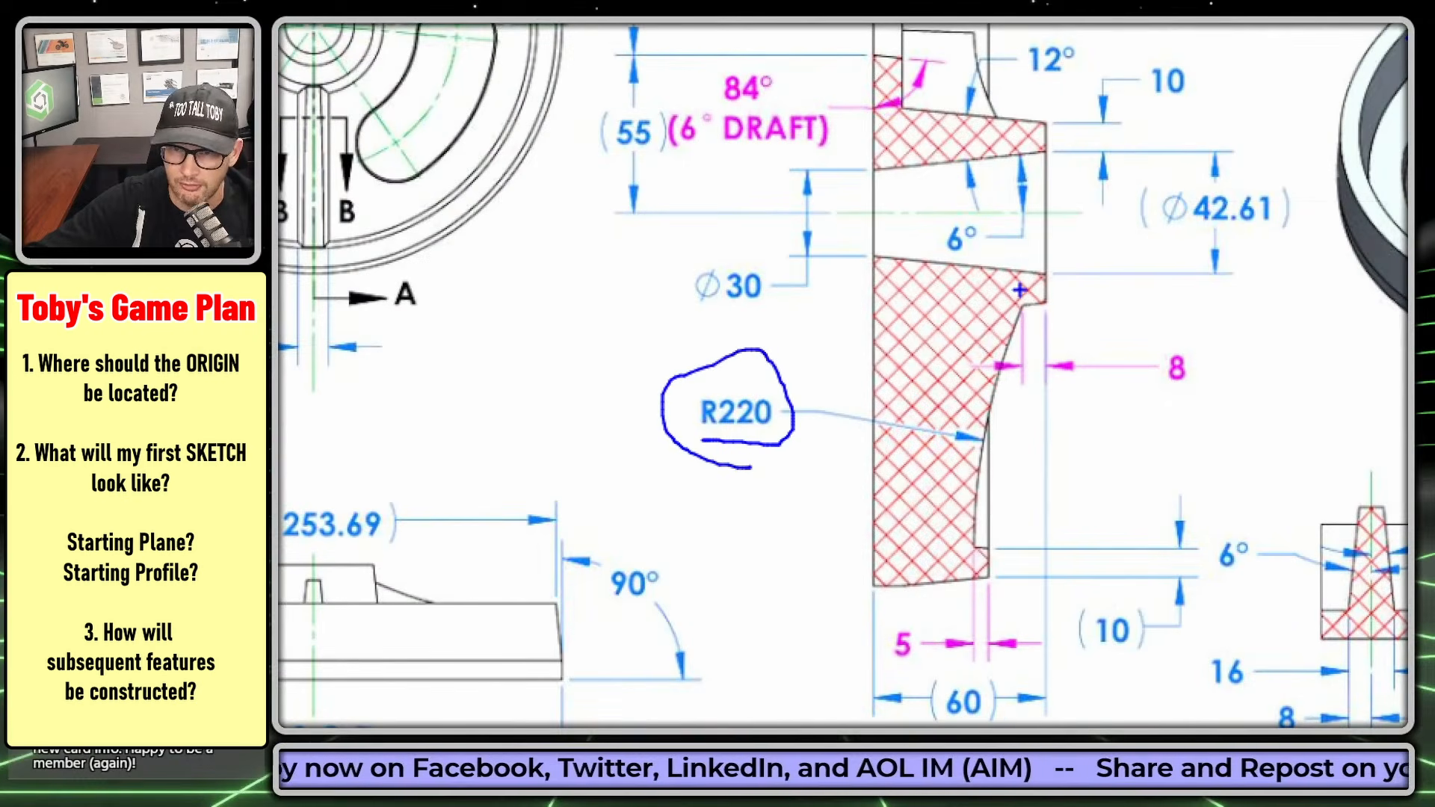
- Trace the R220 rib curve in Section A-A and point an arrow at it
{"action": "left_click_drag", "start_coordinate": [1021, 307], "coordinate": [970, 481]}
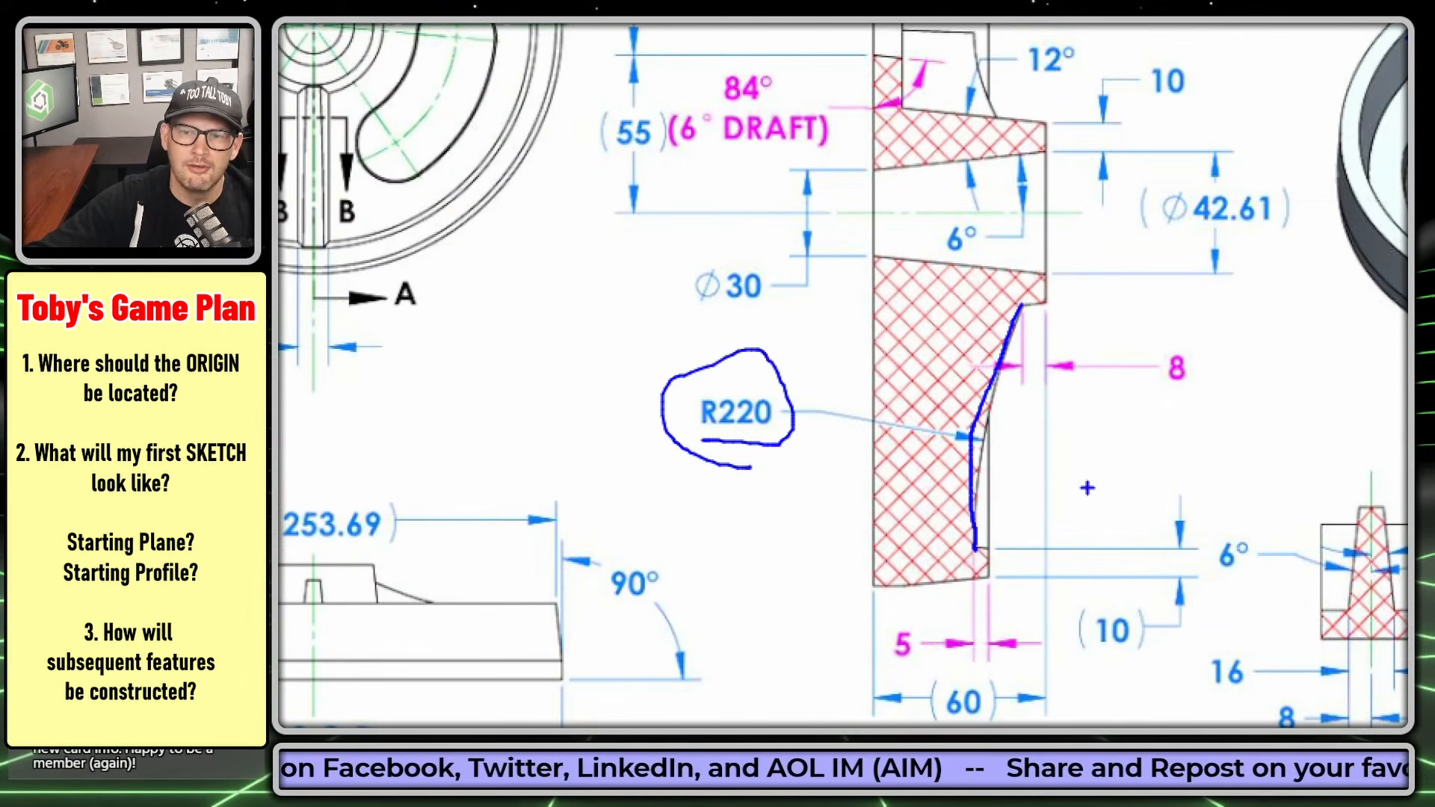
{"action": "left_click_drag", "start_coordinate": [1050, 472], "coordinate": [1215, 456]}
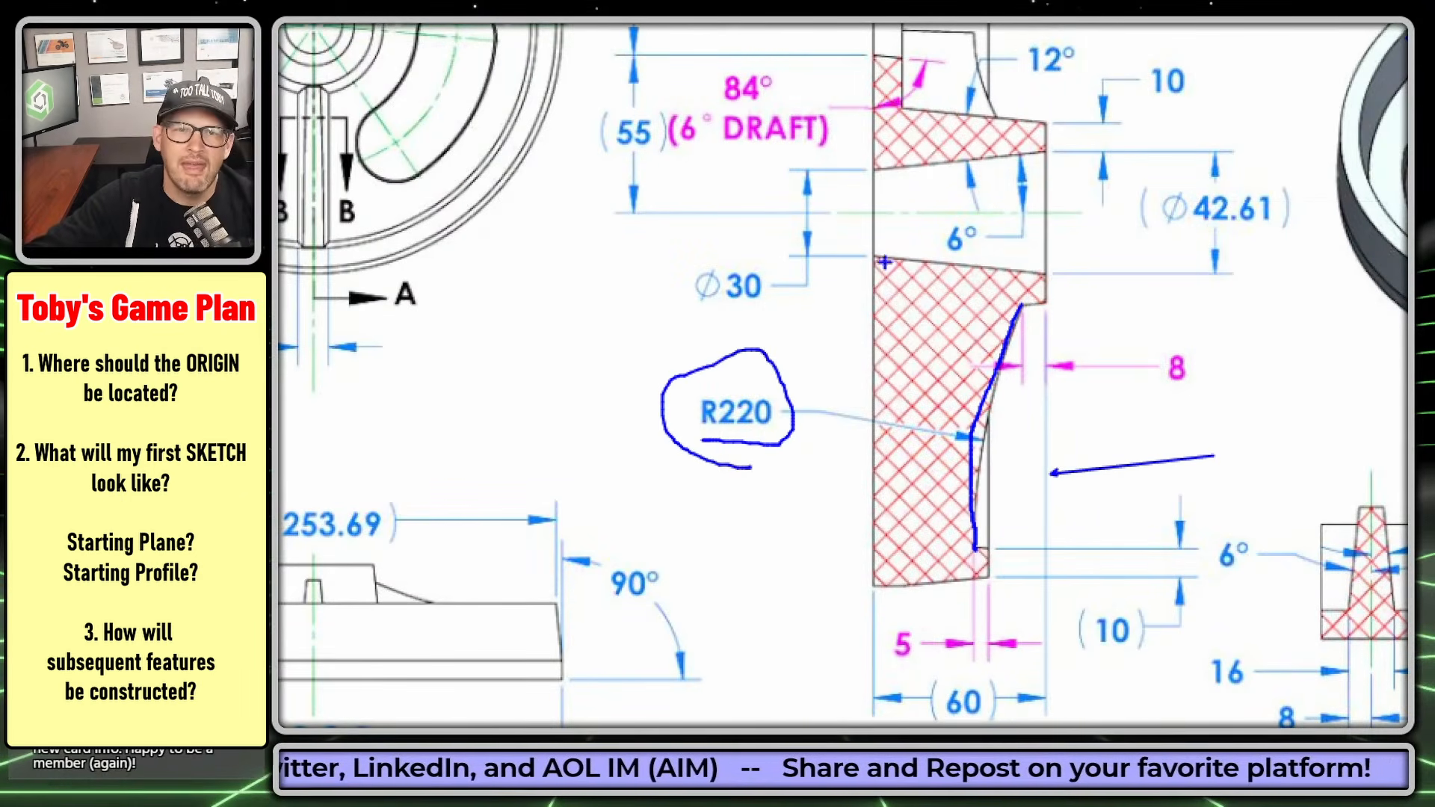
{"action": "key", "text": "Escape"}
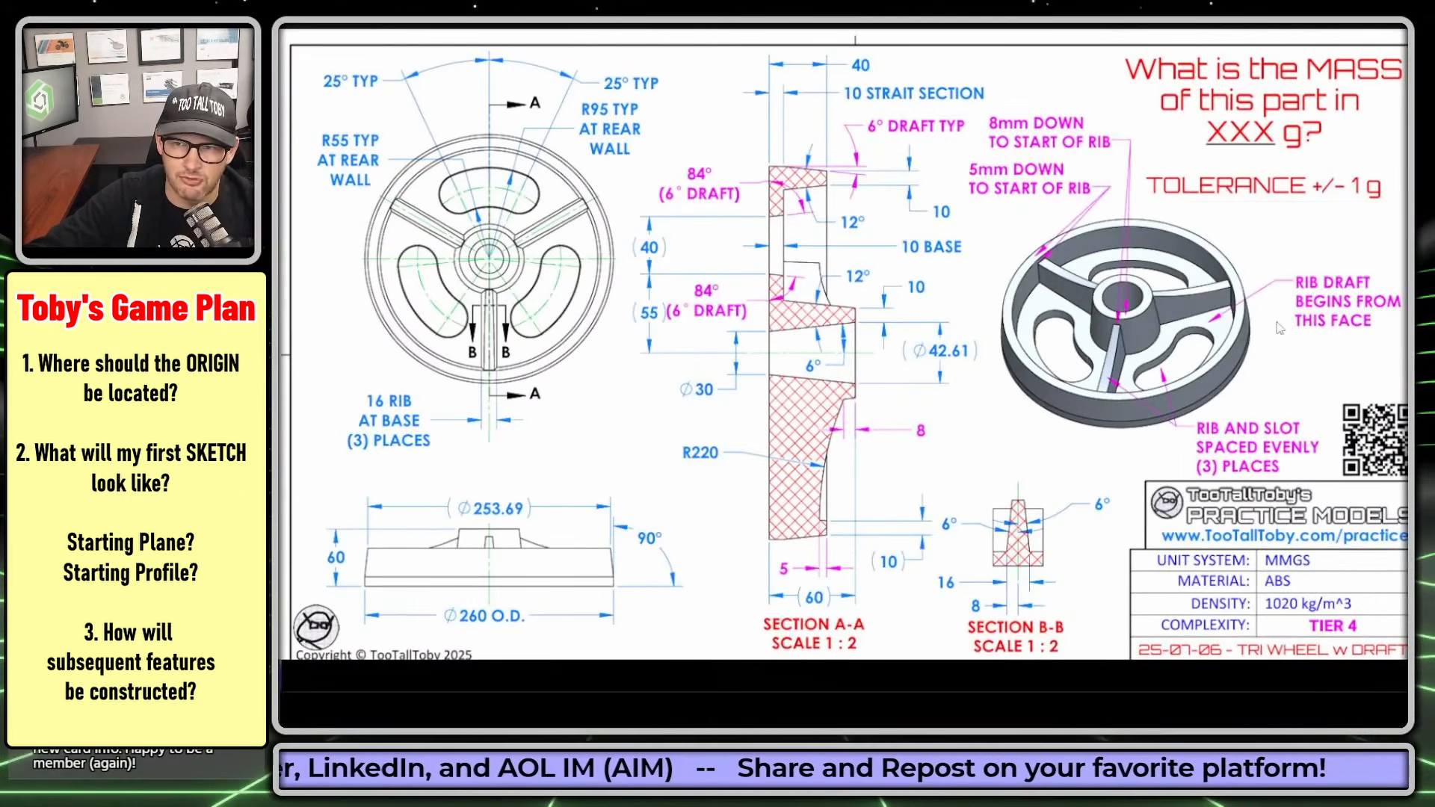
- Mark the face where the rib draft begins, and highlight the rib's 16 width and both 6° angles in Section B-B
{"action": "key", "text": "ctrl+1"}
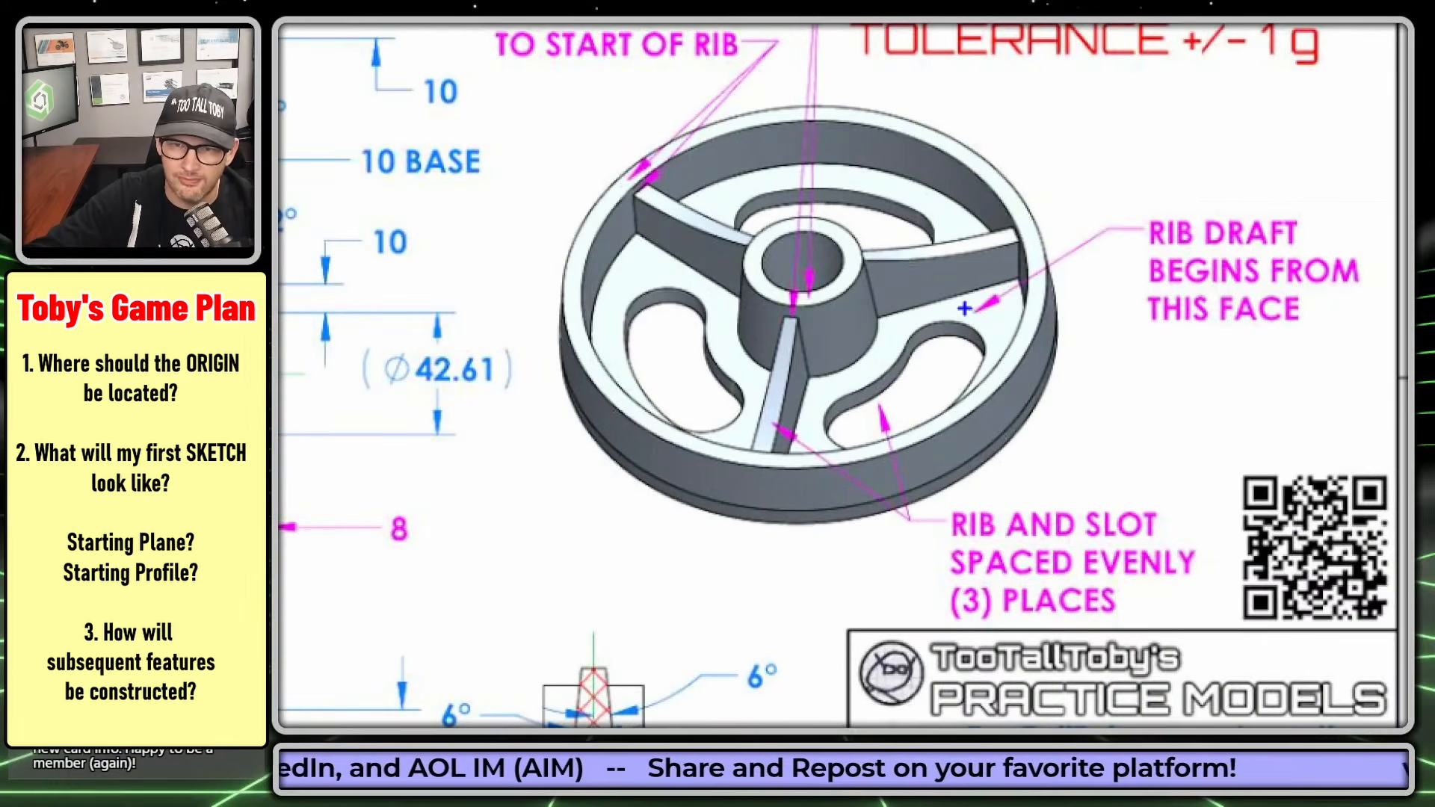
{"action": "mouse_move", "coordinate": [967, 308]}
{"action": "left_mouse_down"}
{"action": "mouse_move", "coordinate": [1002, 332]}
{"action": "mouse_move", "coordinate": [964, 345]}
{"action": "left_mouse_up"}
{"action": "right_click", "coordinate": [953, 450]}
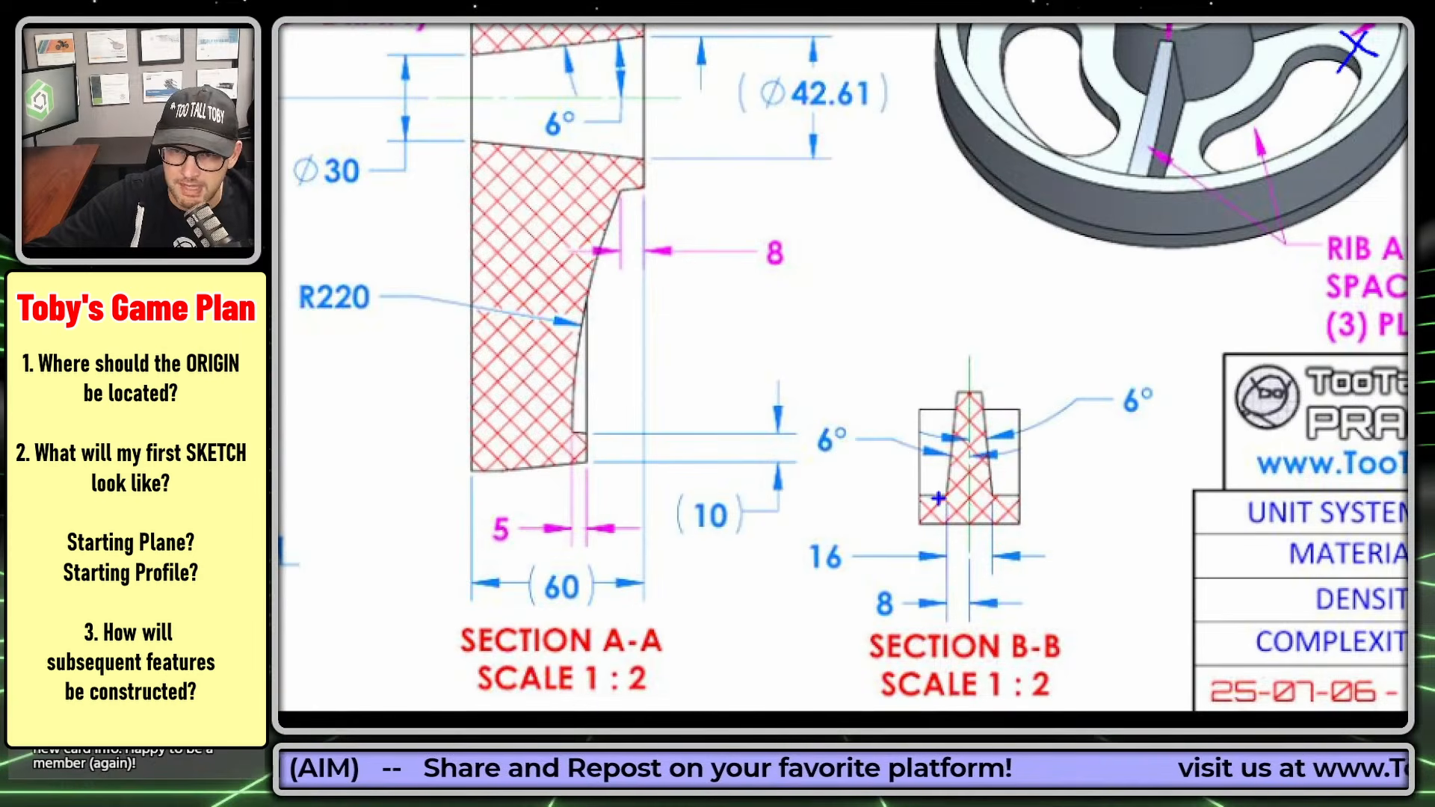
{"action": "mouse_move", "coordinate": [798, 574]}
{"action": "left_mouse_down"}
{"action": "mouse_move", "coordinate": [851, 534]}
{"action": "mouse_move", "coordinate": [794, 581]}
{"action": "left_mouse_up"}
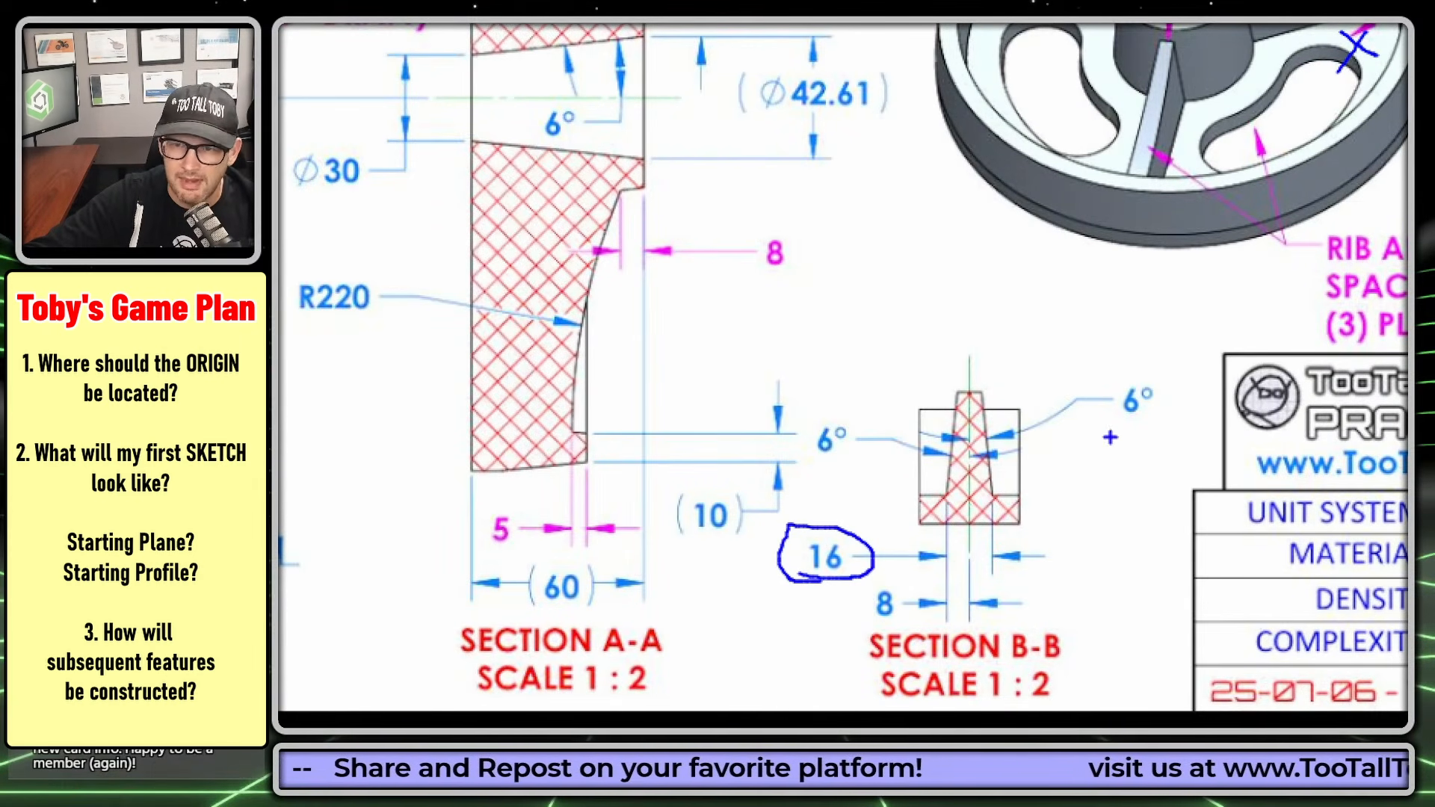
{"action": "left_click_drag", "start_coordinate": [1111, 430], "coordinate": [1159, 424]}
{"action": "left_click_drag", "start_coordinate": [831, 465], "coordinate": [888, 462]}
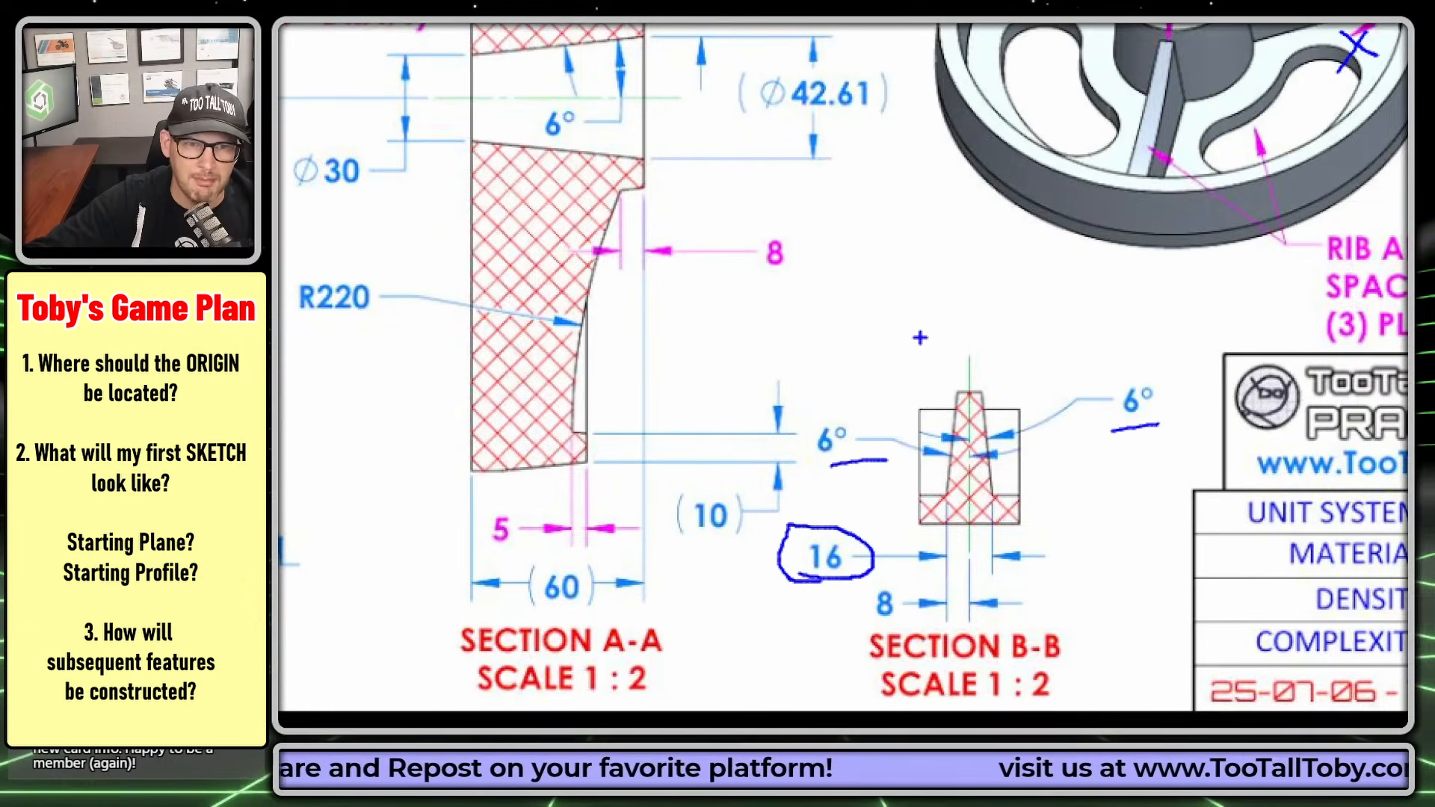
{"action": "key", "text": "Escape"}
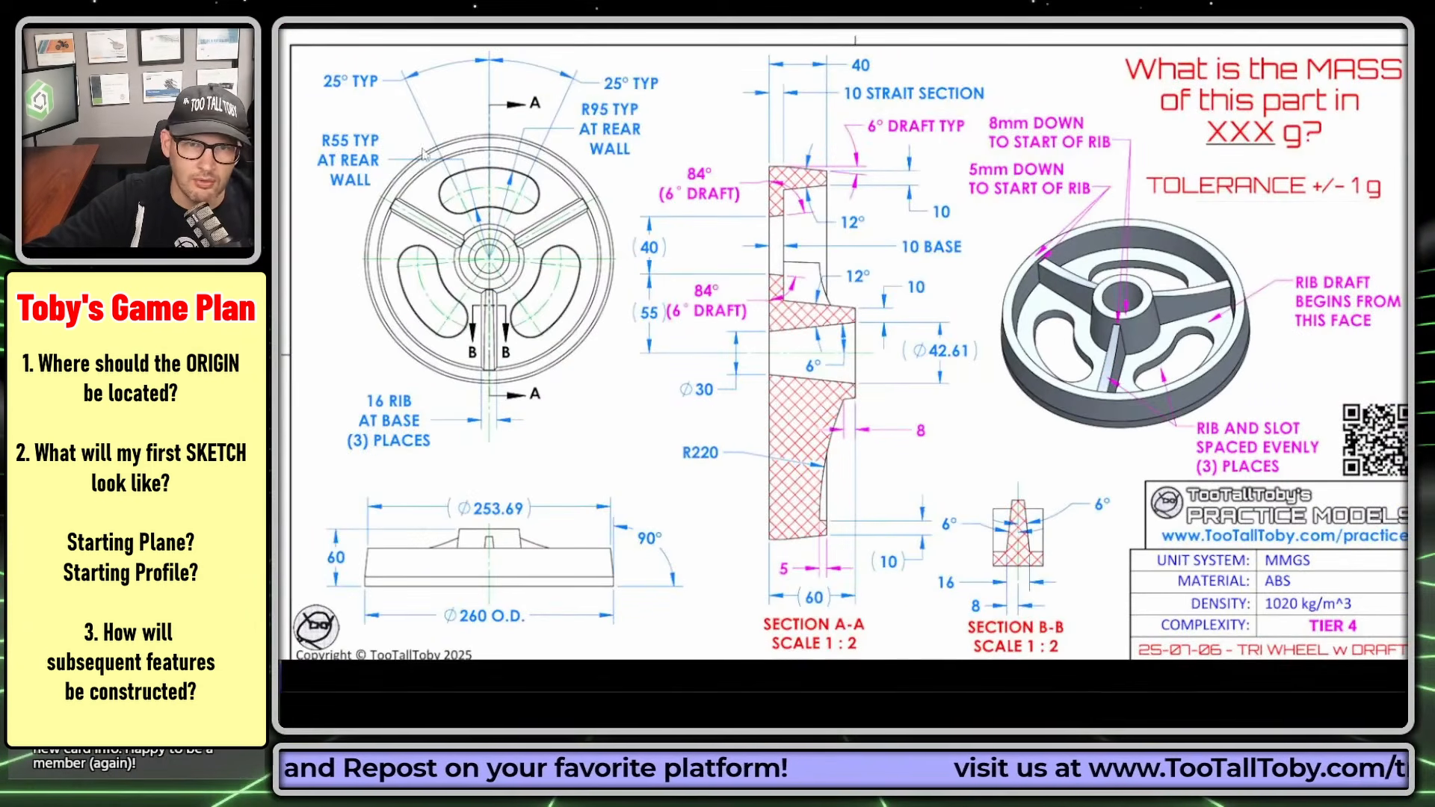
- Underline the "16 RIB AT BASE" note and mark the base face beside the lower rib in the front view
{"action": "key", "text": "ctrl+1"}
{"action": "left_click", "coordinate": [337, 352]}
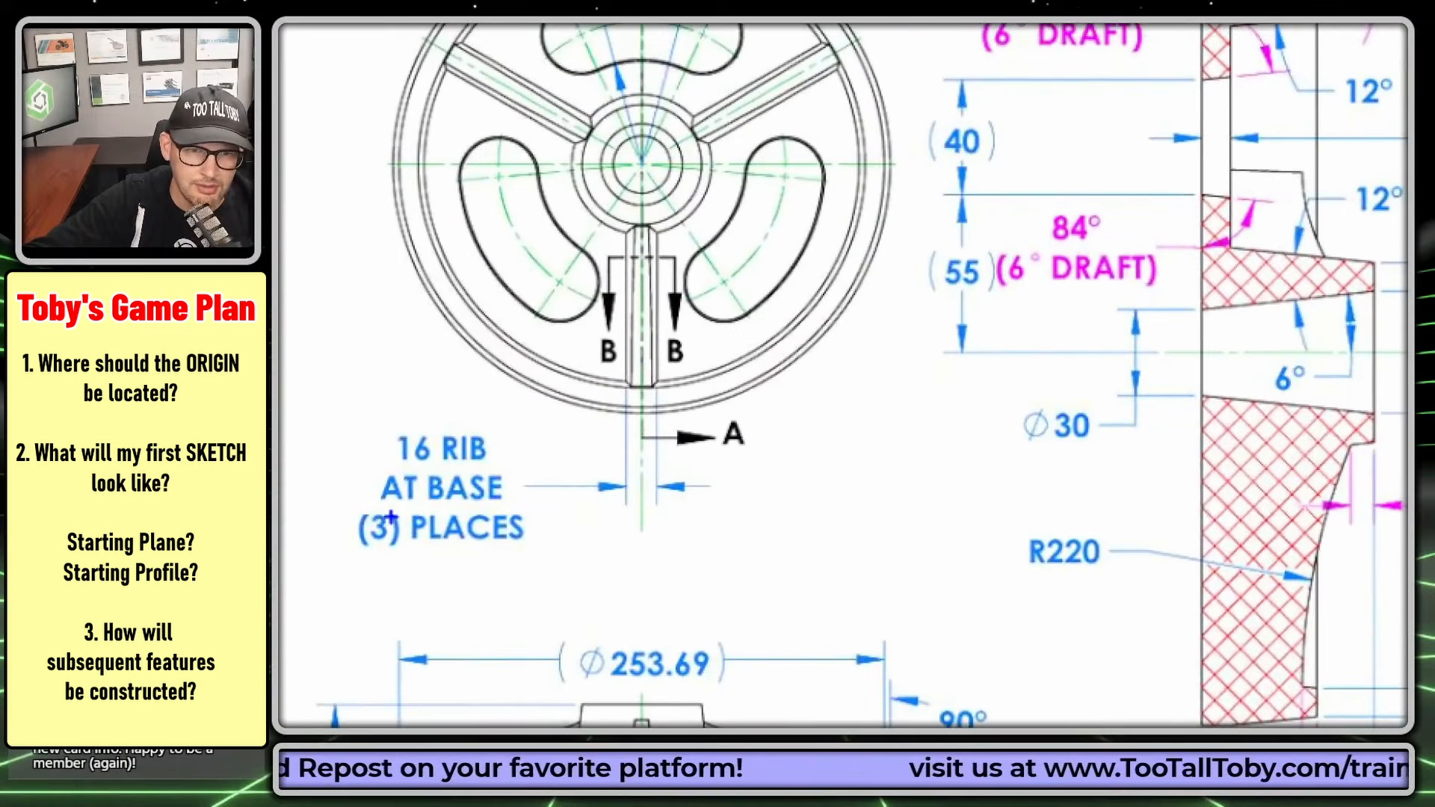
{"action": "left_click_drag", "start_coordinate": [378, 468], "coordinate": [560, 471]}
{"action": "left_click_drag", "start_coordinate": [375, 512], "coordinate": [550, 515]}
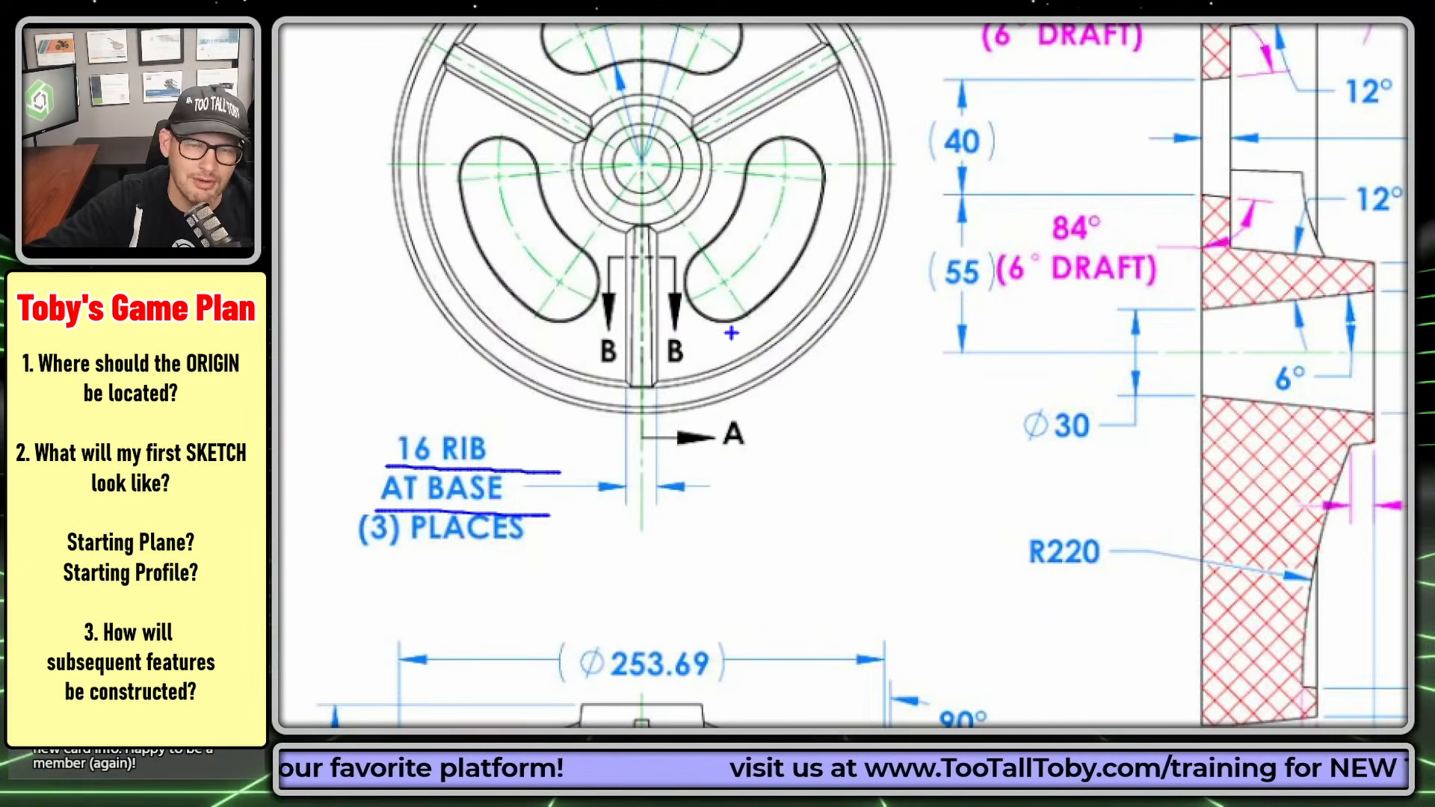
{"action": "left_click_drag", "start_coordinate": [703, 336], "coordinate": [720, 341]}
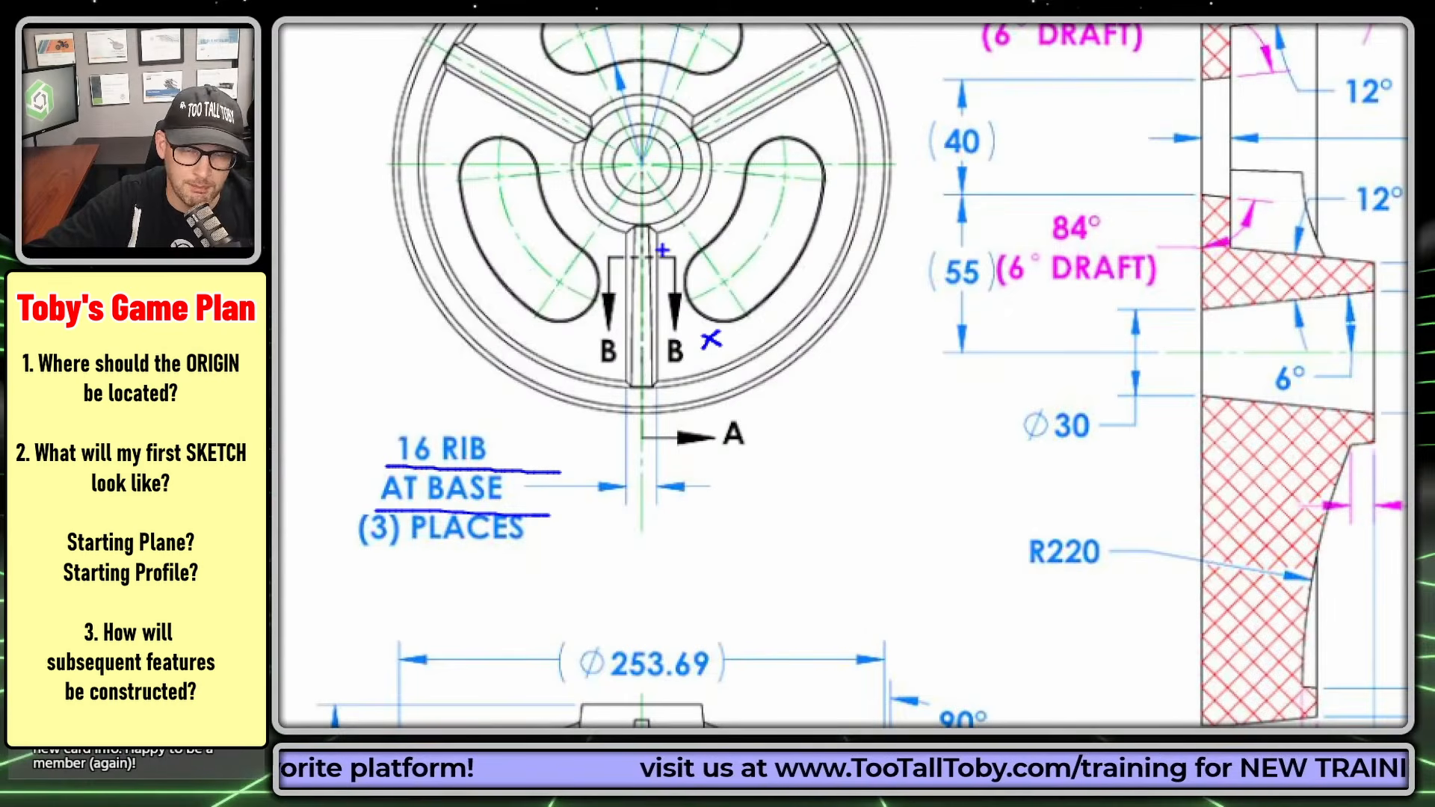
{"action": "key", "text": "Escape"}
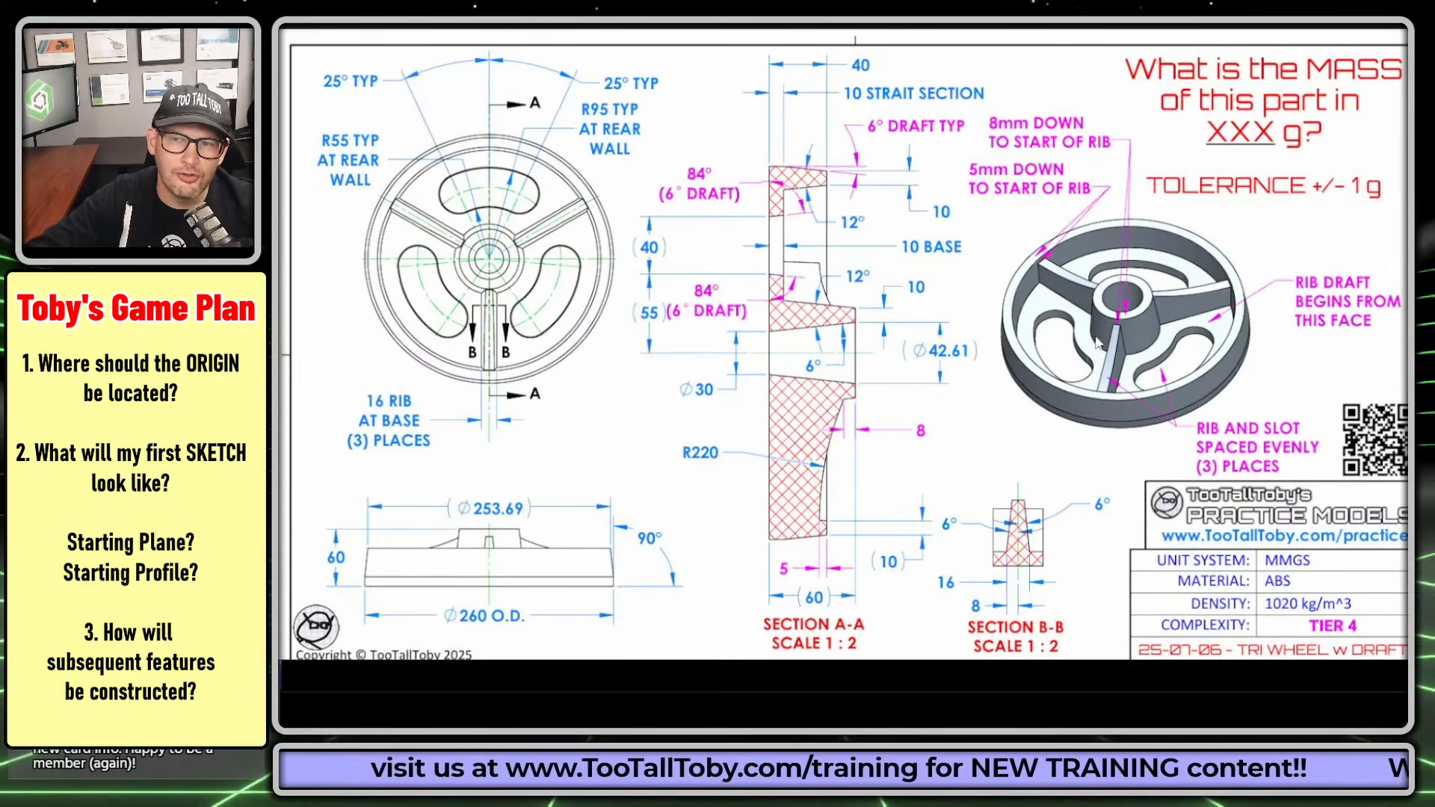
- Highlight the slot's 40 dimension, its rear-wall endpoints and both 6° draft callouts in Section A-A
{"action": "scroll", "coordinate": [1072, 341], "scroll_direction": "up", "scroll_amount": 3}
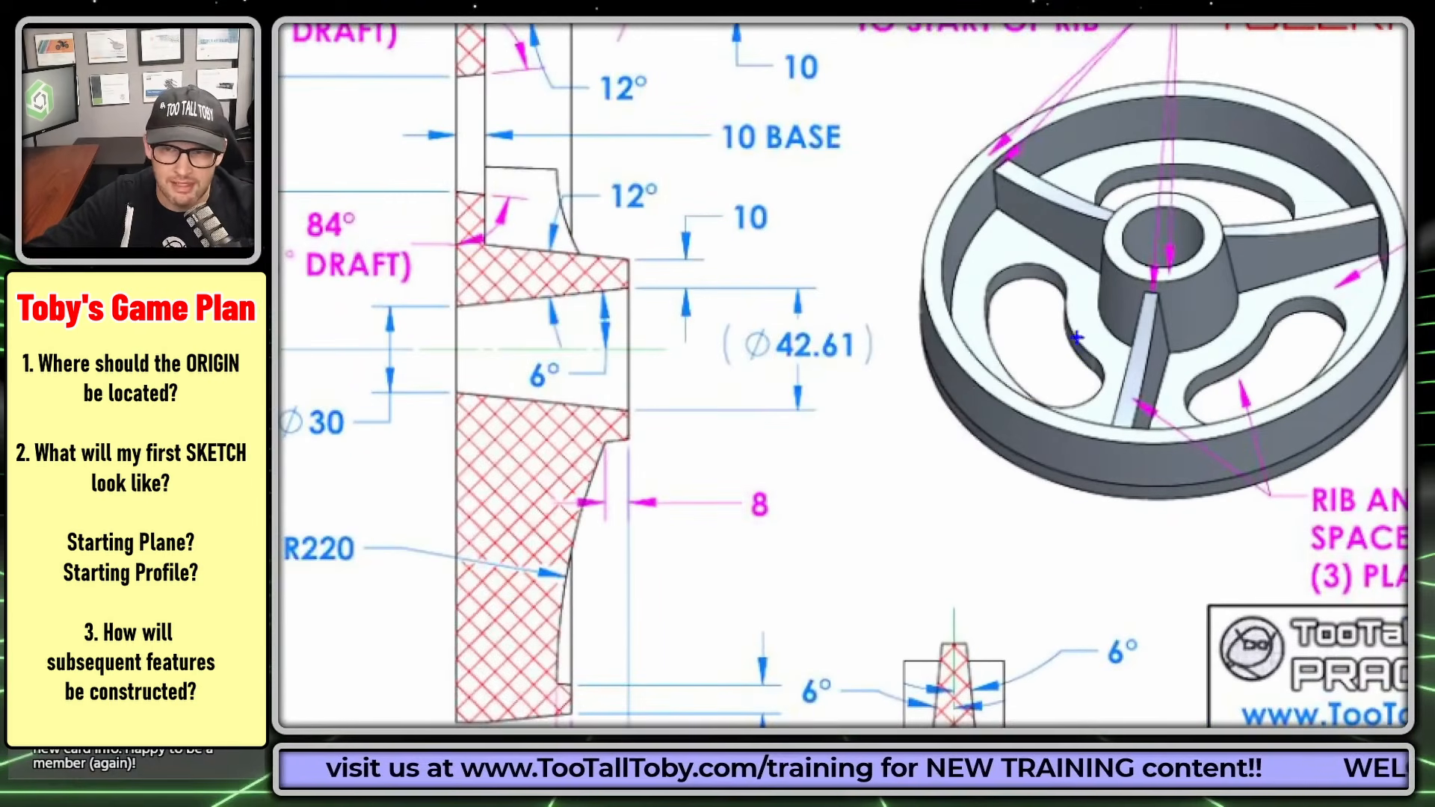
{"action": "mouse_move", "coordinate": [1091, 375]}
{"action": "left_mouse_down"}
{"action": "mouse_move", "coordinate": [1049, 394]}
{"action": "mouse_move", "coordinate": [1020, 326]}
{"action": "left_mouse_up"}
{"action": "mouse_move", "coordinate": [379, 103]}
{"action": "middle_mouse_down"}
{"action": "mouse_move", "coordinate": [459, 113]}
{"action": "mouse_move", "coordinate": [741, 289]}
{"action": "mouse_move", "coordinate": [767, 272]}
{"action": "middle_mouse_up"}
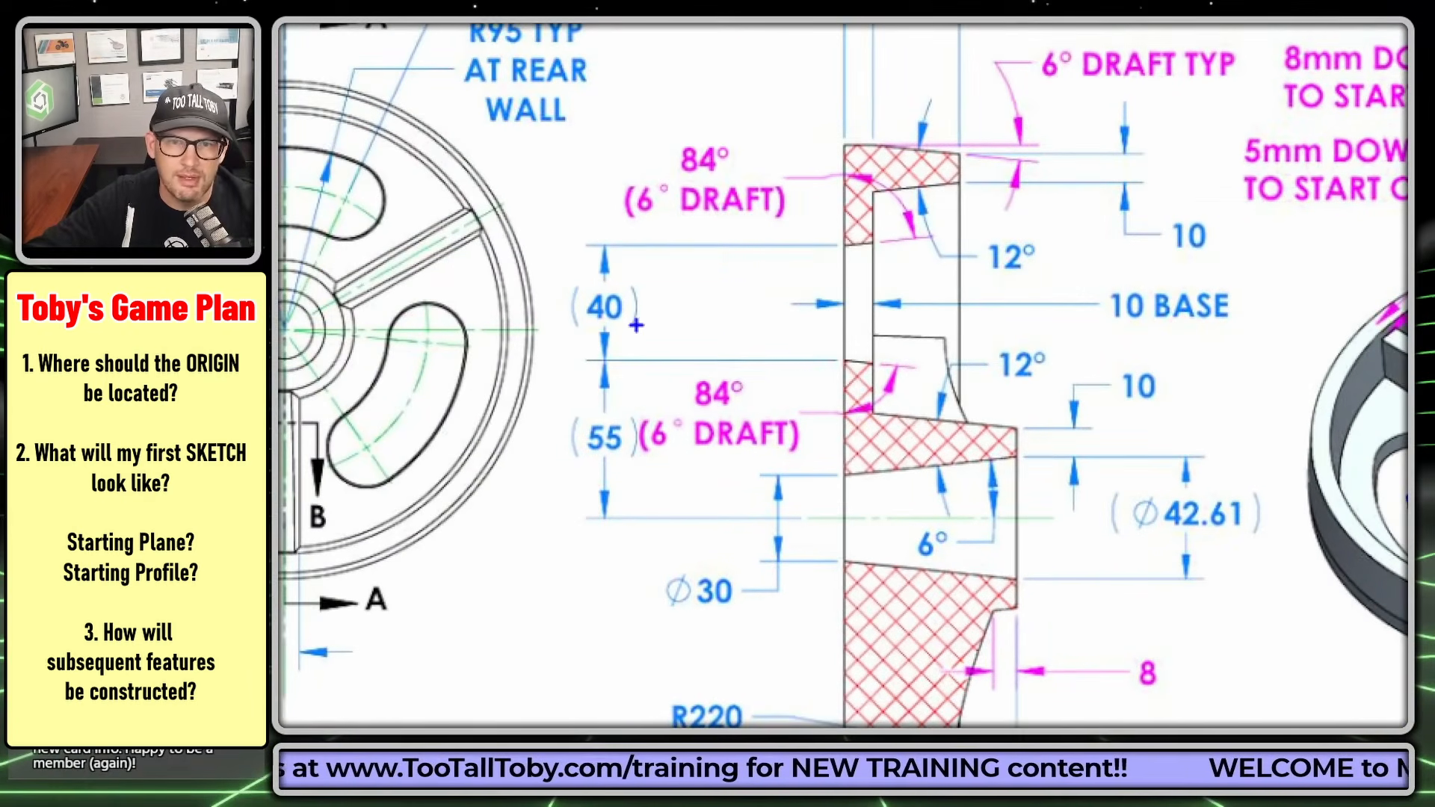
{"action": "left_click_drag", "start_coordinate": [578, 330], "coordinate": [644, 330]}
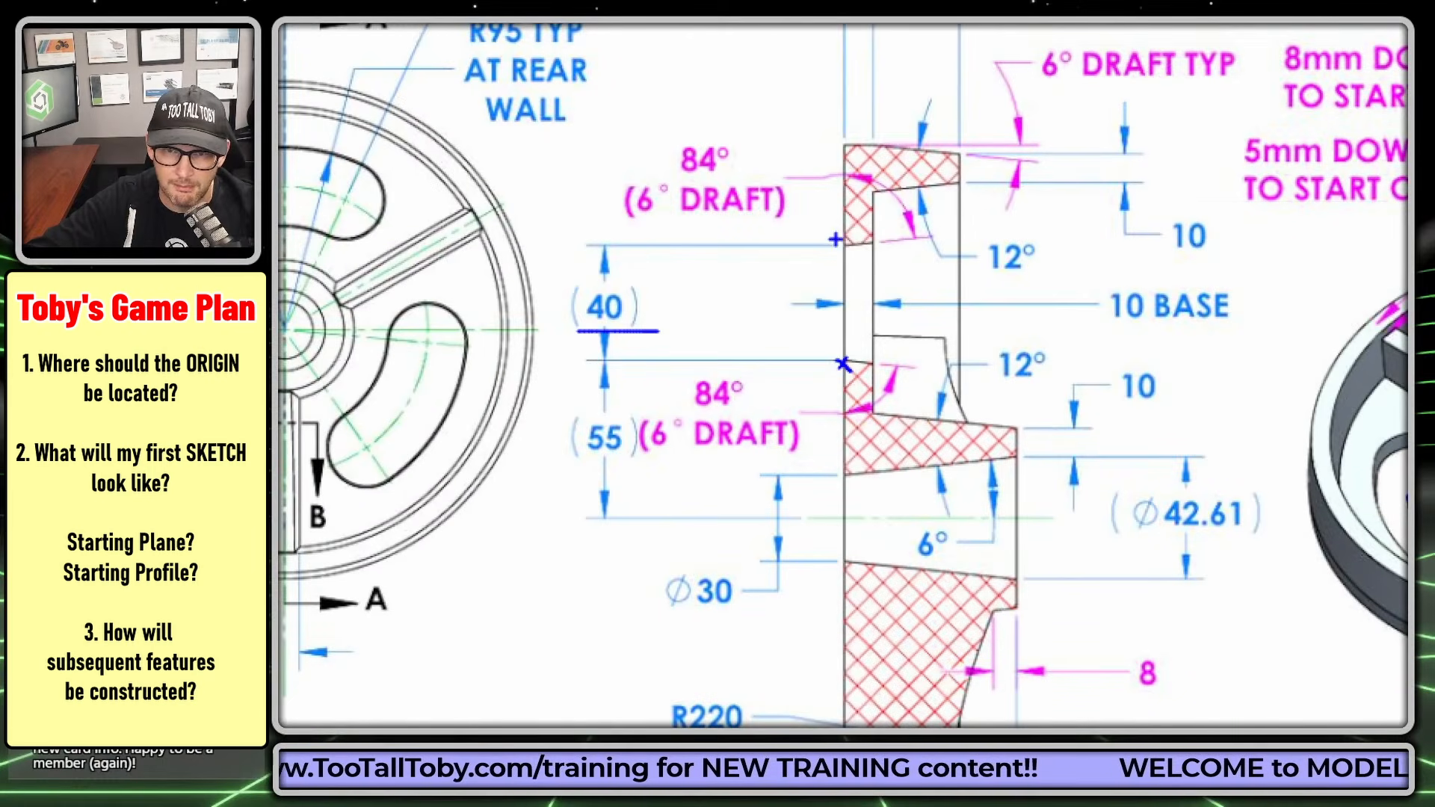
{"action": "left_click_drag", "start_coordinate": [627, 223], "coordinate": [810, 223]}
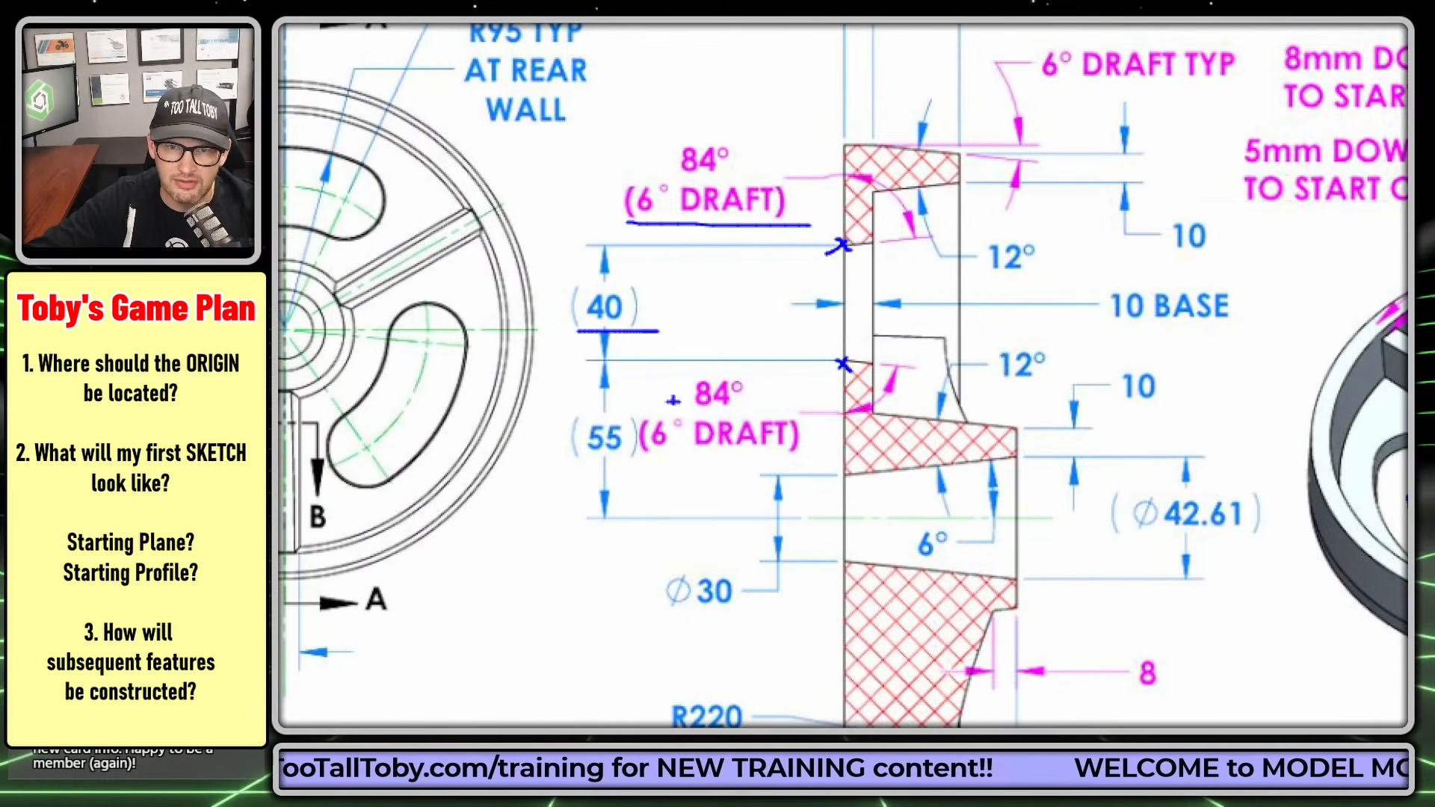
{"action": "left_click_drag", "start_coordinate": [639, 459], "coordinate": [757, 450]}
- Mark the slot's R55 and R95 rear-wall radii in the front view, and circle the 40 dimension beside Section A-A
{"action": "mouse_move", "coordinate": [703, 415]}
{"action": "middle_mouse_down"}
{"action": "mouse_move", "coordinate": [1024, 403]}
{"action": "mouse_move", "coordinate": [1051, 451]}
{"action": "mouse_move", "coordinate": [1130, 485]}
{"action": "middle_mouse_up"}
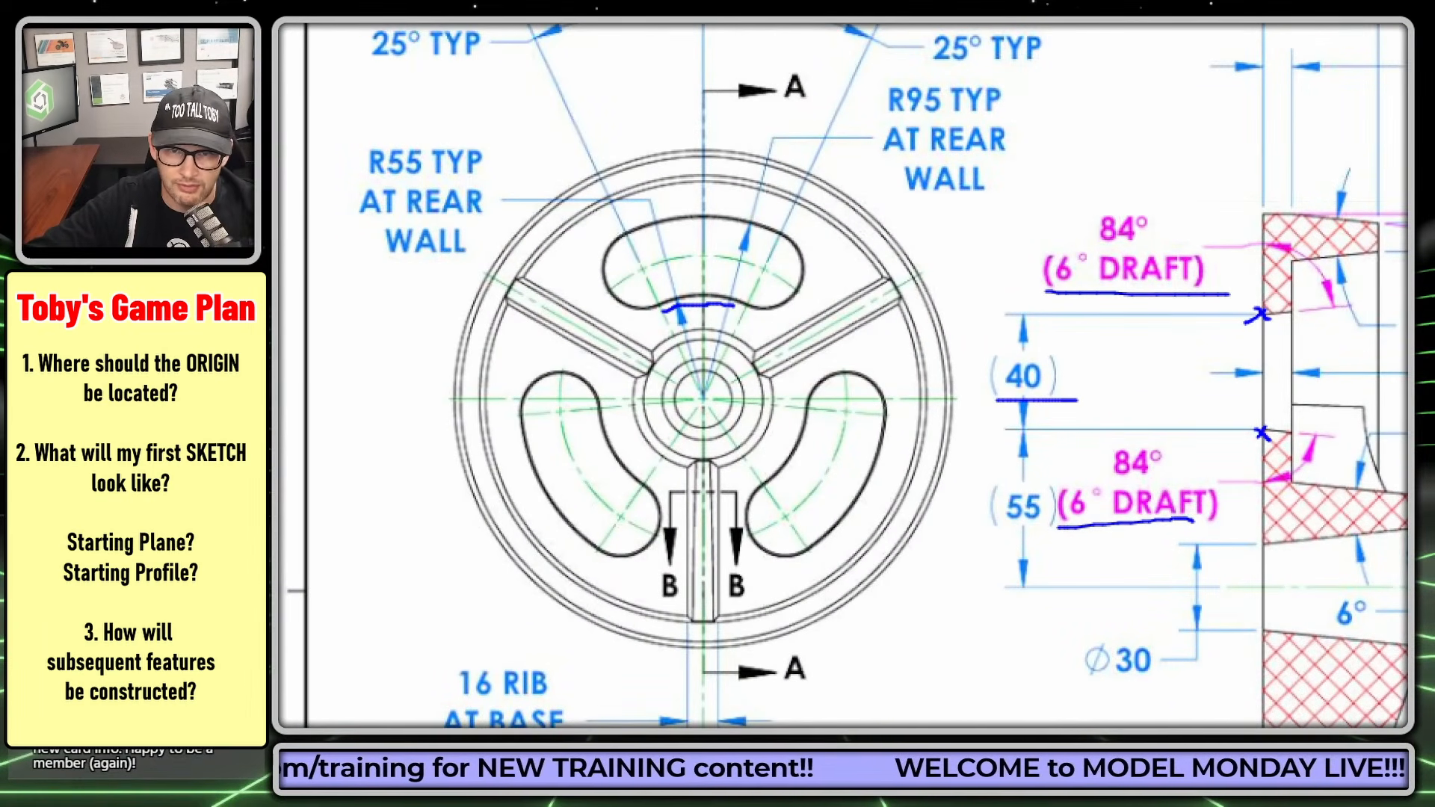
{"action": "left_click_drag", "start_coordinate": [368, 270], "coordinate": [473, 266]}
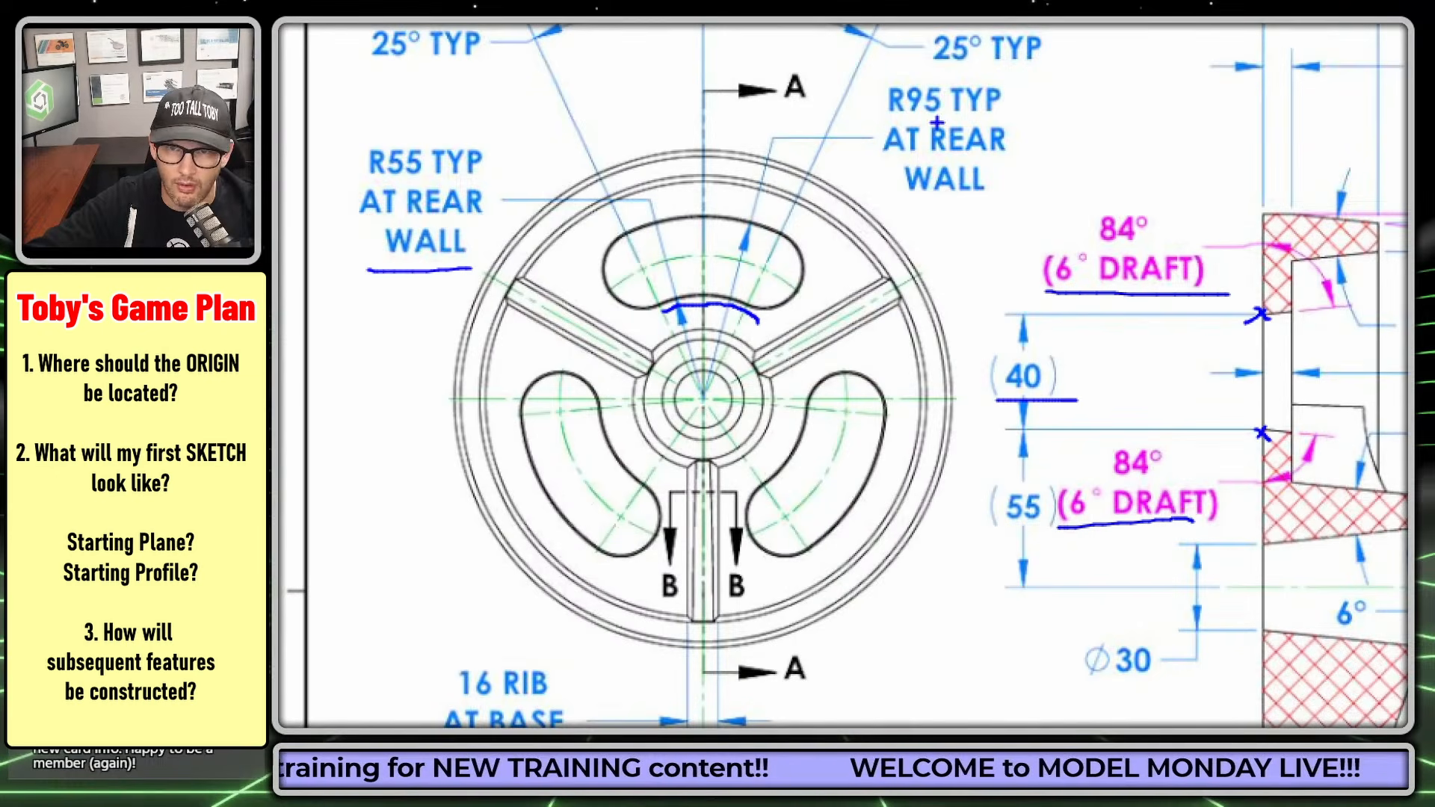
{"action": "left_click_drag", "start_coordinate": [897, 127], "coordinate": [997, 118]}
{"action": "left_click_drag", "start_coordinate": [742, 224], "coordinate": [769, 230]}
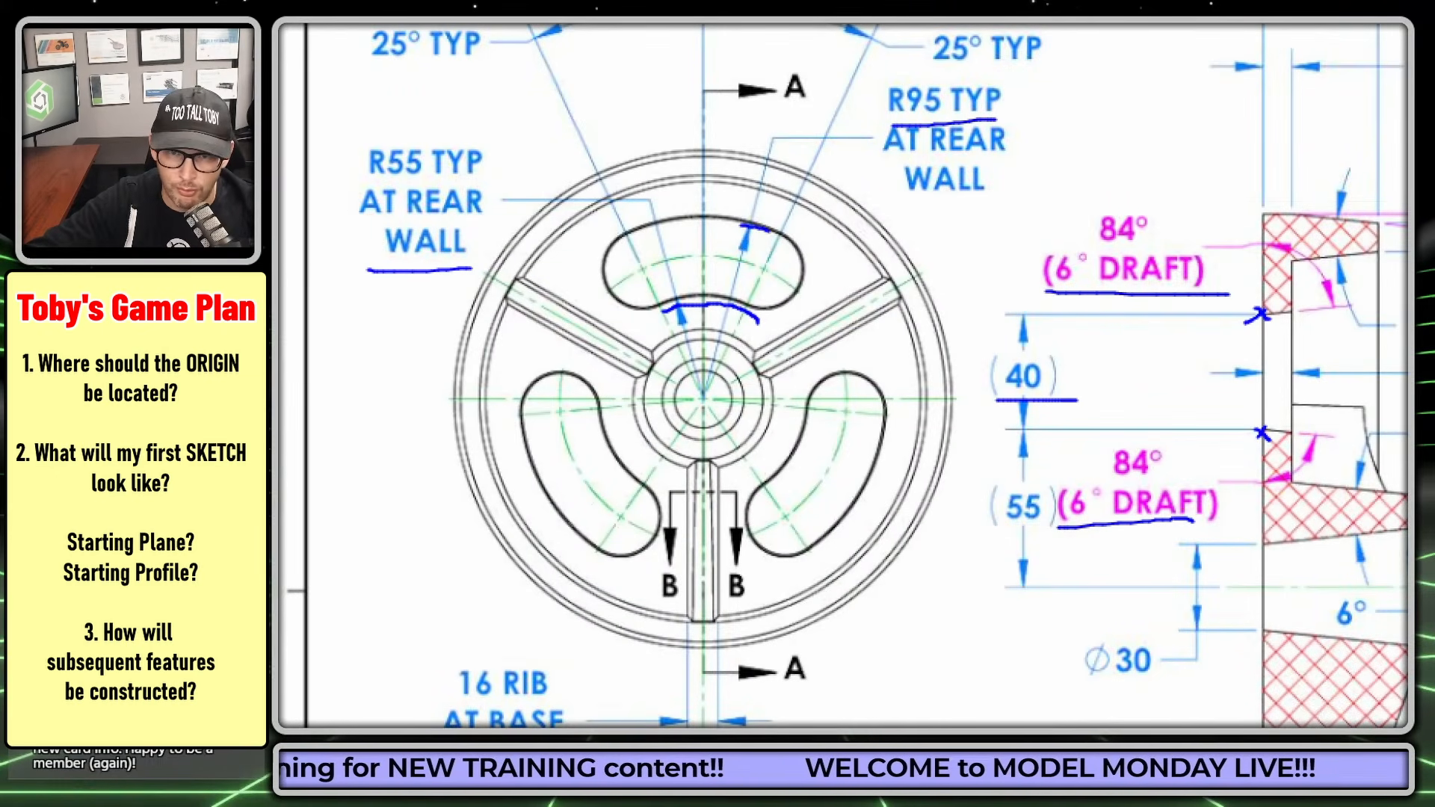
{"action": "left_click_drag", "start_coordinate": [365, 182], "coordinate": [483, 181]}
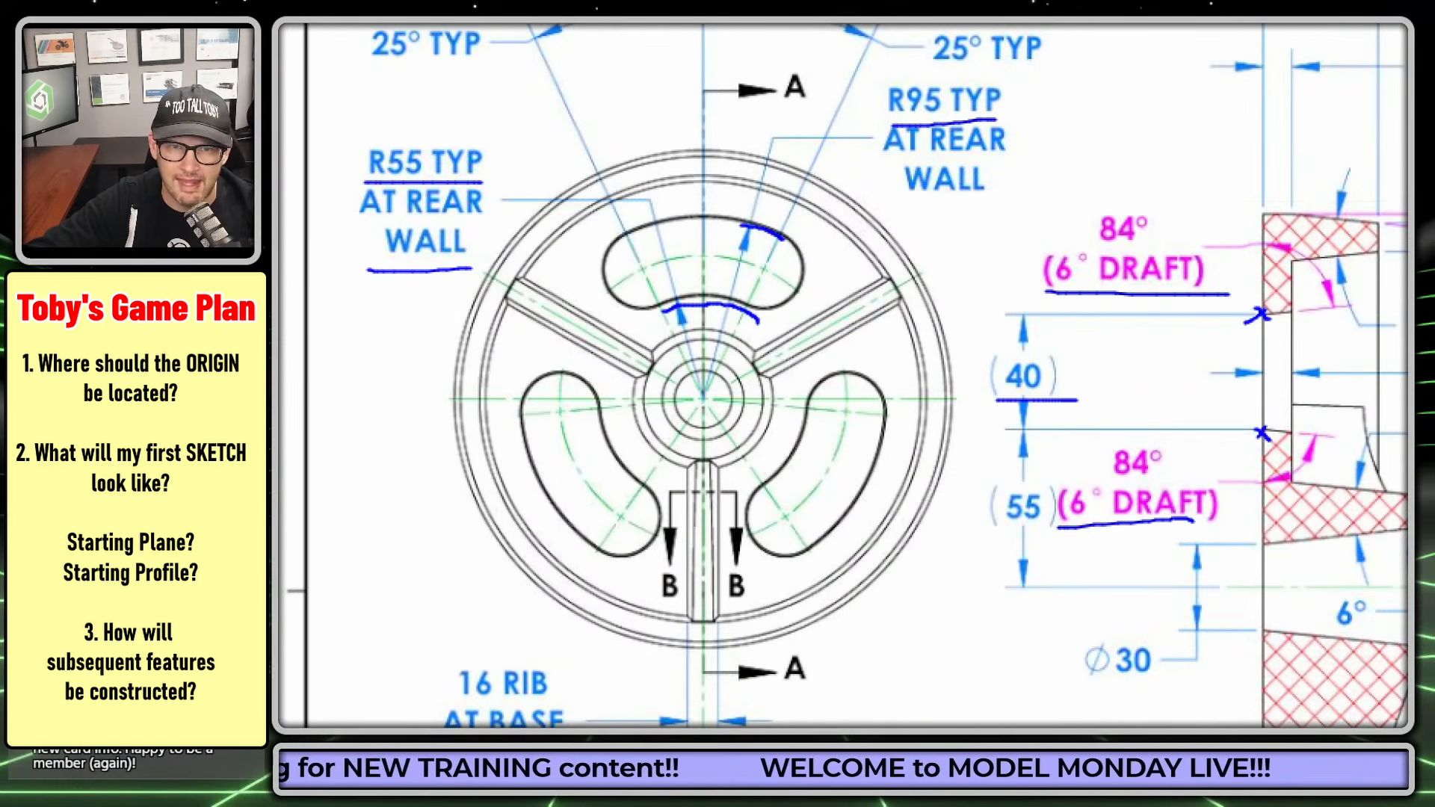
{"action": "mouse_move", "coordinate": [1072, 340]}
{"action": "left_mouse_down"}
{"action": "mouse_move", "coordinate": [948, 368]}
{"action": "mouse_move", "coordinate": [1095, 370]}
{"action": "mouse_move", "coordinate": [1030, 339]}
{"action": "left_mouse_up"}
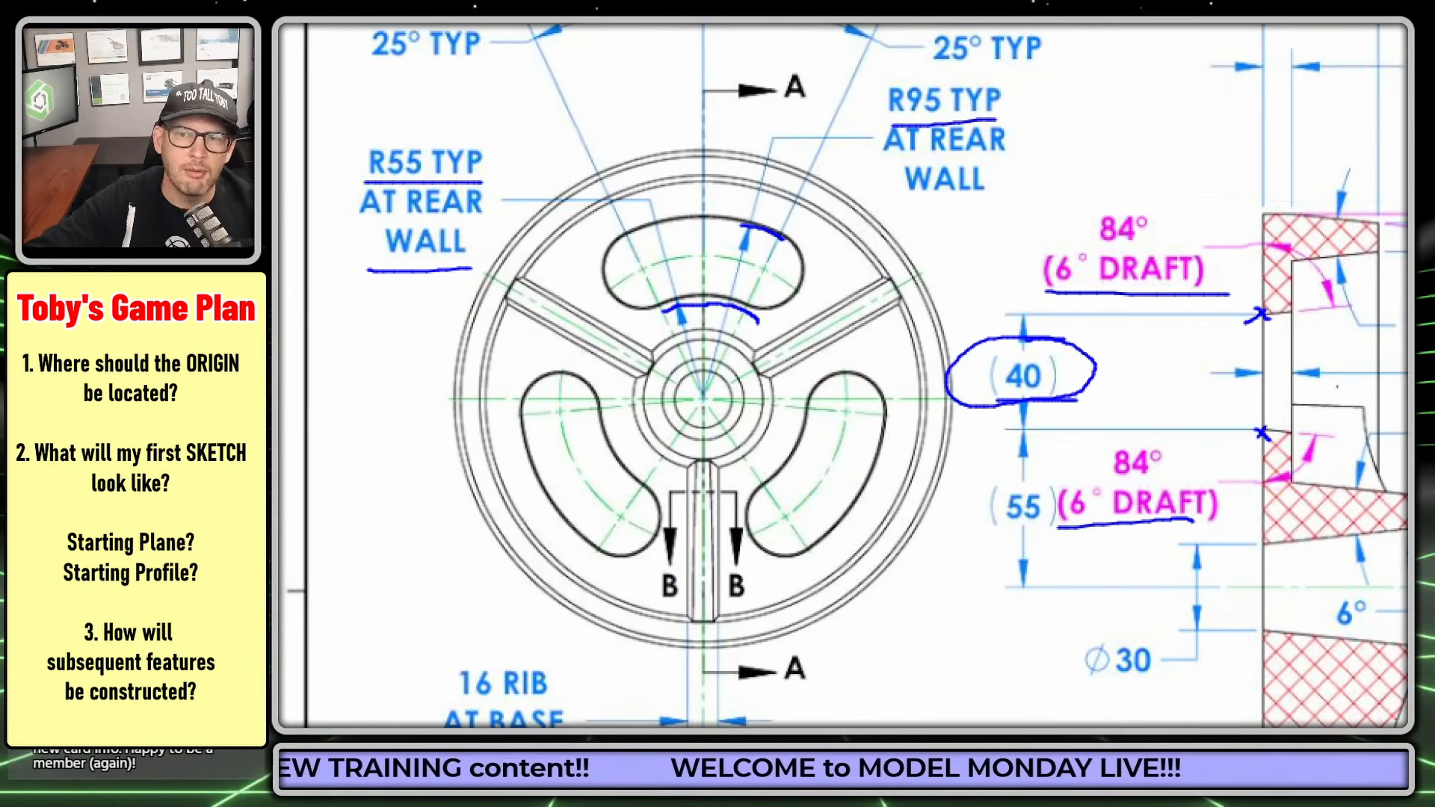
{"action": "left_click_drag", "start_coordinate": [1254, 229], "coordinate": [1141, 158]}
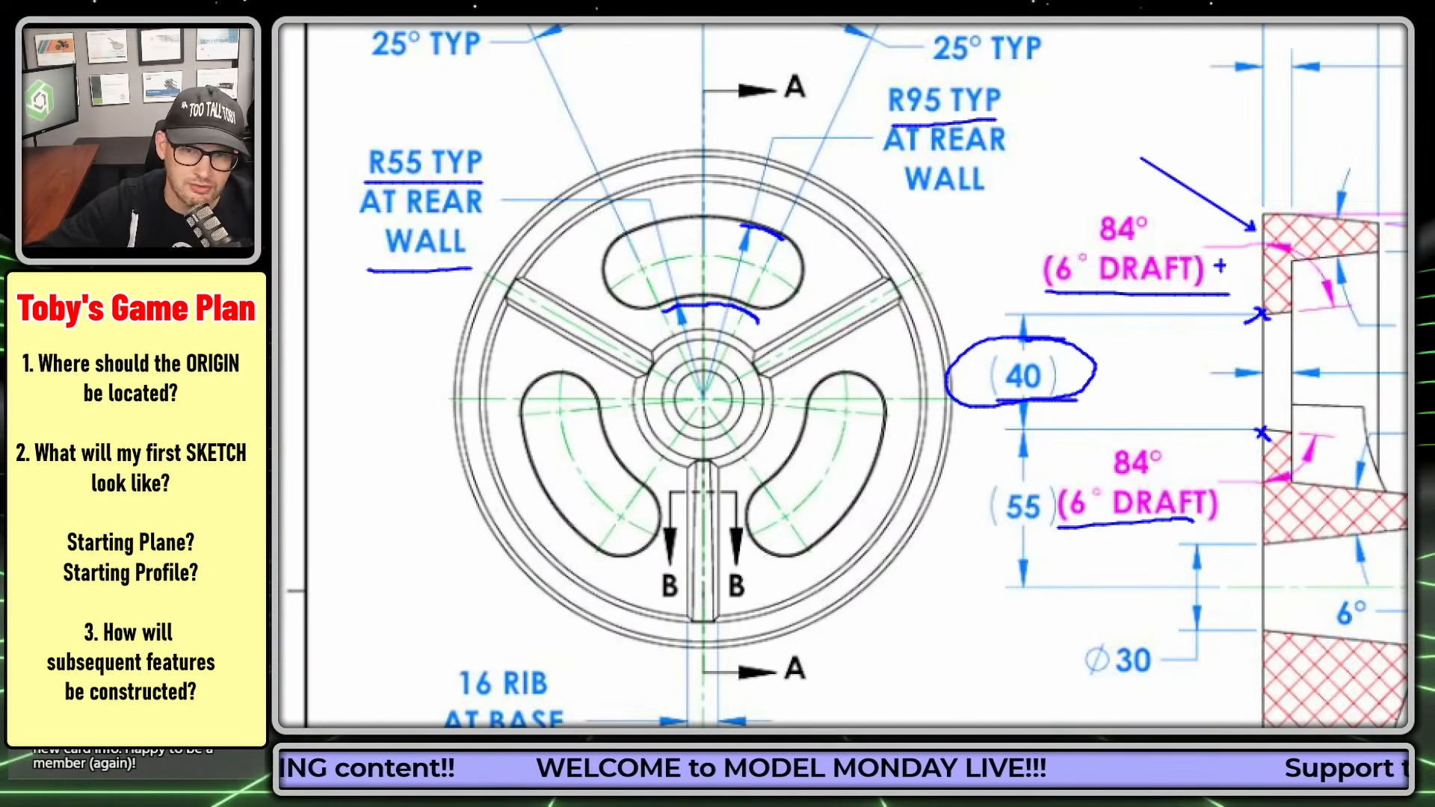
{"action": "key", "text": "Escape"}
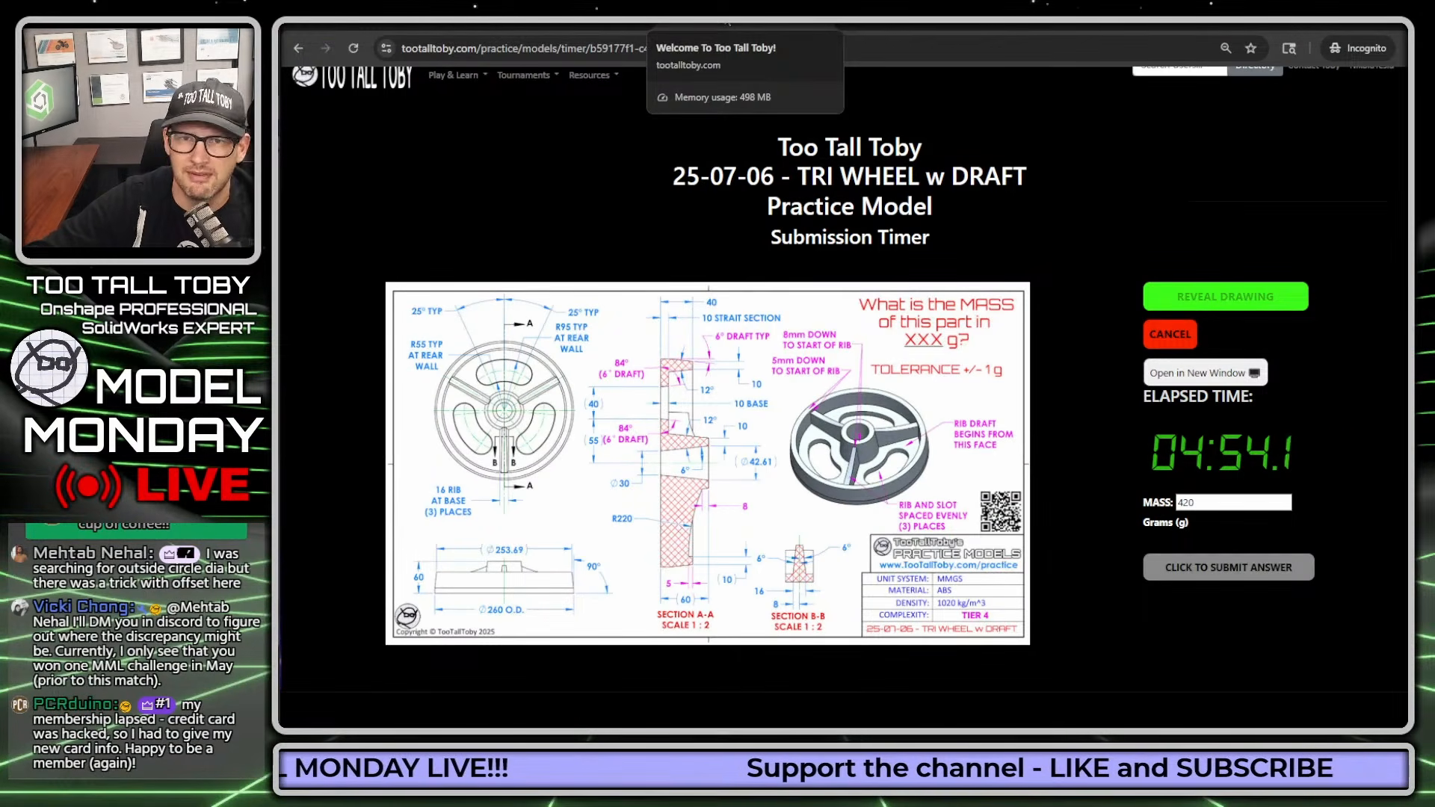
- Switch to Onshape and start a new document named "25-07-06 - TRI WHEEL w DRAFT"
{"action": "left_click_drag", "start_coordinate": [727, 23], "coordinate": [1421, 134]}
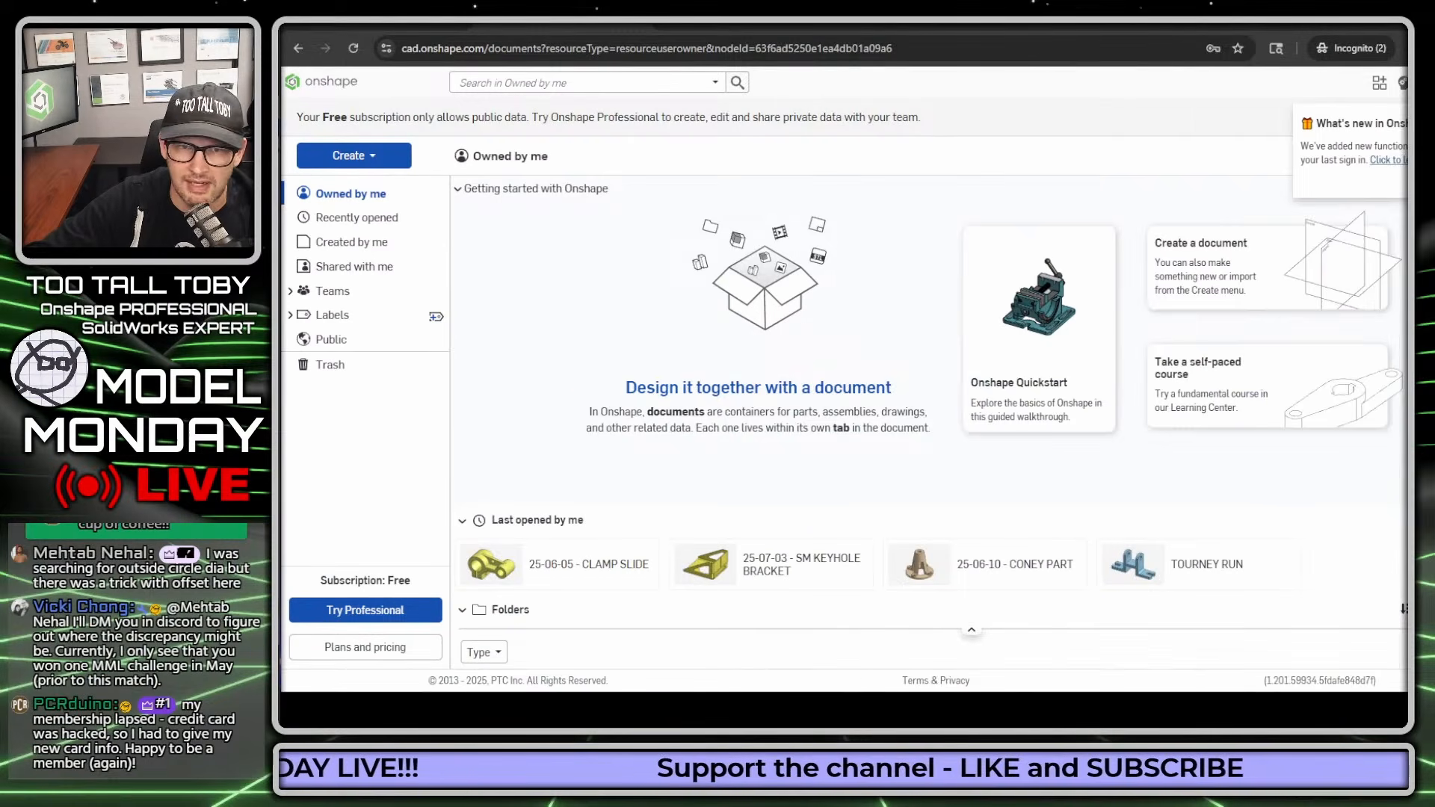
{"action": "left_click", "coordinate": [459, 191]}
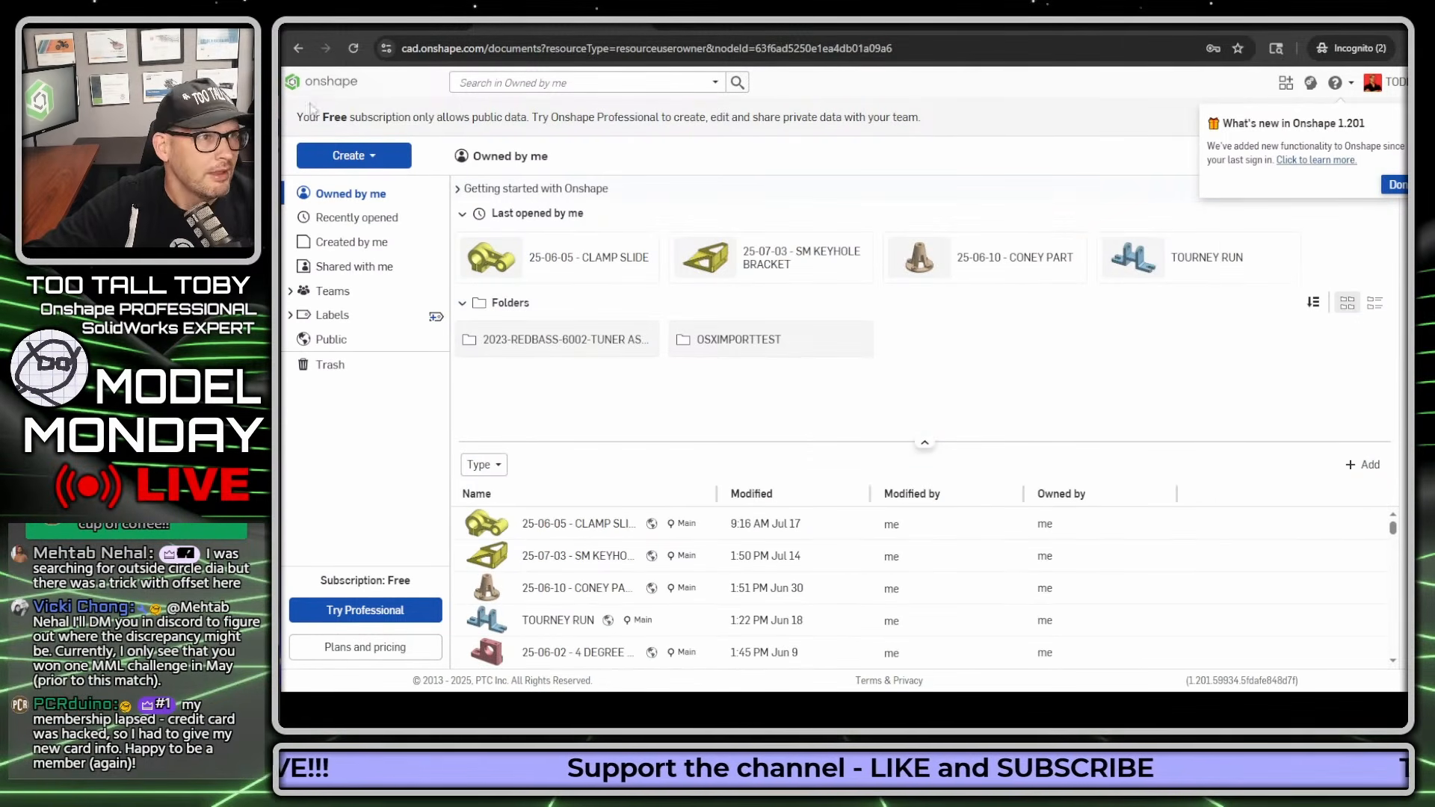
{"action": "left_click", "coordinate": [360, 153]}
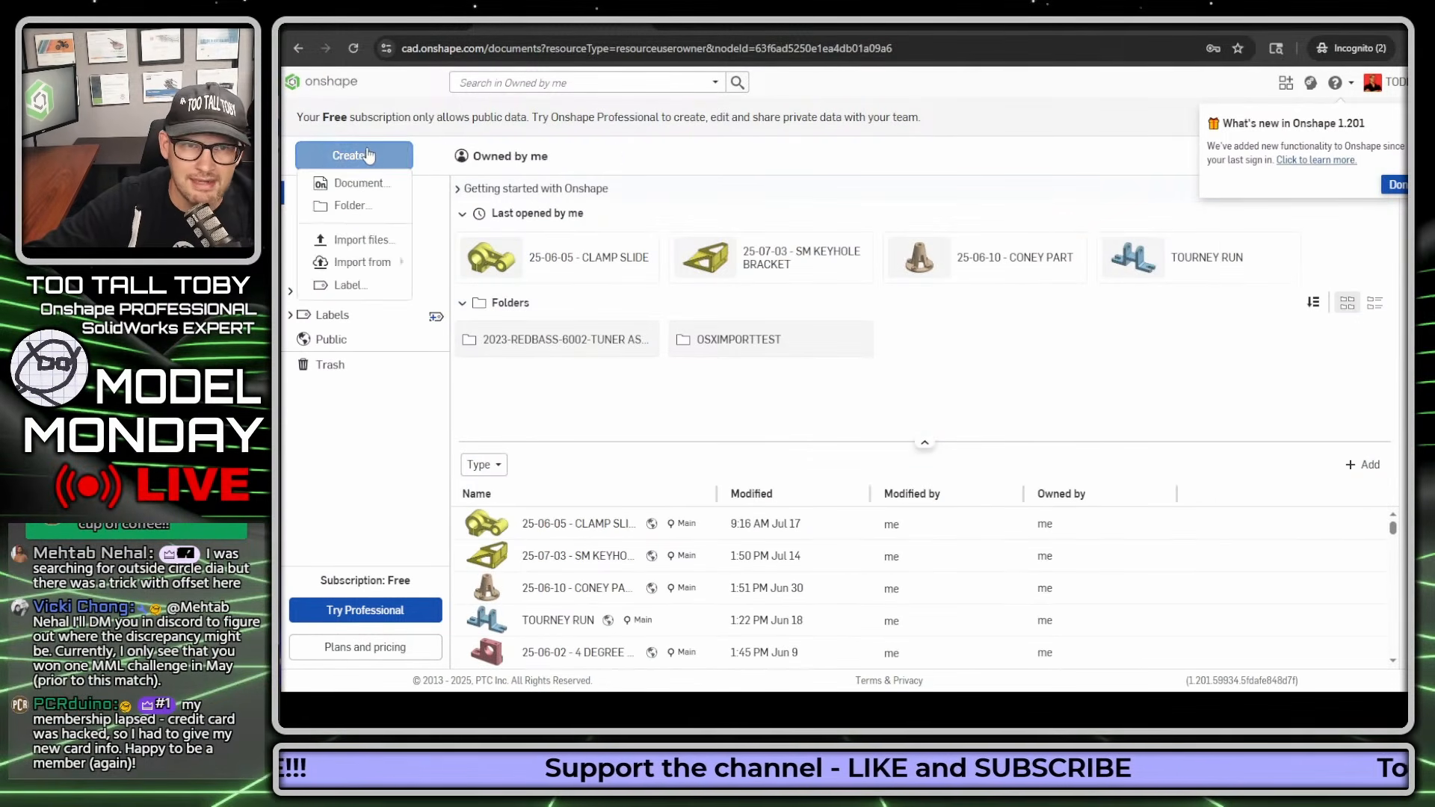
{"action": "left_click", "coordinate": [365, 187]}
{"action": "type", "text": "25-"}
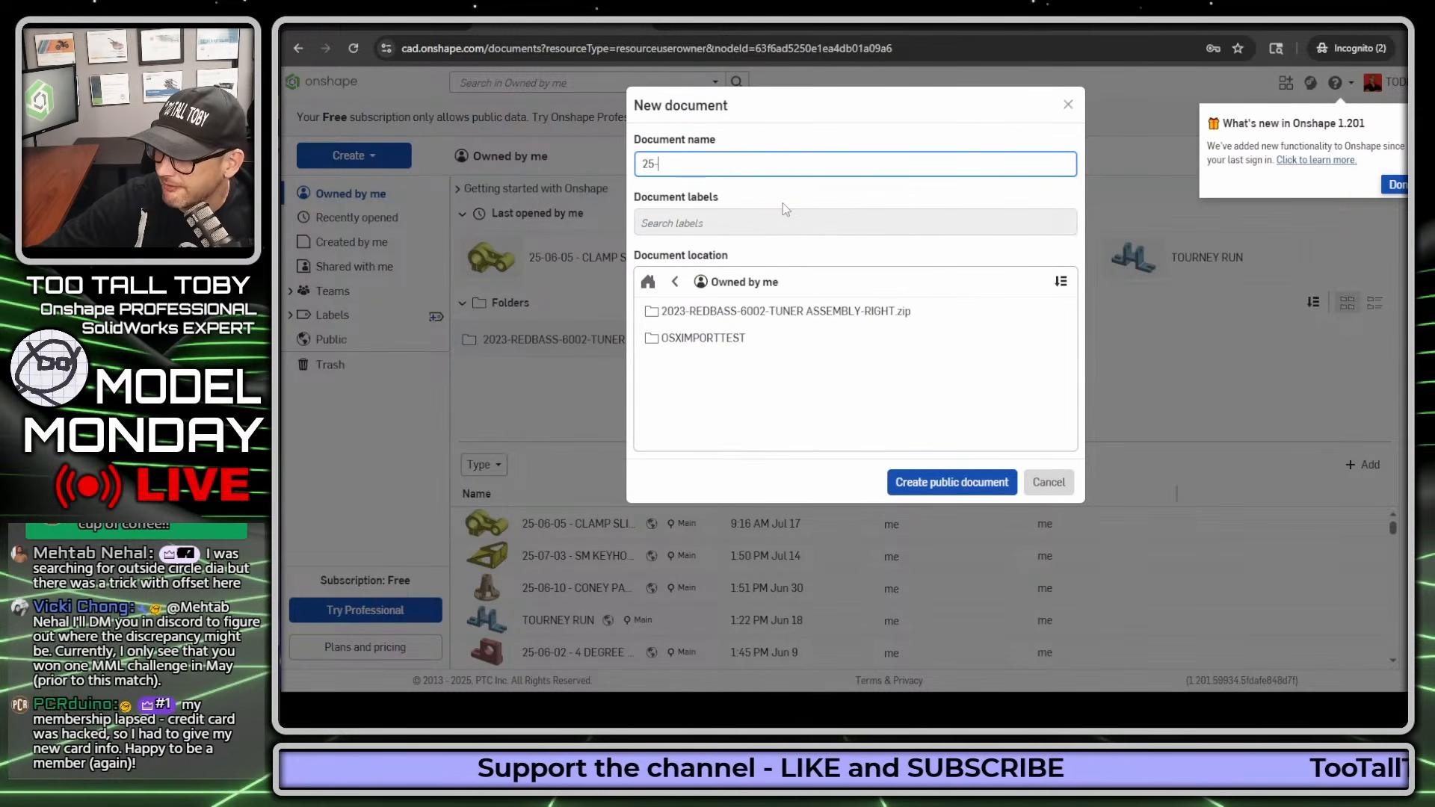
{"action": "type", "text": "07-06 - TRI WHEEL w D"}
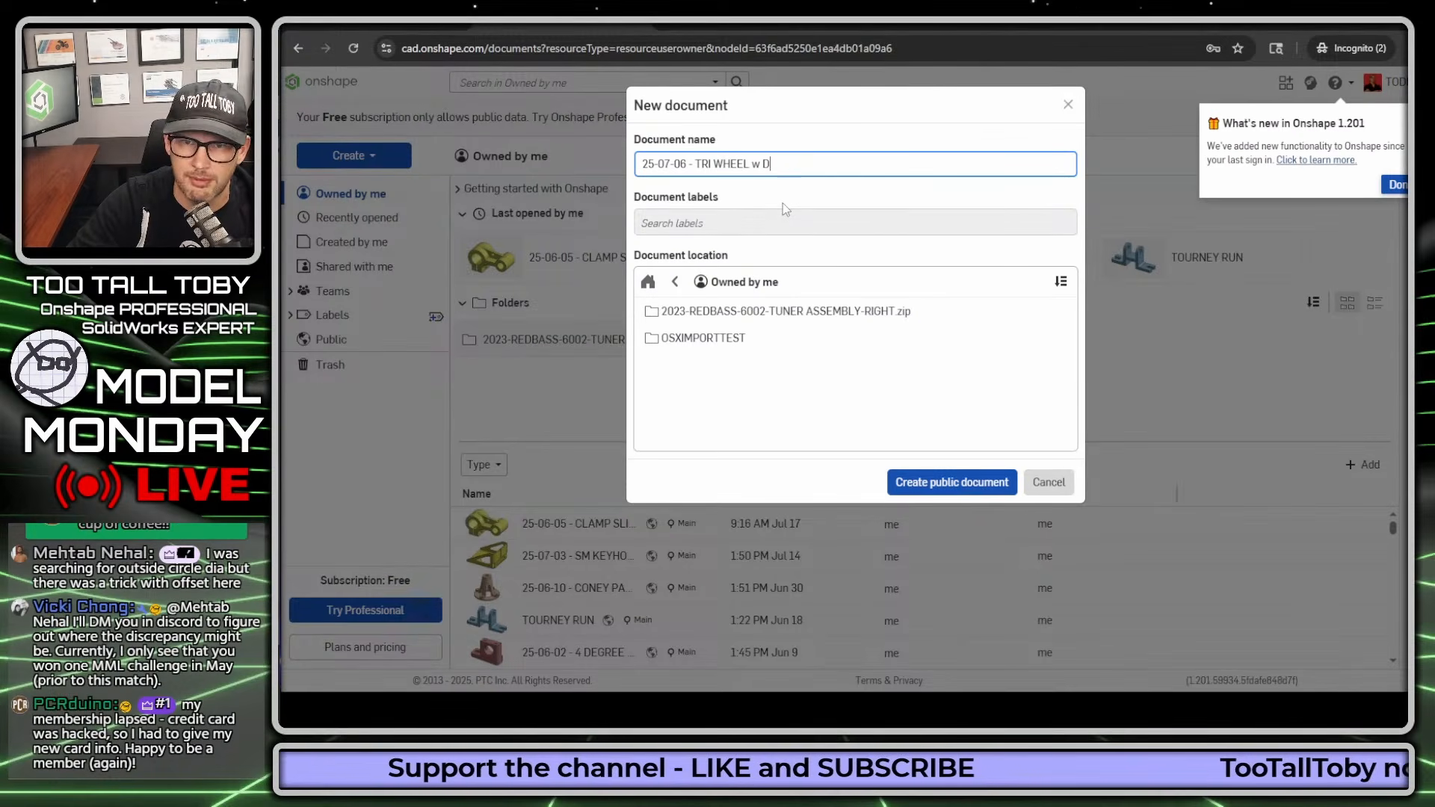
{"action": "type", "text": "RAFT"}
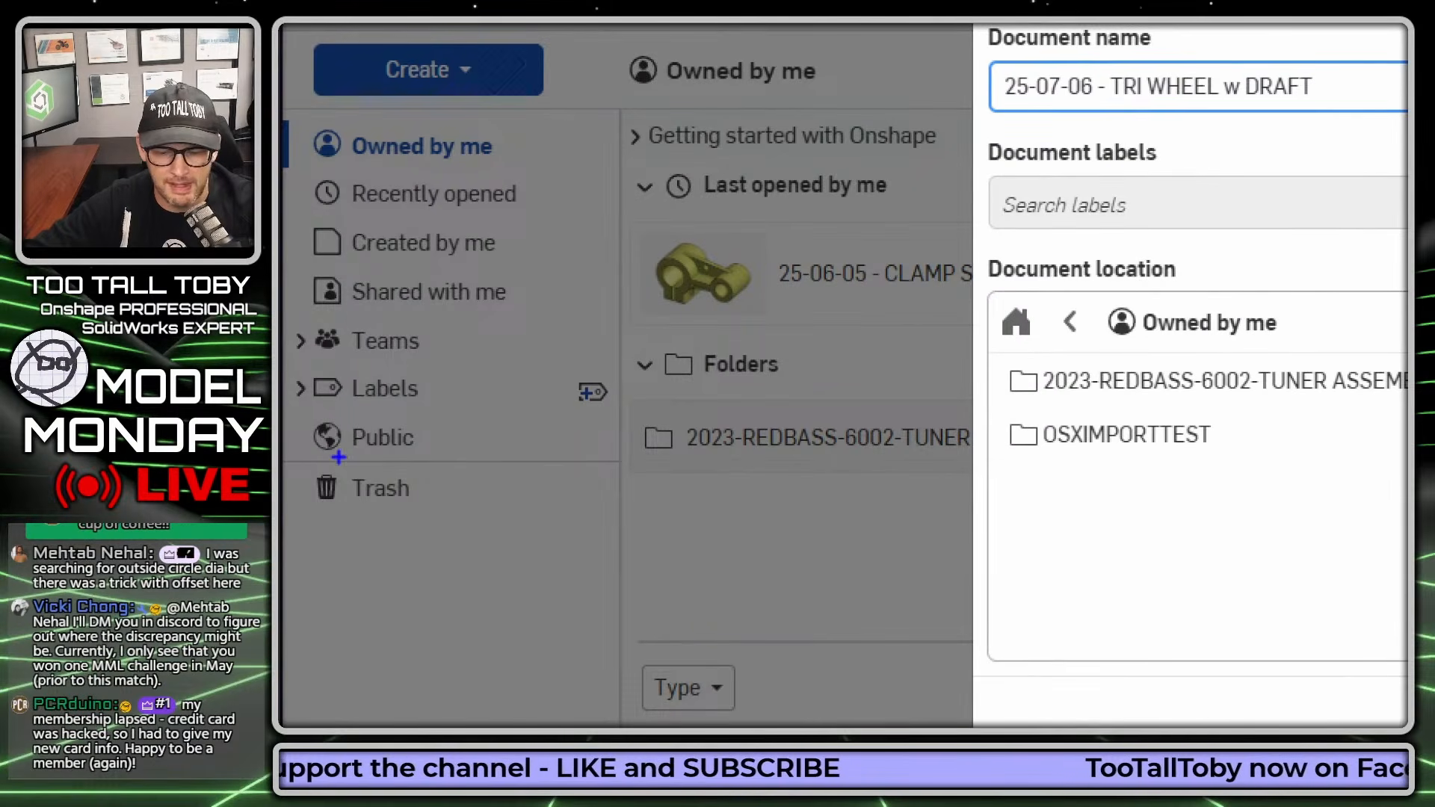
- Circle the Public category on screen and create the named document as a public document
{"action": "mouse_move", "coordinate": [297, 451]}
{"action": "left_mouse_down"}
{"action": "mouse_move", "coordinate": [424, 451]}
{"action": "mouse_move", "coordinate": [321, 411]}
{"action": "mouse_move", "coordinate": [303, 445]}
{"action": "left_mouse_up"}
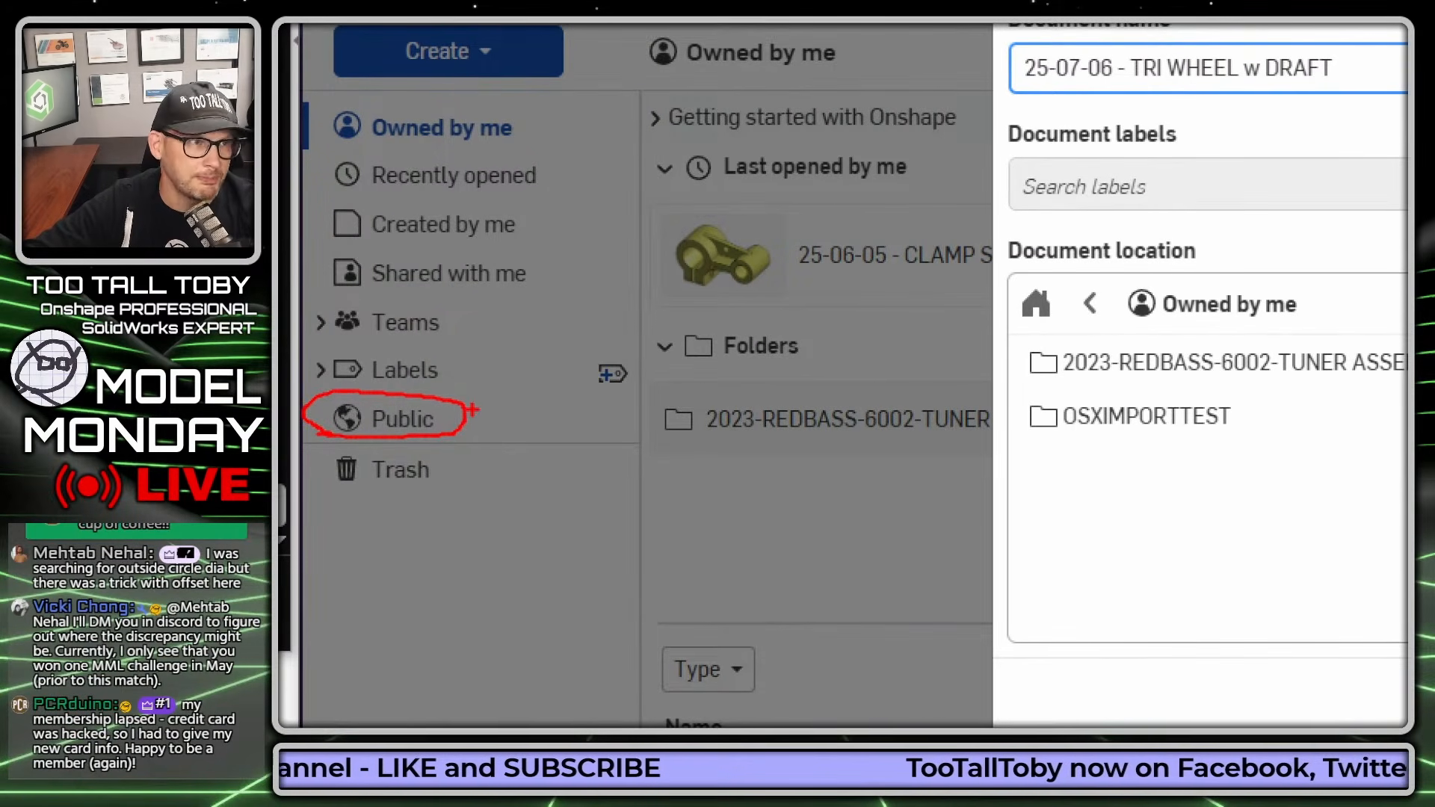
{"action": "mouse_move", "coordinate": [1011, 90]}
{"action": "left_mouse_down"}
{"action": "mouse_move", "coordinate": [1345, 80]}
{"action": "mouse_move", "coordinate": [1172, 48]}
{"action": "mouse_move", "coordinate": [1012, 43]}
{"action": "mouse_move", "coordinate": [994, 97]}
{"action": "left_mouse_up"}
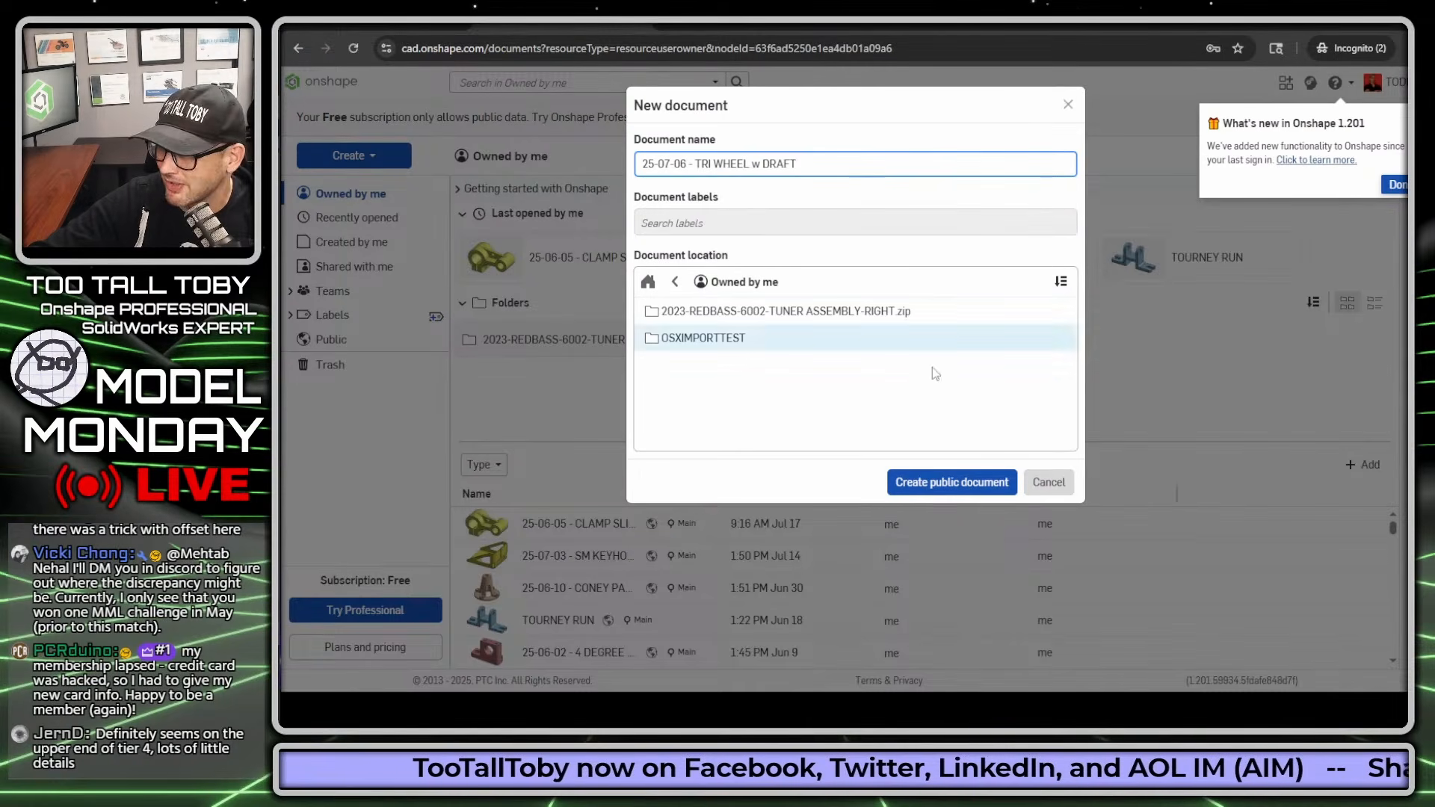
{"action": "left_click", "coordinate": [985, 500]}
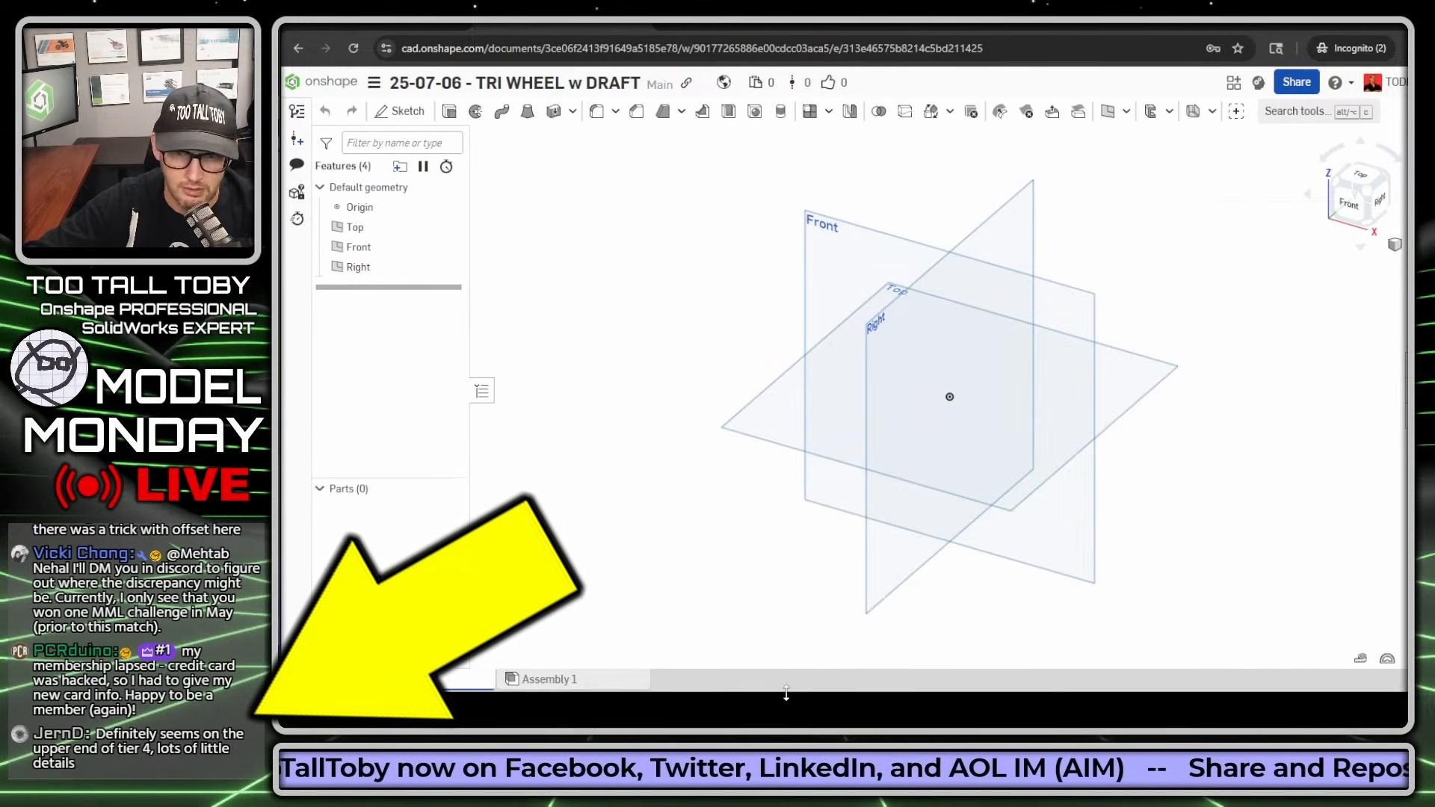
- Resize the Onshape browser window vertically so it fills the recording area and shows the Part Studio tab strip
{"action": "left_click_drag", "start_coordinate": [783, 694], "coordinate": [776, 719]}
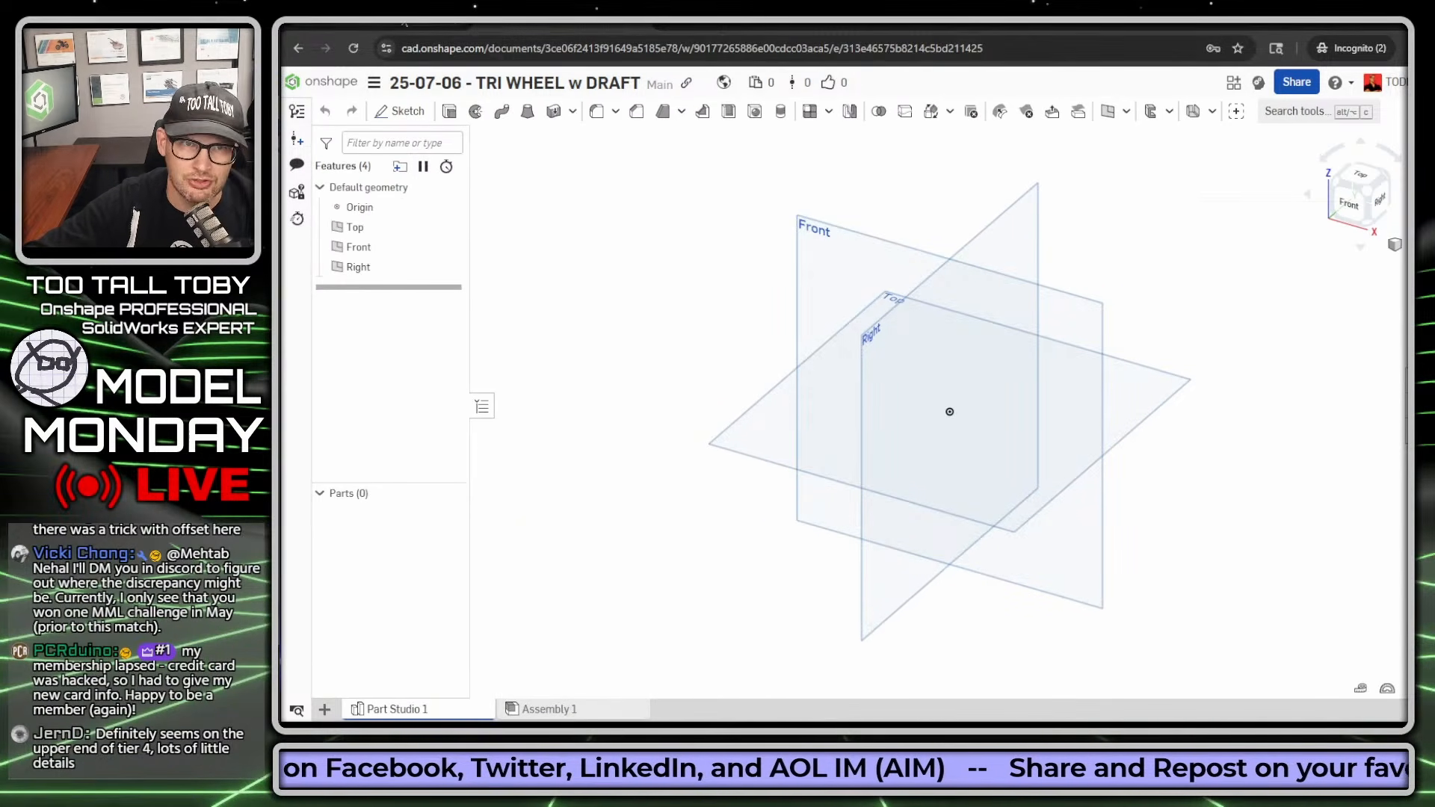
{"action": "left_click_drag", "start_coordinate": [281, 15], "coordinate": [288, 12]}
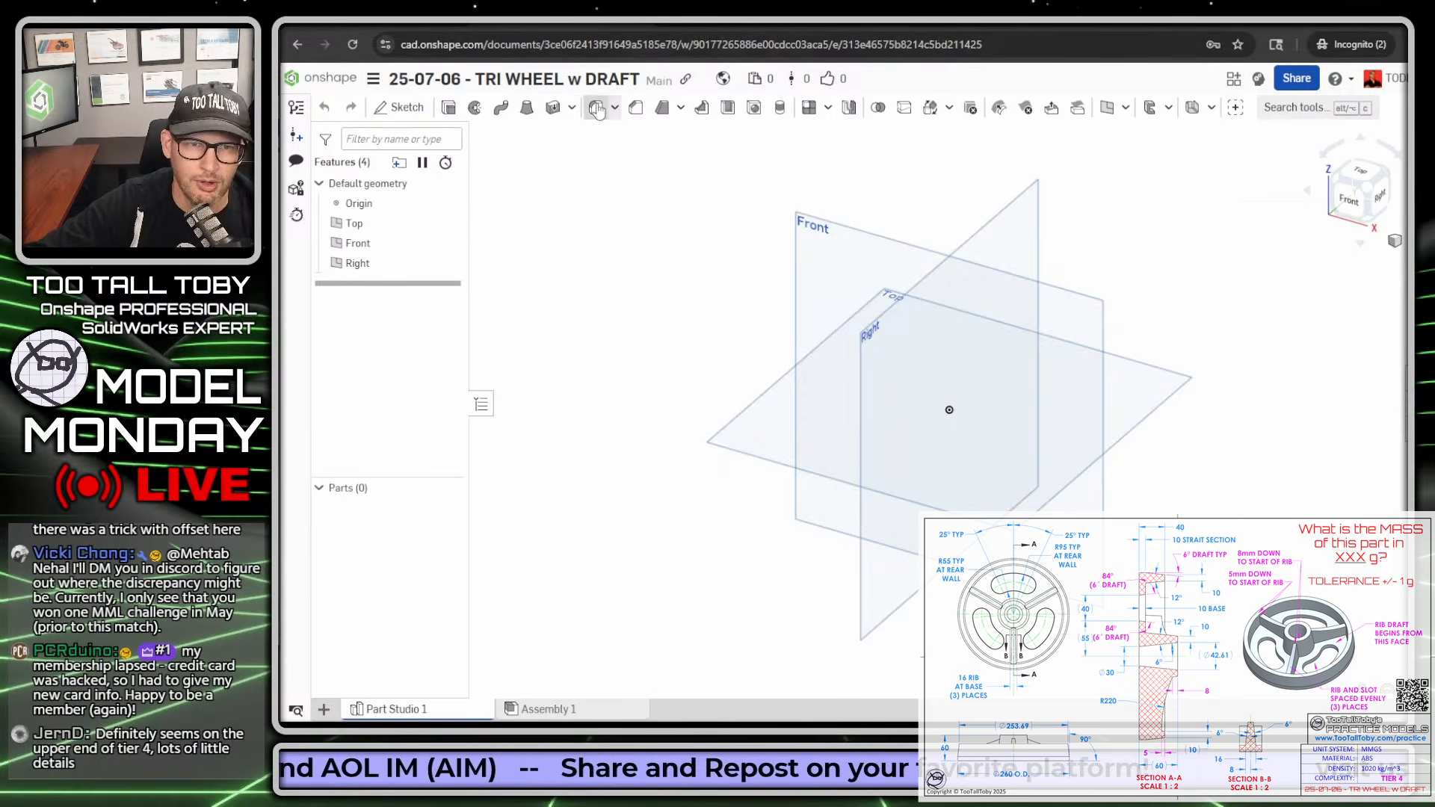
{"action": "left_click", "coordinate": [373, 81]}
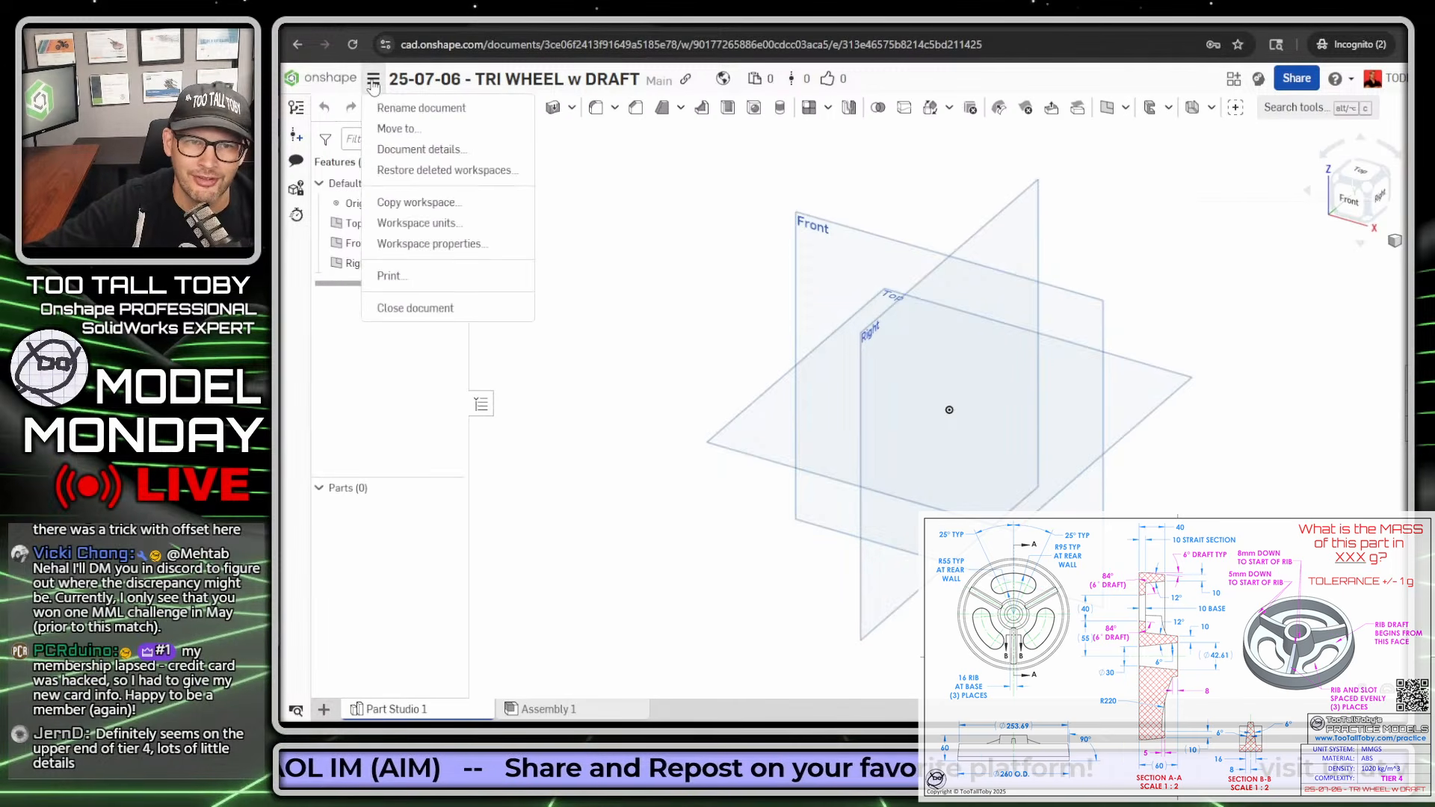
{"action": "left_click", "coordinate": [671, 182]}
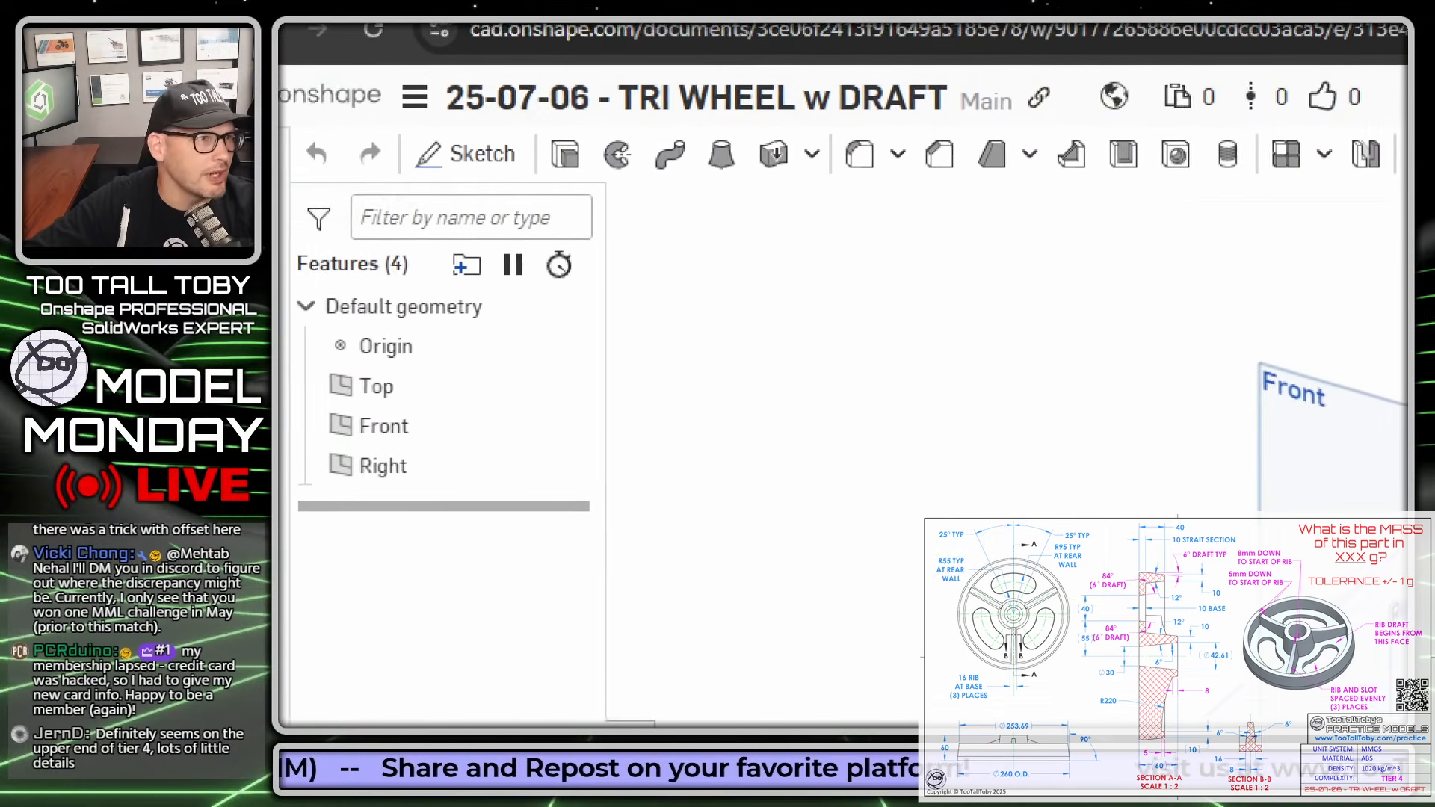
{"action": "left_click_drag", "start_coordinate": [452, 101], "coordinate": [618, 239]}
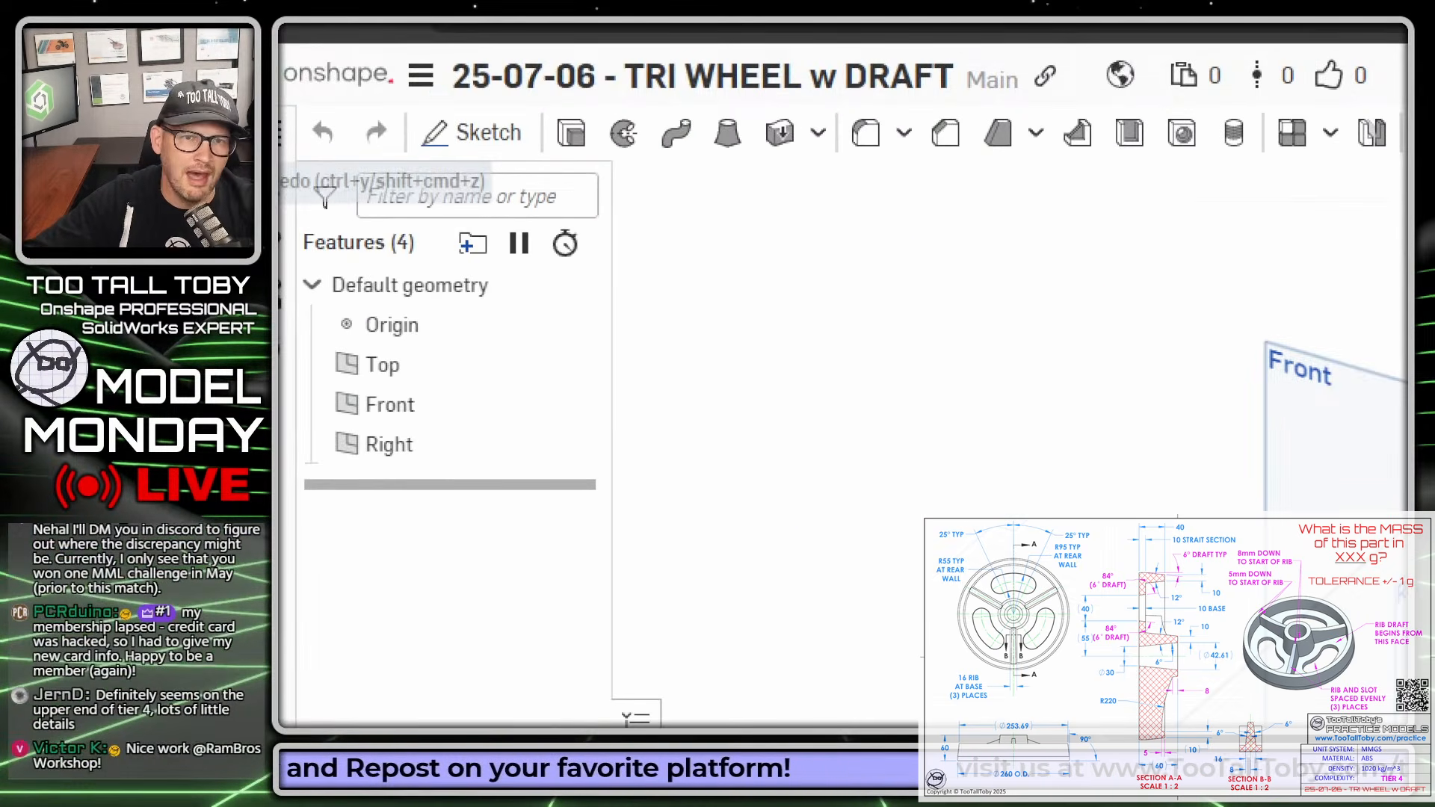
{"action": "left_click_drag", "start_coordinate": [434, 92], "coordinate": [624, 239]}
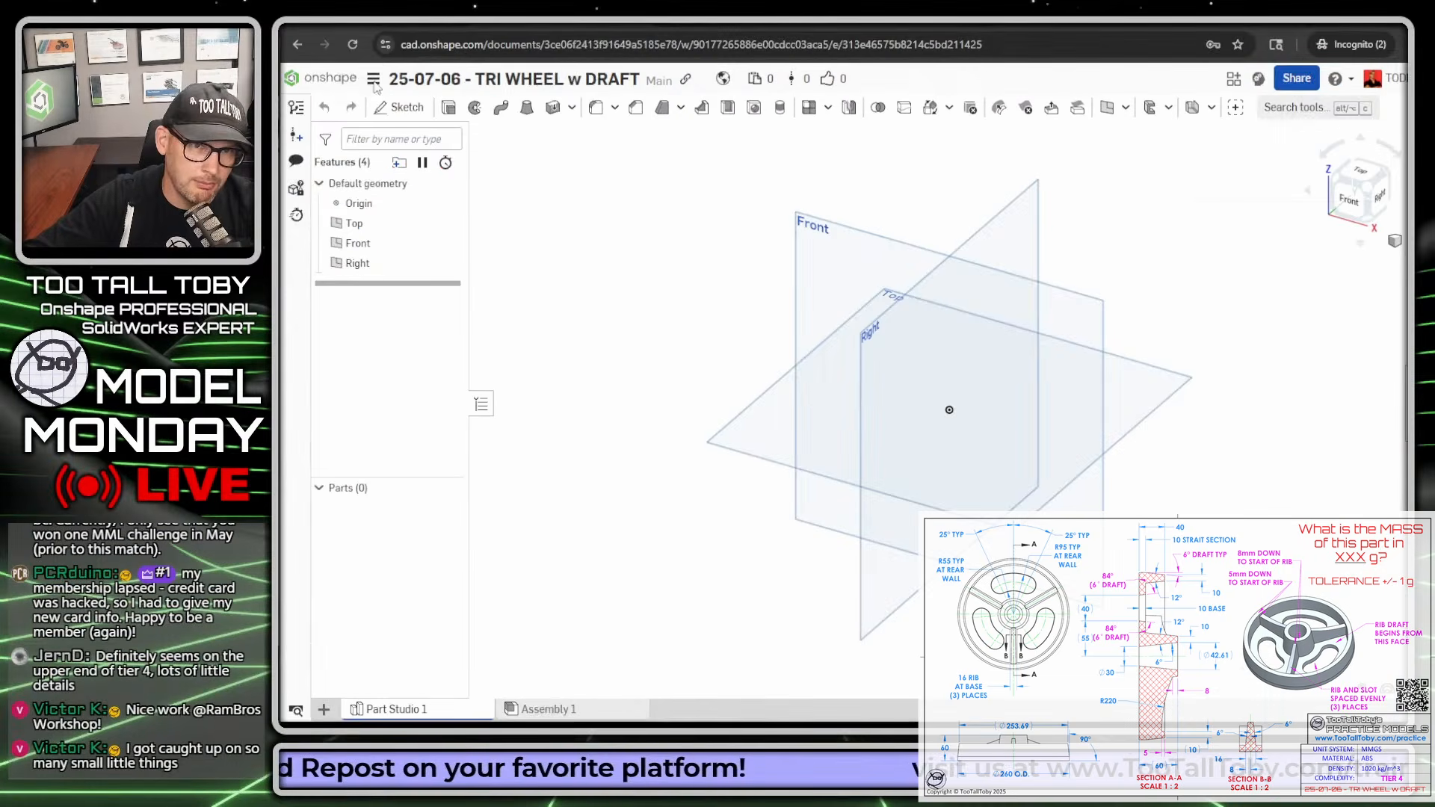
- Set the workspace units to Millimeter for length and Gram for mass
{"action": "left_click", "coordinate": [373, 83]}
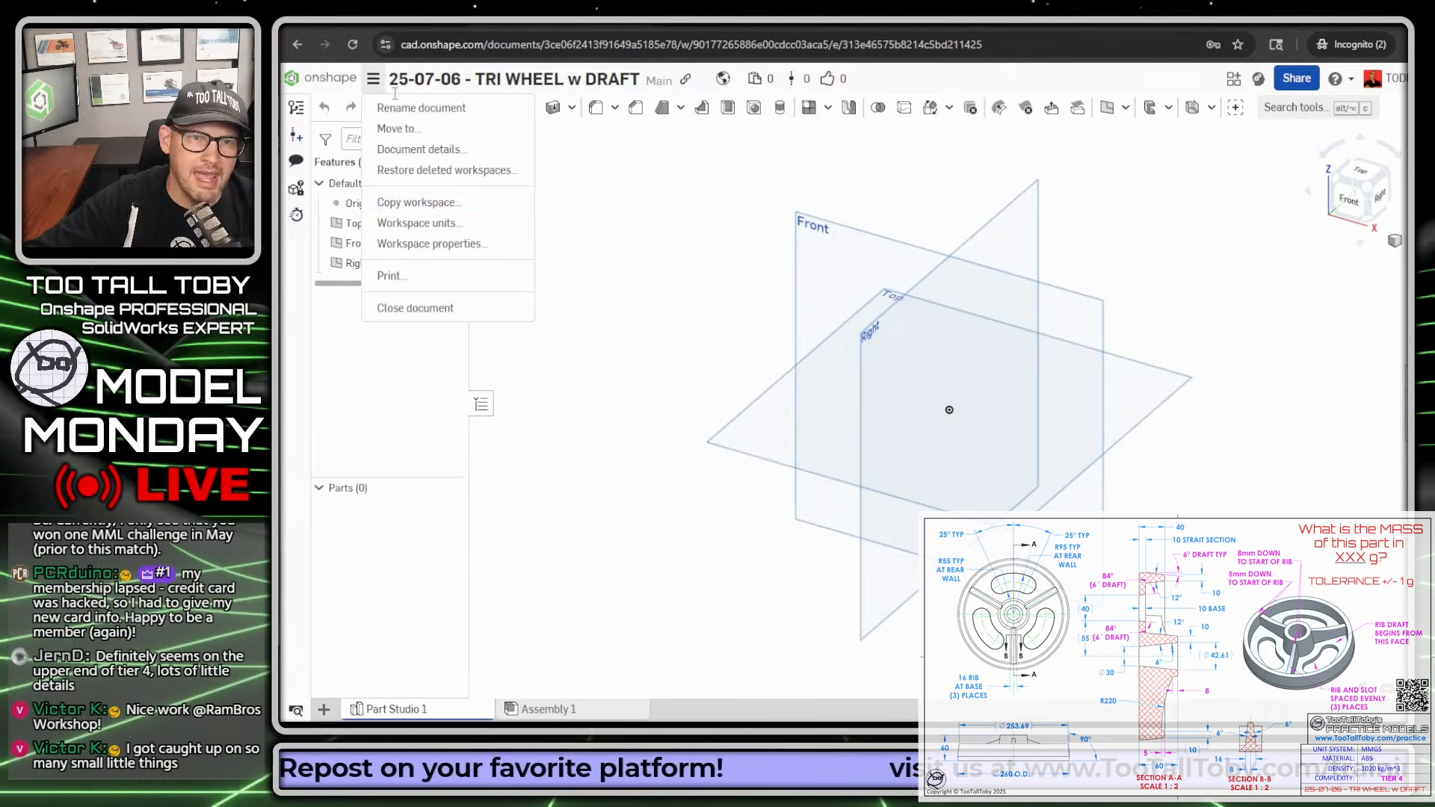
{"action": "left_click", "coordinate": [427, 224]}
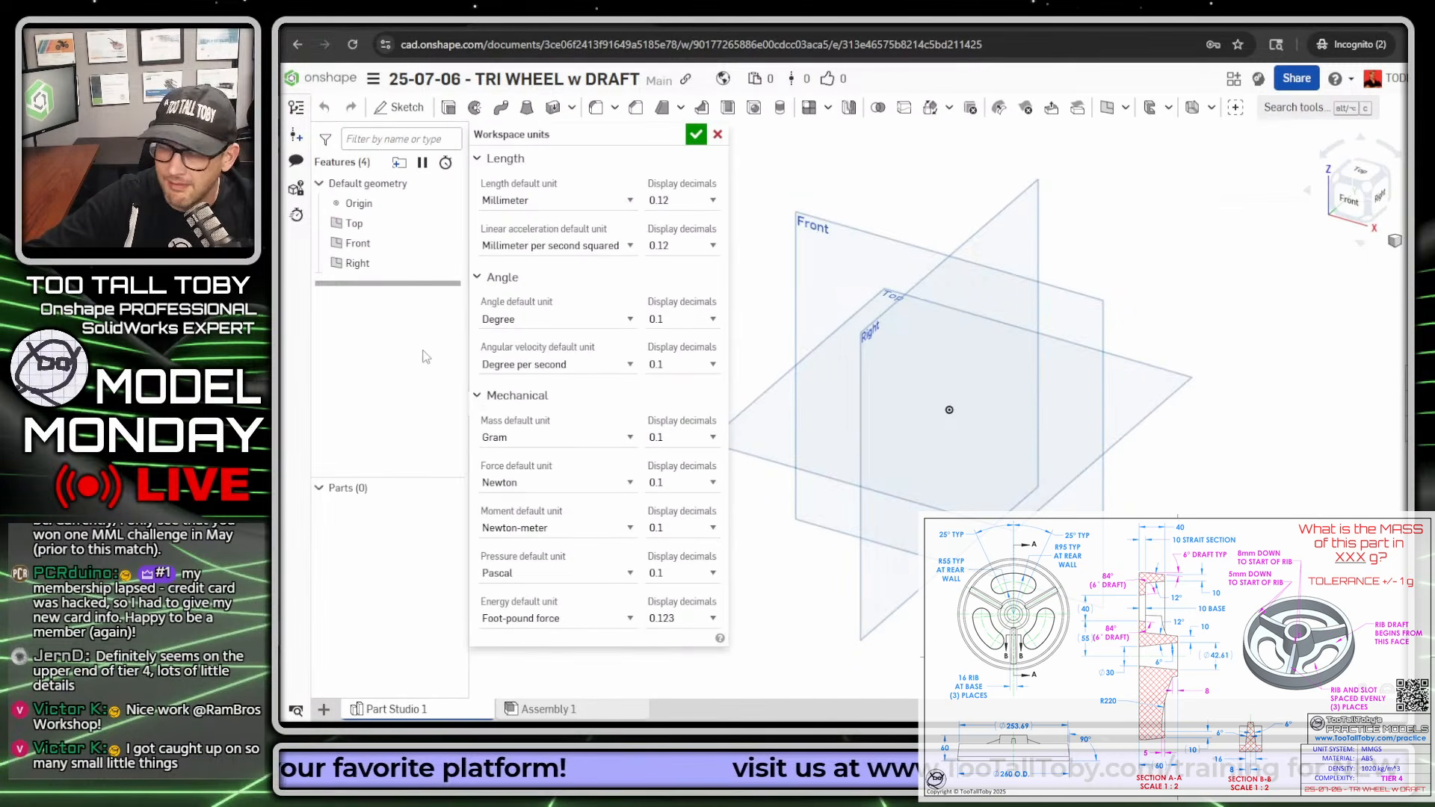
{"action": "left_click", "coordinate": [621, 202]}
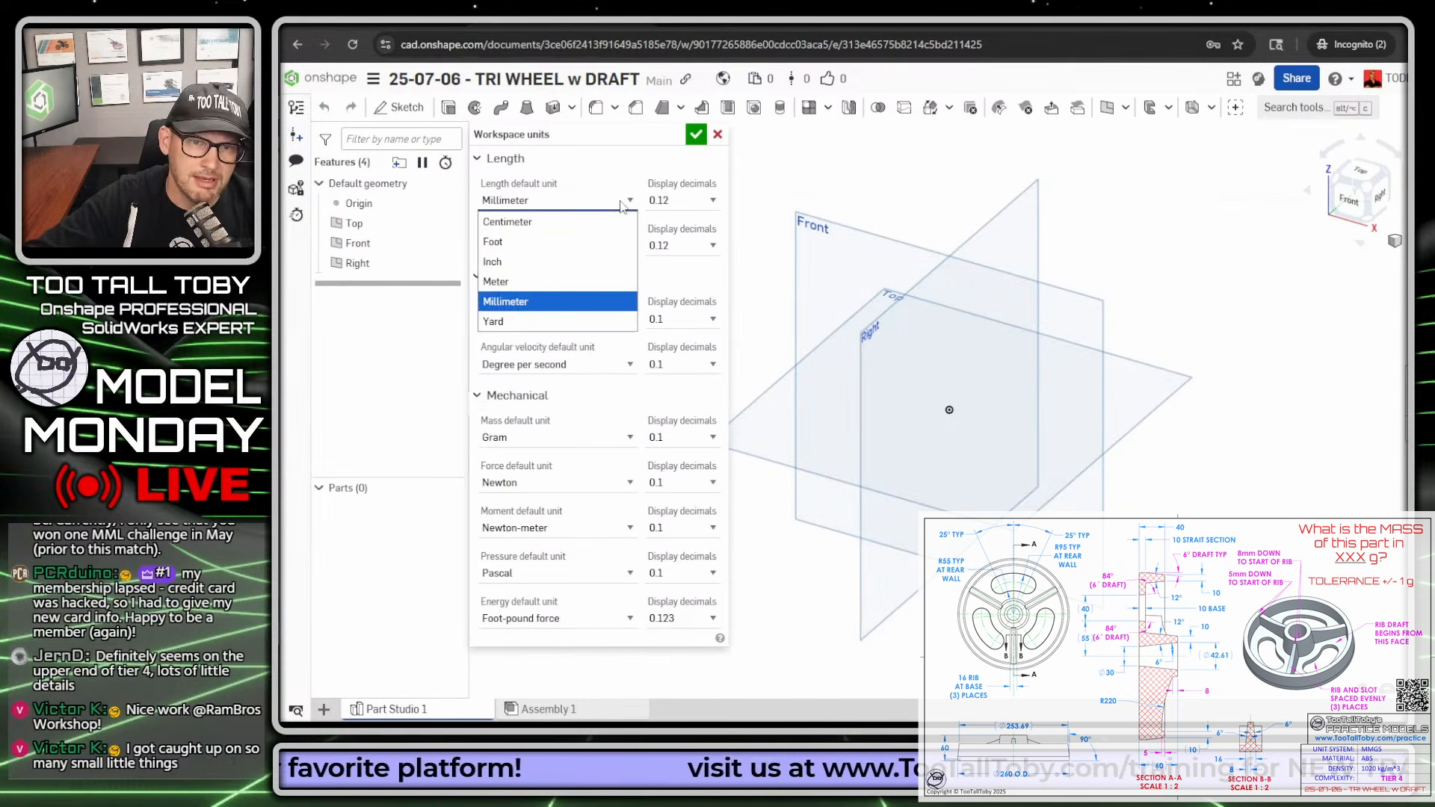
{"action": "left_click", "coordinate": [621, 203]}
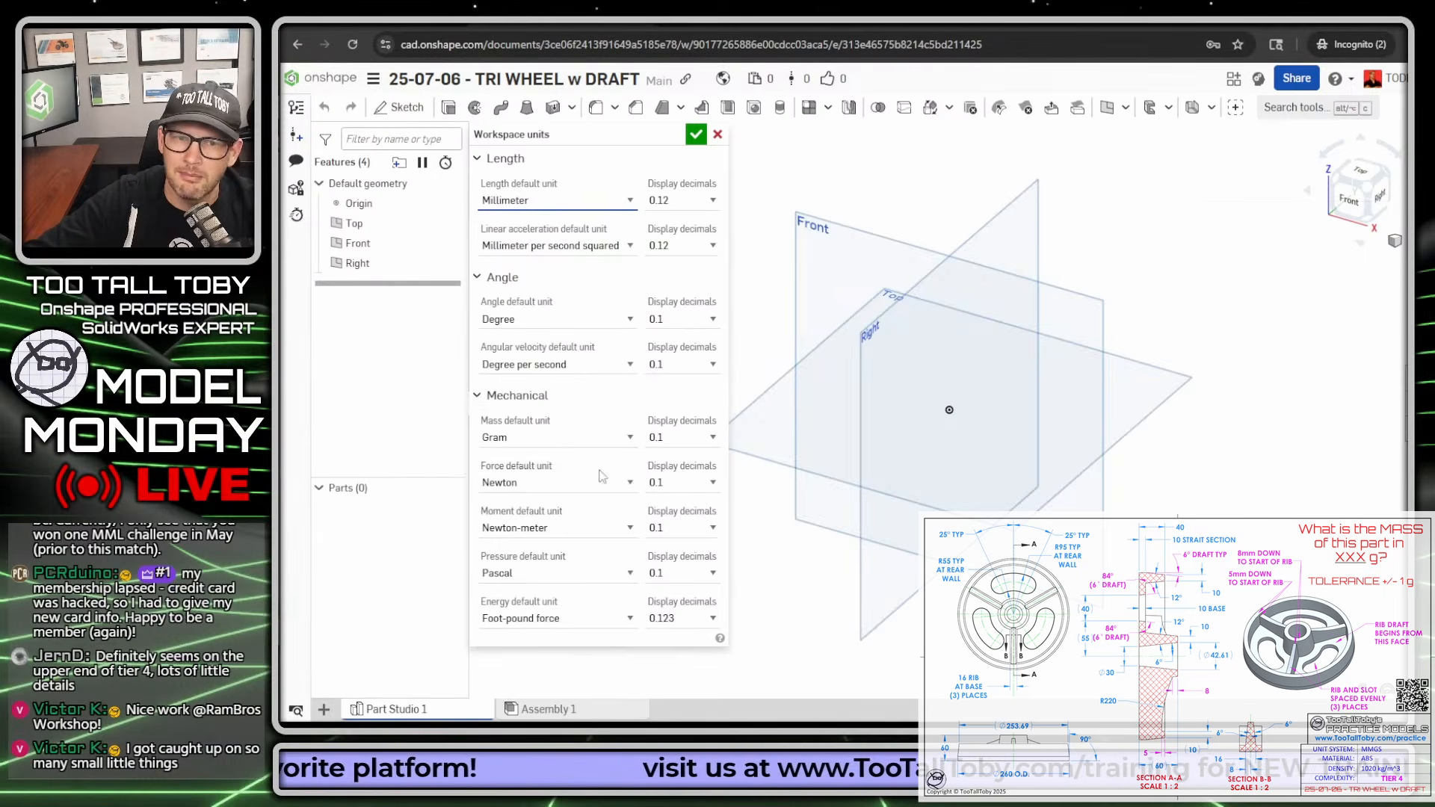
{"action": "left_click", "coordinate": [601, 440]}
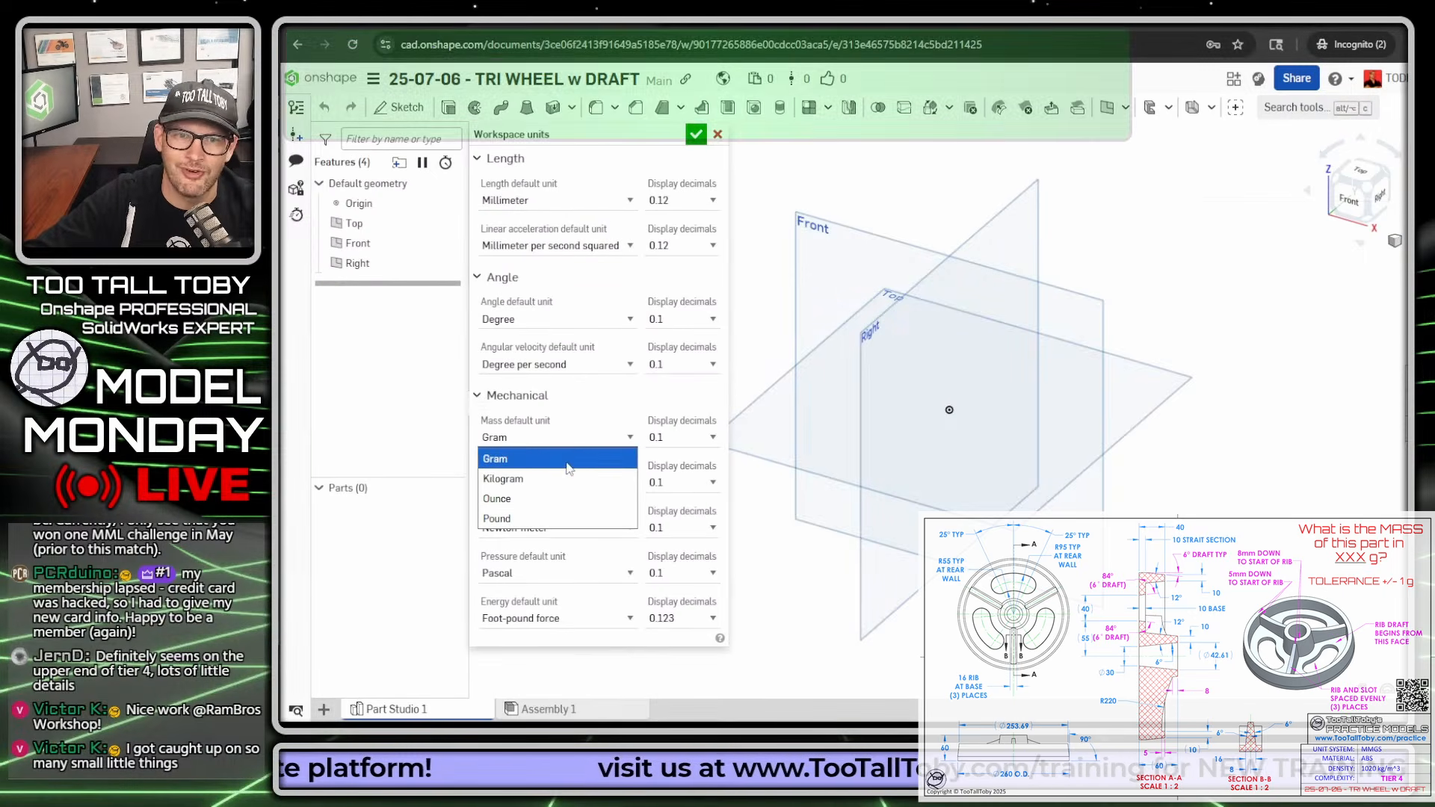
{"action": "left_click", "coordinate": [568, 459]}
{"action": "left_click", "coordinate": [695, 134]}
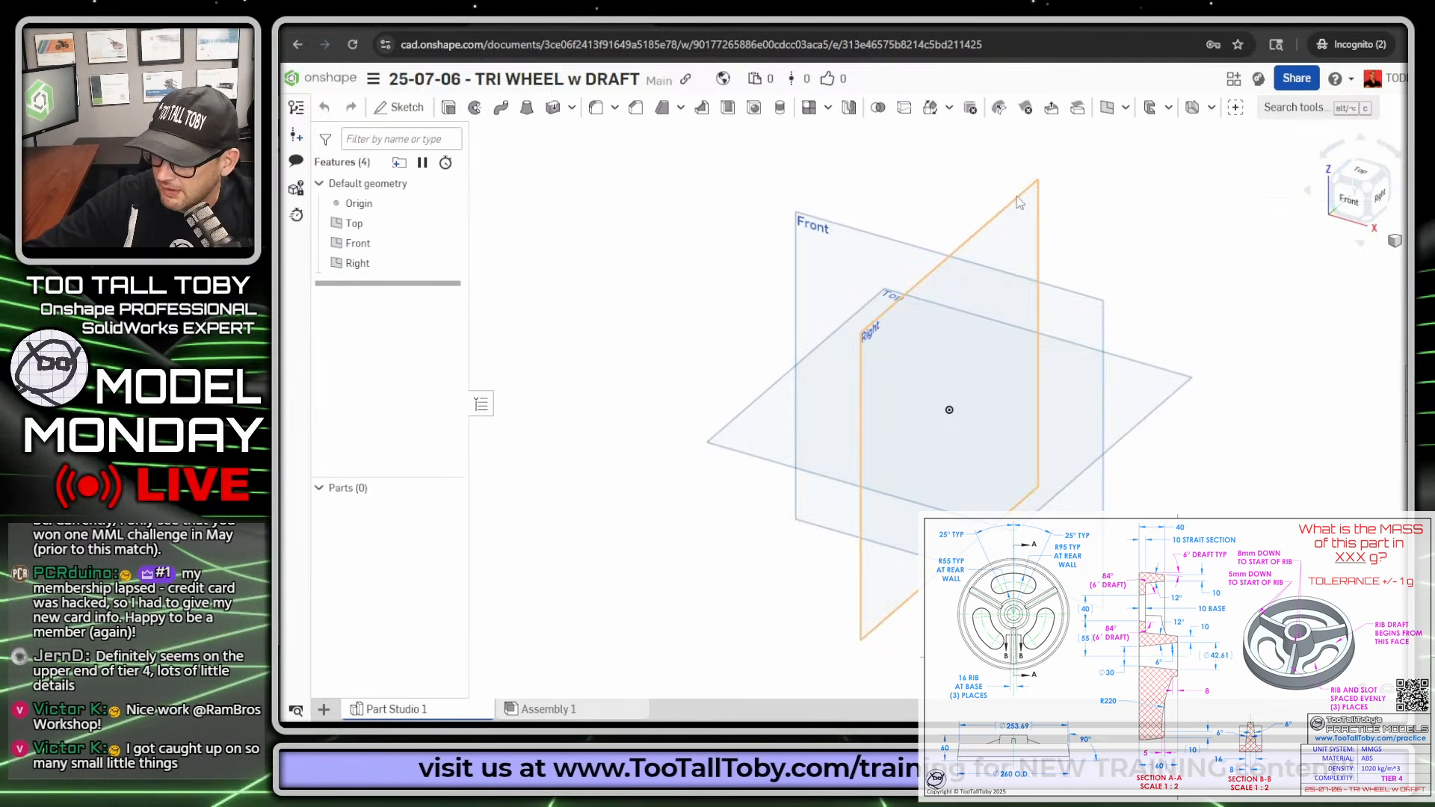
- Switch to the drawing, mark Section A-A's centerline and outline as the revolve profile, clear the marks and return to Onshape
{"action": "left_click_drag", "start_coordinate": [1434, 26], "coordinate": [799, 25]}
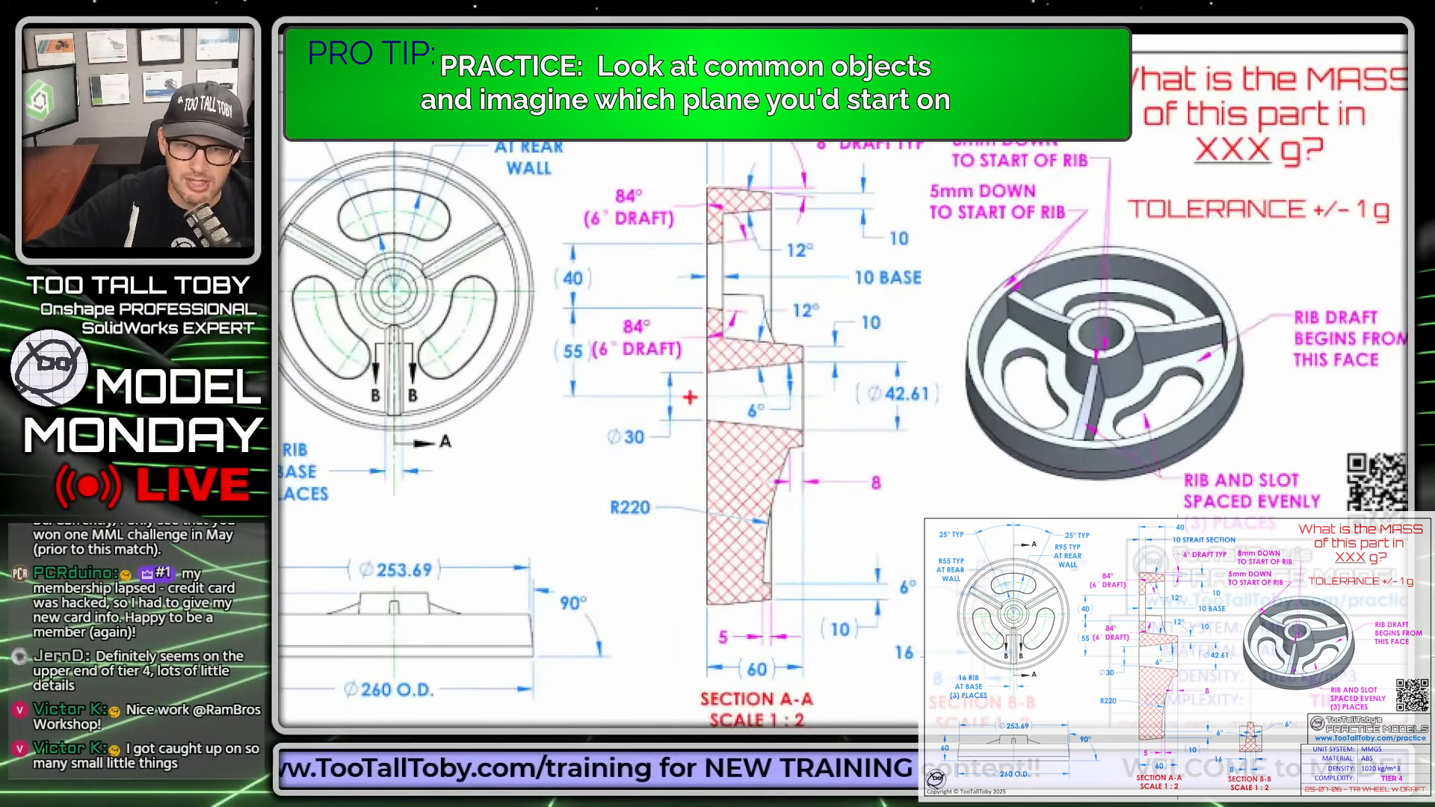
{"action": "left_click_drag", "start_coordinate": [675, 395], "coordinate": [826, 396]}
{"action": "mouse_move", "coordinate": [700, 153]}
{"action": "left_mouse_down"}
{"action": "mouse_move", "coordinate": [665, 589]}
{"action": "mouse_move", "coordinate": [784, 634]}
{"action": "mouse_move", "coordinate": [833, 217]}
{"action": "mouse_move", "coordinate": [606, 149]}
{"action": "left_mouse_up"}
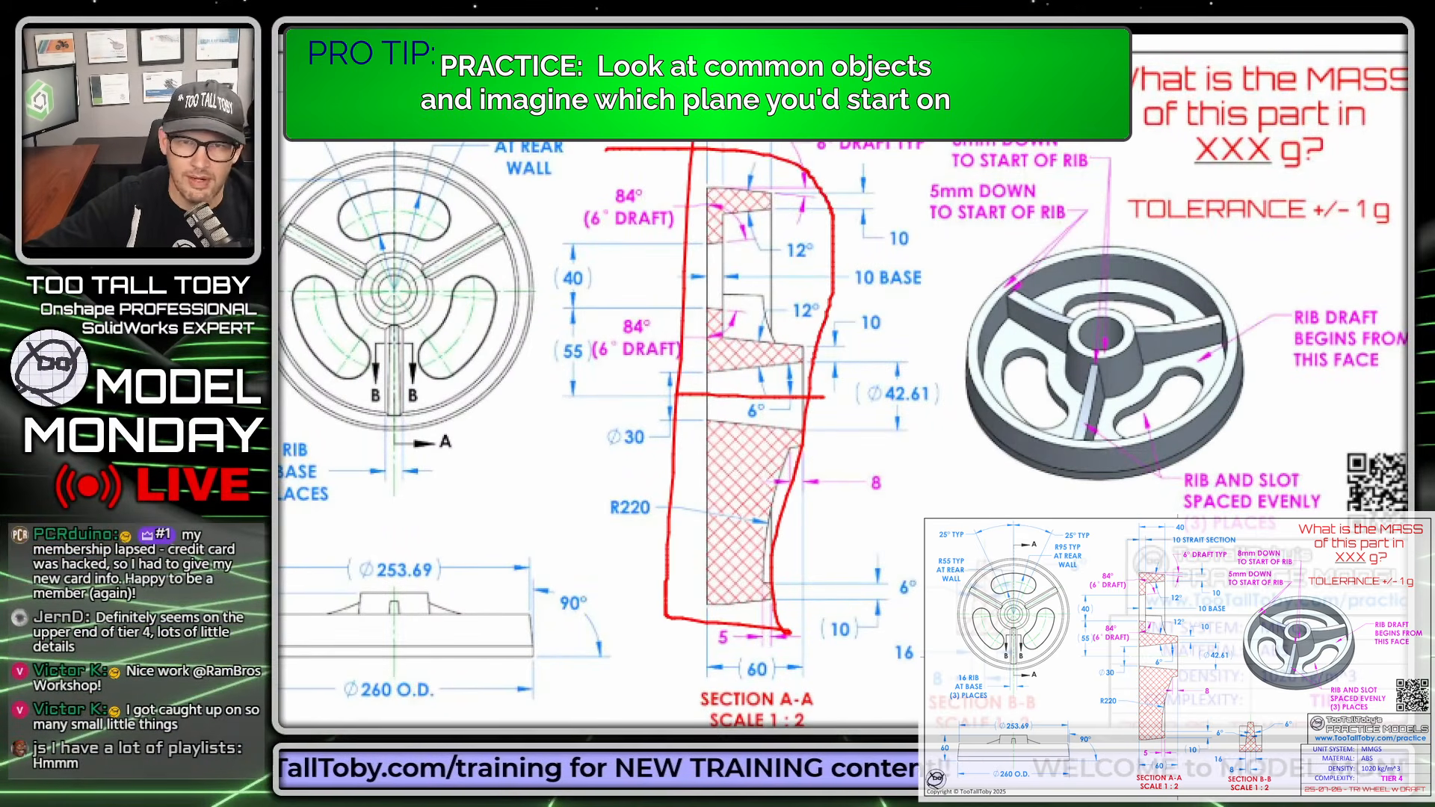
{"action": "key", "text": "Escape"}
{"action": "left_click_drag", "start_coordinate": [448, 33], "coordinate": [1434, 37]}
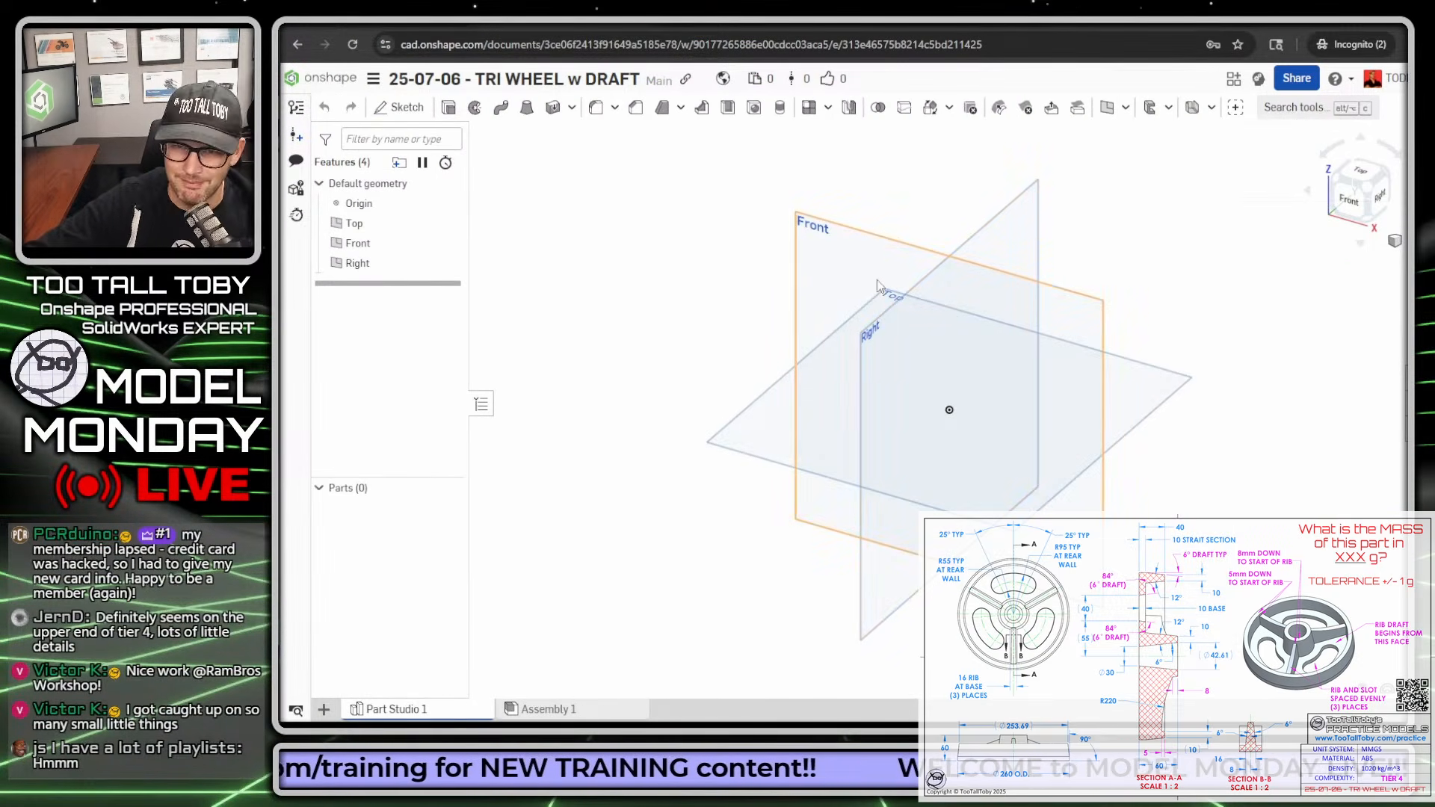
- Start a sketch on the Right plane and view it straight on
{"action": "left_click", "coordinate": [994, 227]}
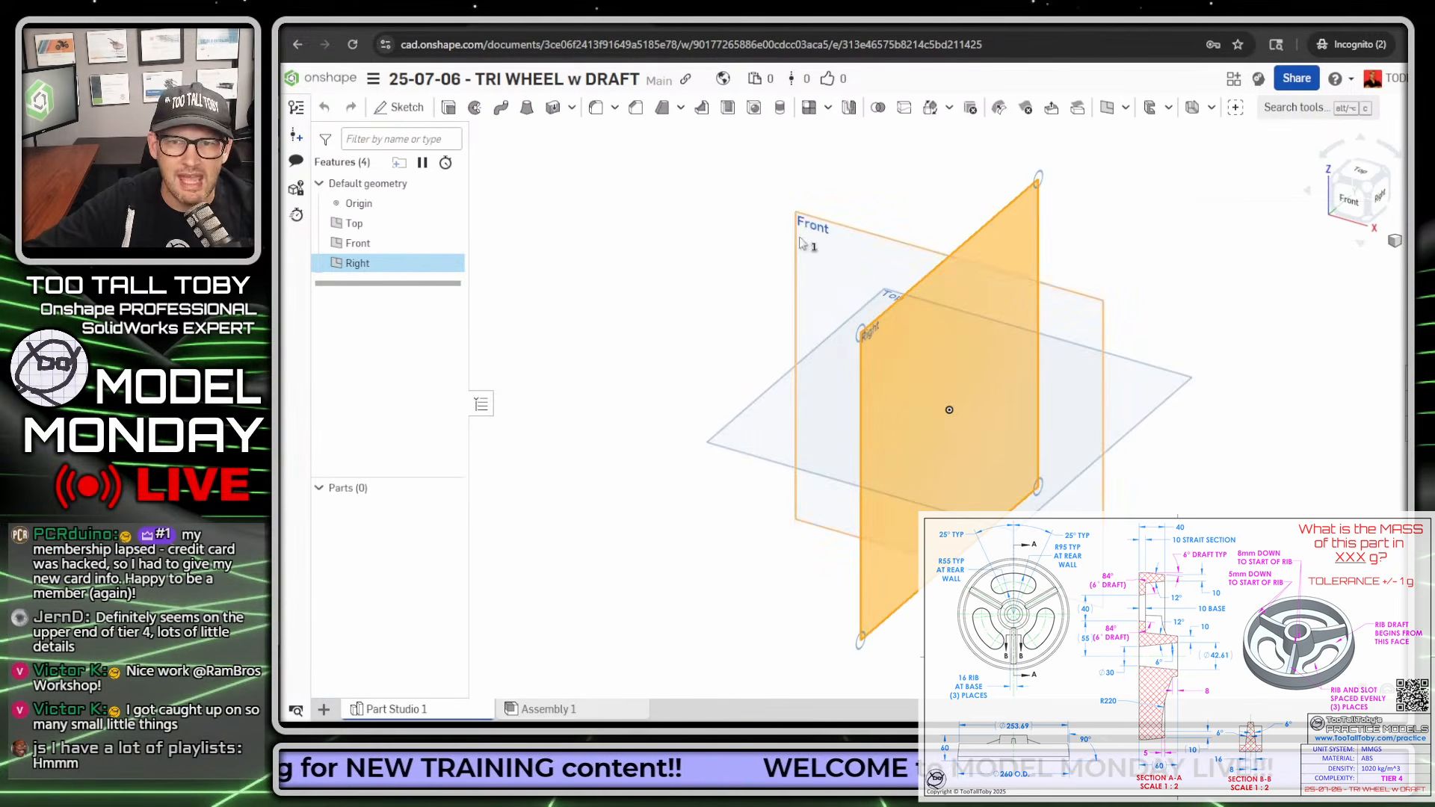
{"action": "left_click", "coordinate": [692, 290]}
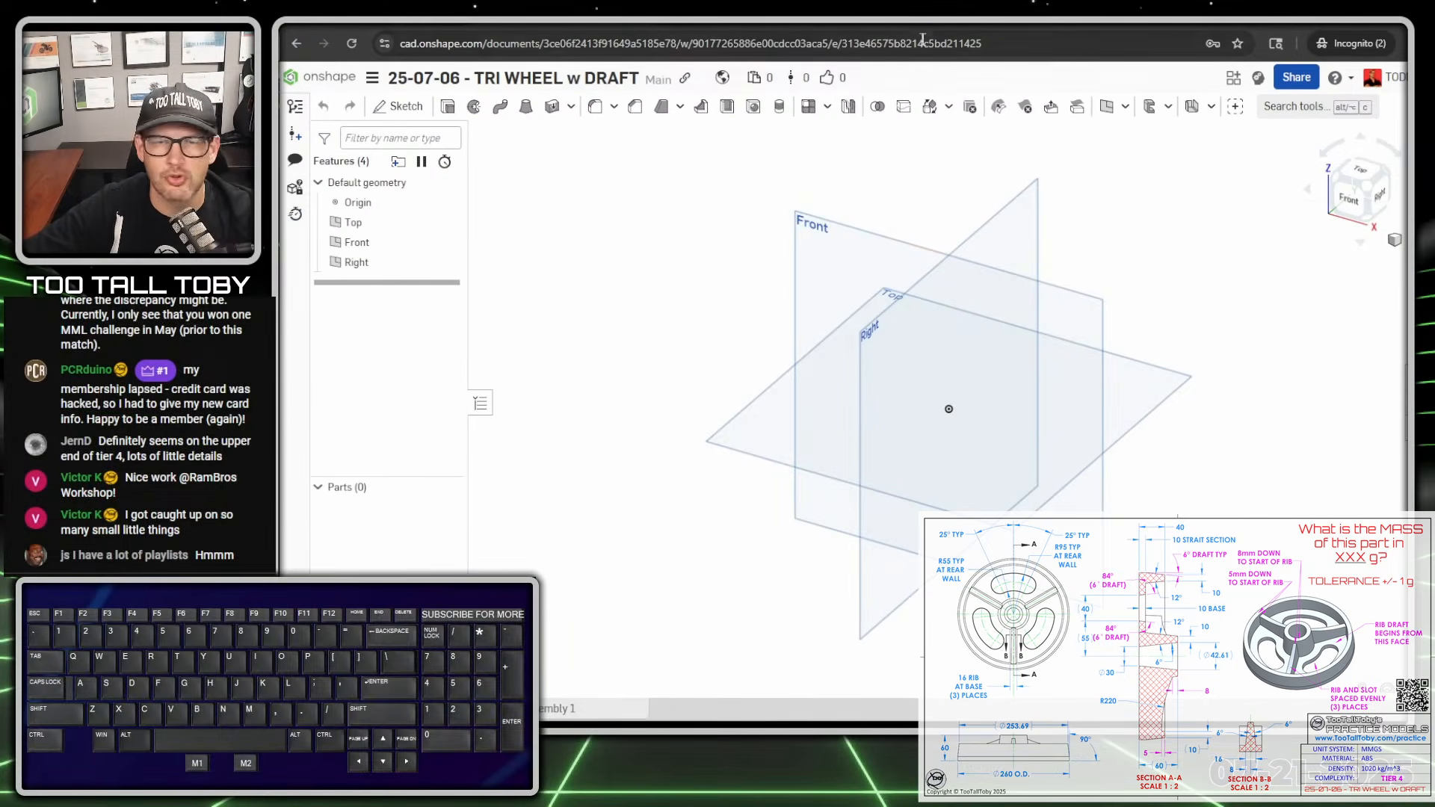
{"action": "left_click", "coordinate": [998, 222]}
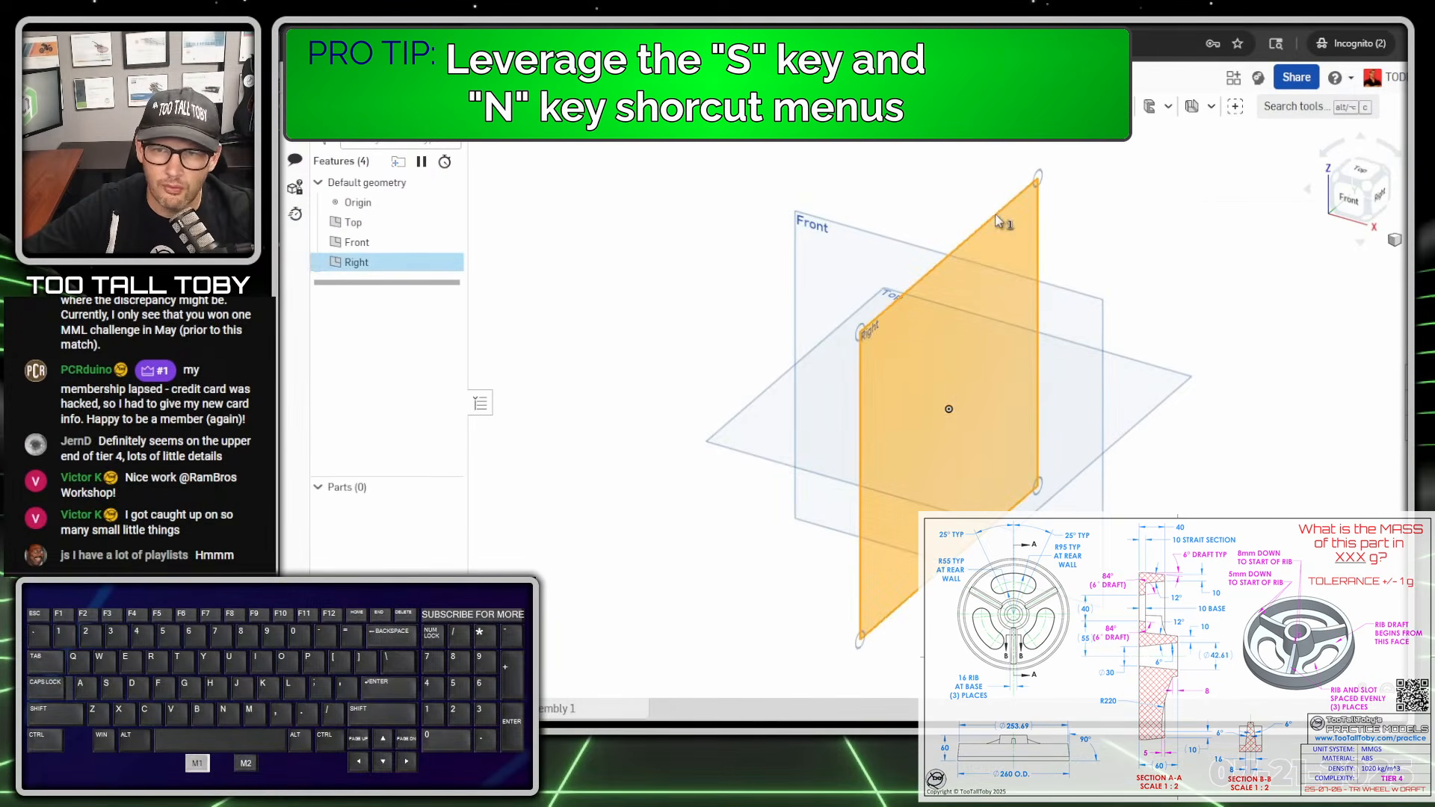
{"action": "key", "text": "s"}
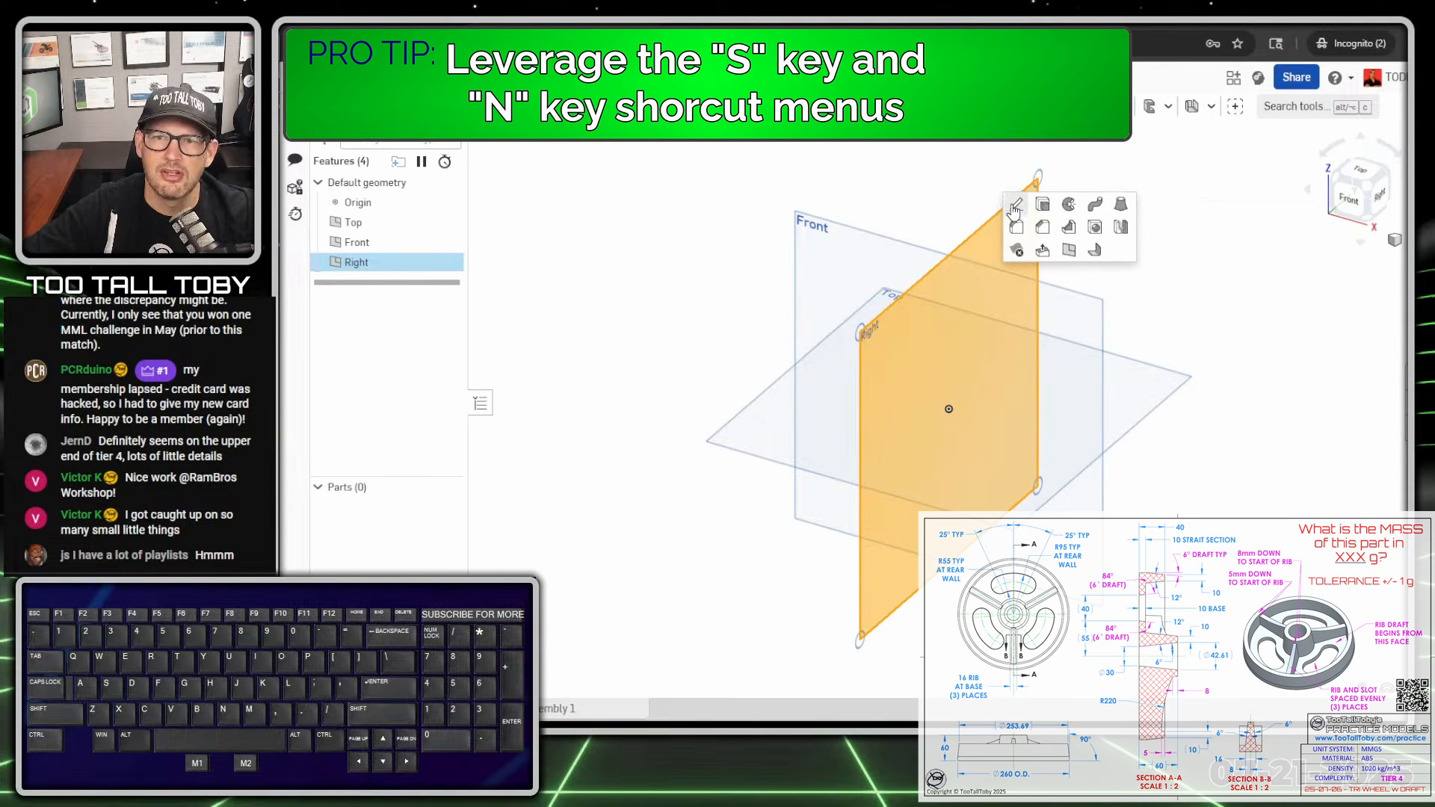
{"action": "left_click", "coordinate": [1015, 204]}
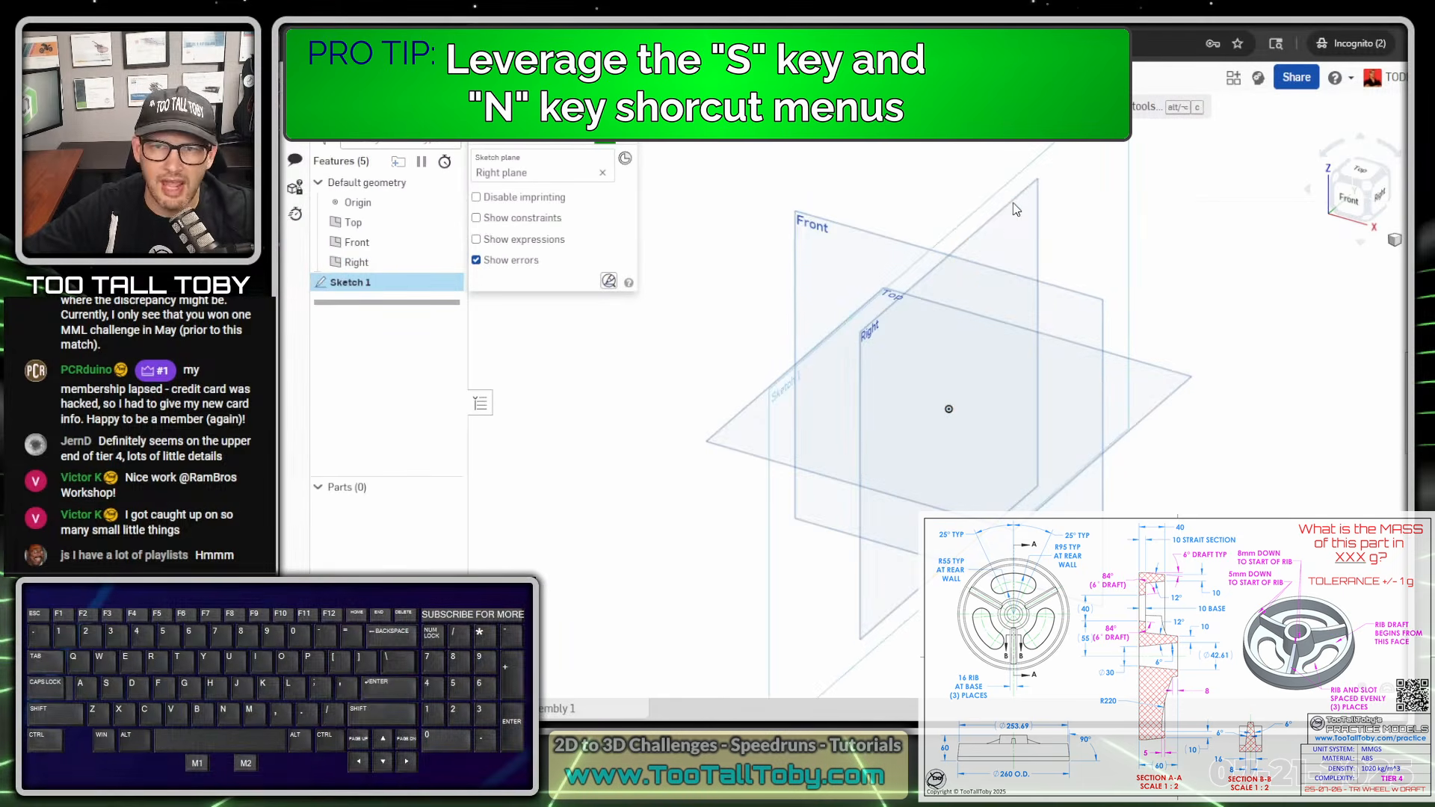
{"action": "key", "text": "n"}
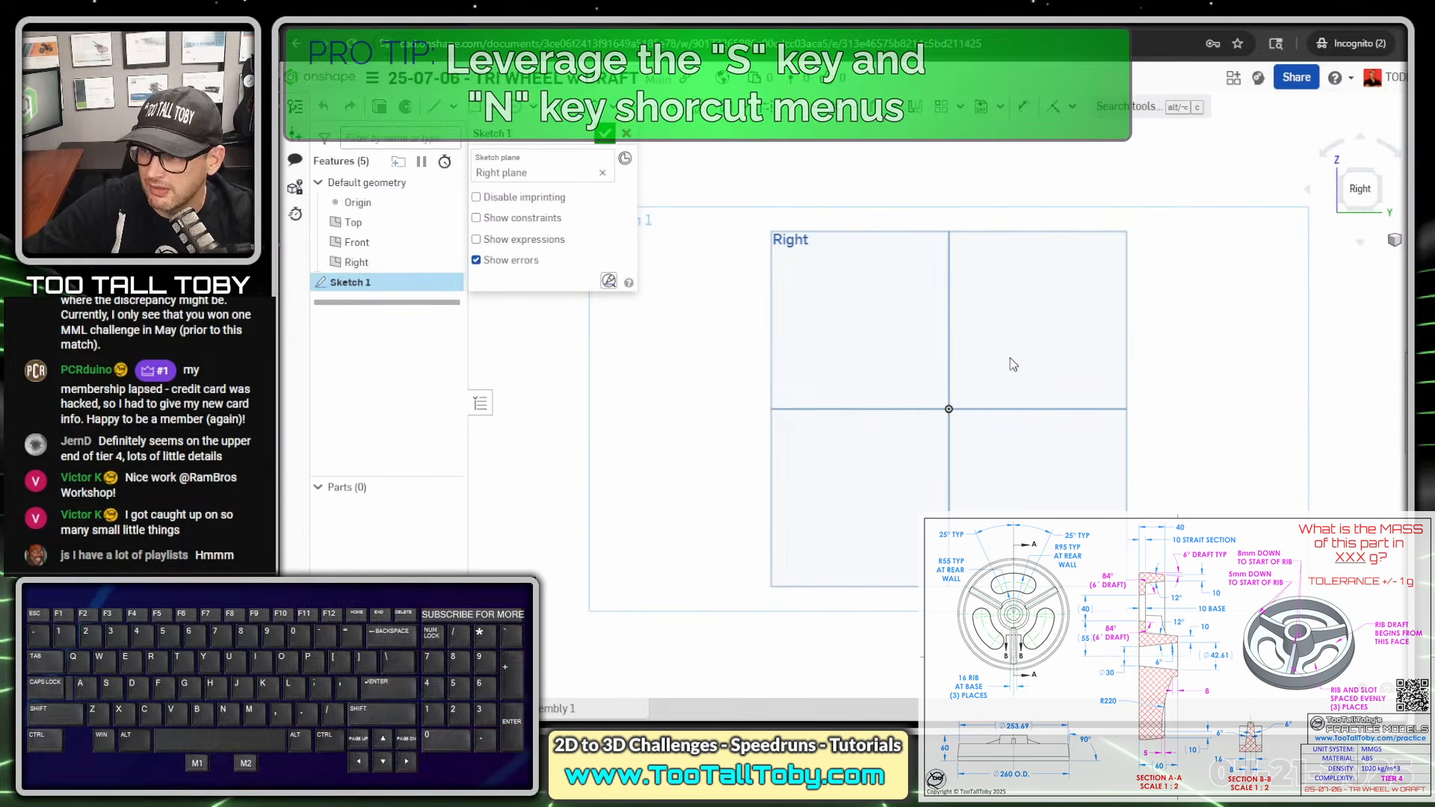
- Draw a horizontal construction line about 60 mm long from the origin along the positive Y direction
{"action": "key", "text": "s"}
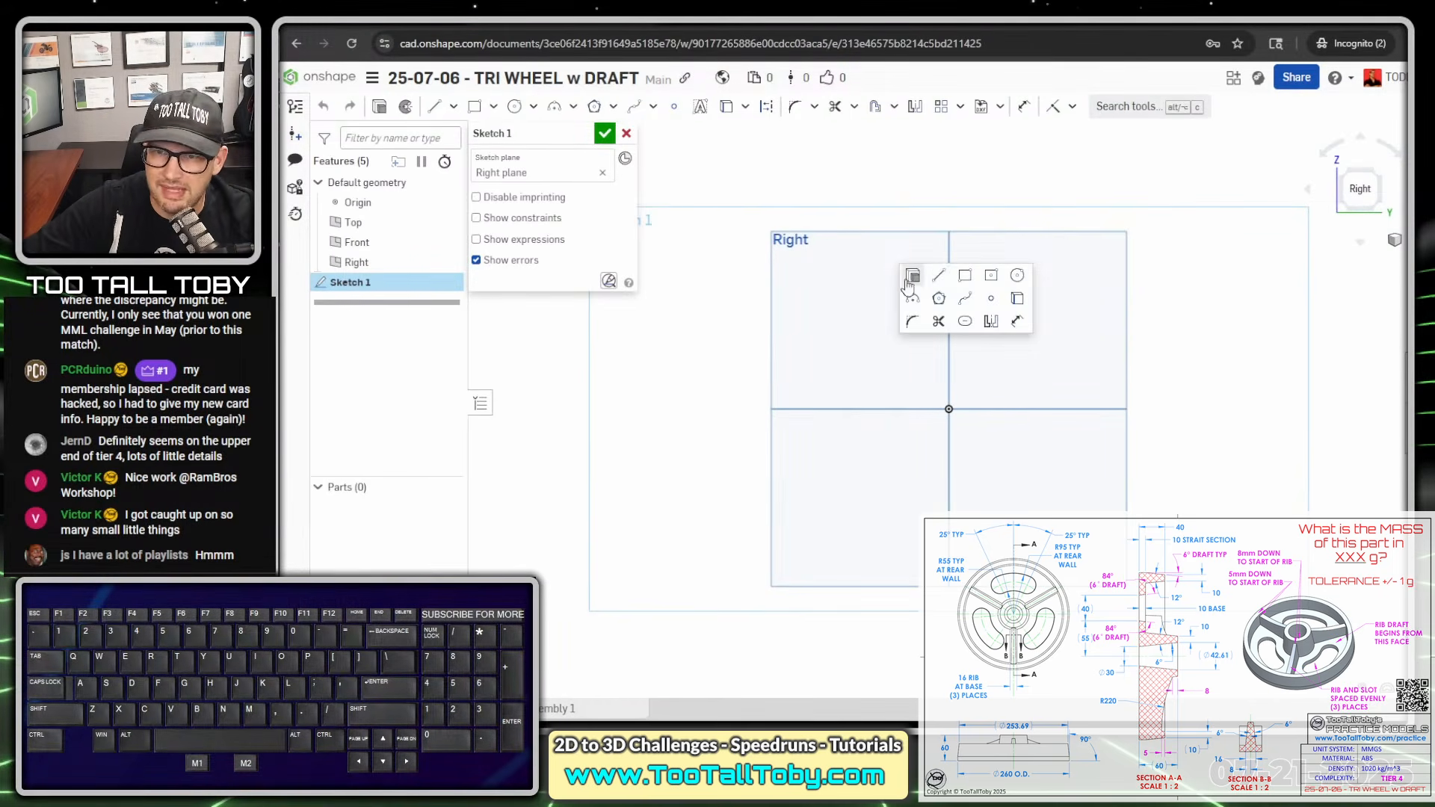
{"action": "left_click", "coordinate": [939, 276]}
{"action": "left_click", "coordinate": [949, 409]}
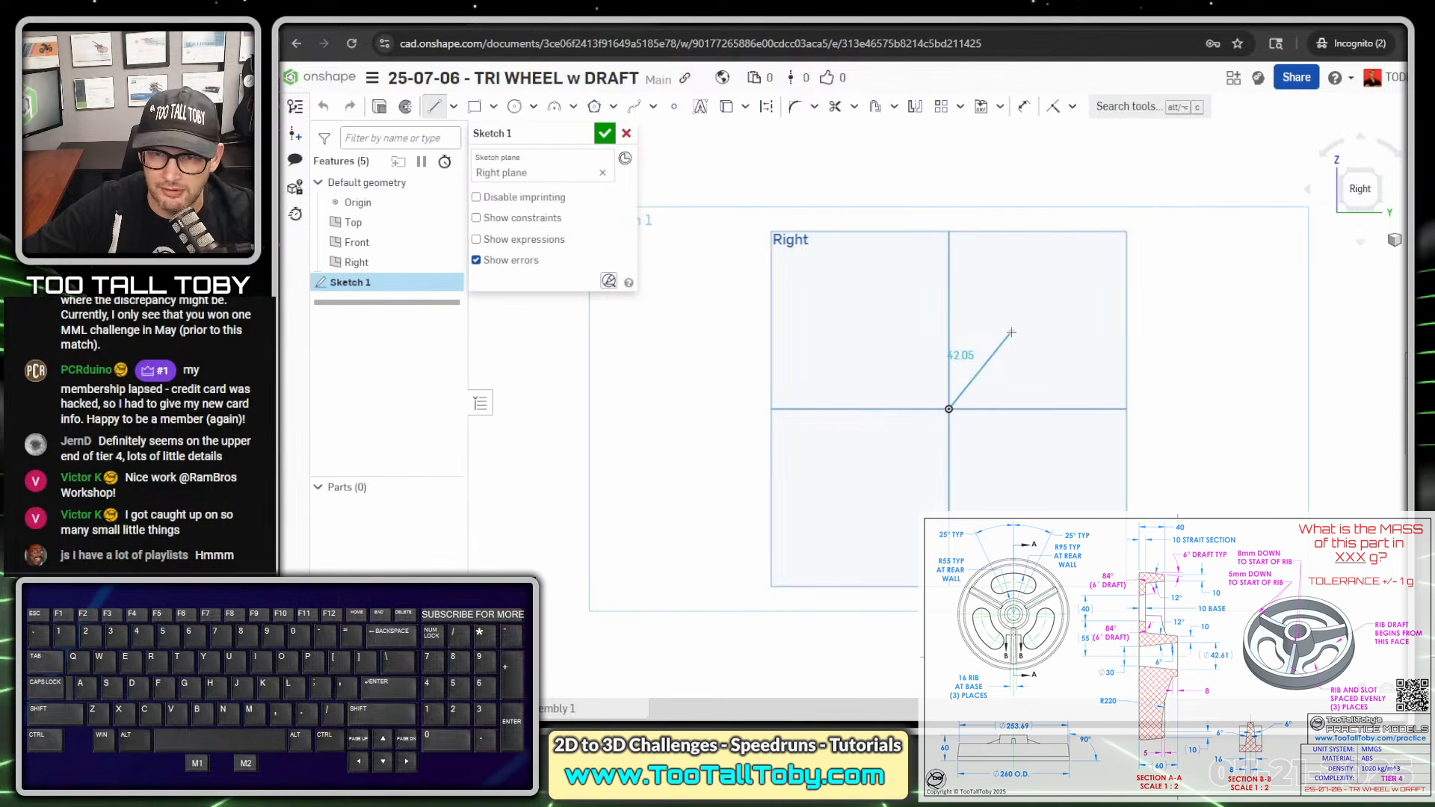
{"action": "key", "text": "q"}
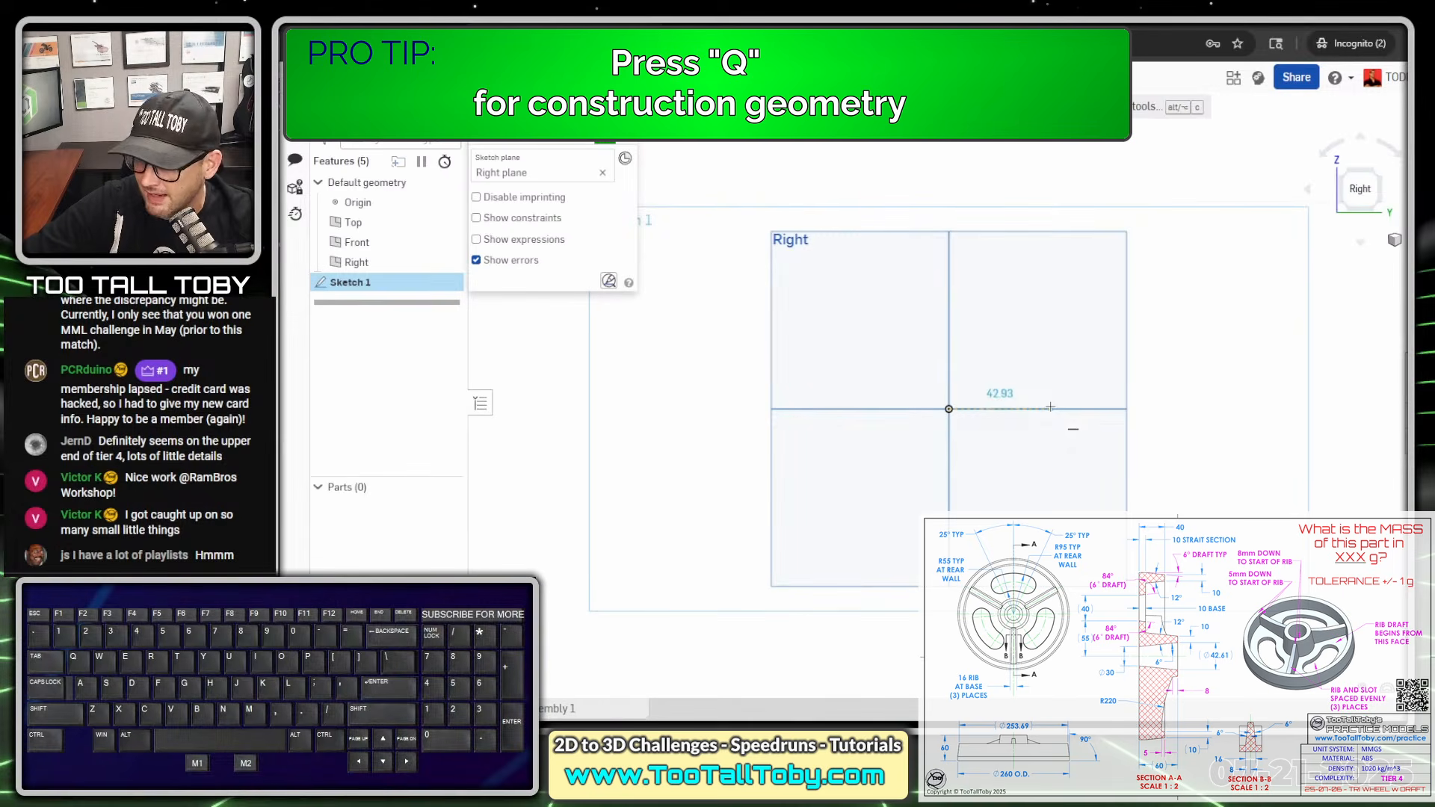
{"action": "left_click", "coordinate": [1092, 410]}
{"action": "key", "text": "Escape"}
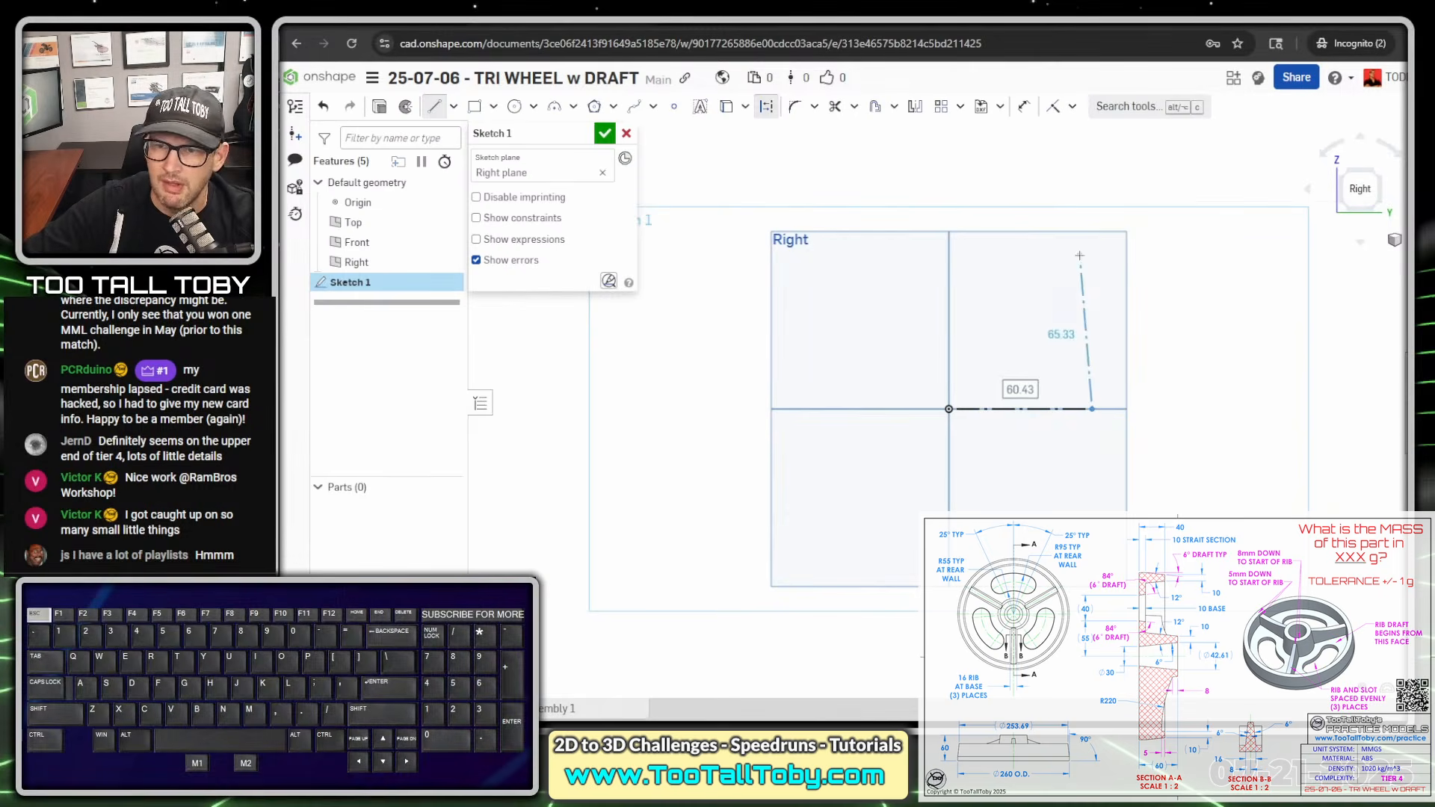
- Draw a vertical line upward from the origin and set its length to 15 mm
{"action": "key", "text": "s"}
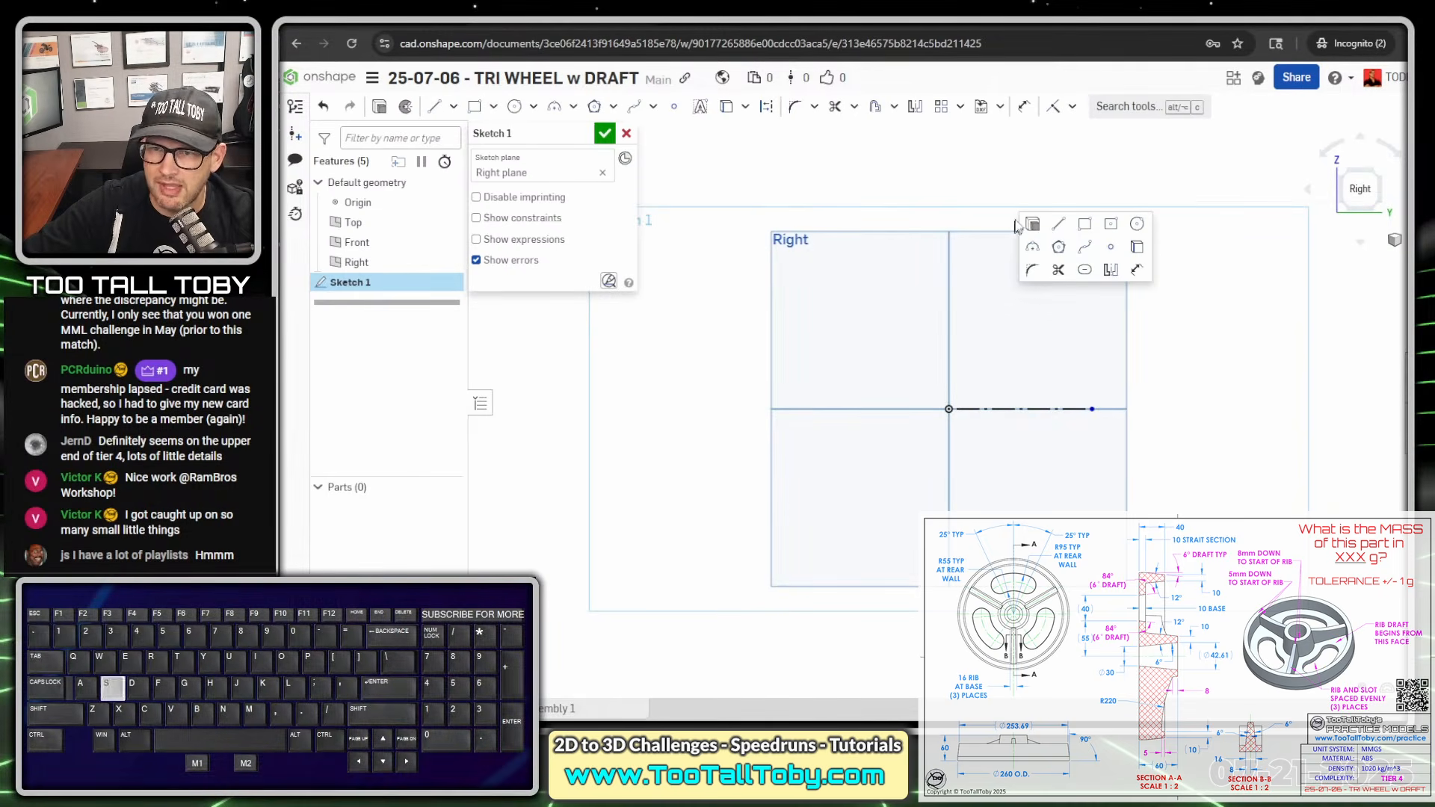
{"action": "left_click", "coordinate": [1061, 227]}
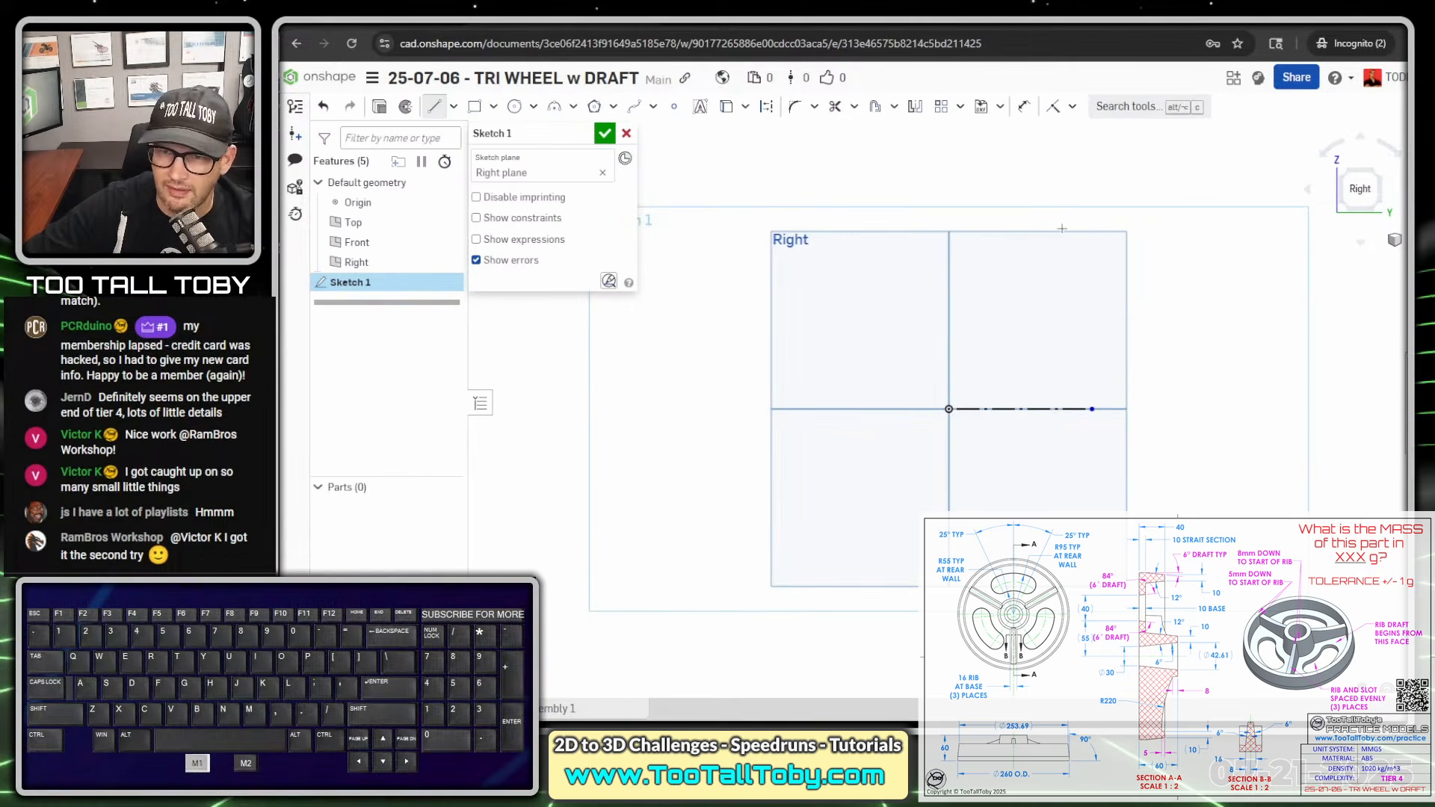
{"action": "left_click", "coordinate": [949, 409]}
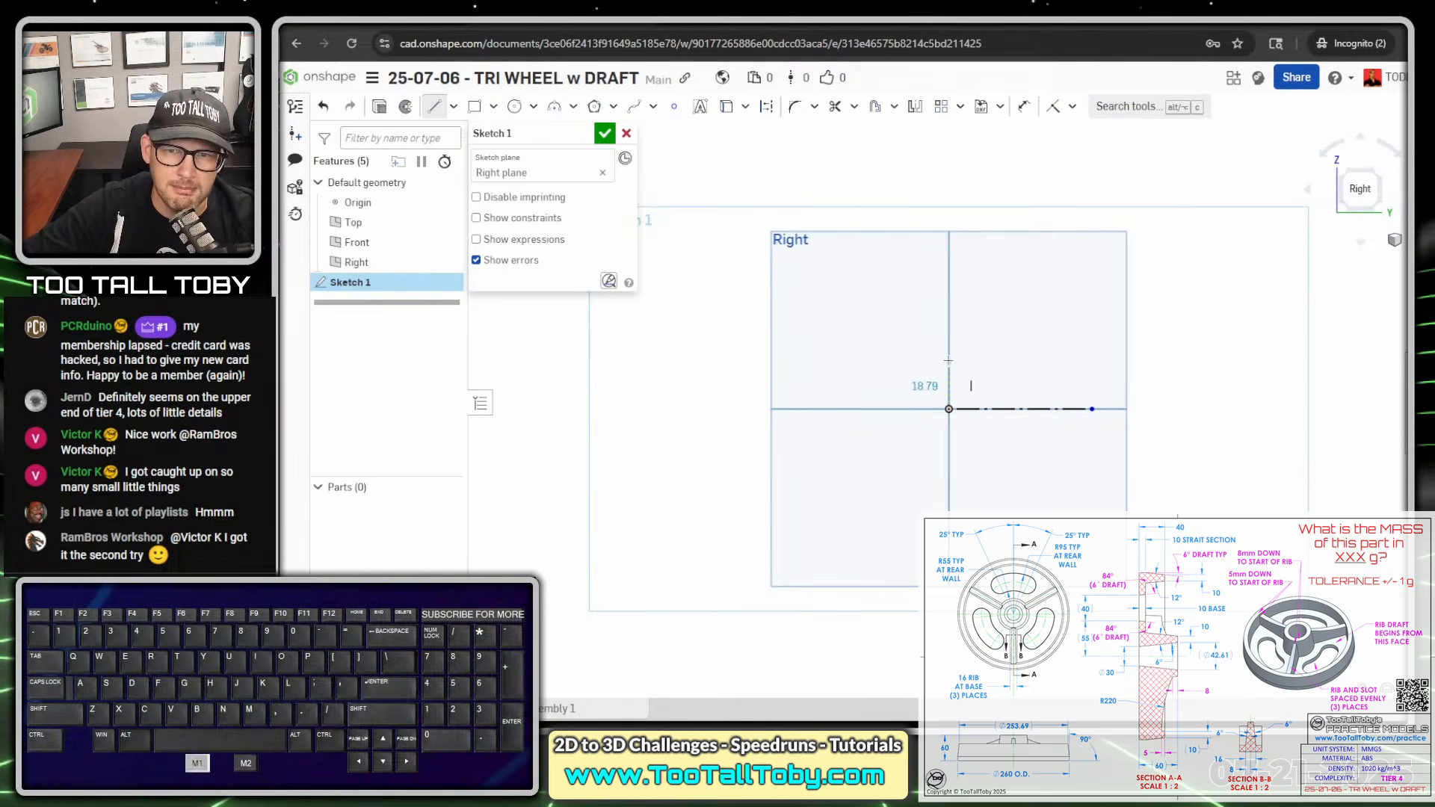
{"action": "left_click", "coordinate": [948, 346]}
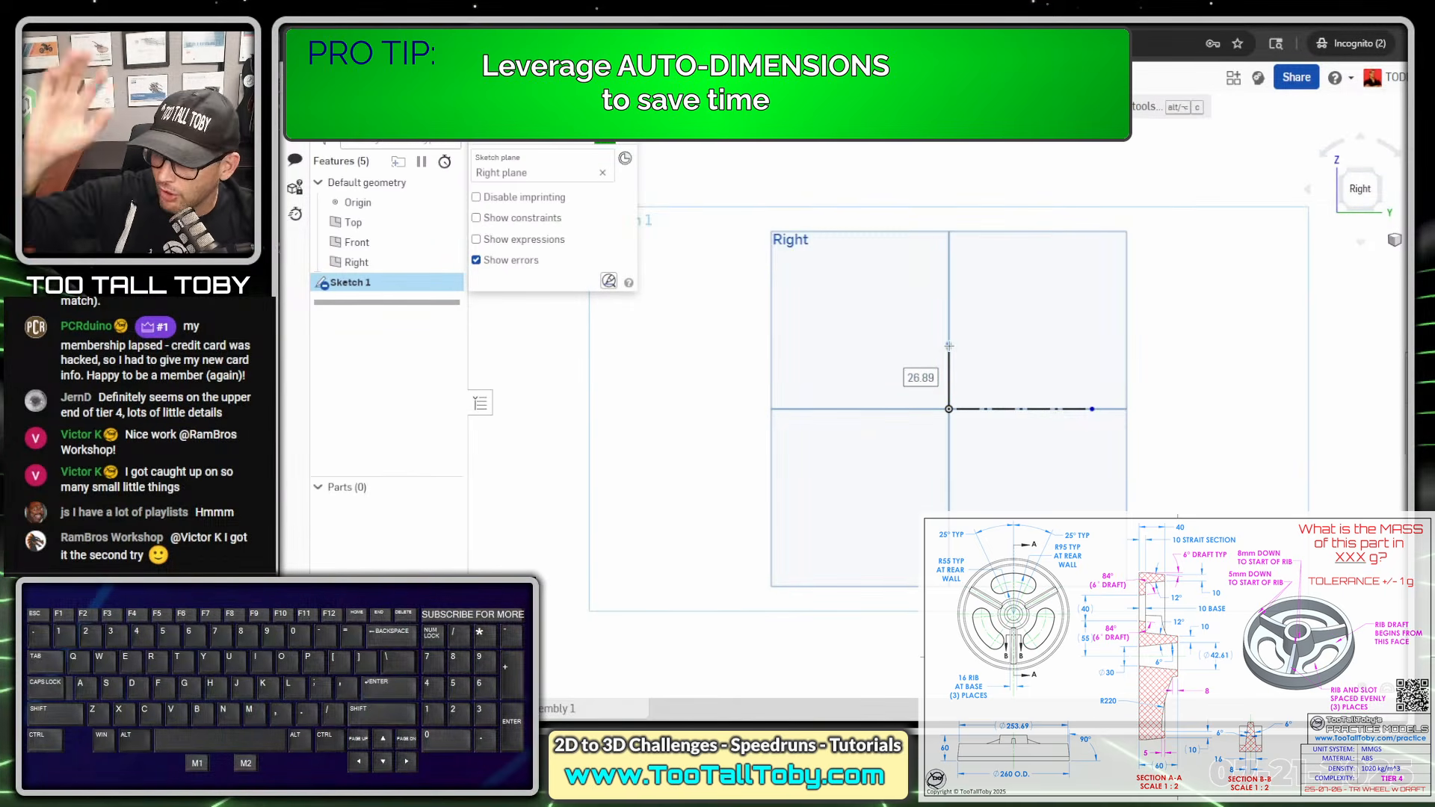
{"action": "type", "text": "15"}
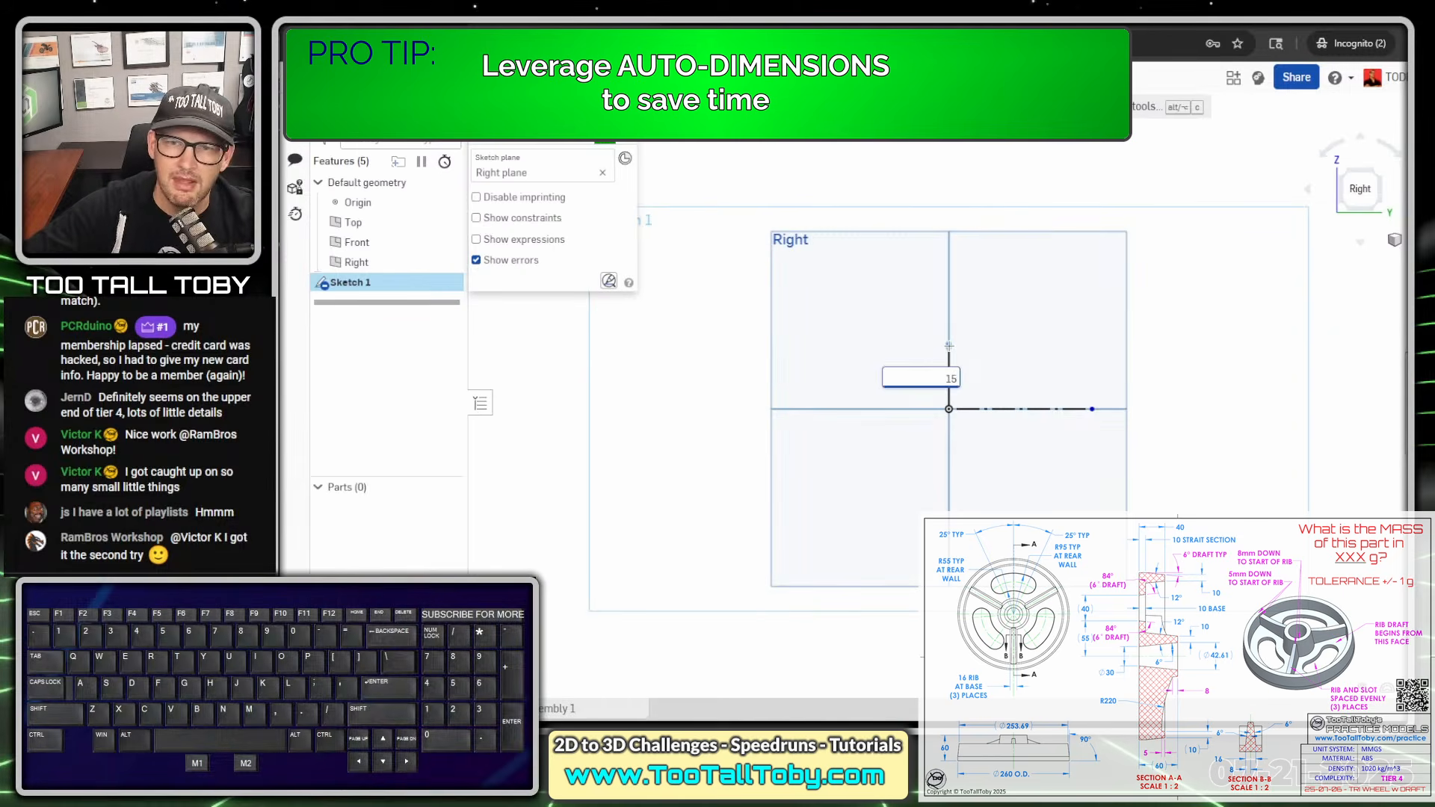
{"action": "key", "text": "Return"}
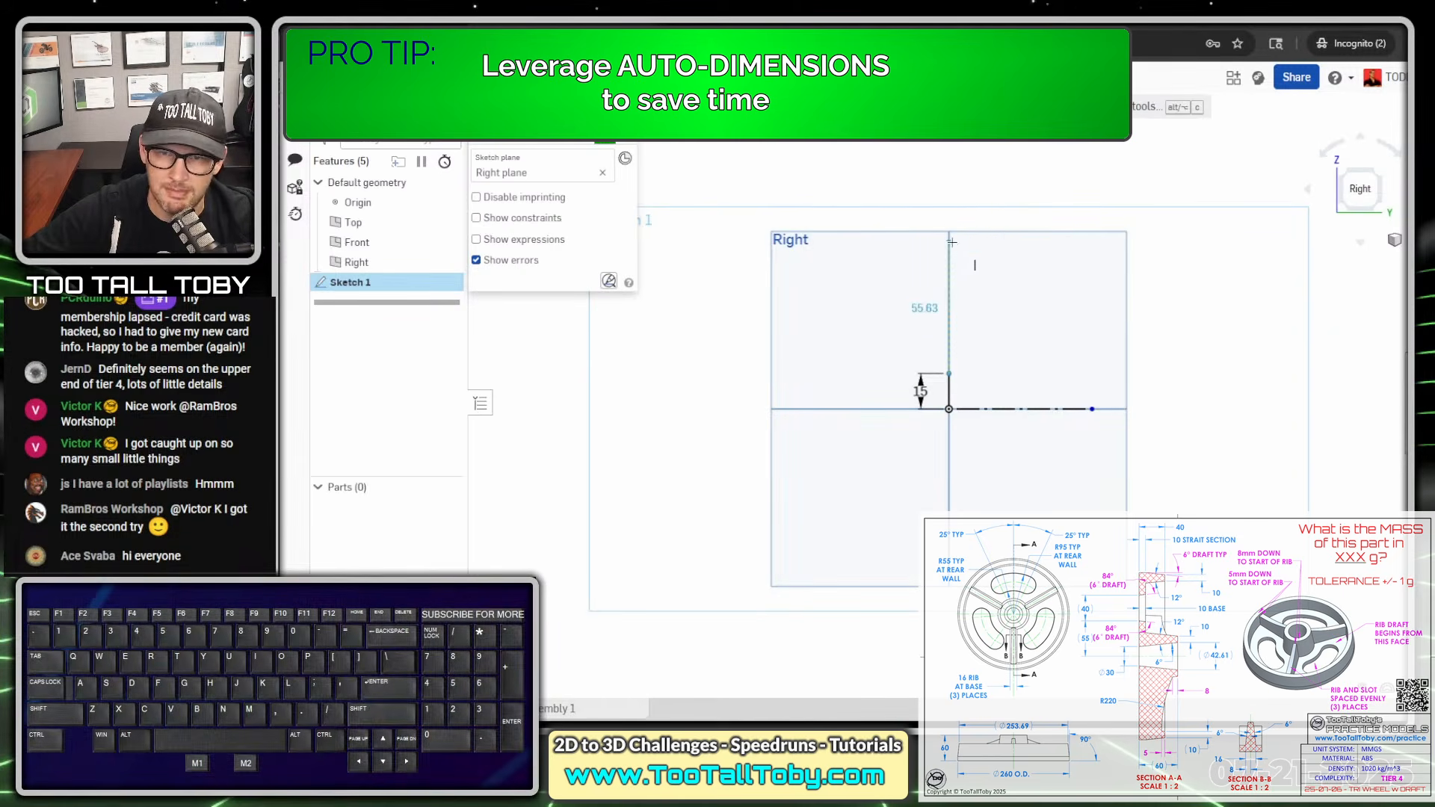
- Extend the profile vertically about 123 mm from the top of the 15 mm line, then add a 10 mm horizontal edge toward positive Y
{"action": "right_click_drag", "start_coordinate": [953, 228], "coordinate": [935, 370], "text": "ctrl"}
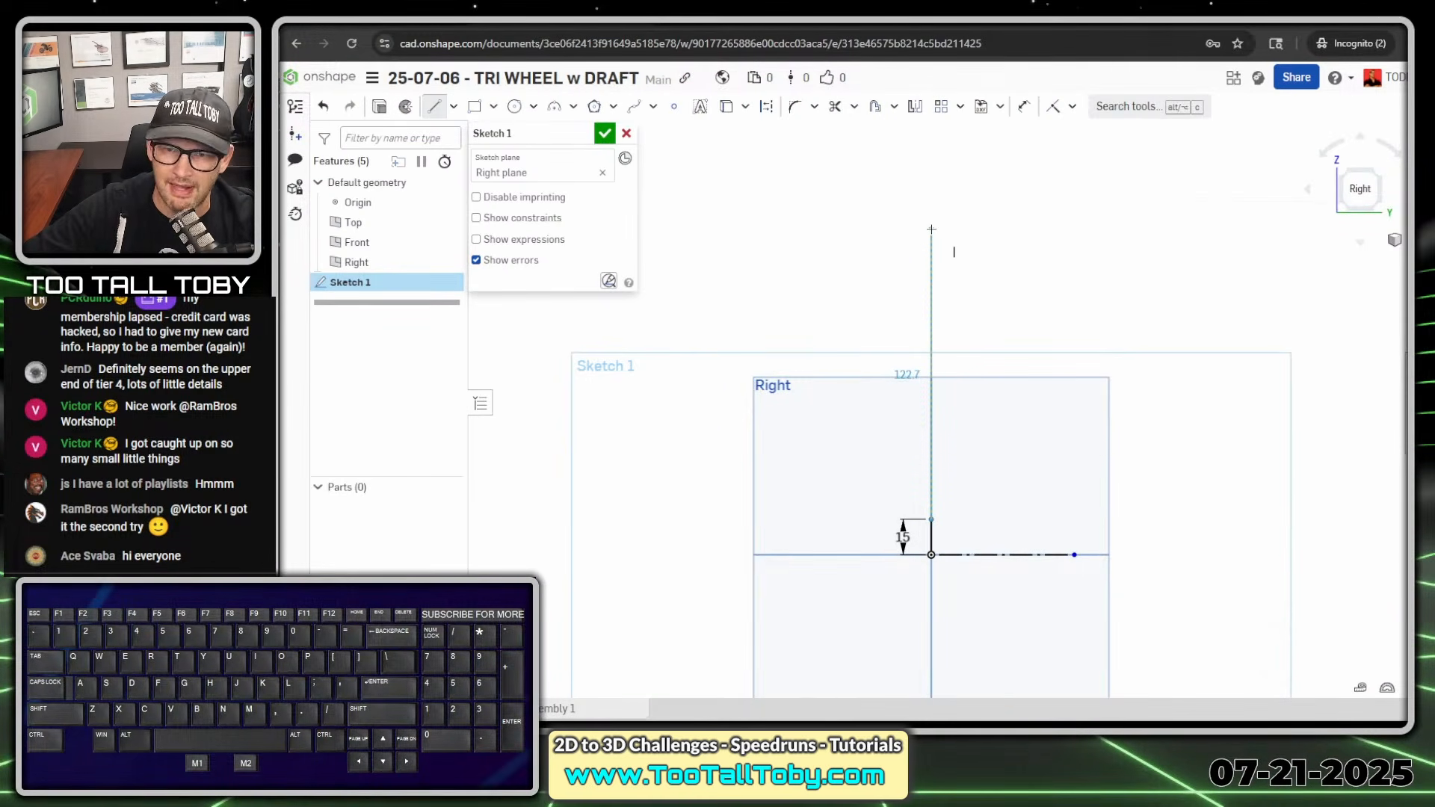
{"action": "left_click", "coordinate": [931, 229]}
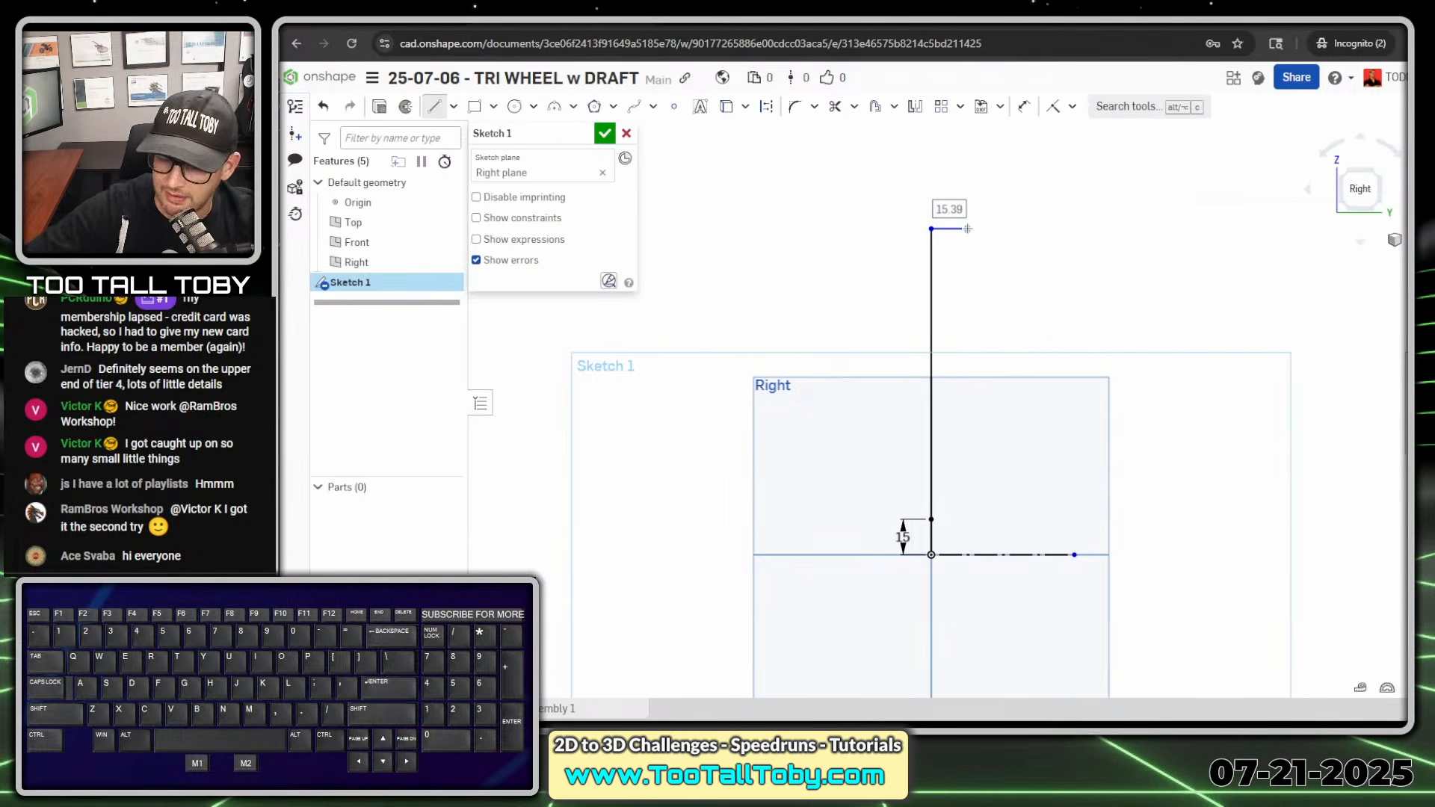
{"action": "type", "text": "10"}
{"action": "key", "text": "Return"}
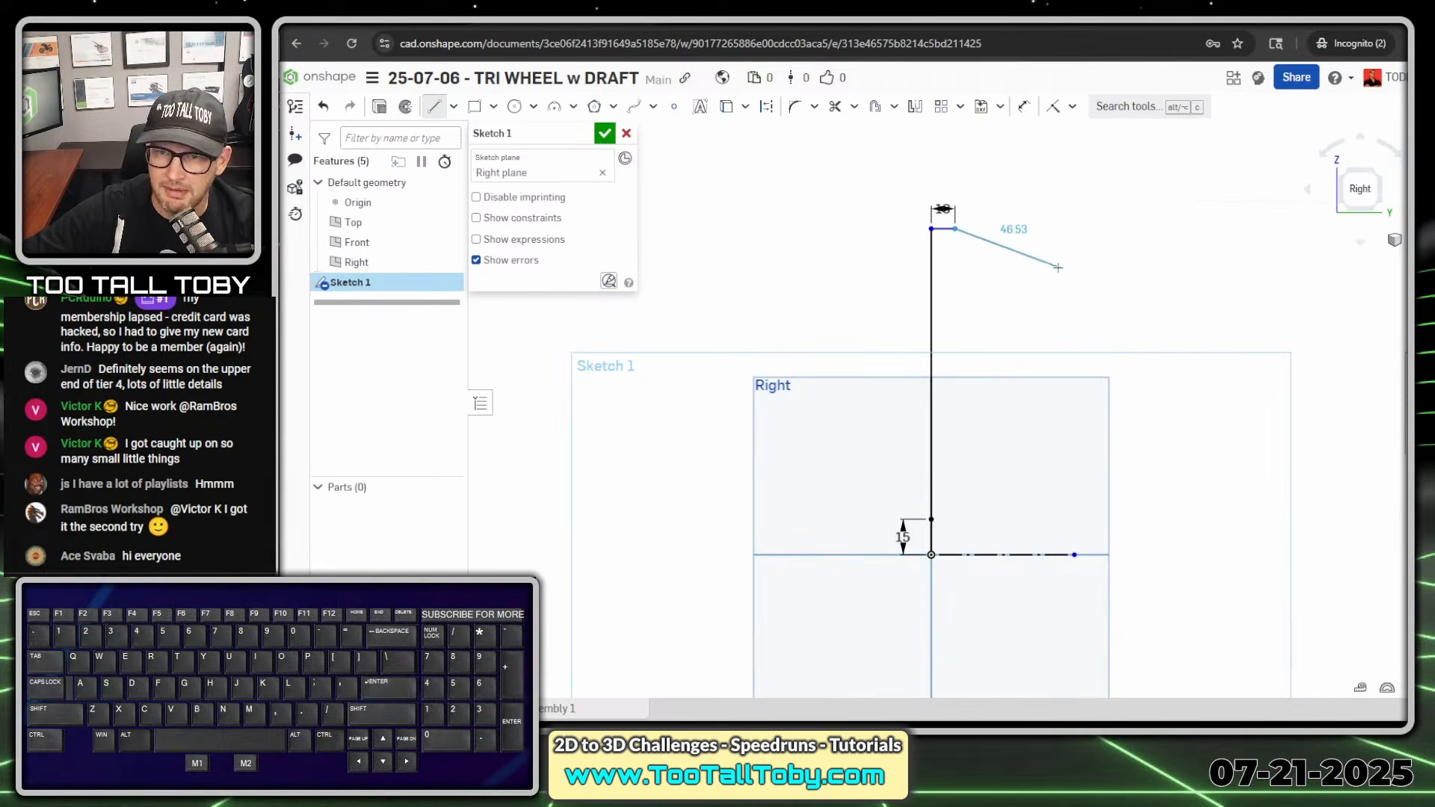
- Outline the rim with a downward-sloping line about 43 mm long, a 10 mm vertical end edge, and a return line about 43 mm long
{"action": "left_click", "coordinate": [1051, 255]}
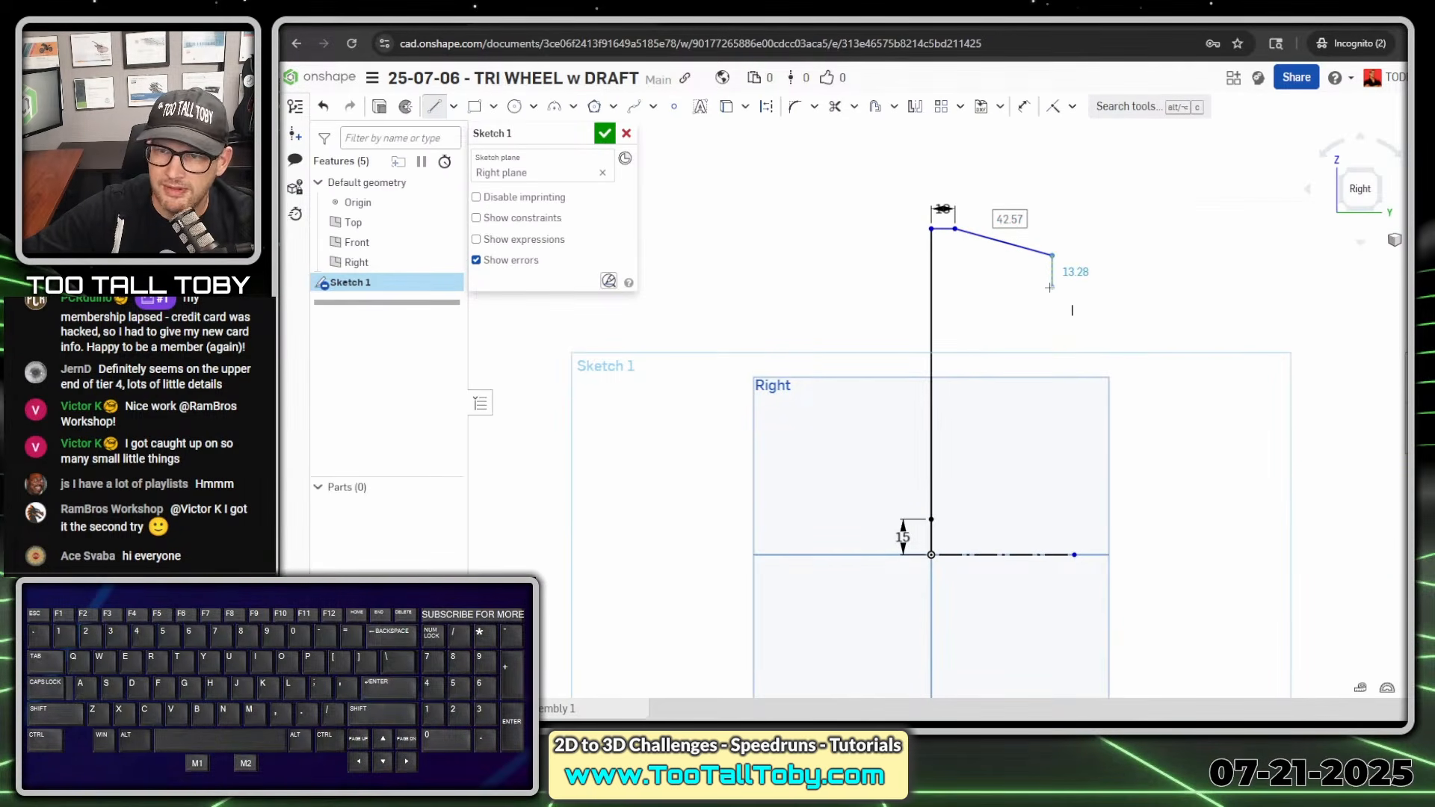
{"action": "left_click", "coordinate": [1050, 287]}
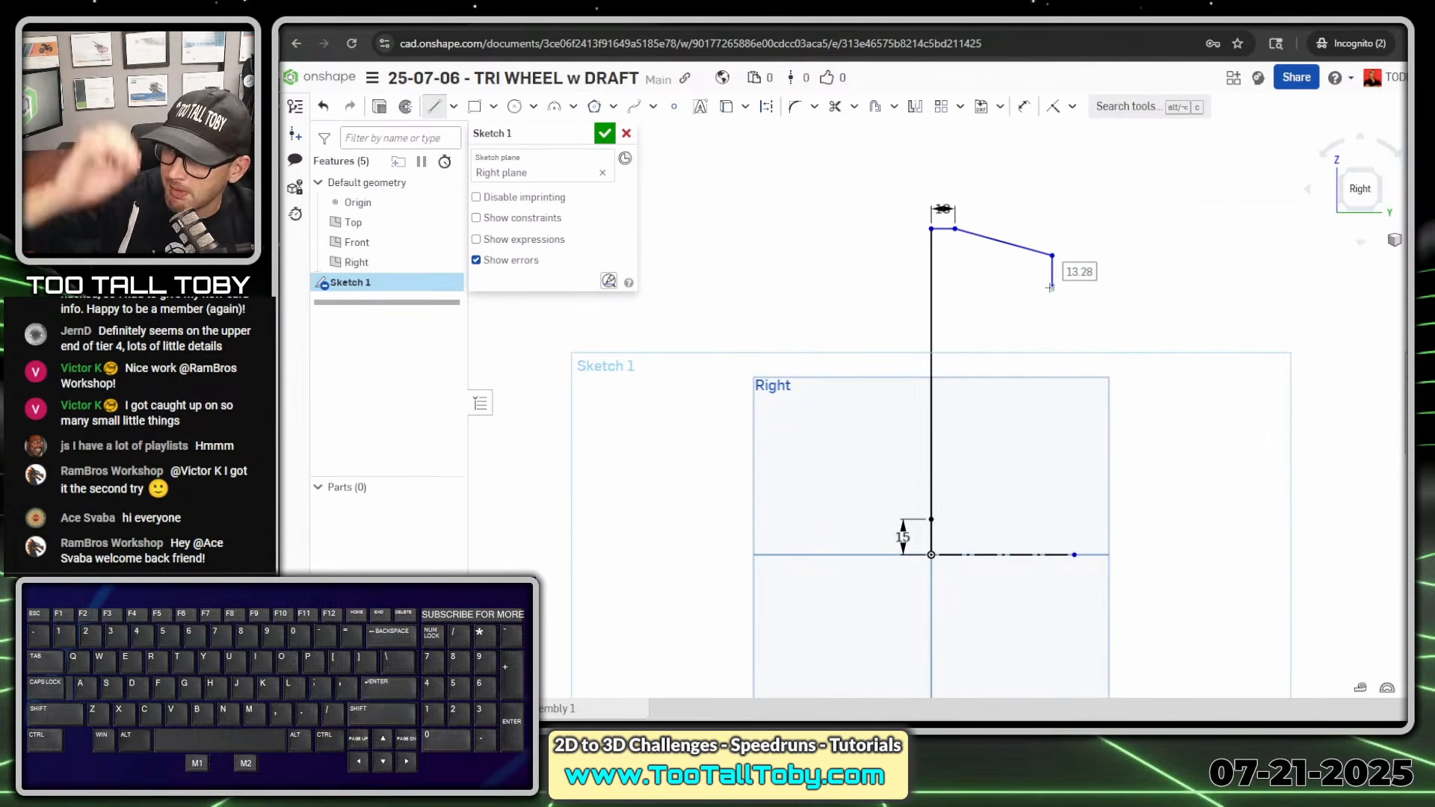
{"action": "type", "text": "10"}
{"action": "key", "text": "Return"}
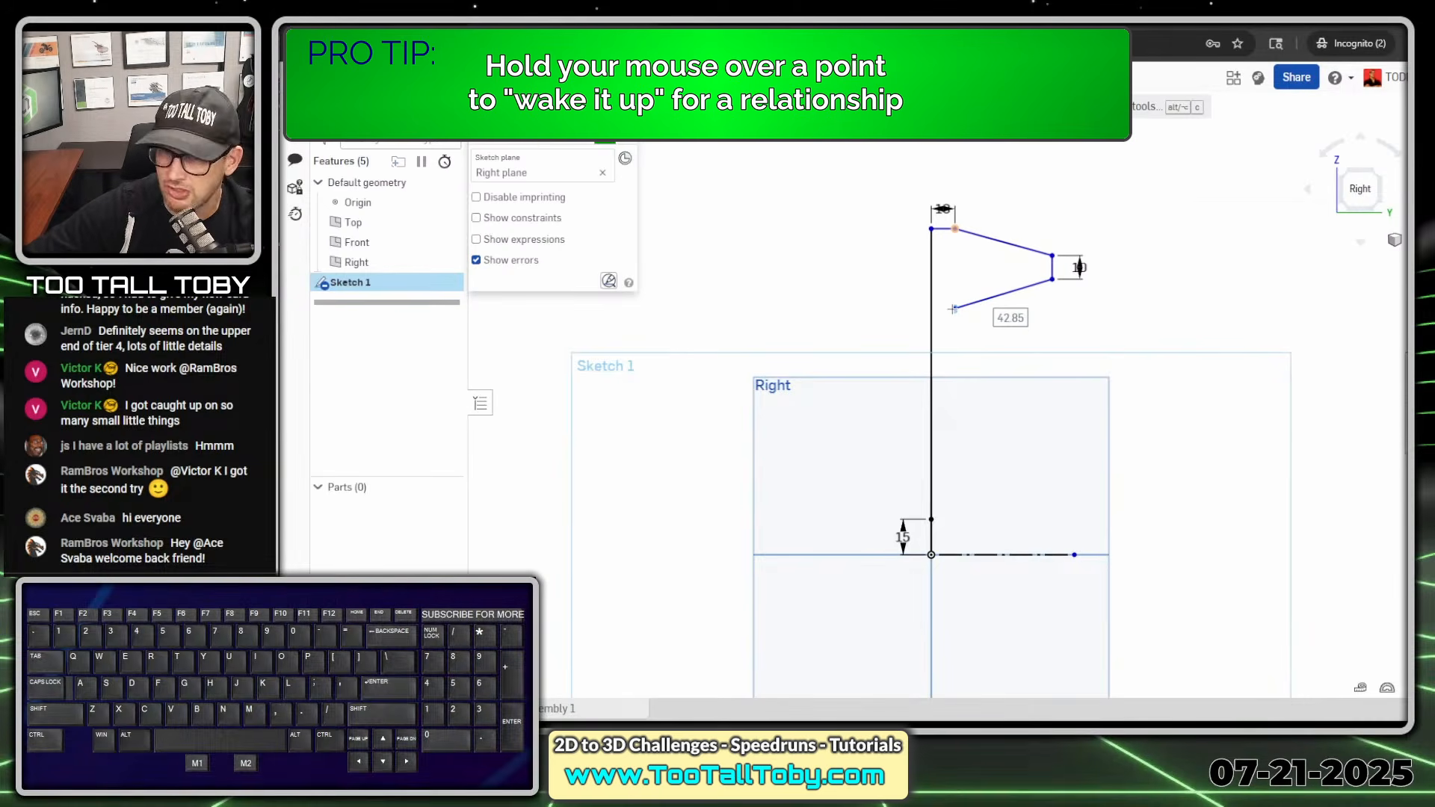
{"action": "left_click", "coordinate": [954, 309]}
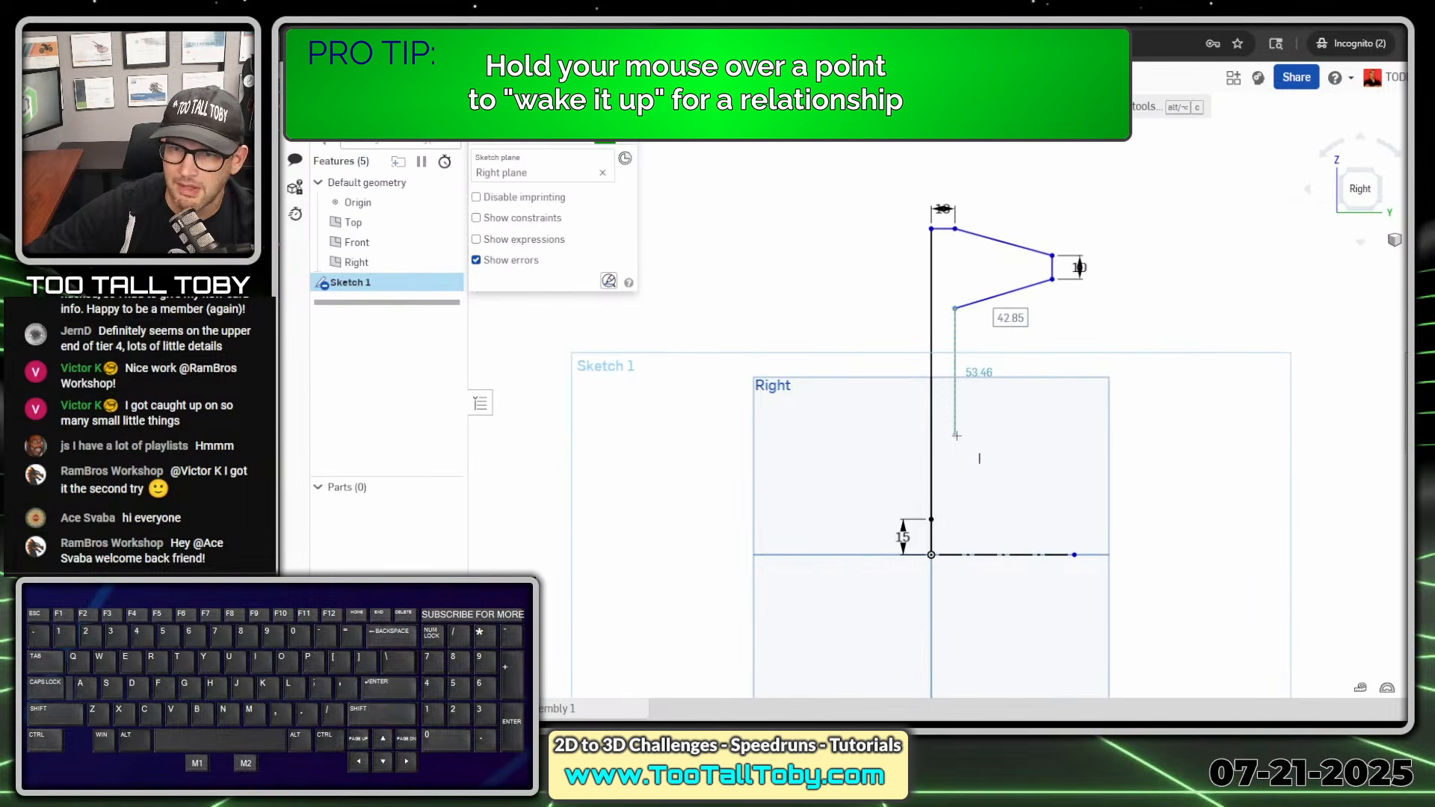
- Draw the web edge about 53 mm down, outline the hub with a slope about 92 mm long and a 10 mm end edge, and close the profile
{"action": "left_click", "coordinate": [955, 435]}
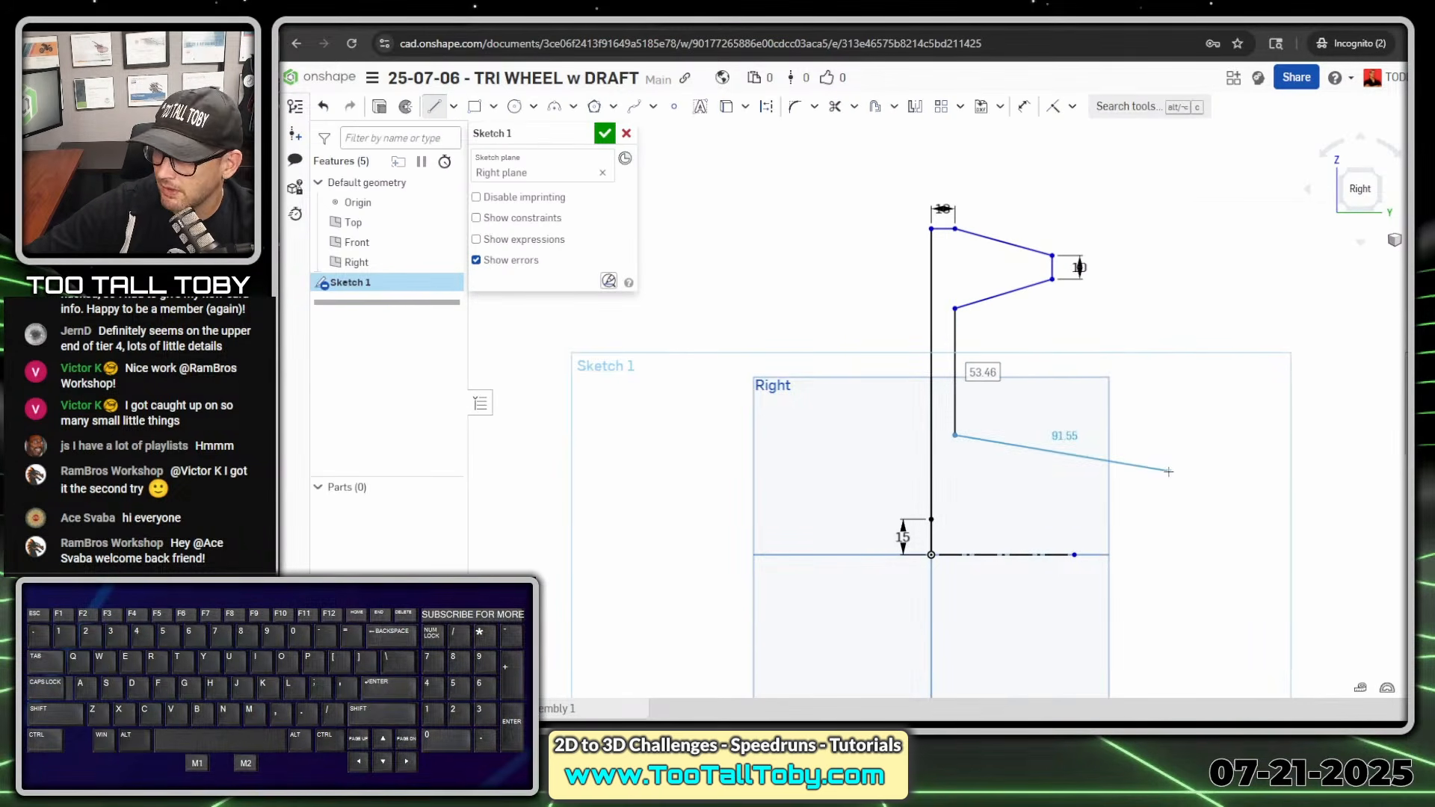
{"action": "left_click", "coordinate": [1168, 471]}
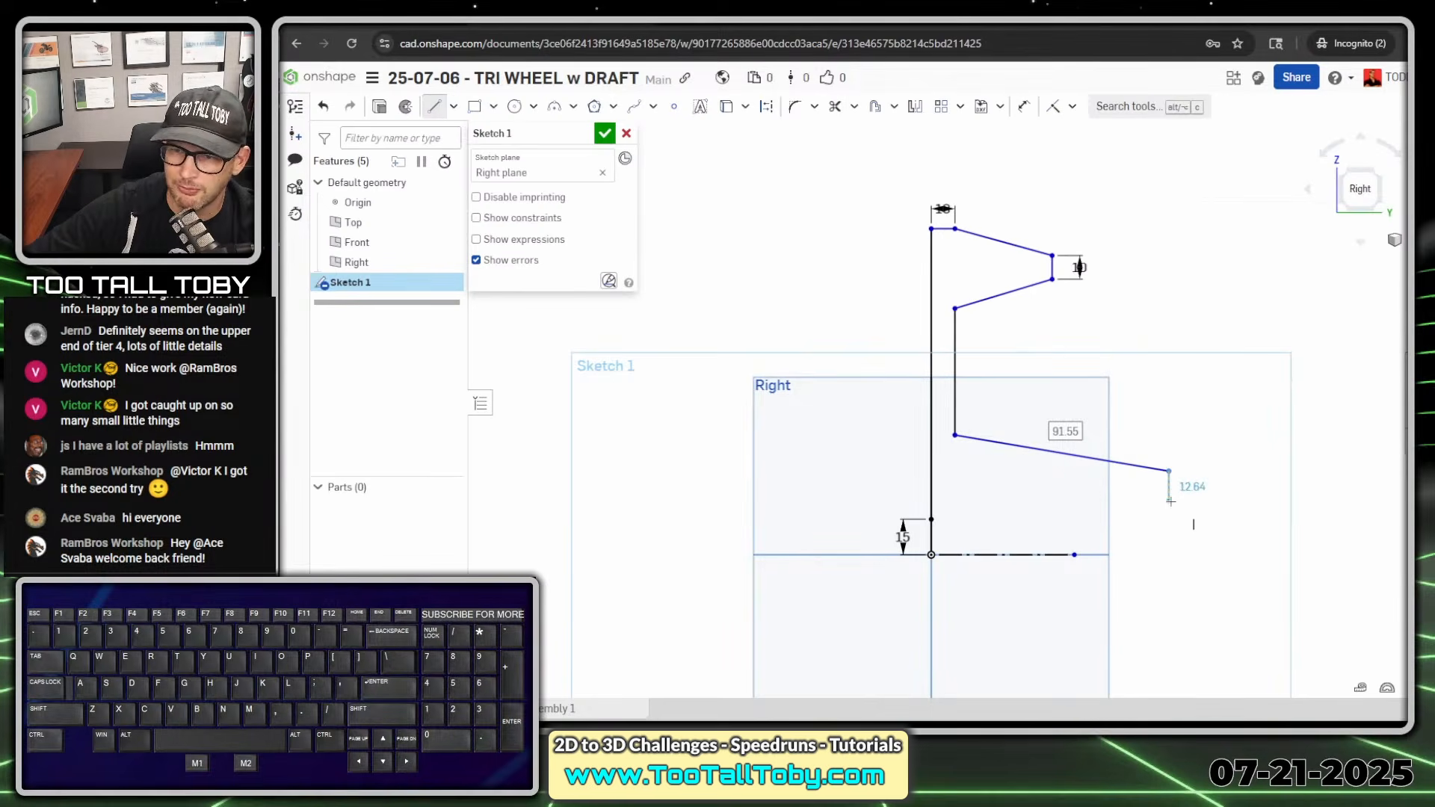
{"action": "left_click", "coordinate": [1170, 501]}
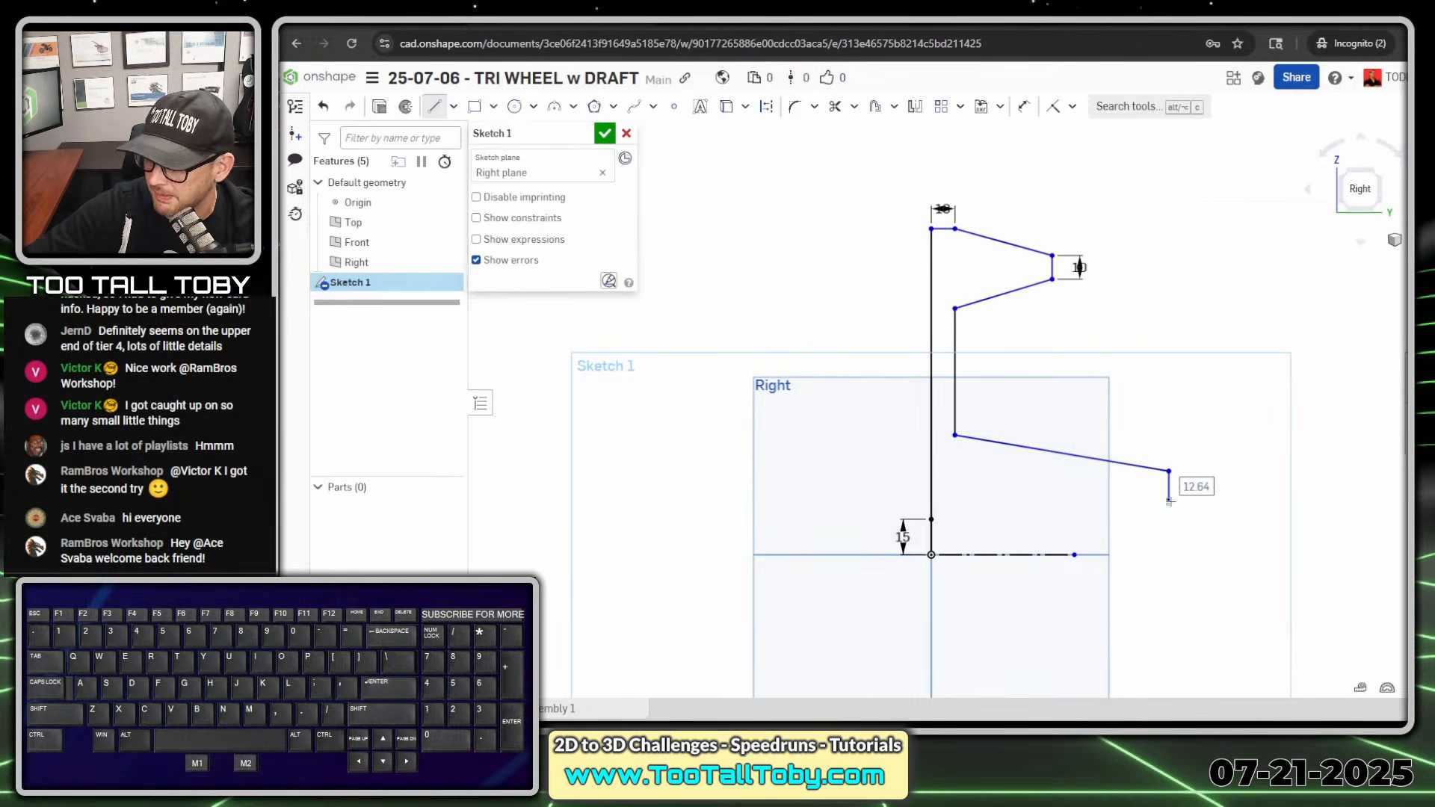
{"action": "type", "text": "10"}
{"action": "key", "text": "Return"}
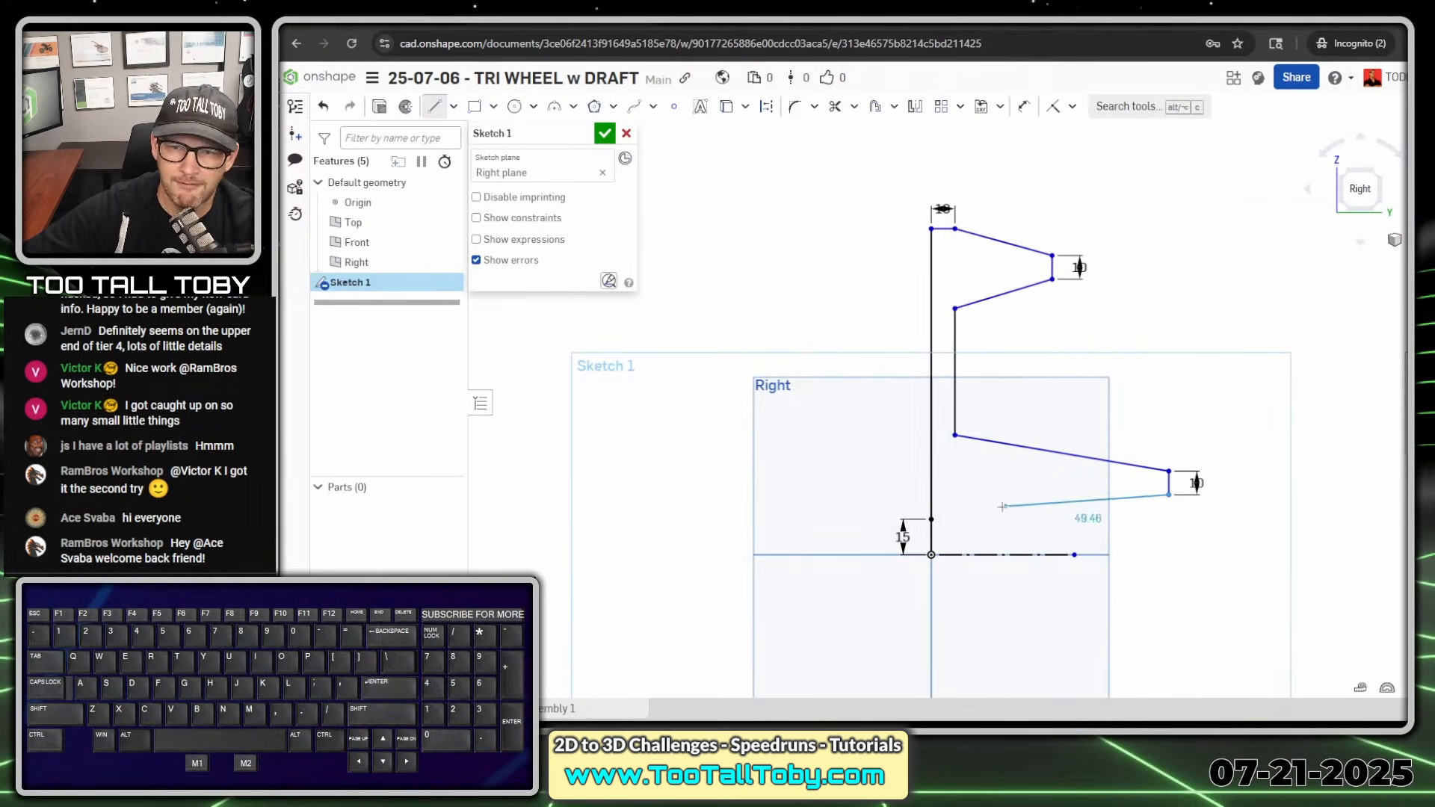
{"action": "left_click", "coordinate": [931, 519]}
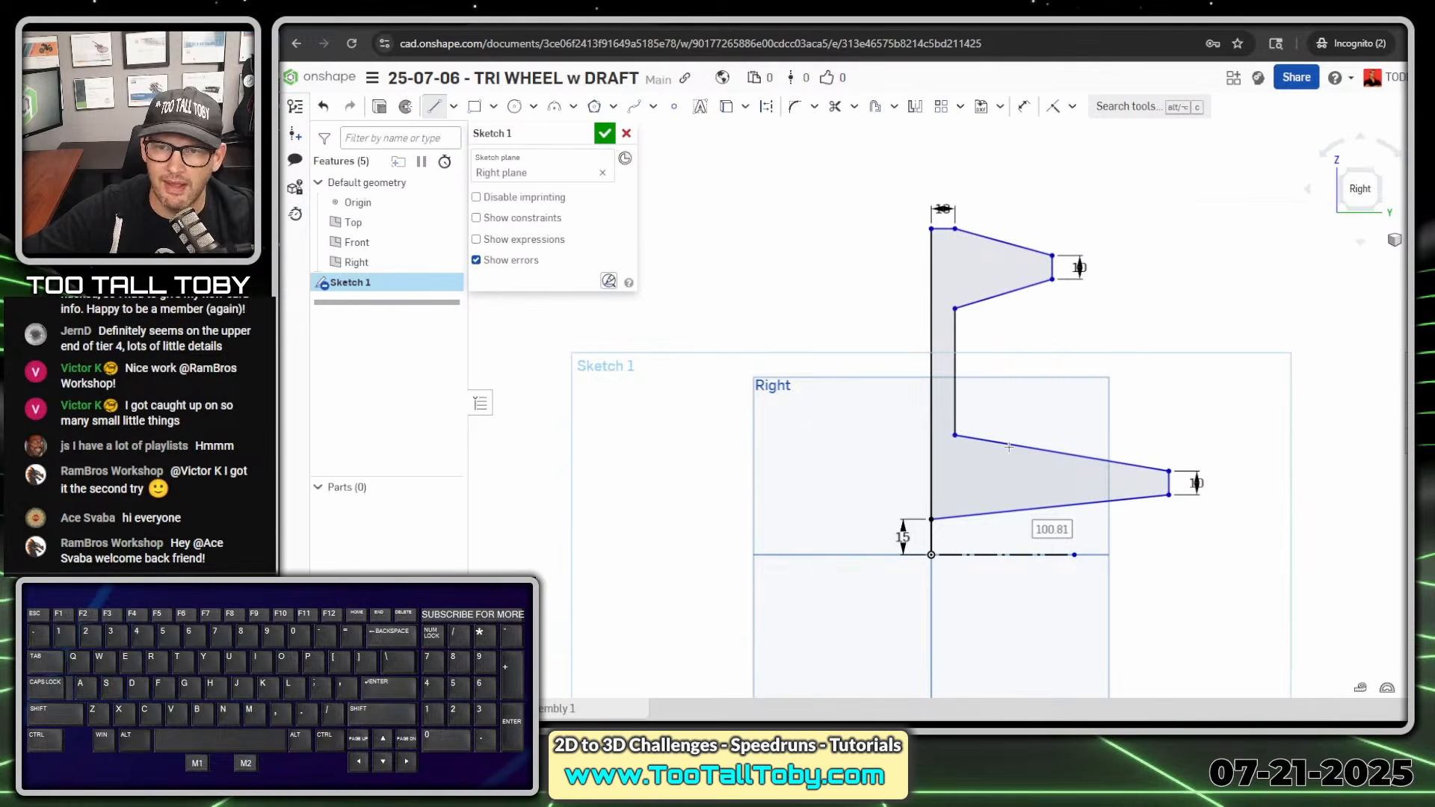
{"action": "key", "text": "Escape"}
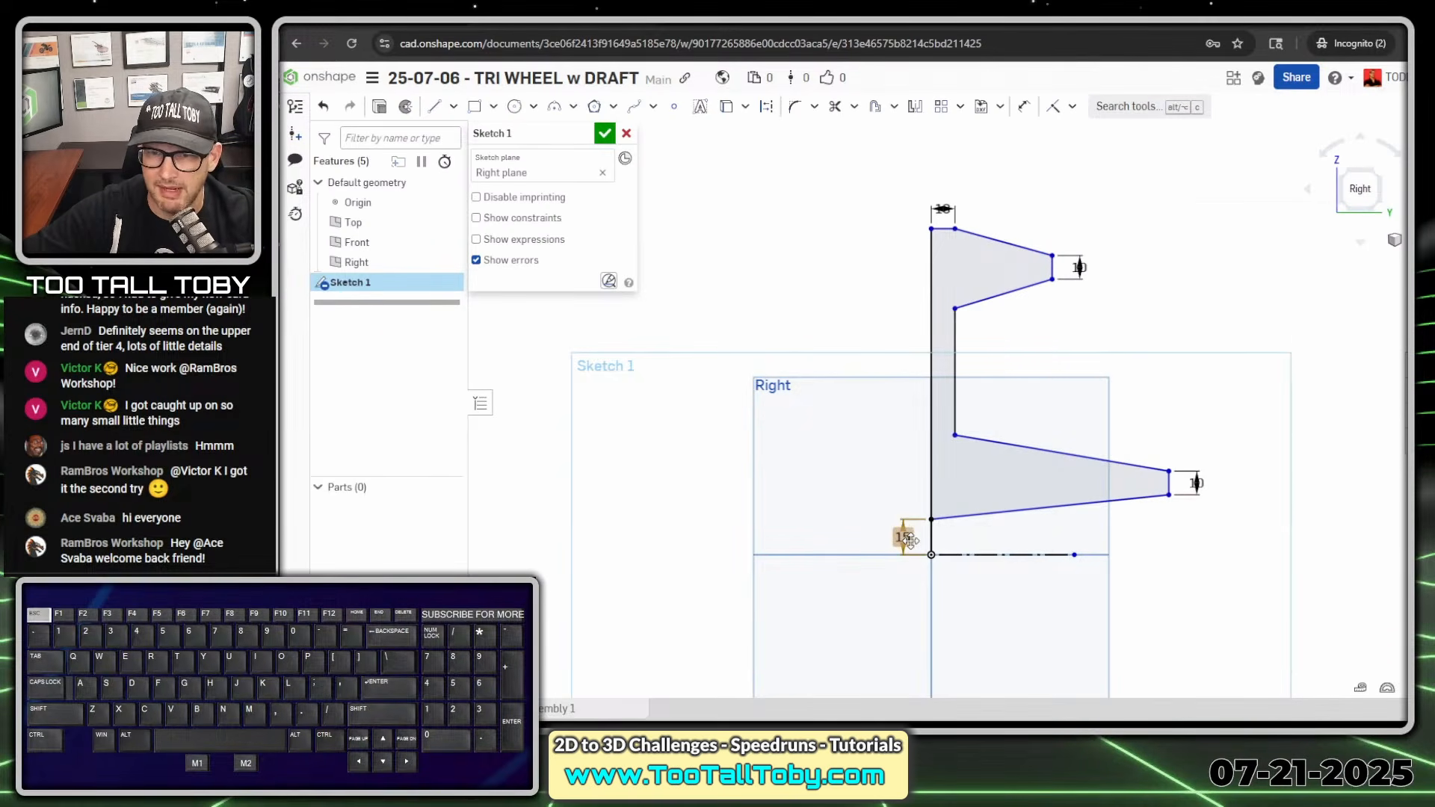
- Delete the 15 mm dimension and the short vertical line between the origin and the profile
{"action": "left_click", "coordinate": [907, 538]}
{"action": "key", "text": "Delete"}
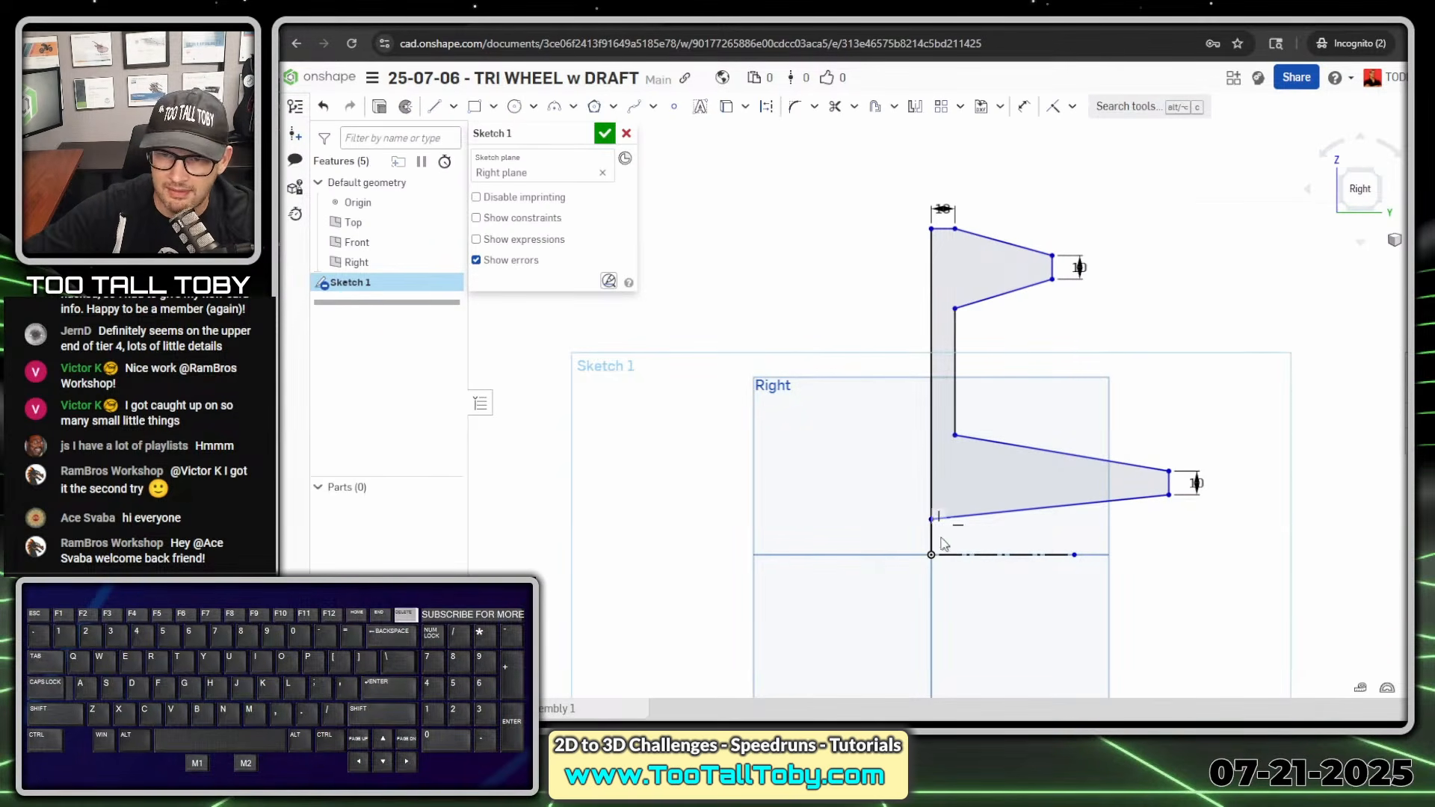
{"action": "left_click", "coordinate": [930, 539]}
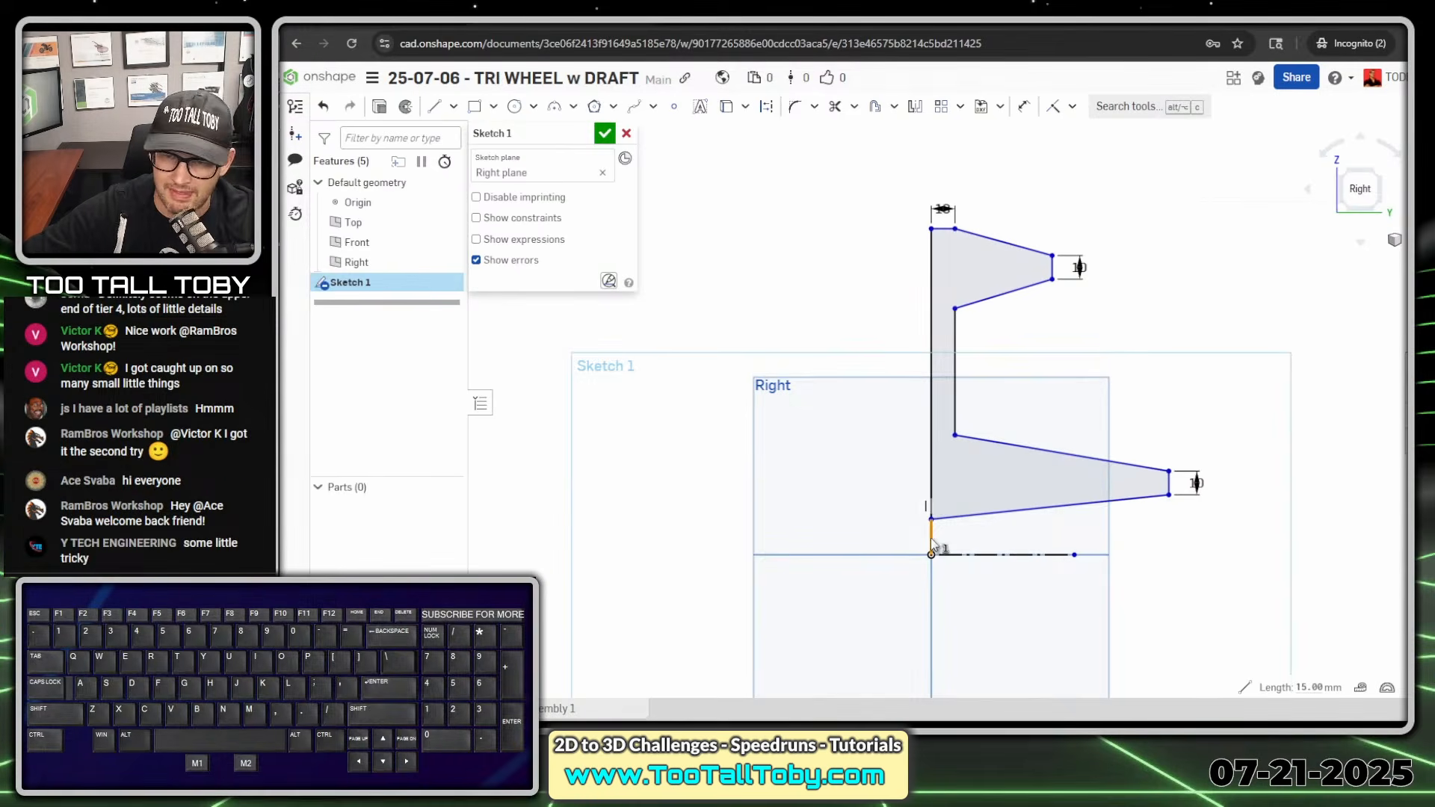
{"action": "key", "text": "Delete"}
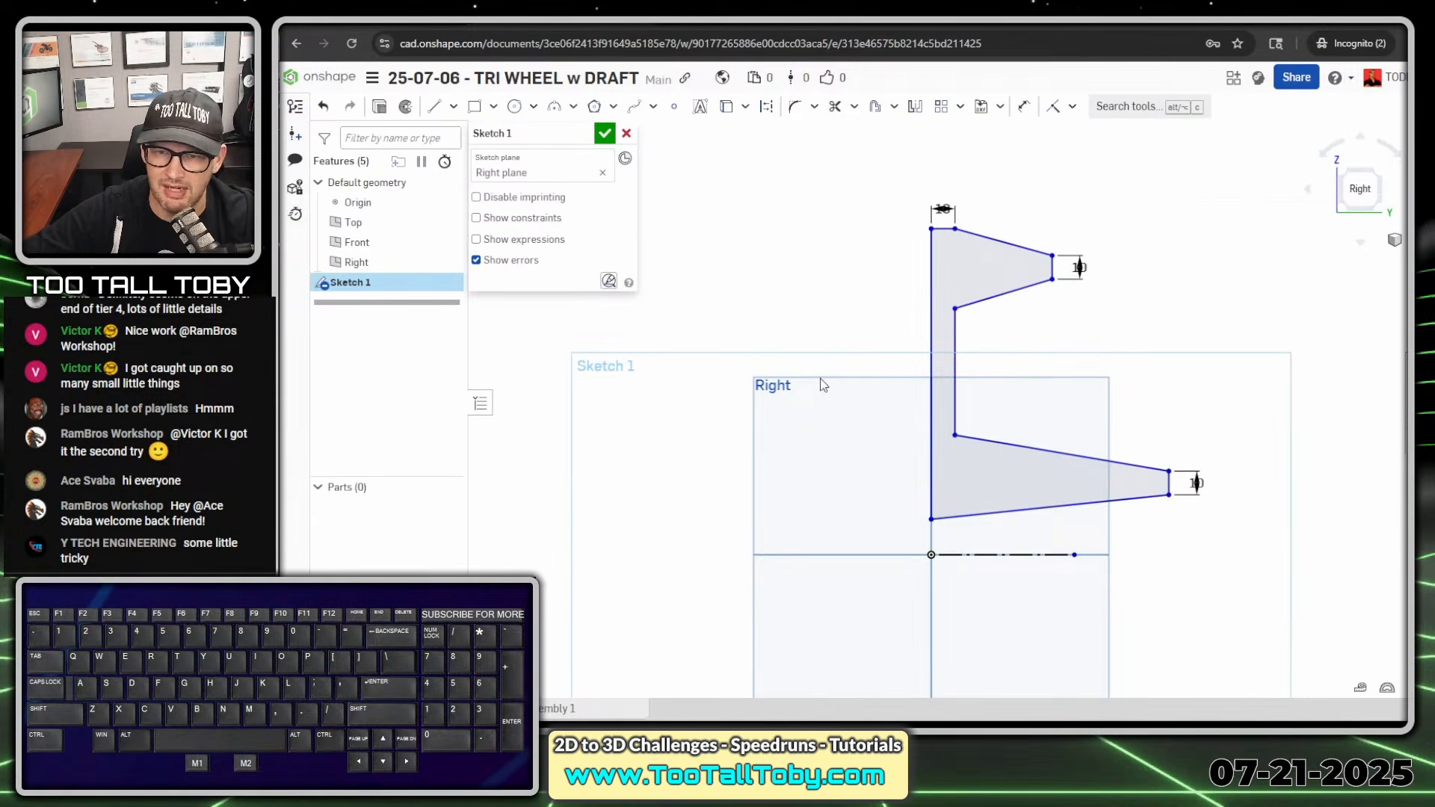
- Apply a vertical constraint between the origin and the profile's lower back corner
{"action": "left_click", "coordinate": [931, 555]}
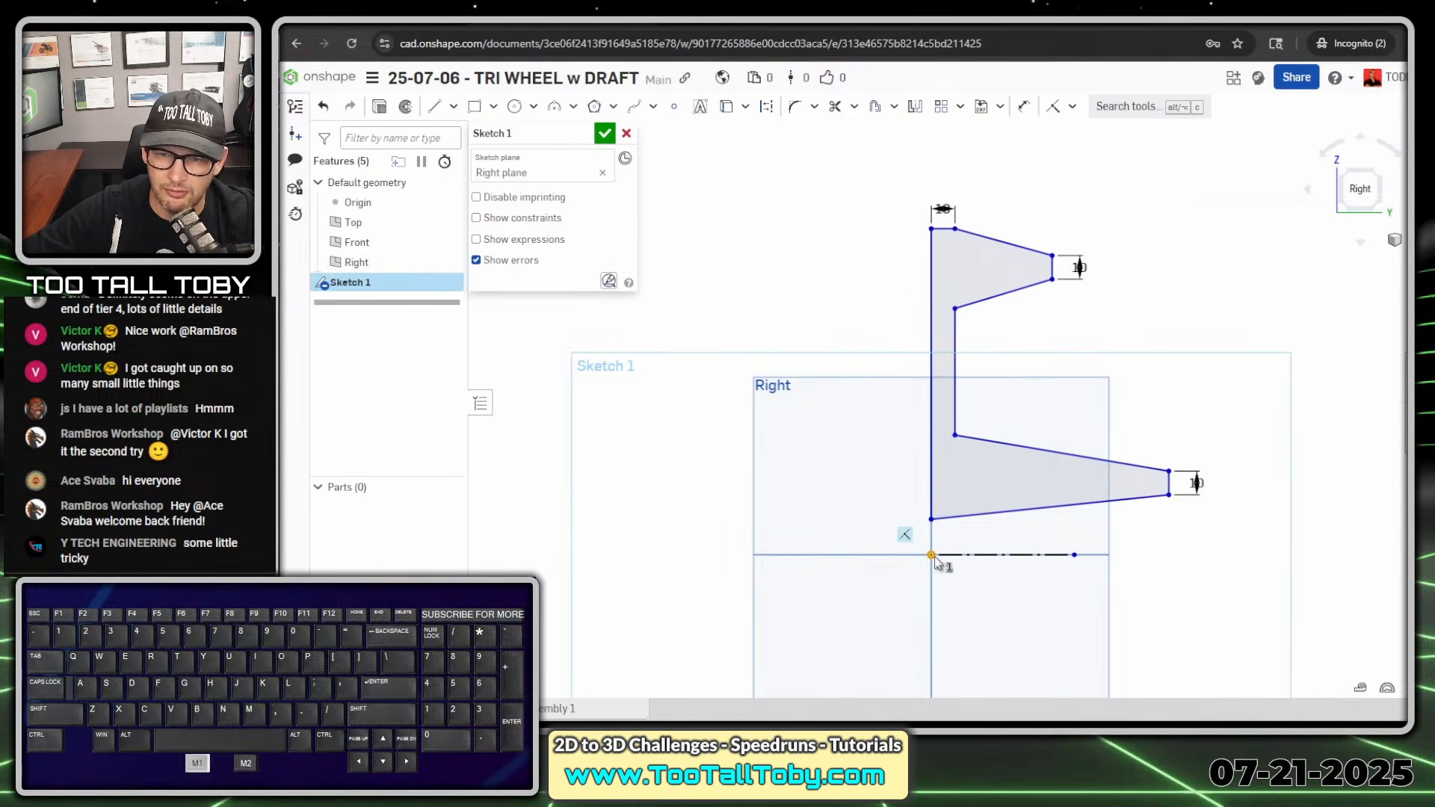
{"action": "left_click", "coordinate": [932, 521]}
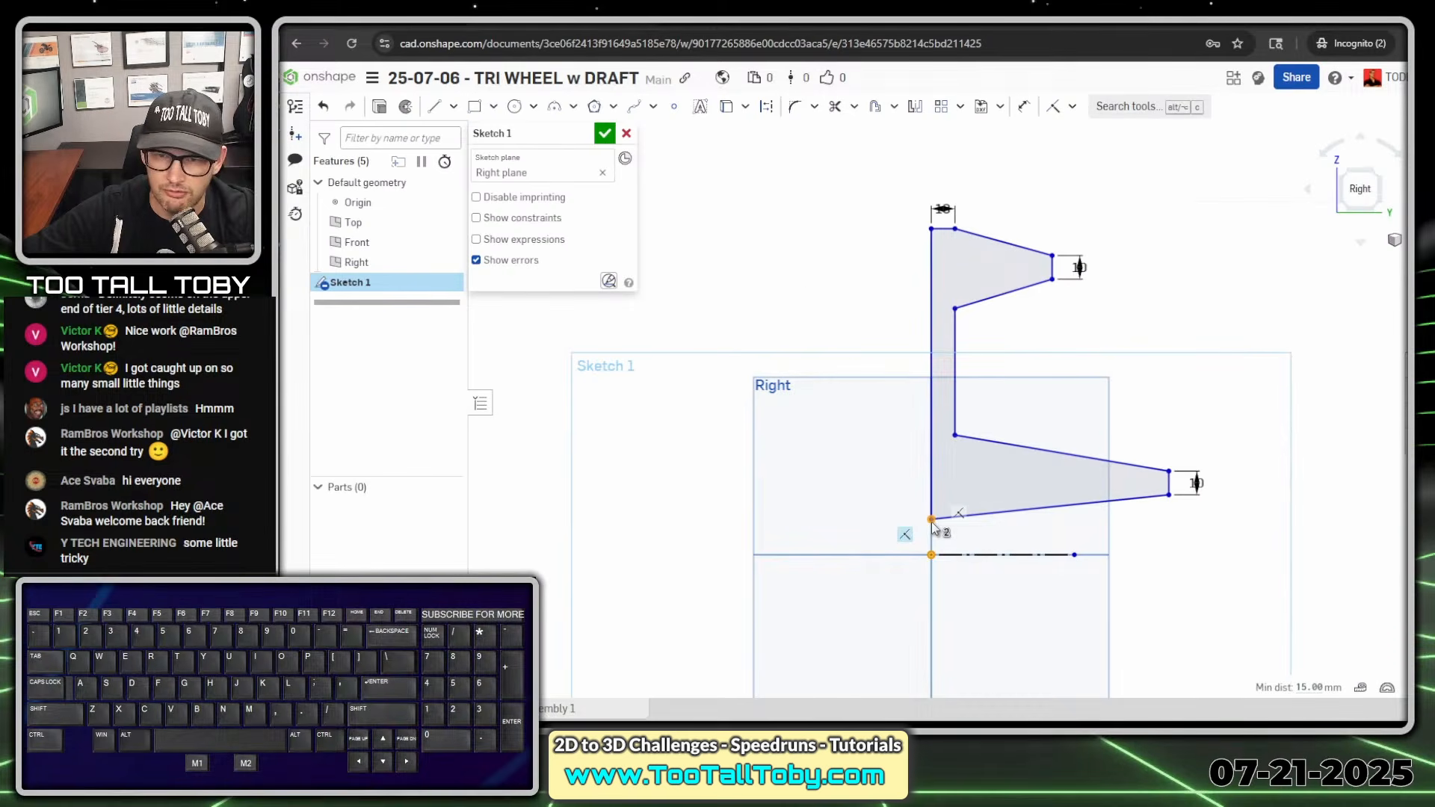
{"action": "key", "text": "v"}
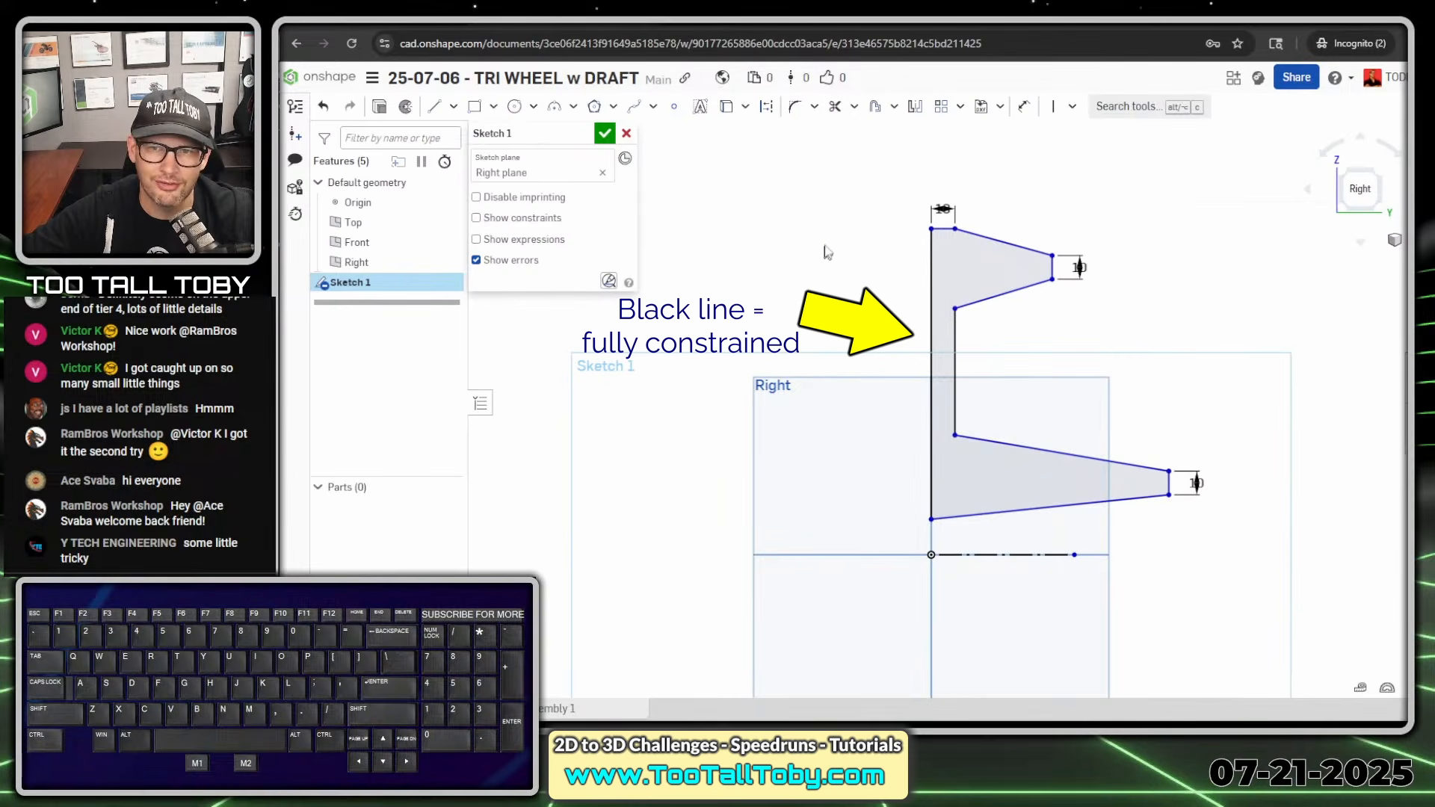
- Dimension the profile's lower back corner to the construction line as a 30 mm bore diameter
{"action": "key", "text": "s"}
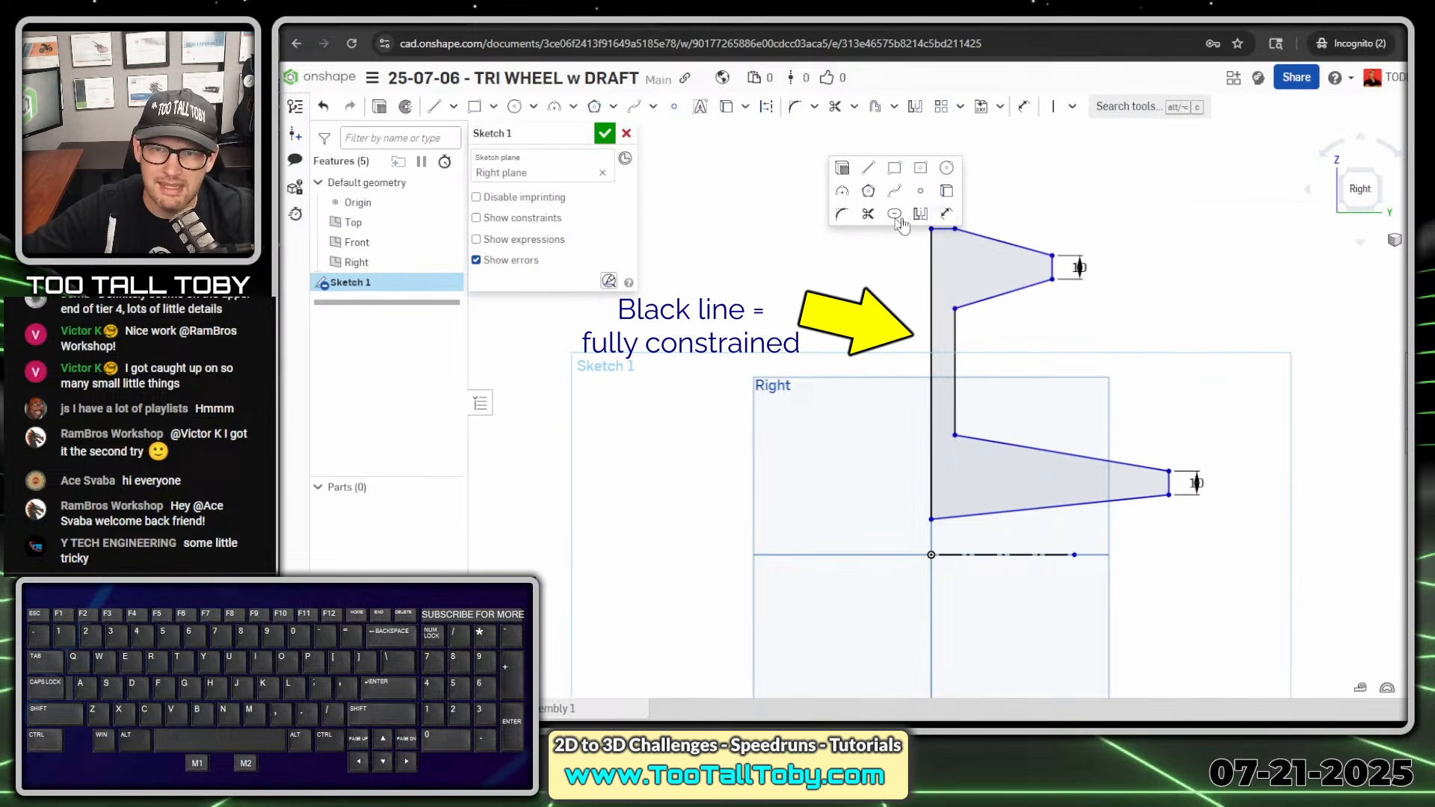
{"action": "left_click", "coordinate": [940, 218]}
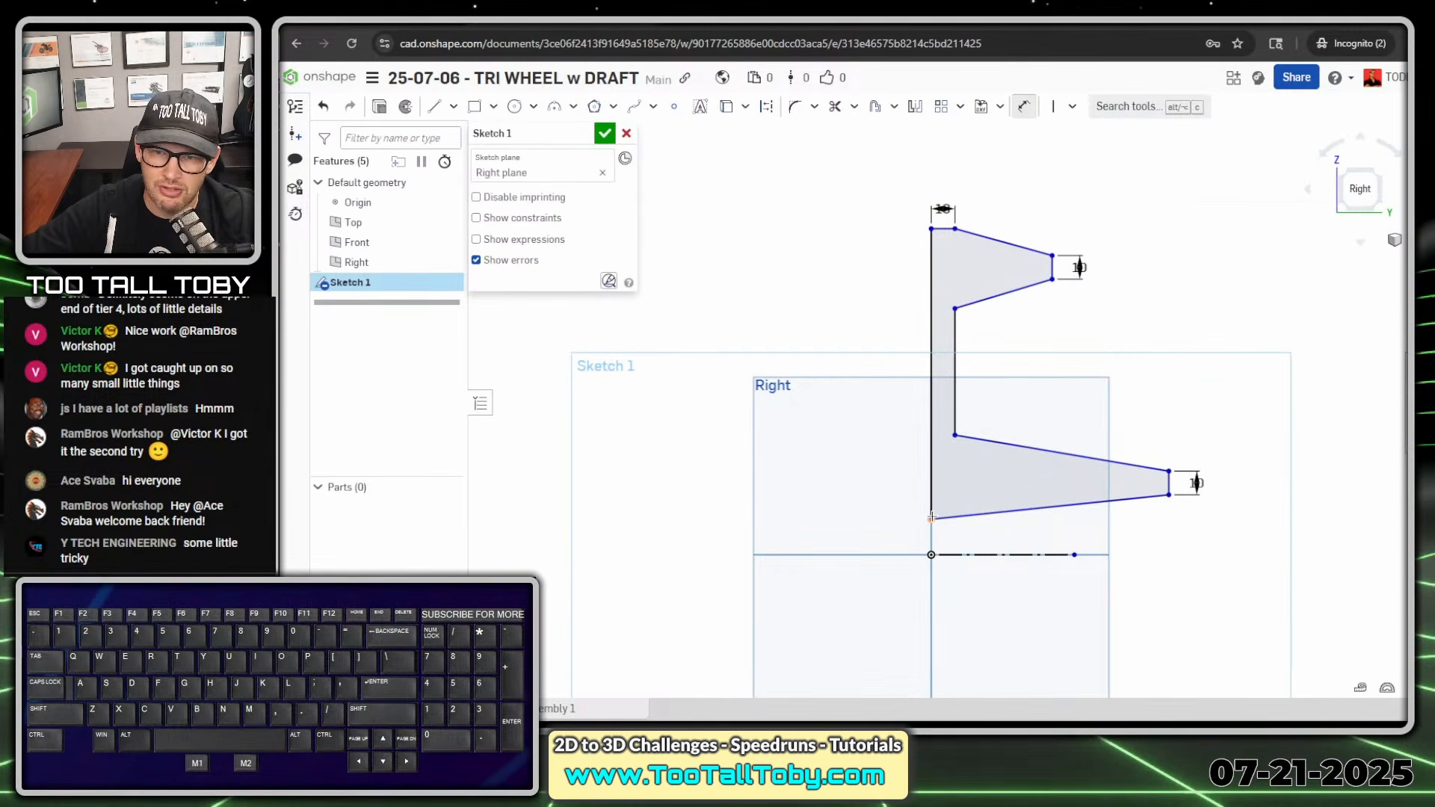
{"action": "left_click", "coordinate": [931, 519]}
{"action": "left_click", "coordinate": [977, 555]}
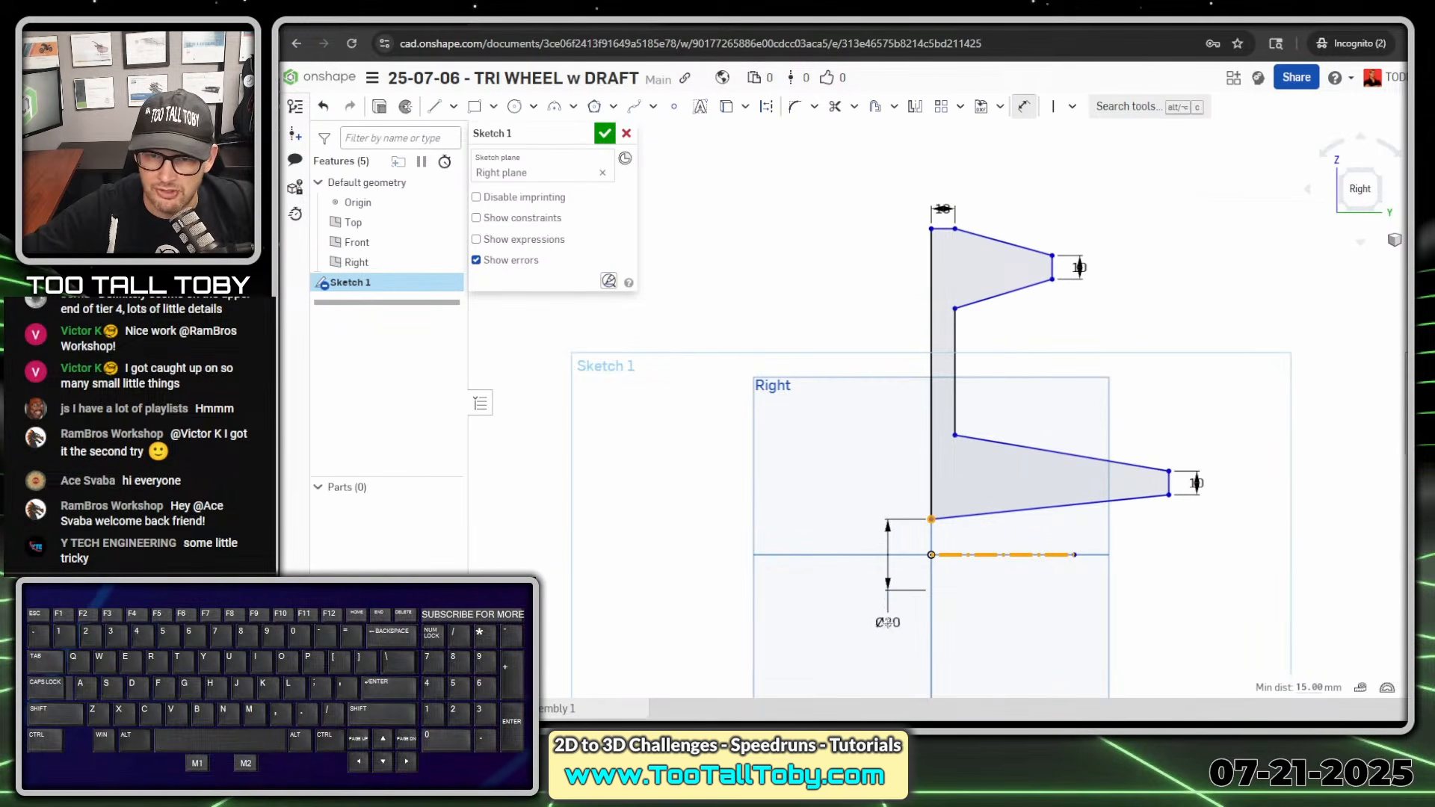
{"action": "left_click", "coordinate": [876, 609]}
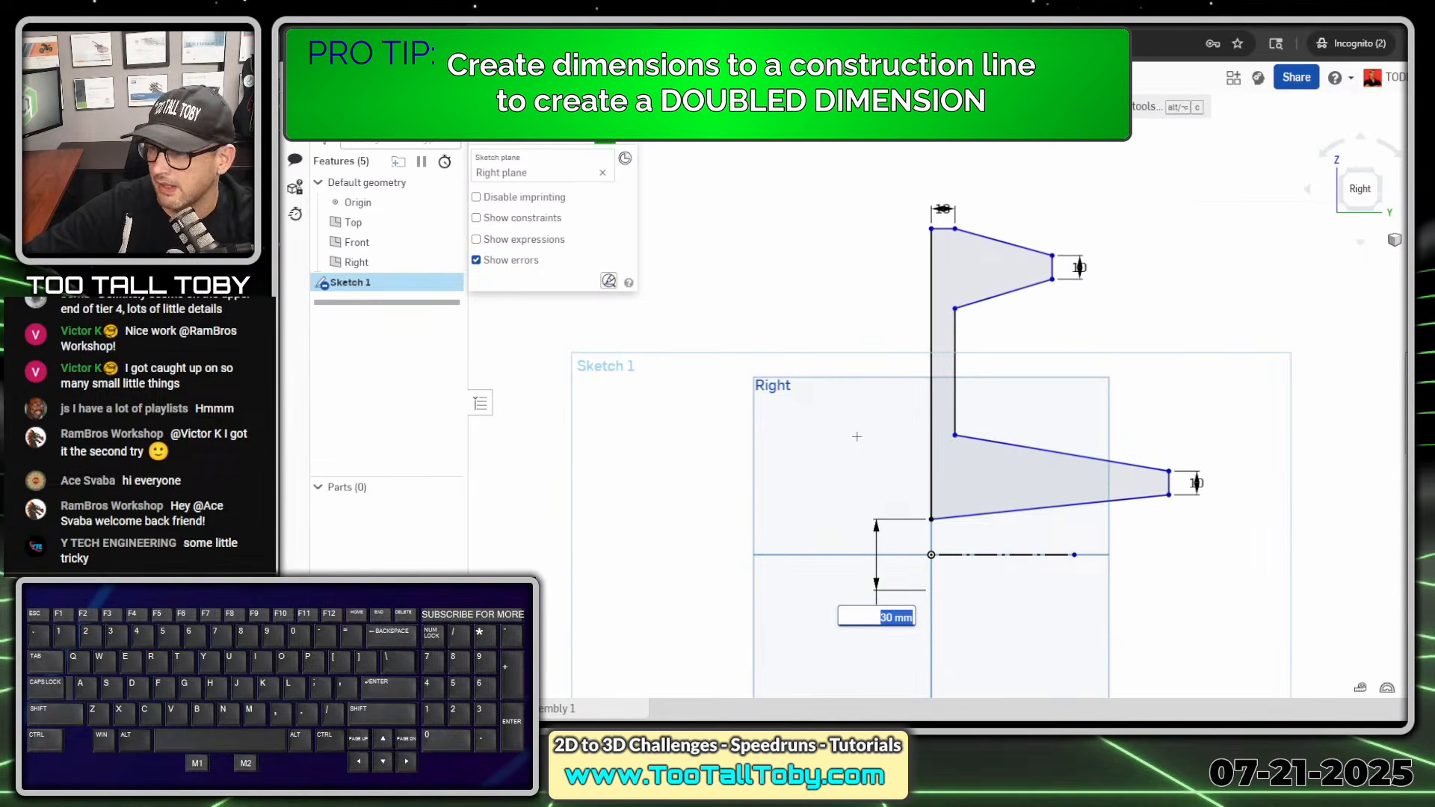
{"action": "type", "text": "30"}
{"action": "key", "text": "Return"}
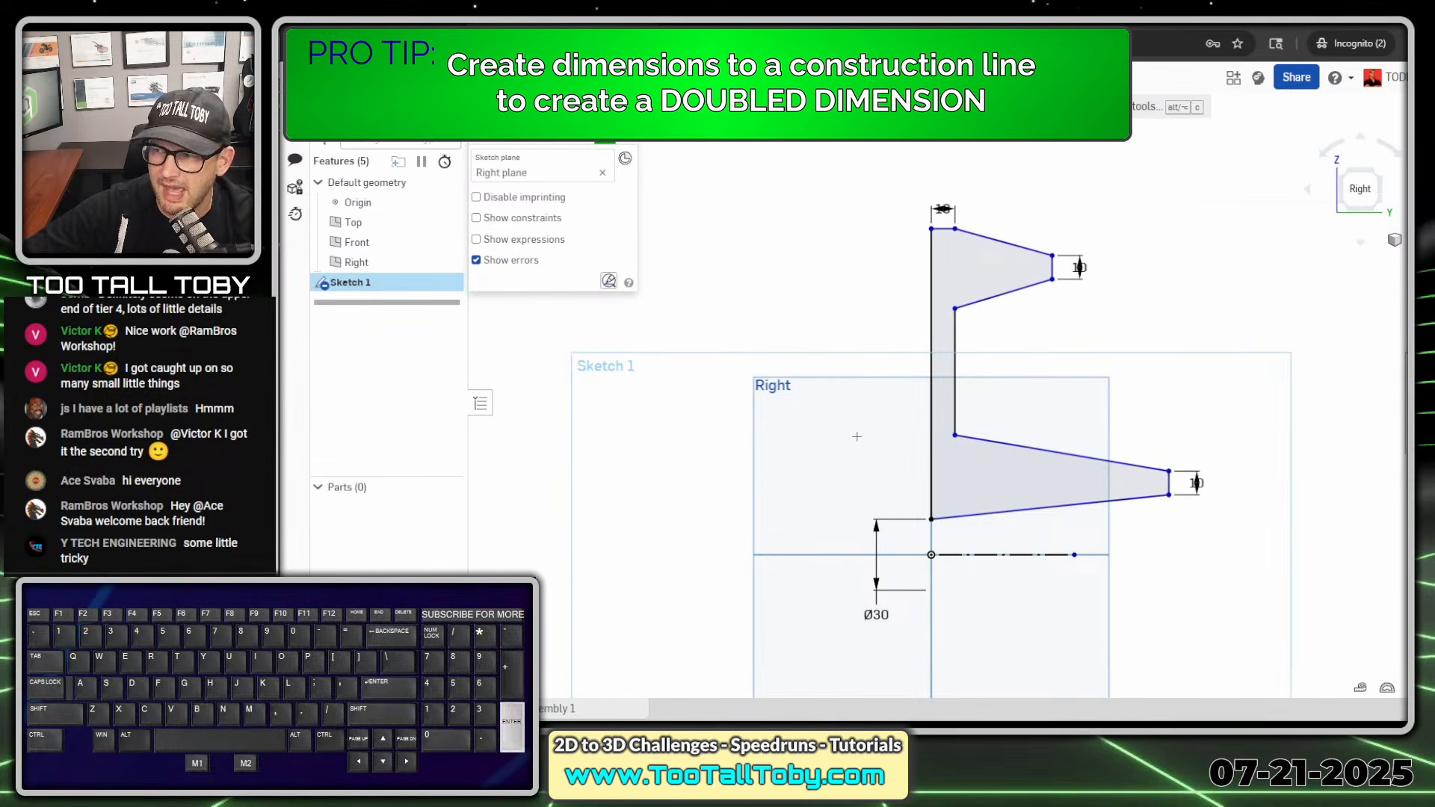
- Dimension the profile's upper back corner to the construction line as a 260 mm outer diameter
{"action": "left_click", "coordinate": [931, 229]}
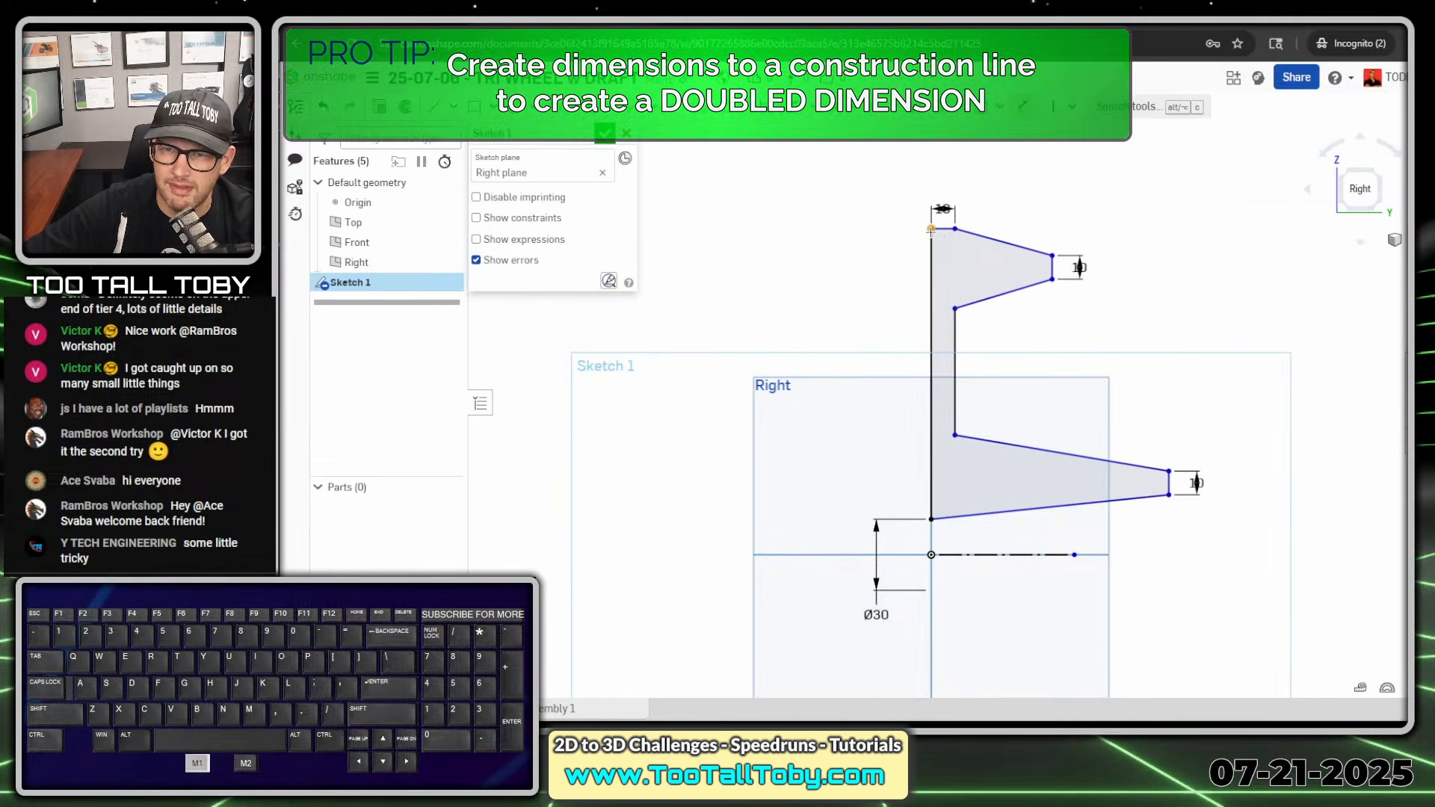
{"action": "left_click", "coordinate": [978, 555]}
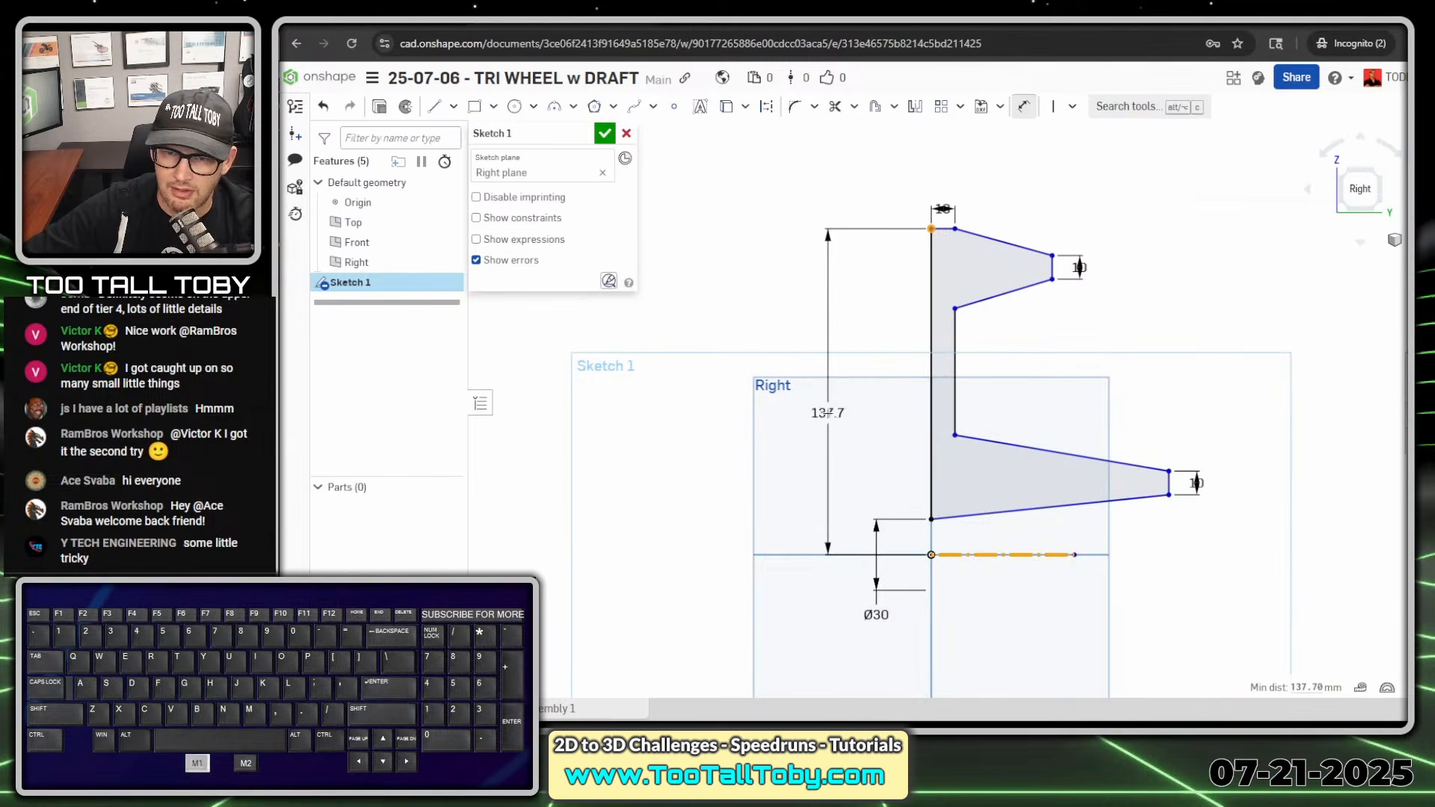
{"action": "left_click", "coordinate": [796, 619]}
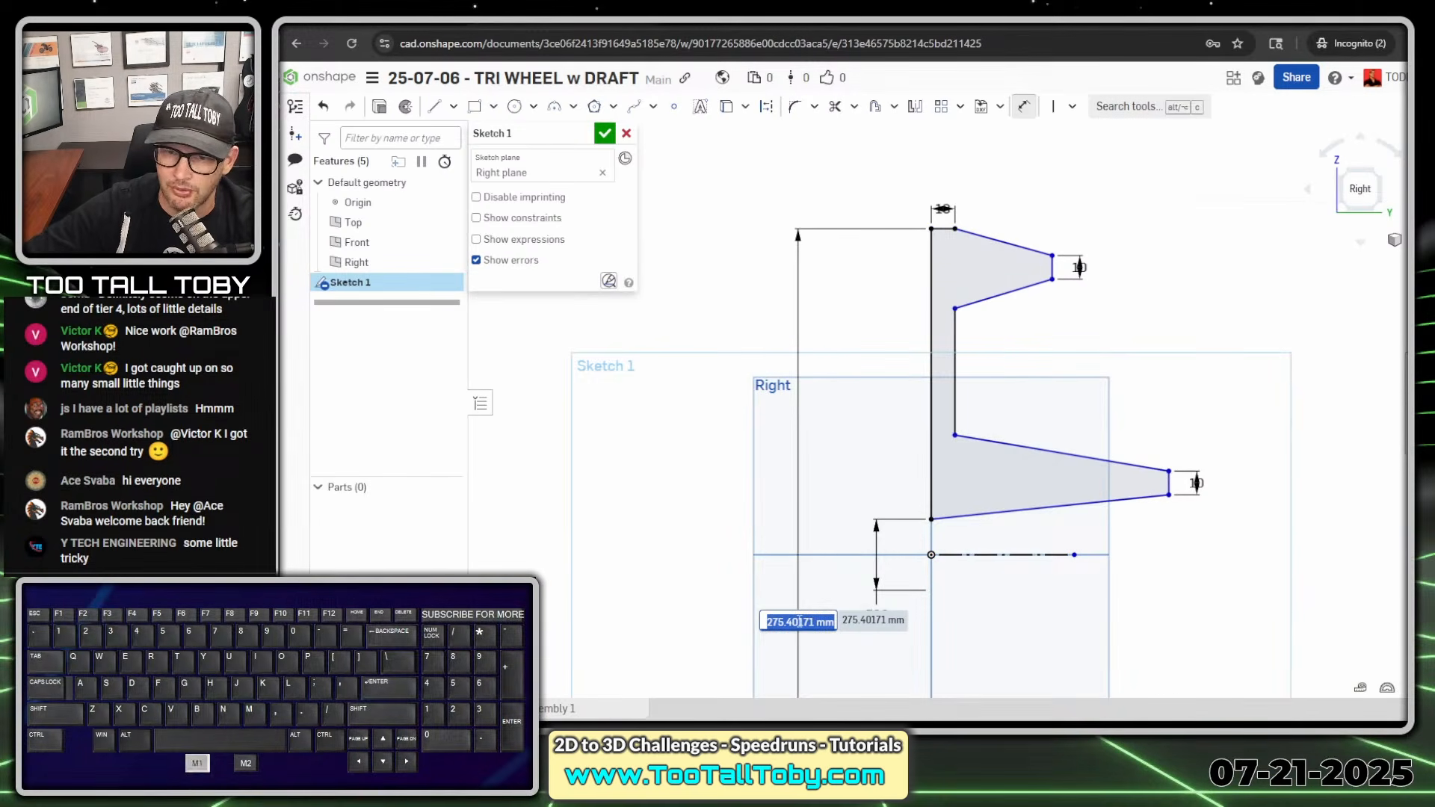
{"action": "type", "text": "260"}
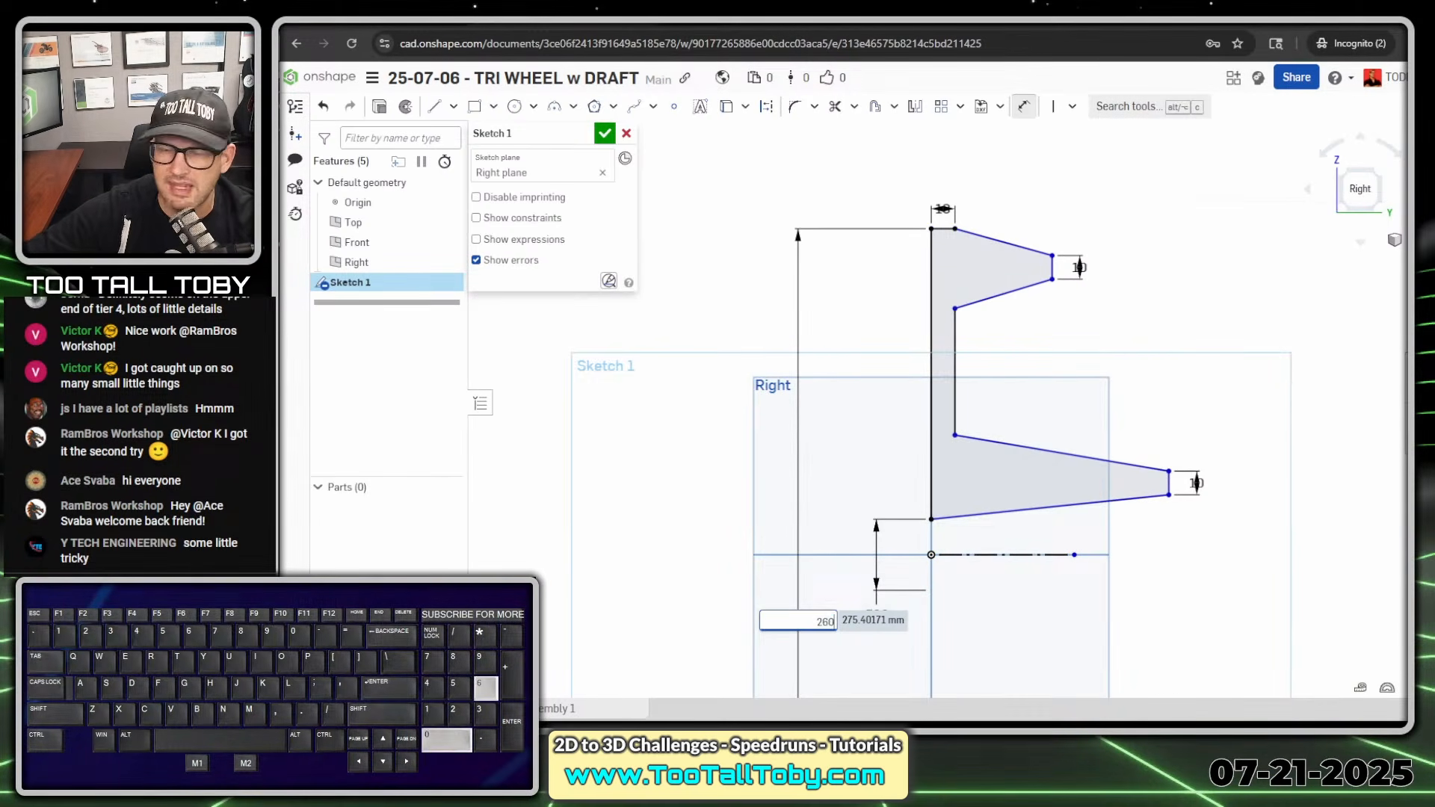
{"action": "key", "text": "Return"}
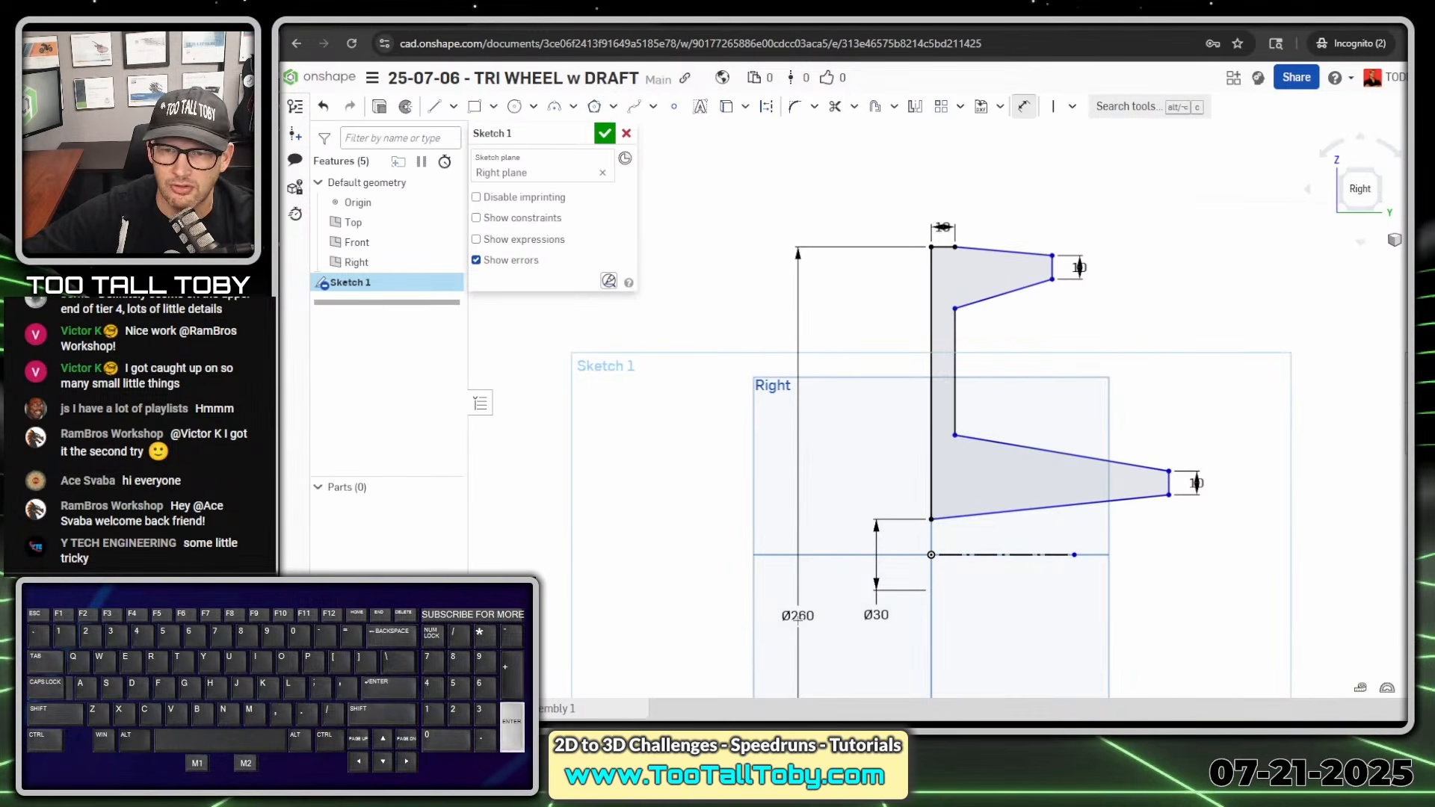
- Dimension the rim's depth from the vertical back line to its end edge as 40 mm
{"action": "left_click", "coordinate": [931, 297]}
{"action": "left_click", "coordinate": [1052, 267]}
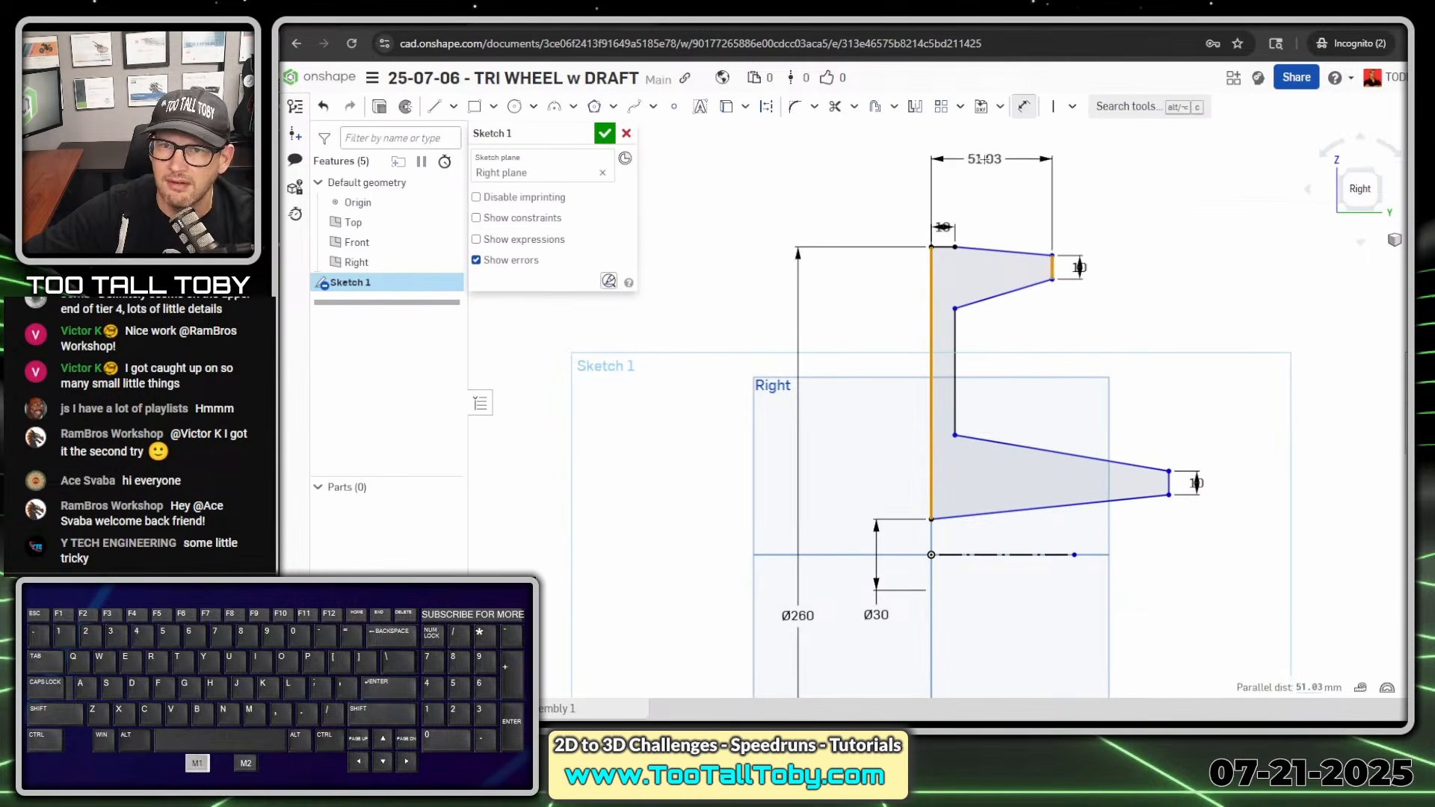
{"action": "left_click", "coordinate": [984, 158]}
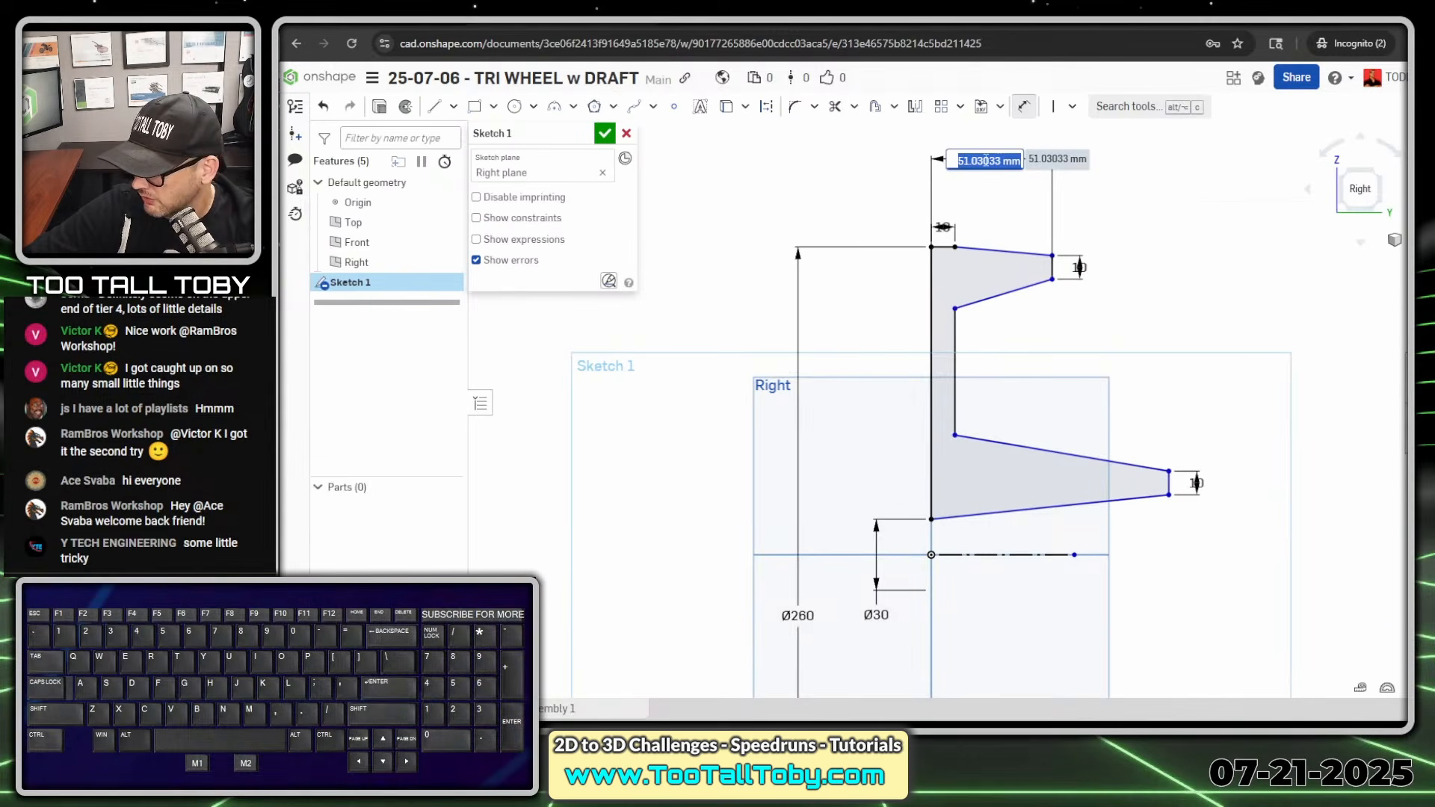
{"action": "type", "text": "40"}
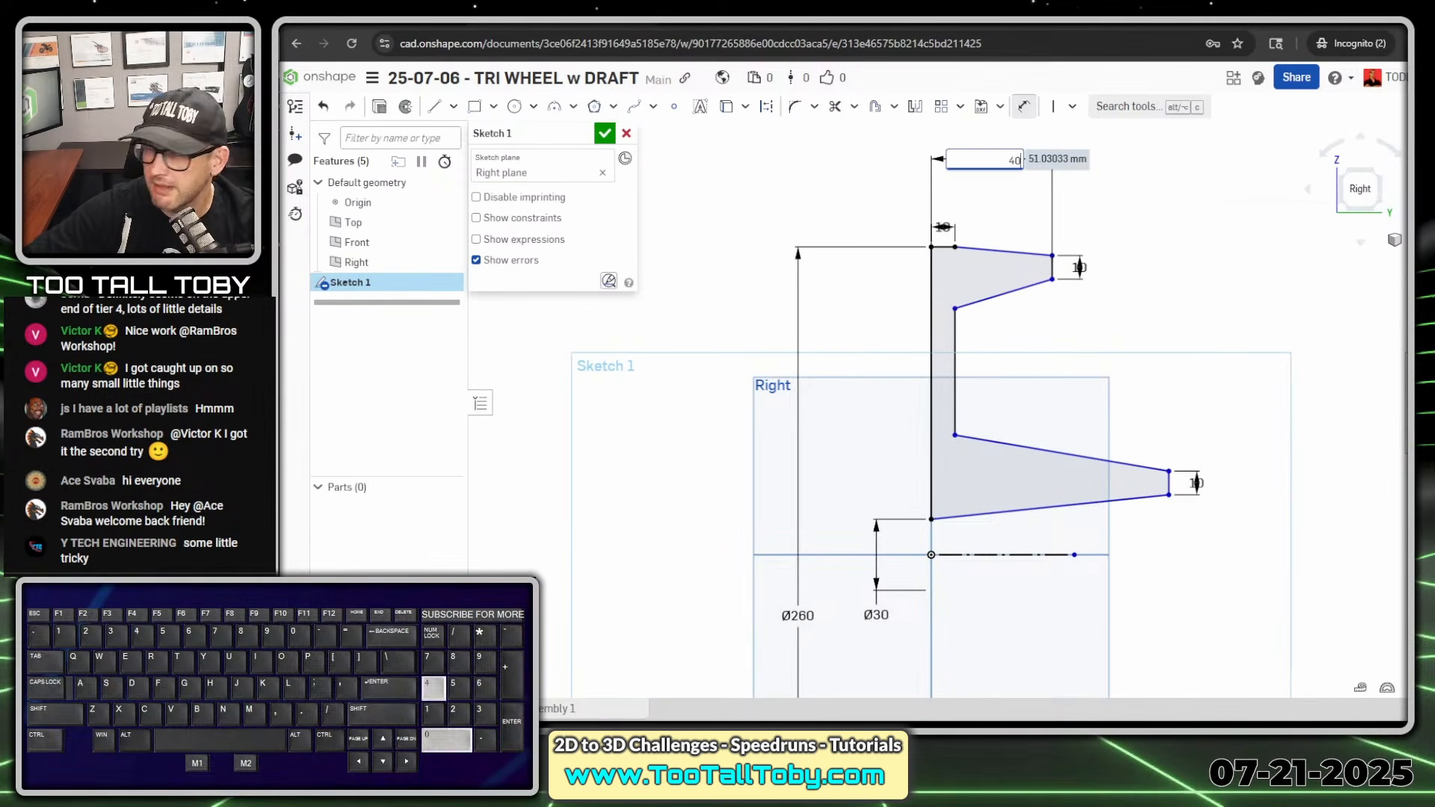
{"action": "key", "text": "Return"}
- Dimension the hub's depth from the vertical back line to its end edge as 60 mm
{"action": "left_click", "coordinate": [932, 291]}
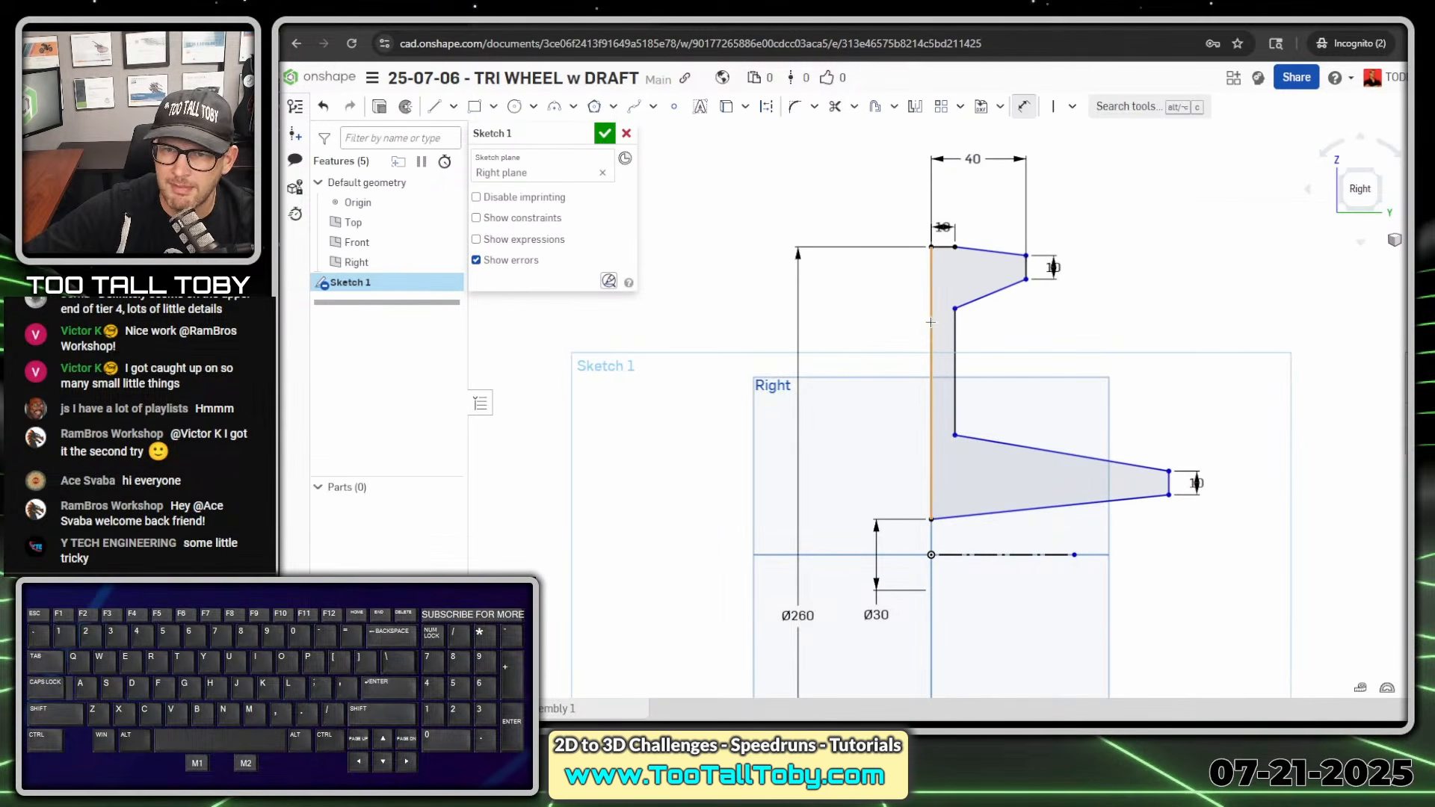
{"action": "left_click", "coordinate": [1170, 482]}
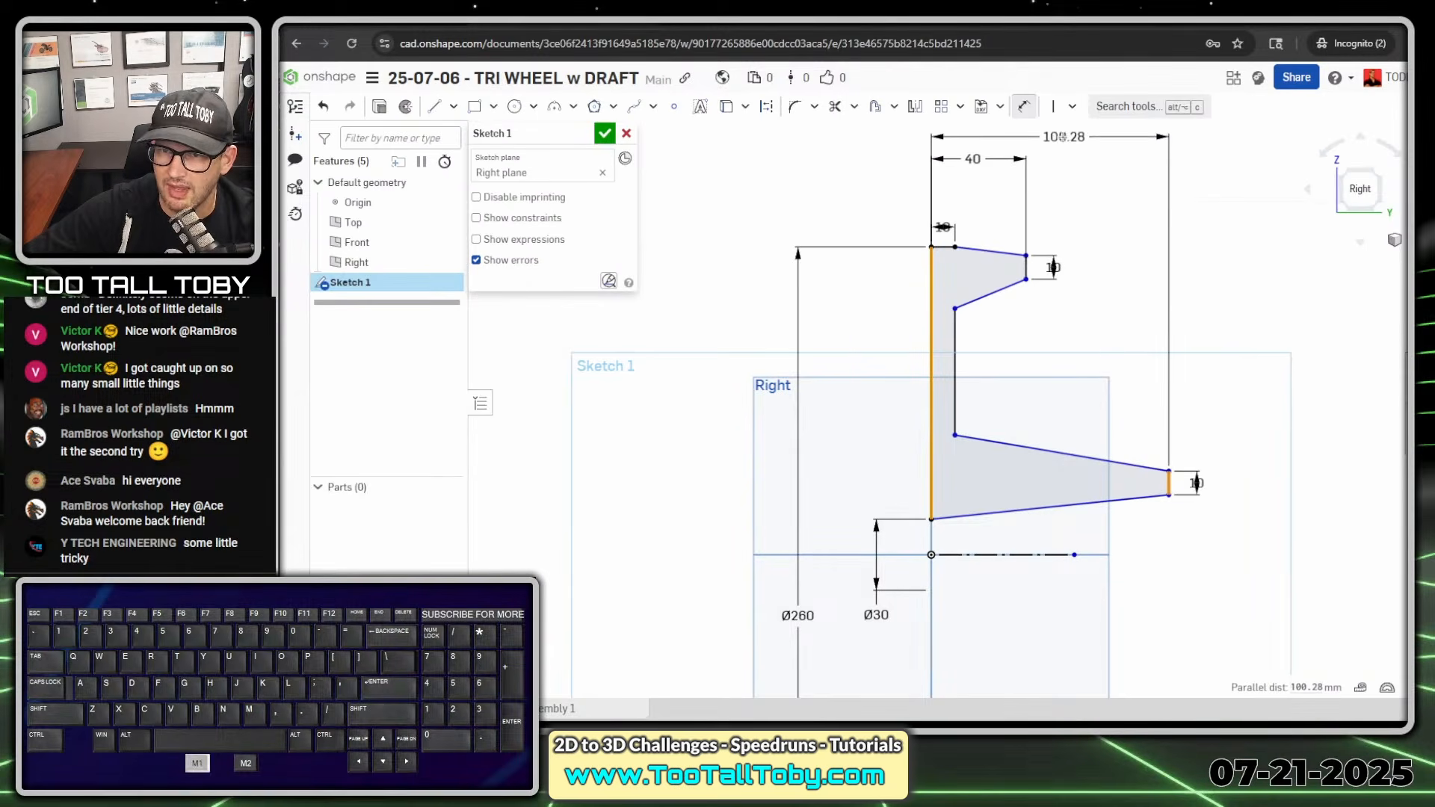
{"action": "left_click", "coordinate": [1052, 141]}
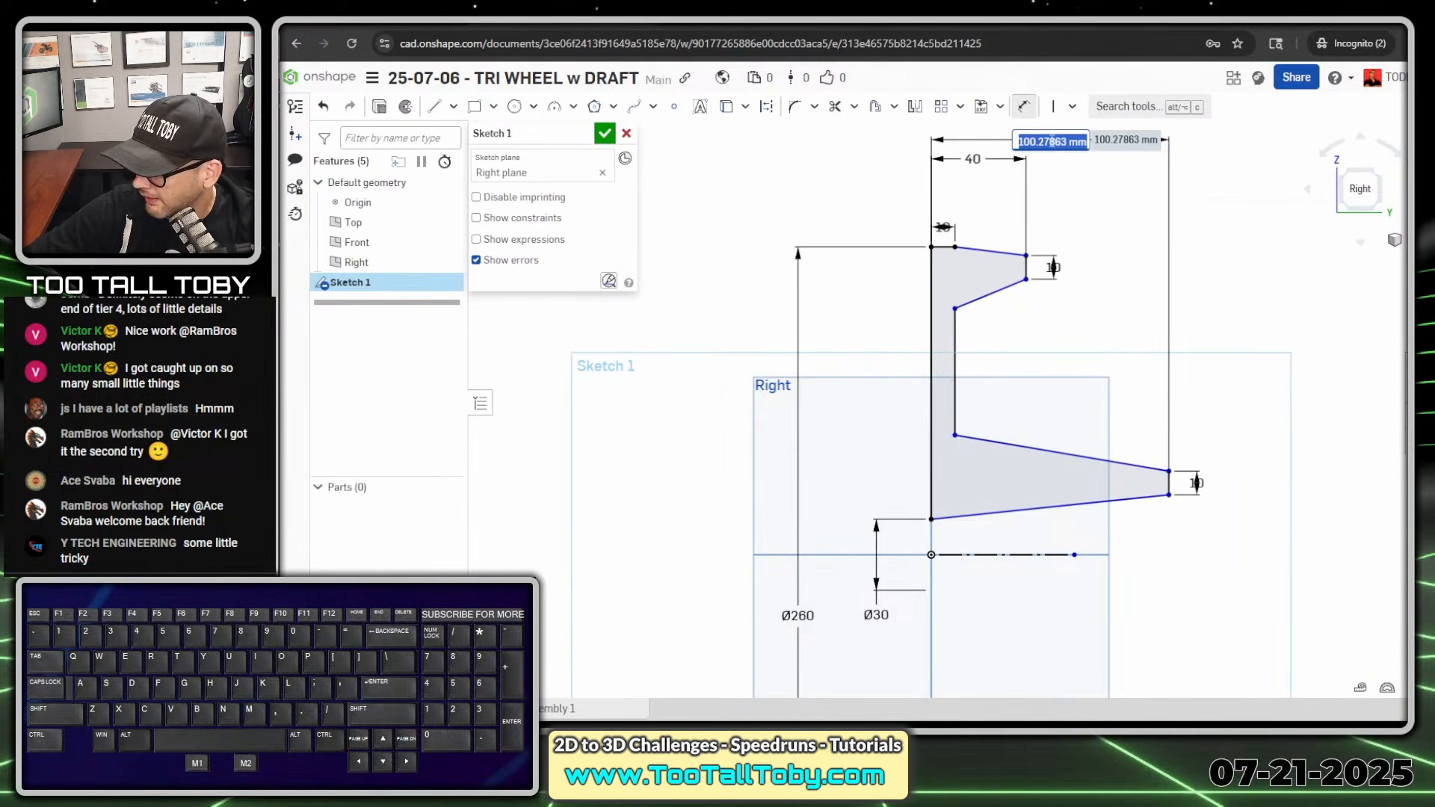
{"action": "type", "text": "60"}
{"action": "key", "text": "Return"}
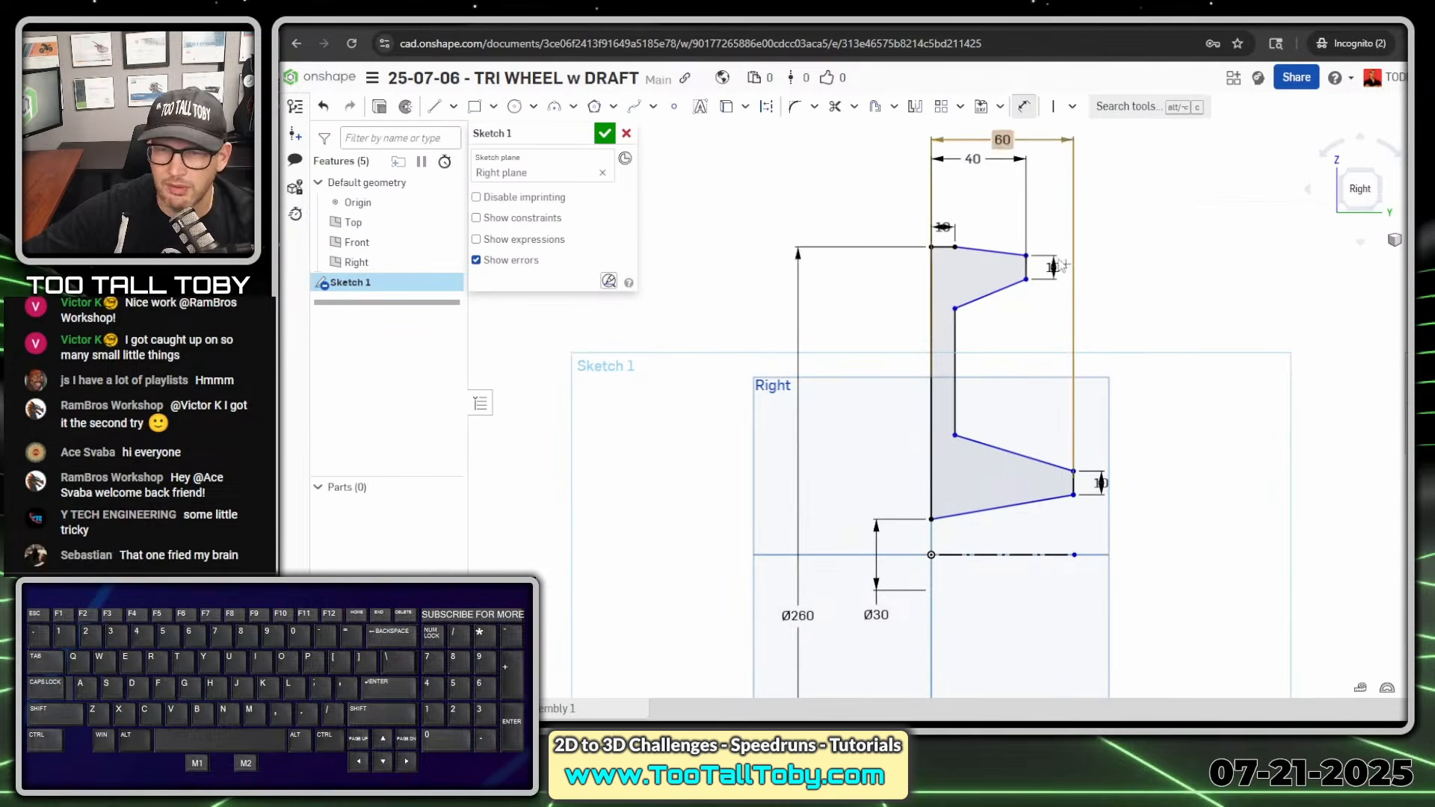
- Dimension the angle between the rim's short horizontal outer edge and its sloped outer edge as 6°
{"action": "scroll", "coordinate": [1027, 243], "scroll_direction": "up", "scroll_amount": 3}
{"action": "scroll", "coordinate": [953, 238], "scroll_direction": "up", "scroll_amount": 1}
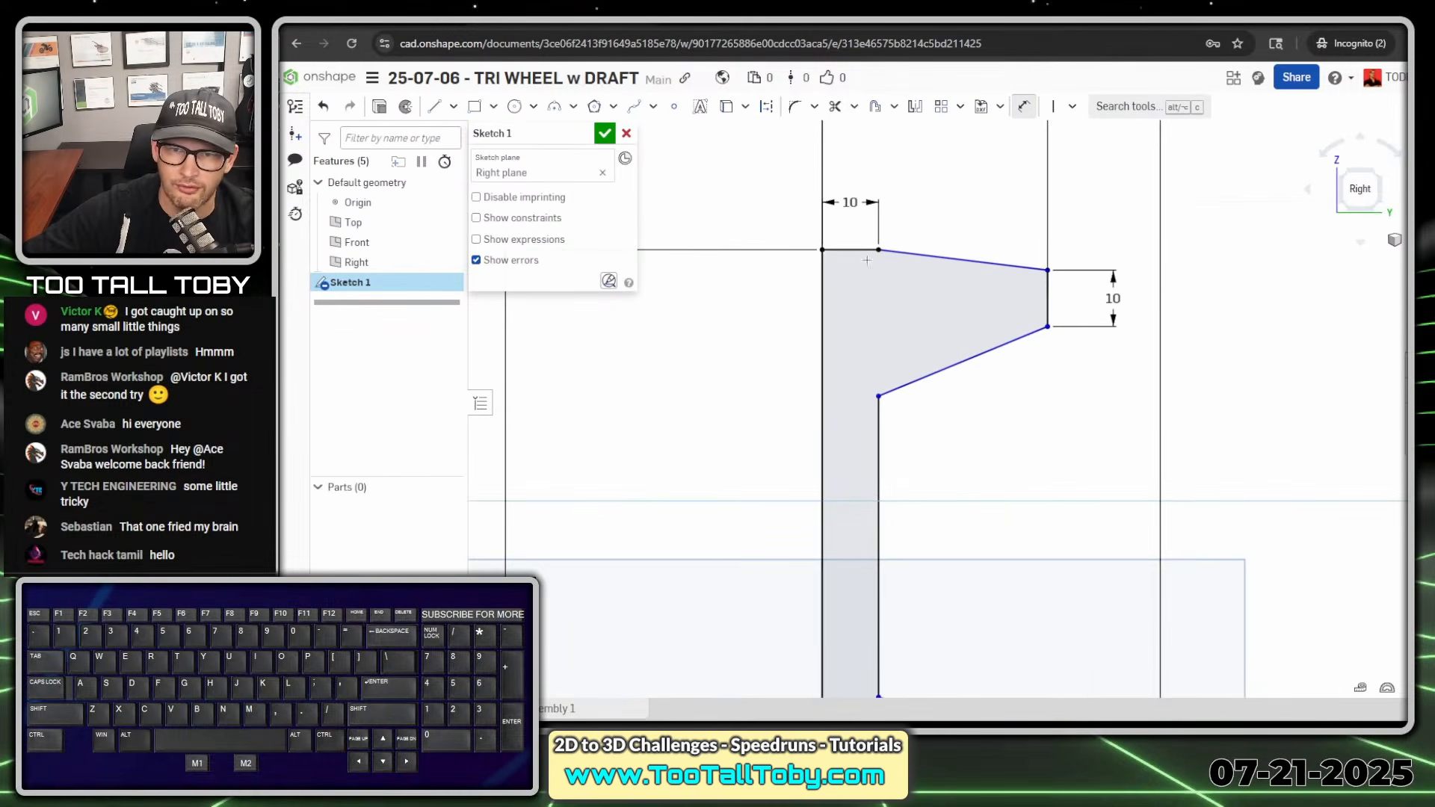
{"action": "left_click", "coordinate": [849, 251]}
{"action": "left_click", "coordinate": [942, 257]}
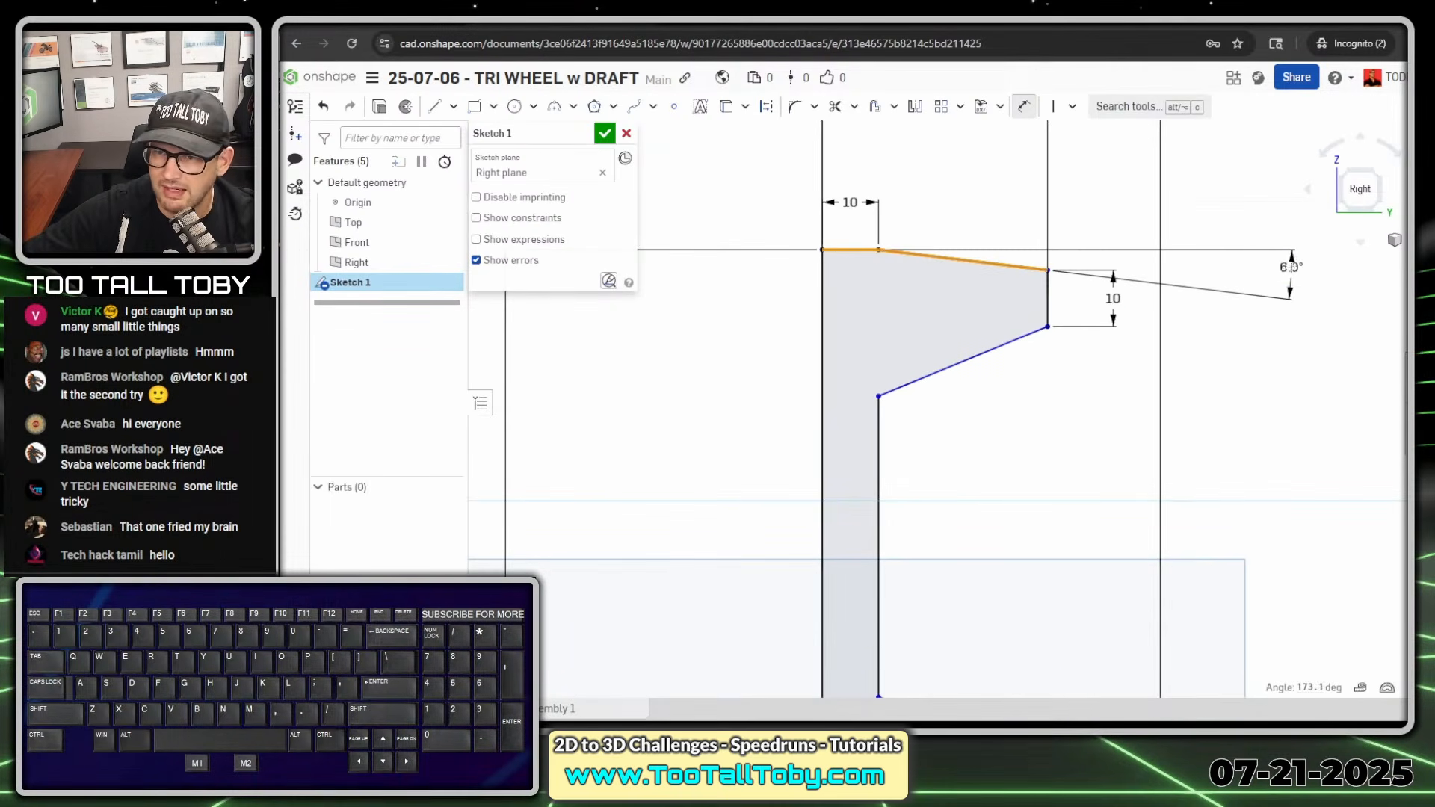
{"action": "left_click", "coordinate": [1292, 269]}
{"action": "type", "text": "6"}
{"action": "key", "text": "Return"}
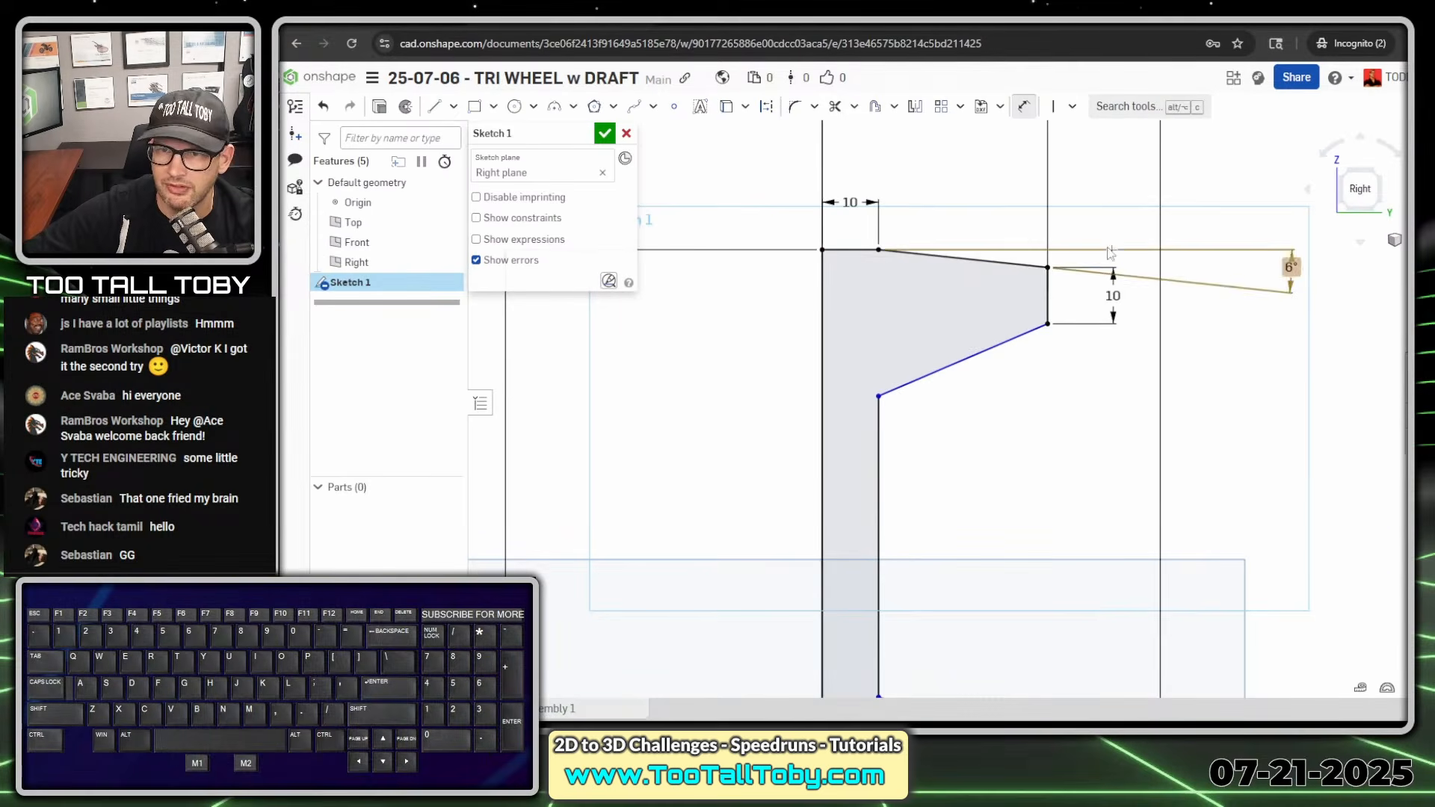
- Dimension the angle between the rim's outer and inner sloped edges as 12°
{"action": "left_click", "coordinate": [964, 259]}
{"action": "left_click", "coordinate": [1005, 342]}
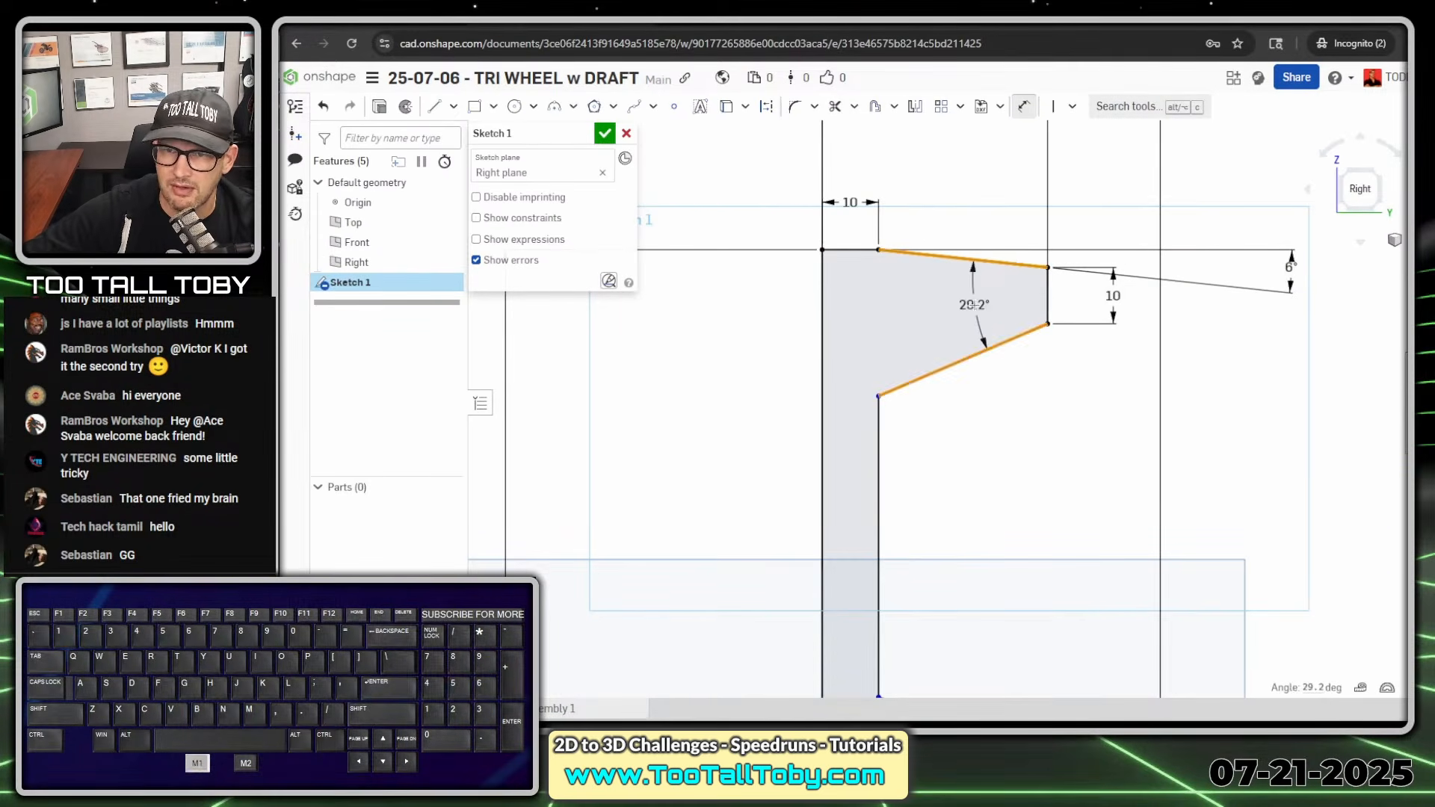
{"action": "left_click", "coordinate": [974, 305]}
{"action": "type", "text": "12"}
{"action": "key", "text": "Return"}
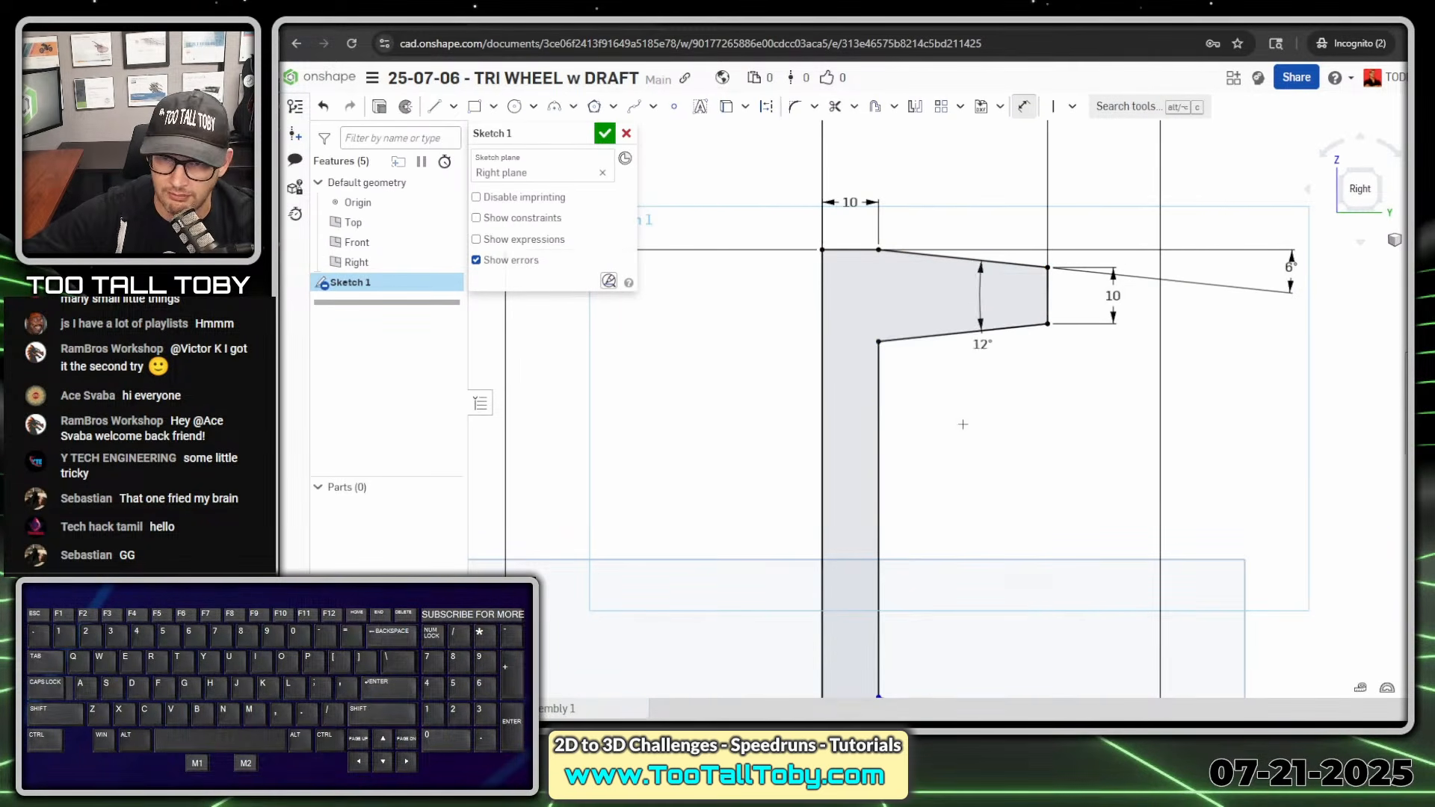
- Dimension the angle between the horizontal construction line and the hub's lower sloped edge as 6°
{"action": "scroll", "coordinate": [1054, 630], "scroll_direction": "down", "scroll_amount": 3}
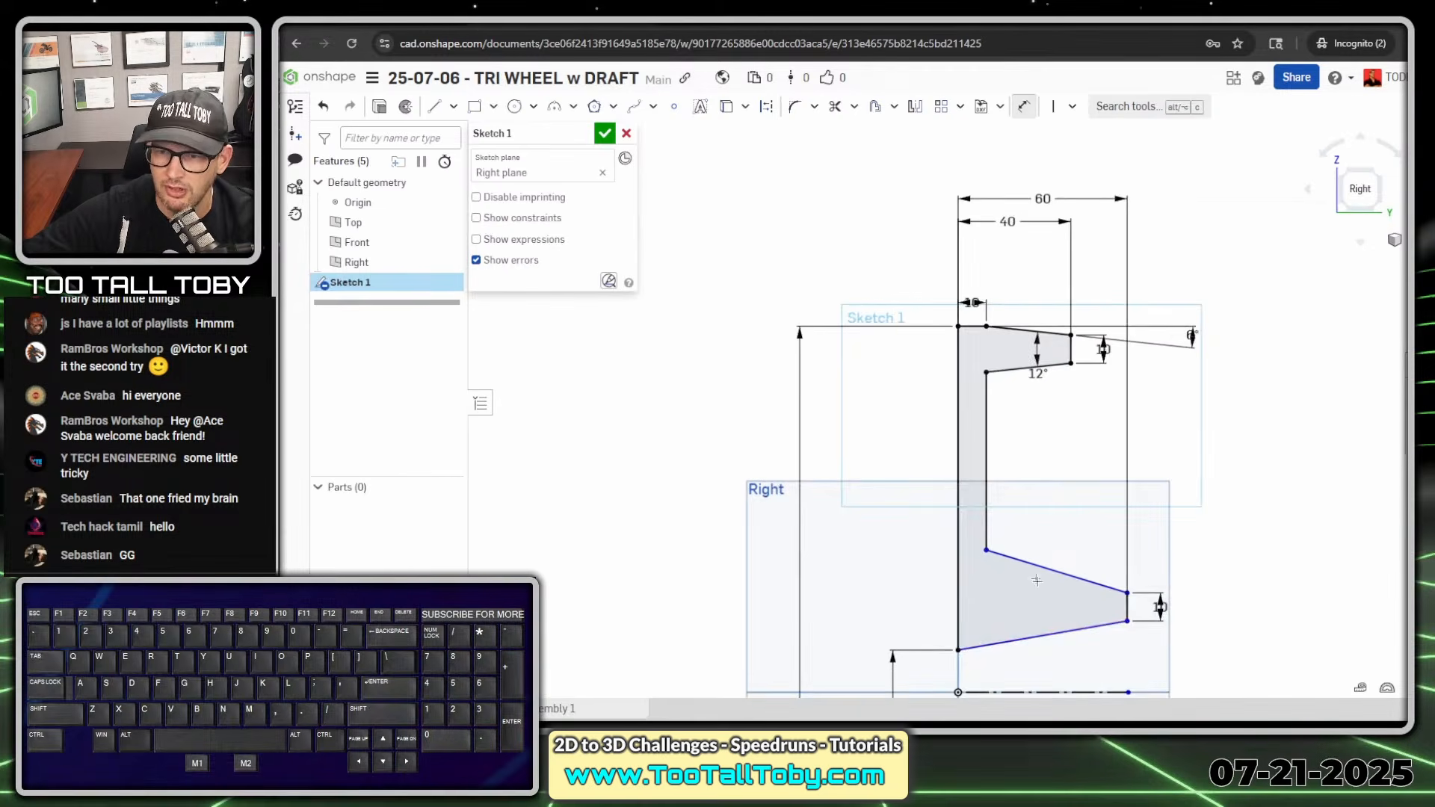
{"action": "scroll", "coordinate": [1056, 631], "scroll_direction": "down", "scroll_amount": 1}
{"action": "key", "text": "d"}
{"action": "left_click", "coordinate": [1065, 681]}
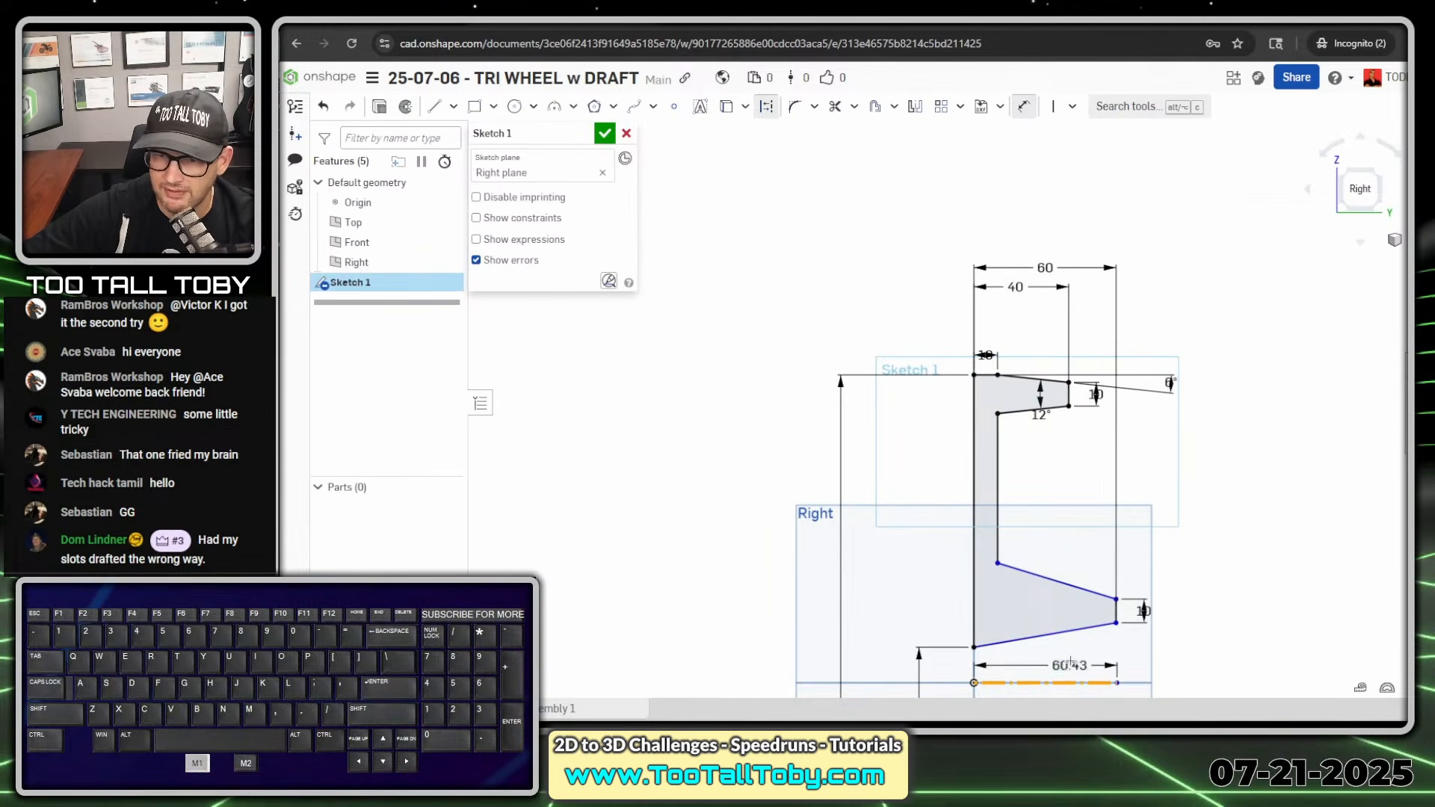
{"action": "left_click", "coordinate": [1069, 631]}
{"action": "left_click", "coordinate": [1190, 649]}
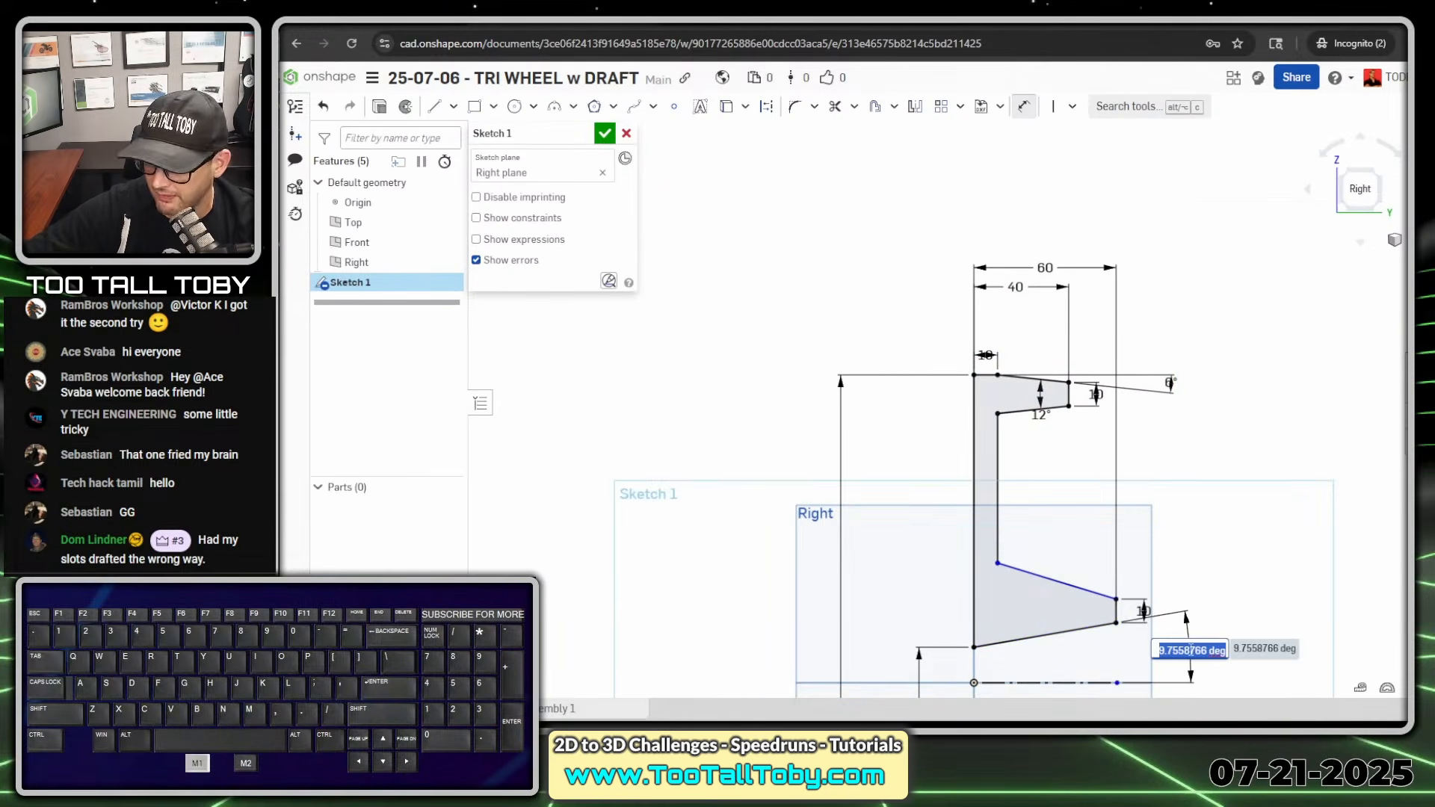
{"action": "type", "text": "6"}
{"action": "key", "text": "Return"}
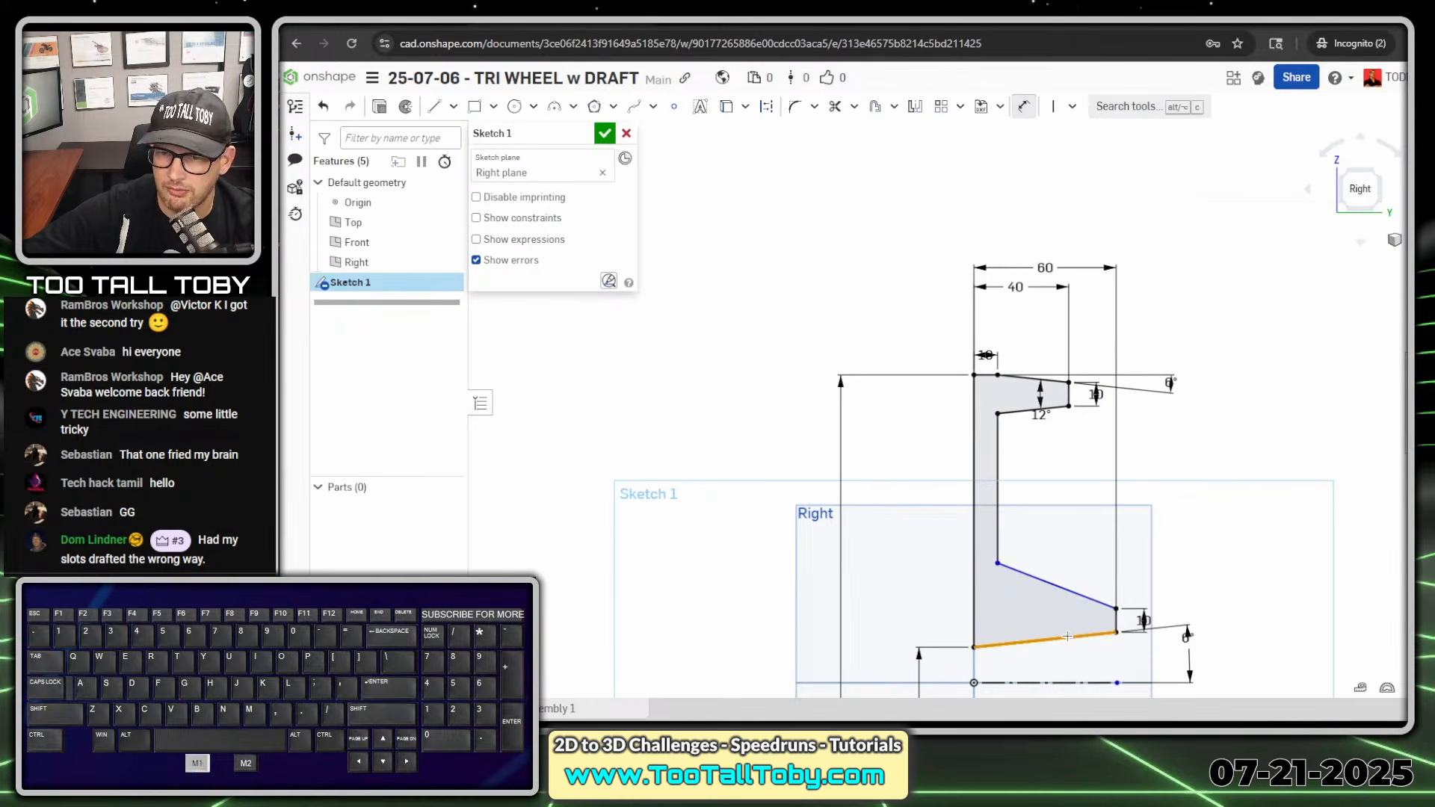
- Dimension the angle between the hub's lower and upper sloped edges as 12°
{"action": "left_click", "coordinate": [1067, 636]}
{"action": "left_click", "coordinate": [1057, 586]}
{"action": "left_click", "coordinate": [1034, 602]}
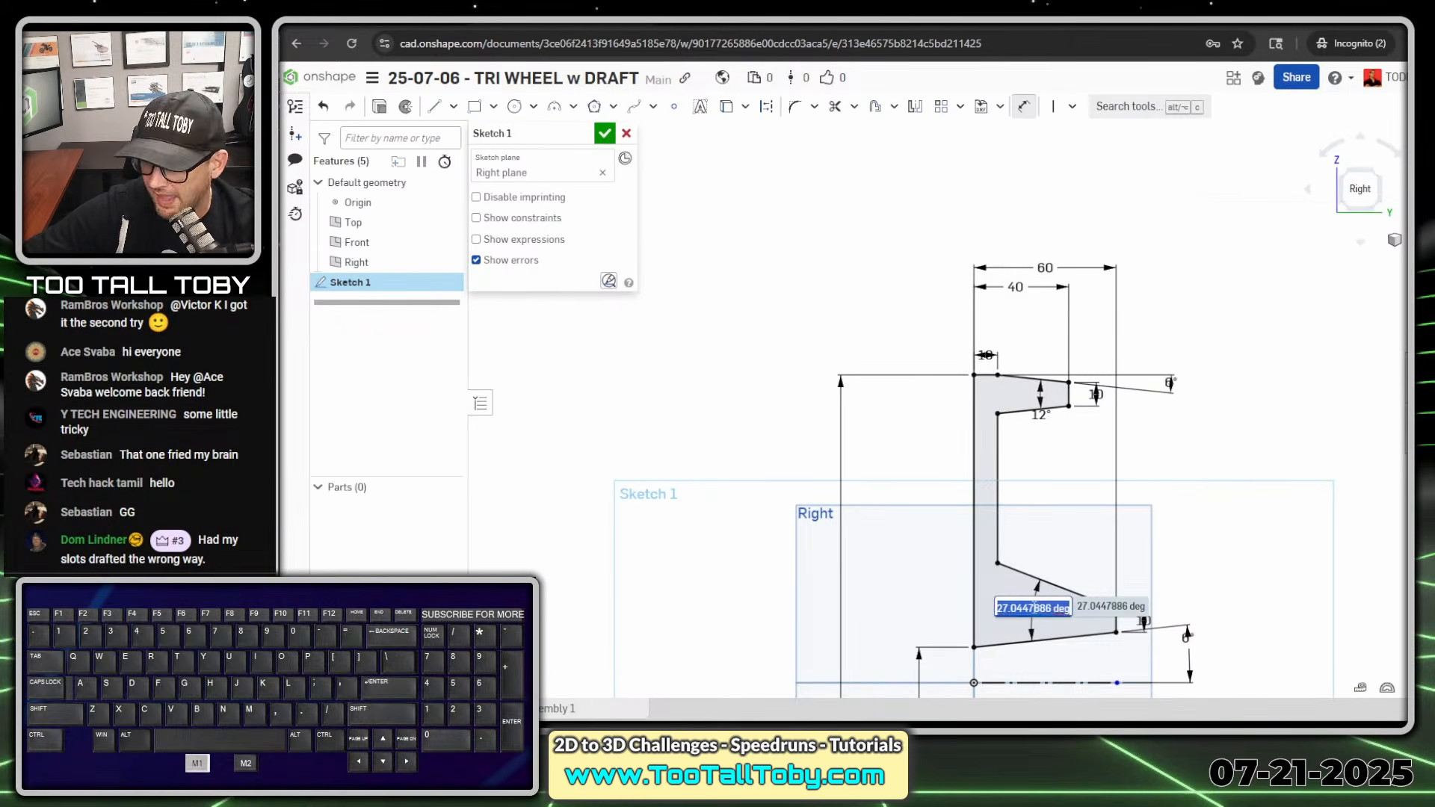
{"action": "type", "text": "12"}
{"action": "key", "text": "Return"}
{"action": "scroll", "coordinate": [1048, 559], "scroll_direction": "down", "scroll_amount": 3}
{"action": "key", "text": "Escape"}
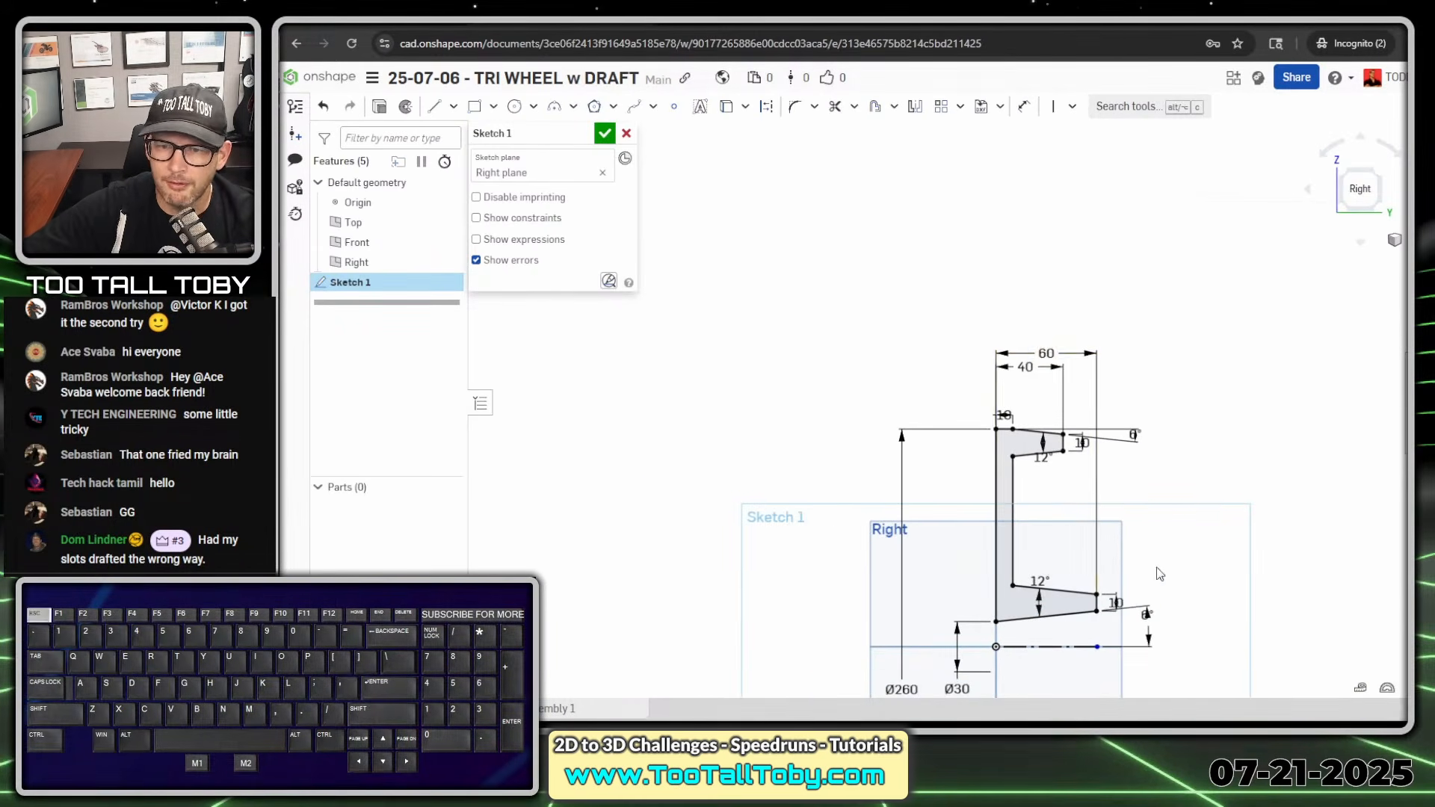
- Reposition the rim's depth, thickness and angle dimensions so their values sit clear of the profile and arrows
{"action": "mouse_move", "coordinate": [1156, 574]}
{"action": "middle_mouse_down", "text": "ctrl"}
{"action": "mouse_move", "coordinate": [1110, 464]}
{"action": "mouse_move", "coordinate": [1114, 414]}
{"action": "middle_mouse_up", "text": "ctrl"}
{"action": "scroll", "coordinate": [971, 247], "scroll_direction": "up", "scroll_amount": 2}
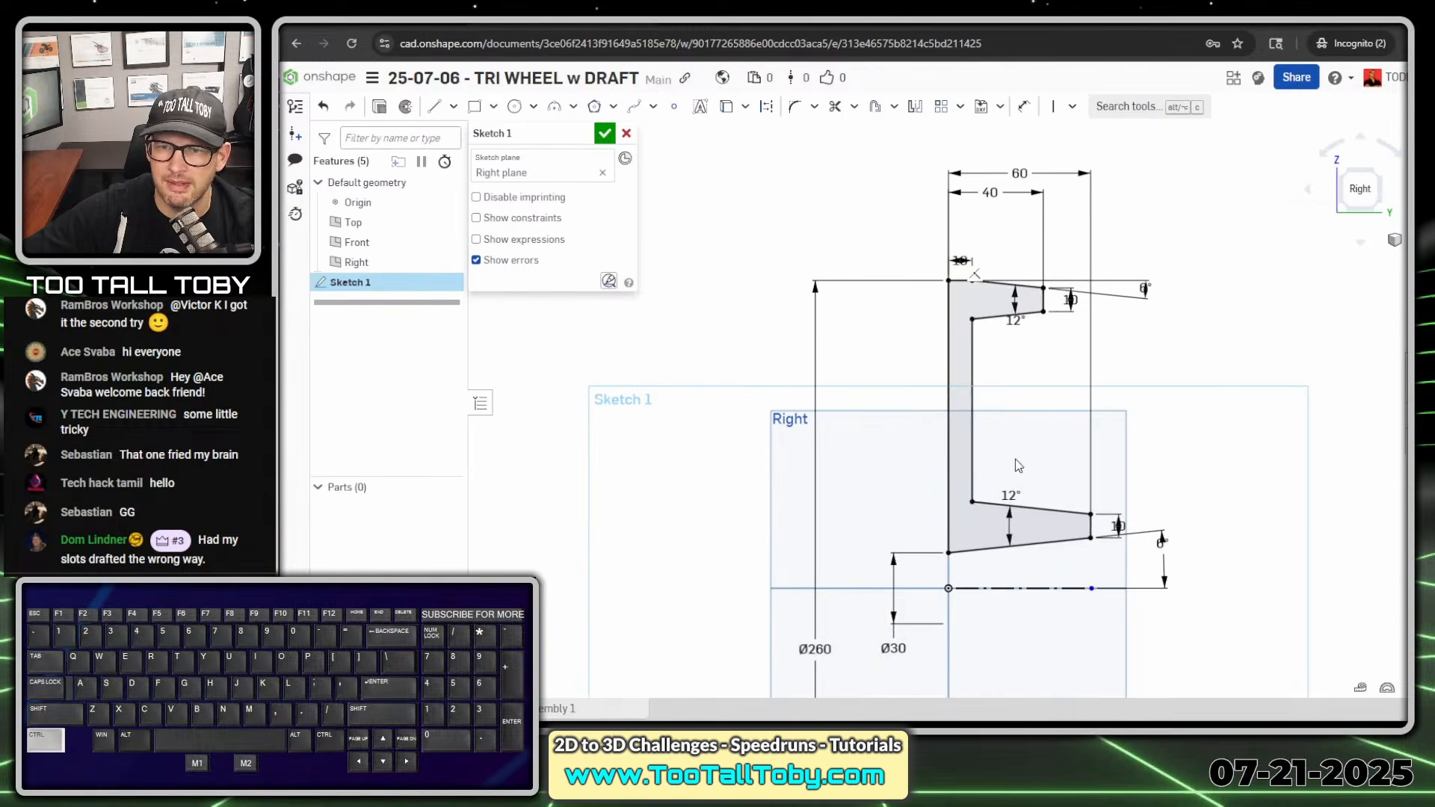
{"action": "middle_click_drag", "start_coordinate": [1015, 459], "coordinate": [1011, 440], "text": "ctrl"}
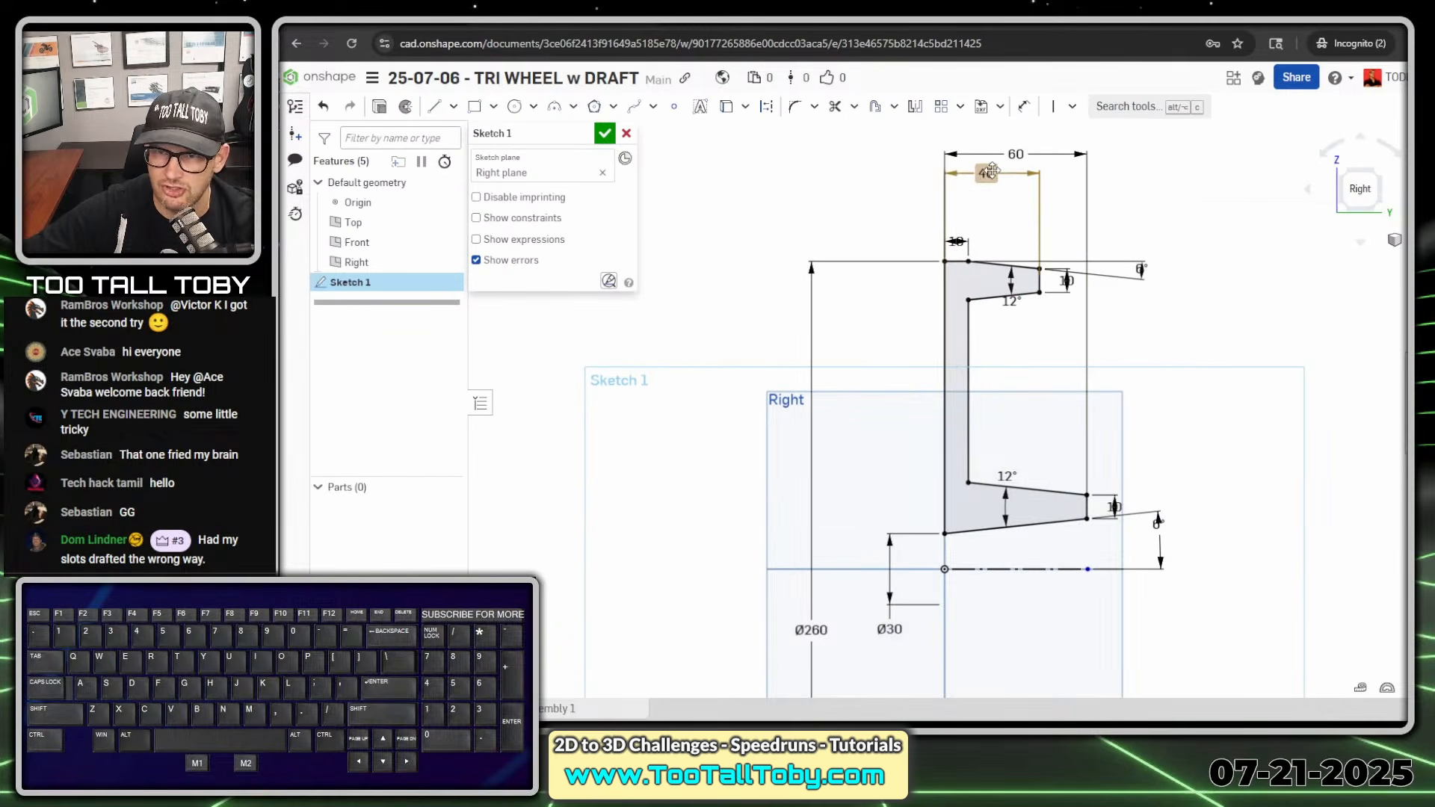
{"action": "left_click_drag", "start_coordinate": [990, 171], "coordinate": [910, 241]}
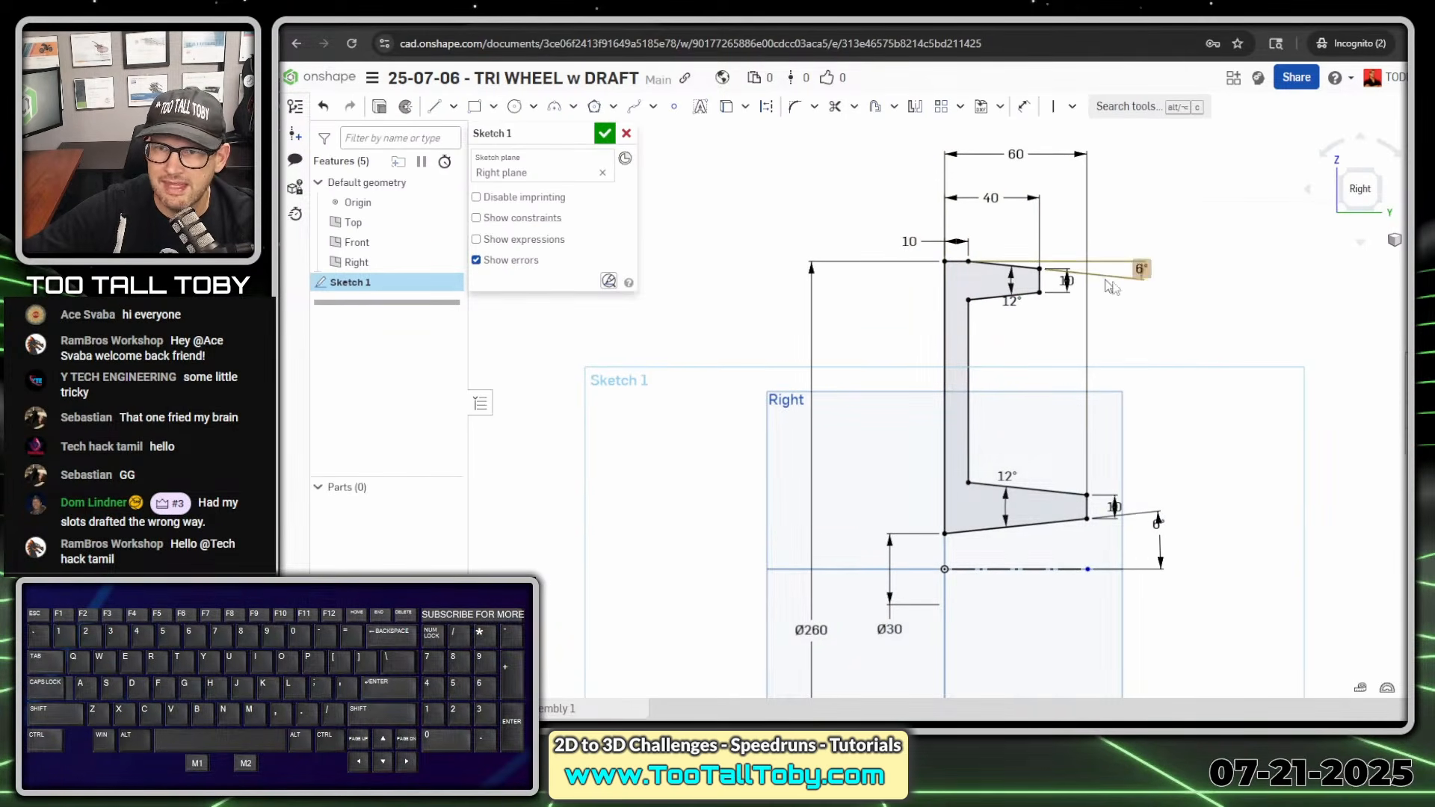
{"action": "left_click_drag", "start_coordinate": [1067, 283], "coordinate": [1069, 327]}
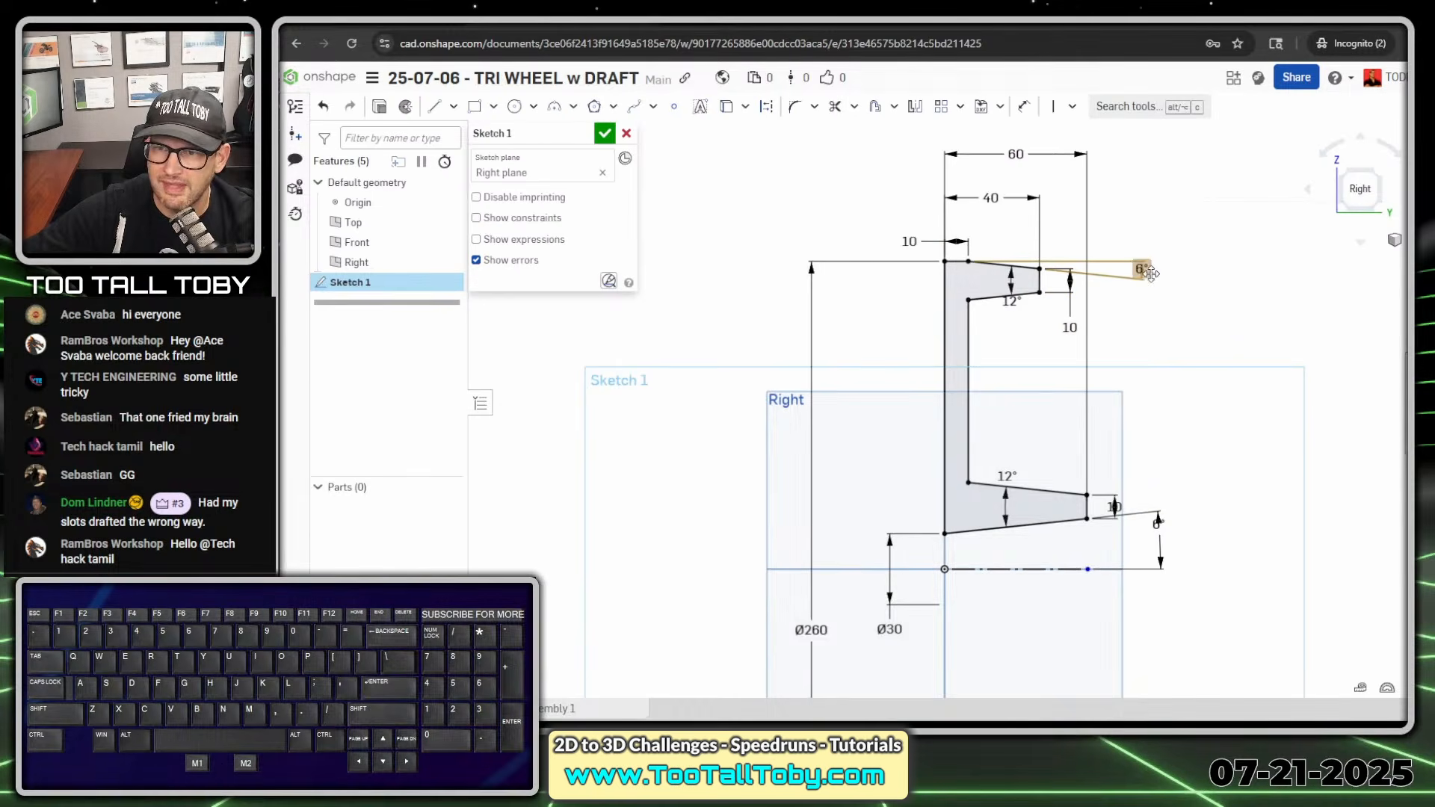
{"action": "left_click_drag", "start_coordinate": [1151, 273], "coordinate": [1160, 225]}
{"action": "left_click_drag", "start_coordinate": [1012, 302], "coordinate": [1015, 331]}
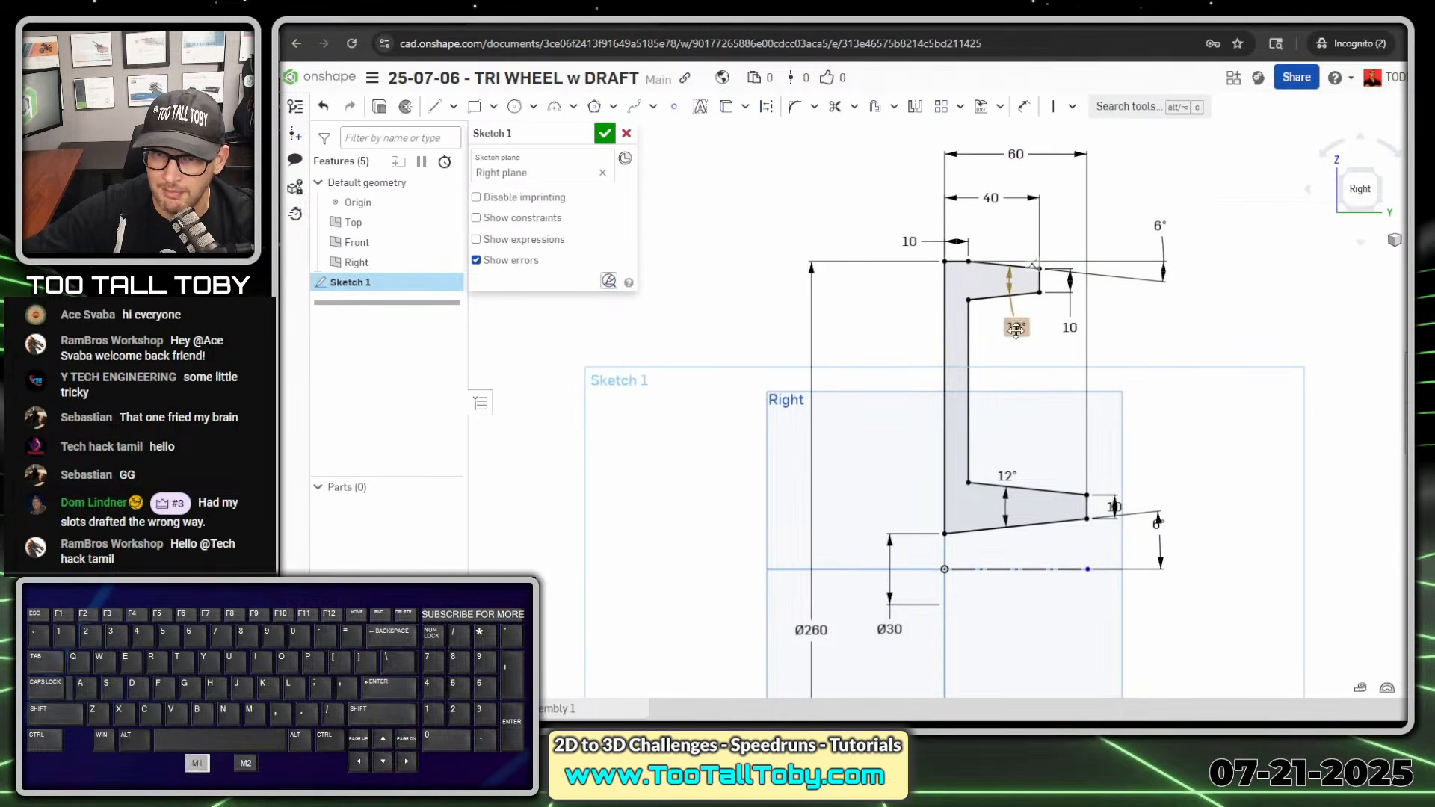
- Move the hub's 12°, 10 mm and 6° dimension labels clear of the profile lines
{"action": "left_click_drag", "start_coordinate": [1006, 474], "coordinate": [1012, 445]}
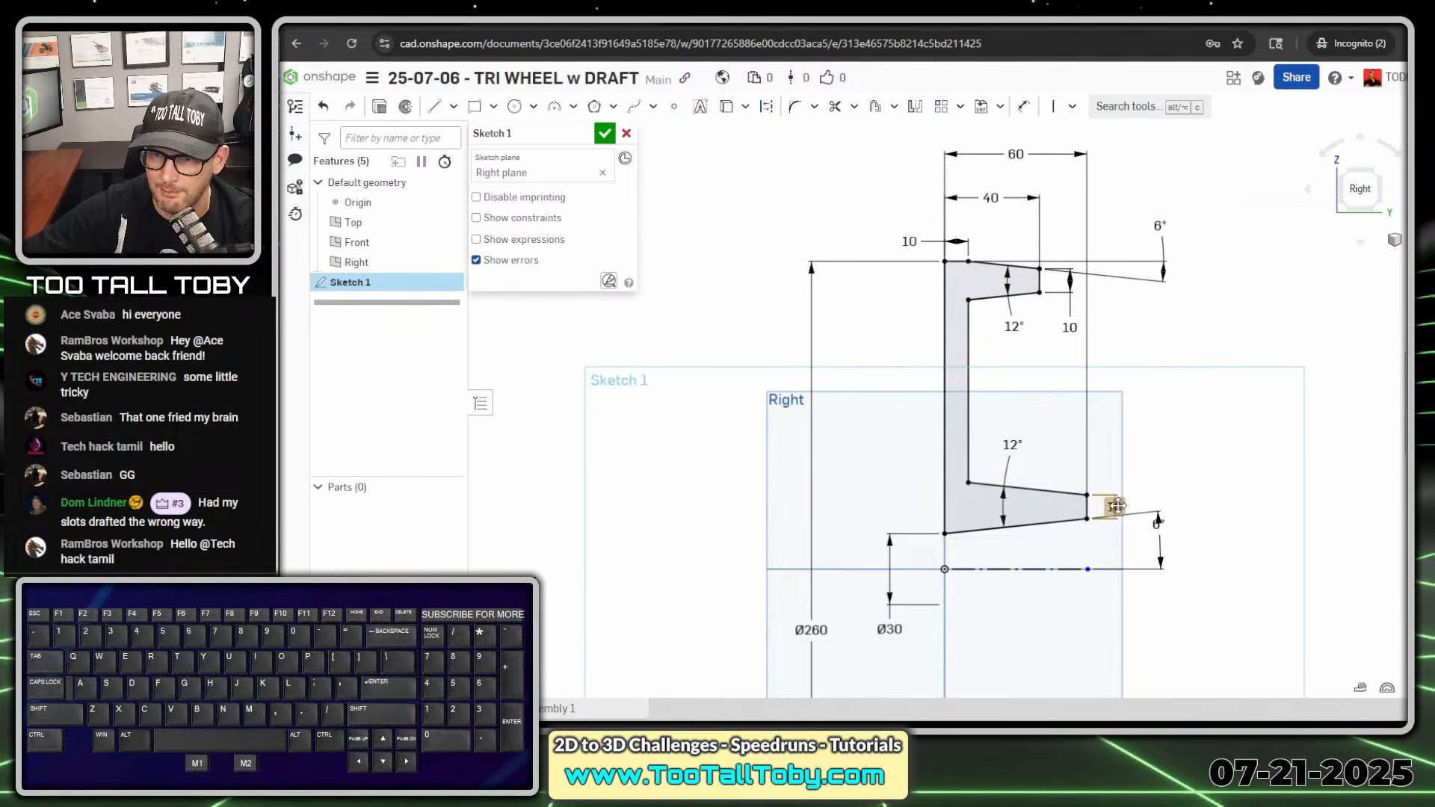
{"action": "left_click_drag", "start_coordinate": [1116, 506], "coordinate": [1119, 455]}
{"action": "left_click_drag", "start_coordinate": [1159, 520], "coordinate": [1187, 541]}
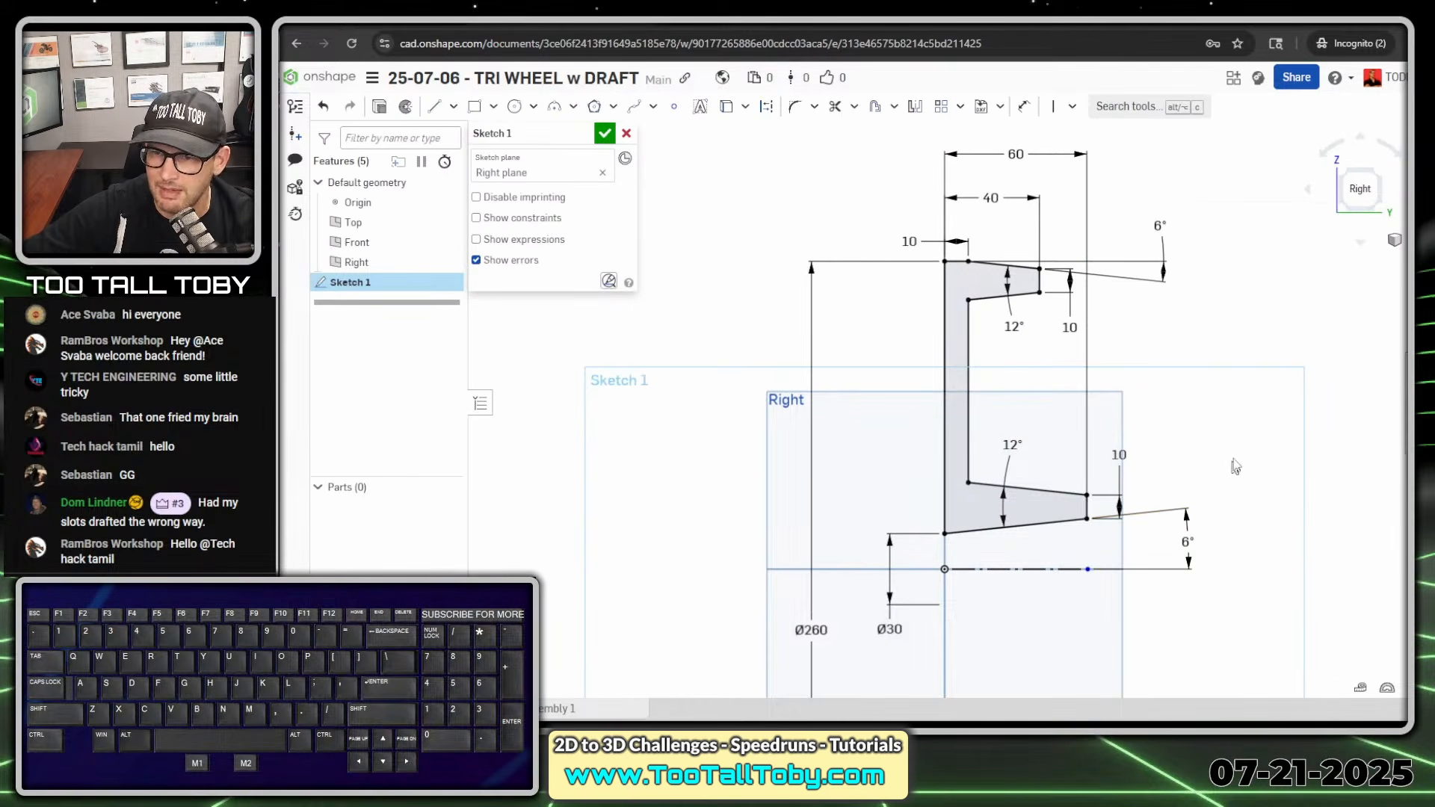
{"action": "left_click", "coordinate": [1227, 467]}
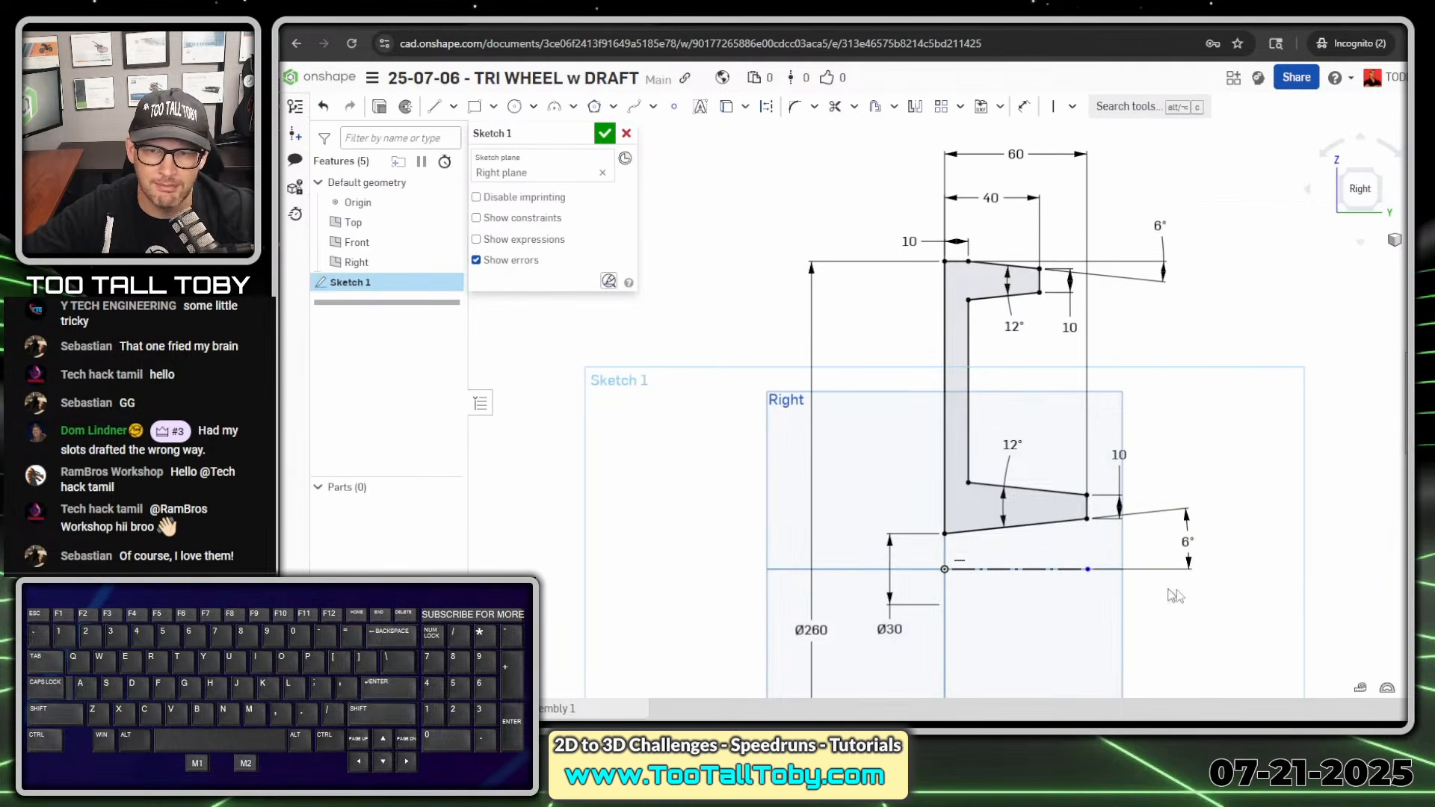
- Revolve the sketch profile as a new solid, full turn, about the horizontal construction line
{"action": "left_click", "coordinate": [405, 109]}
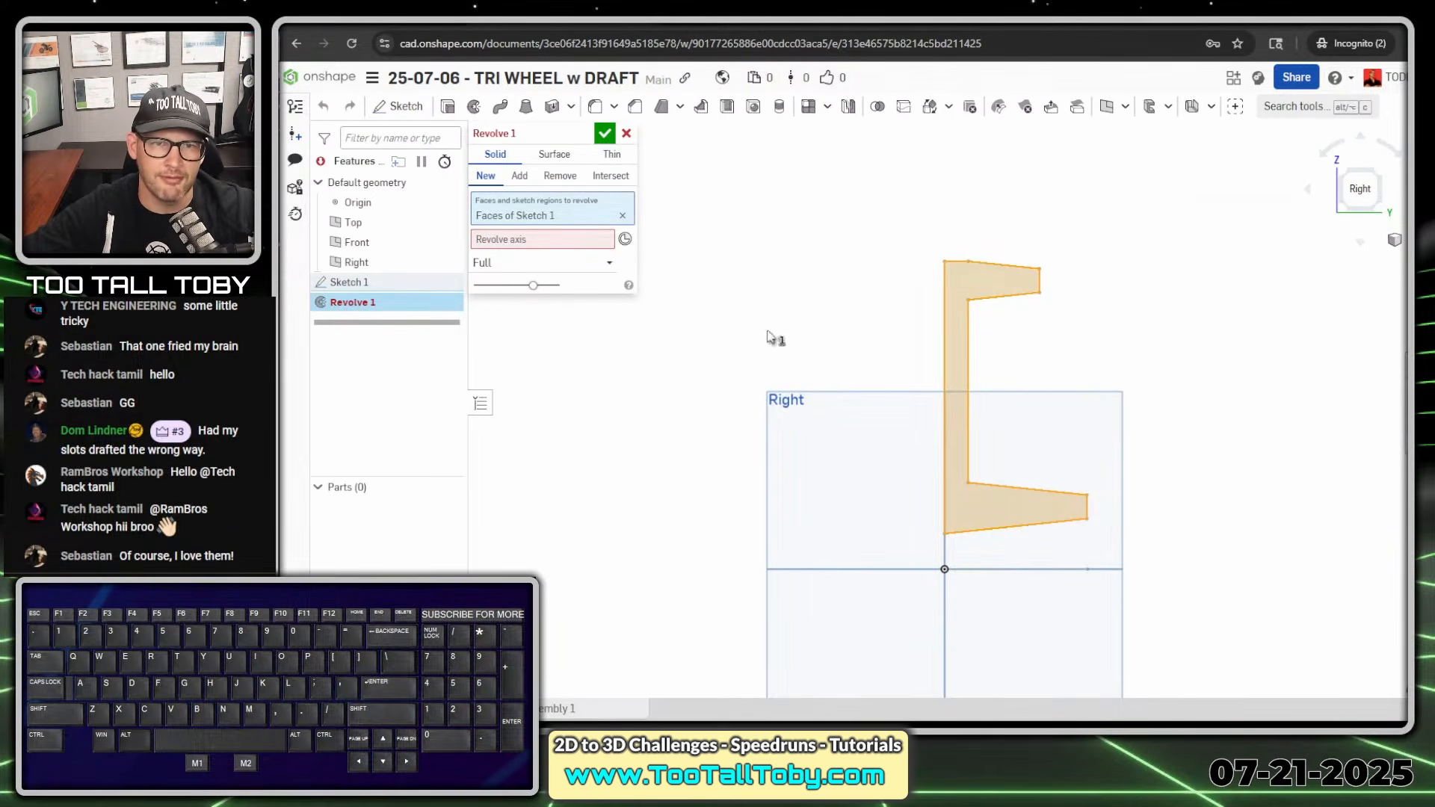
{"action": "key", "text": "alt+1"}
{"action": "left_click", "coordinate": [640, 282]}
{"action": "left_click_drag", "start_coordinate": [514, 144], "coordinate": [725, 111], "text": "ctrl+shift"}
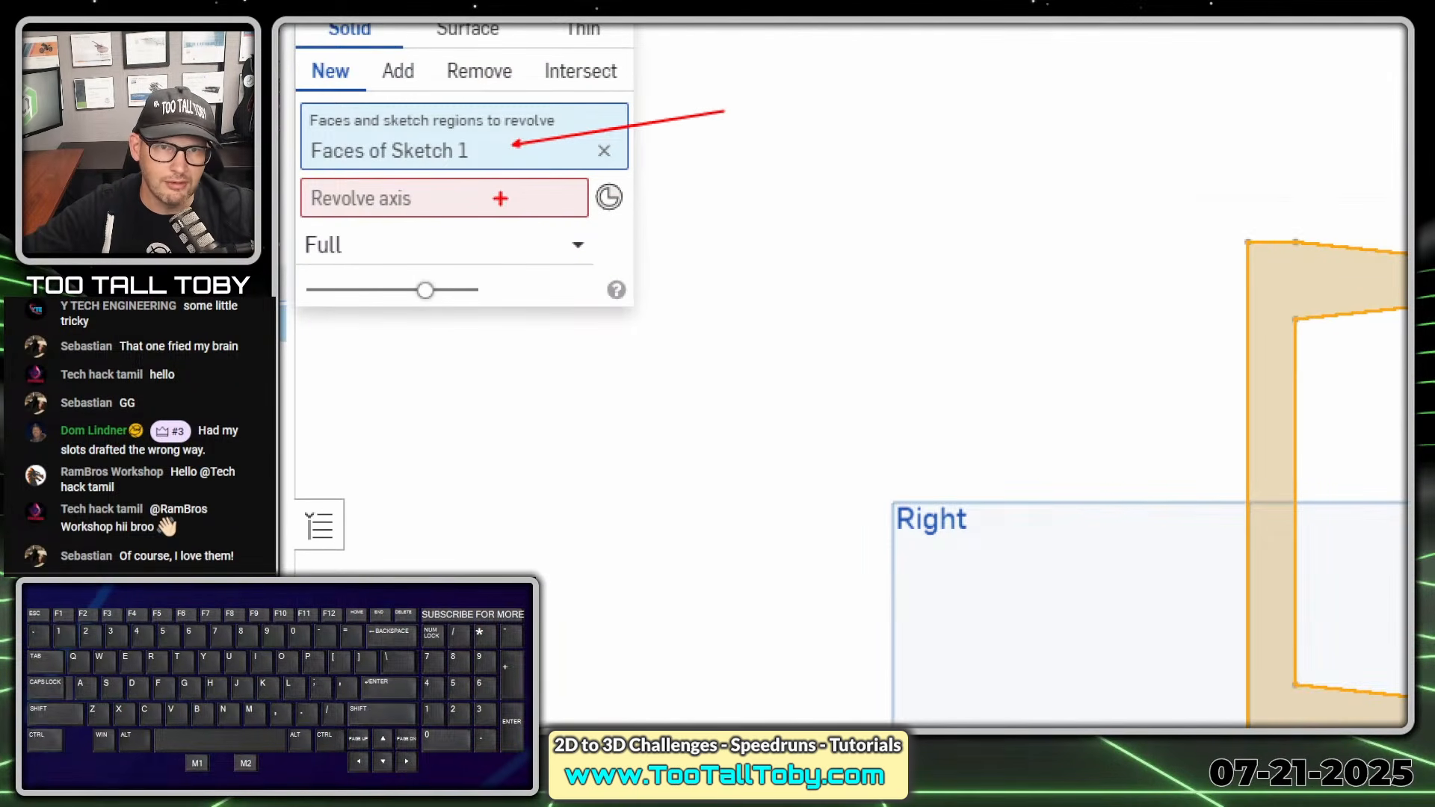
{"action": "left_click_drag", "start_coordinate": [507, 196], "coordinate": [680, 151], "text": "ctrl+shift"}
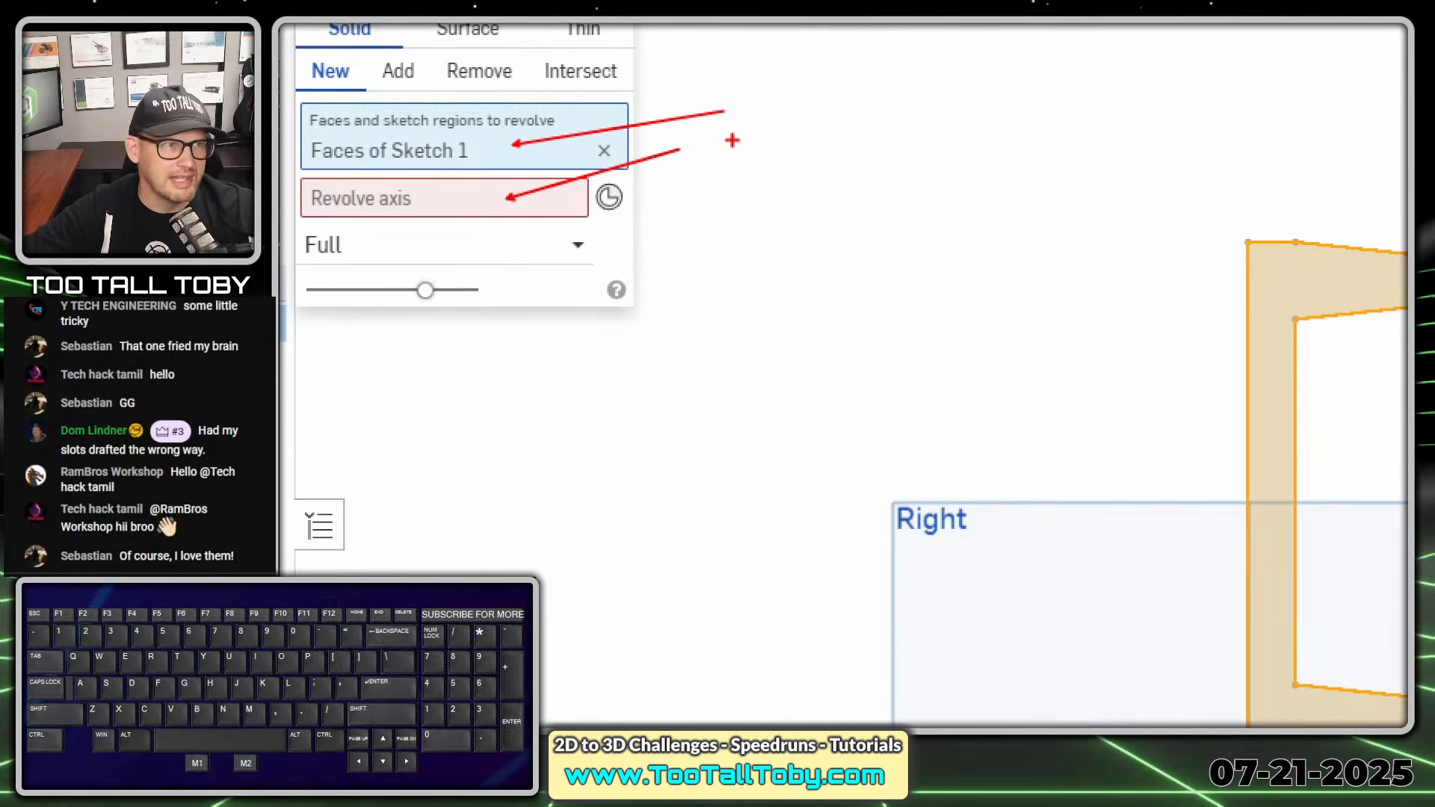
{"action": "key", "text": "alt+1"}
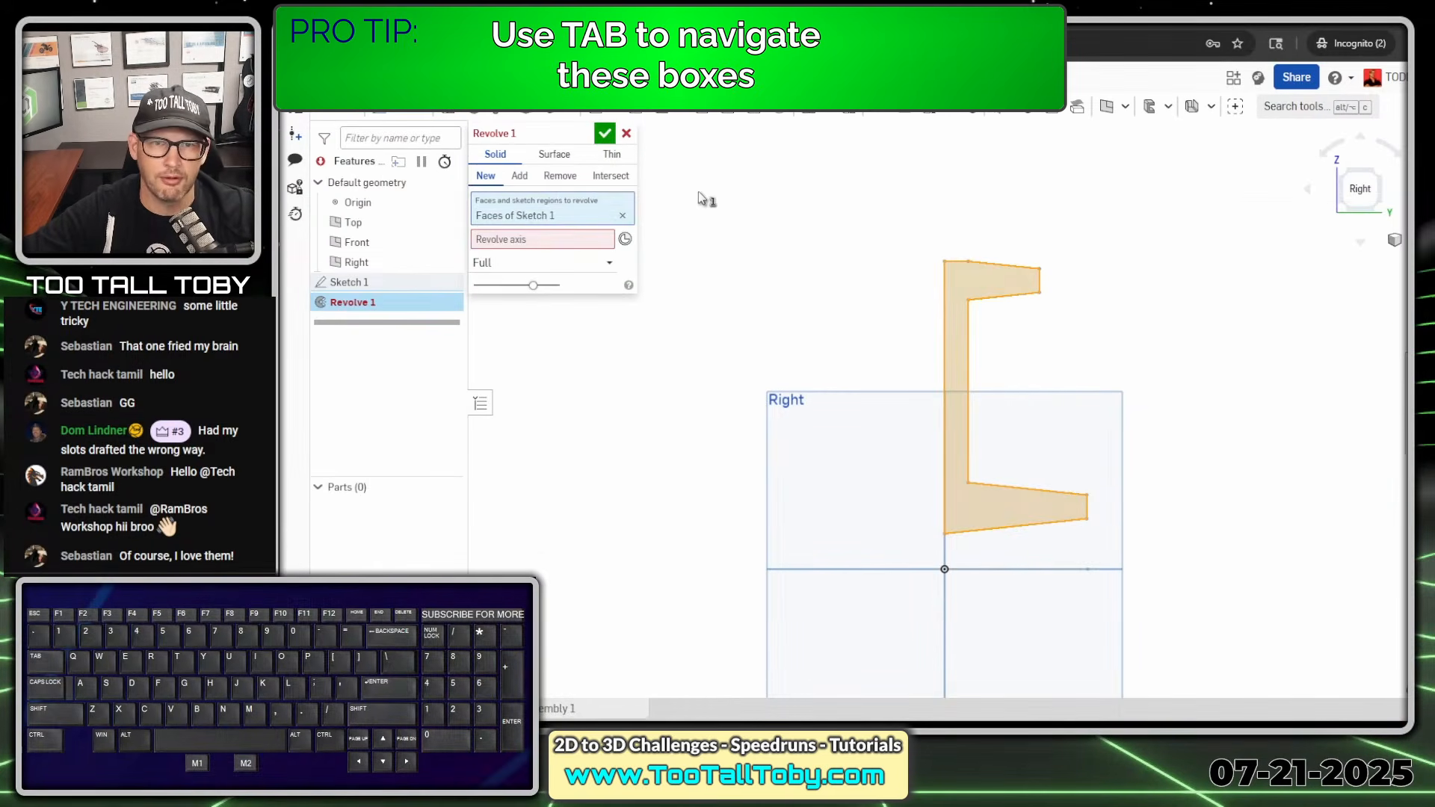
{"action": "key", "text": "Tab"}
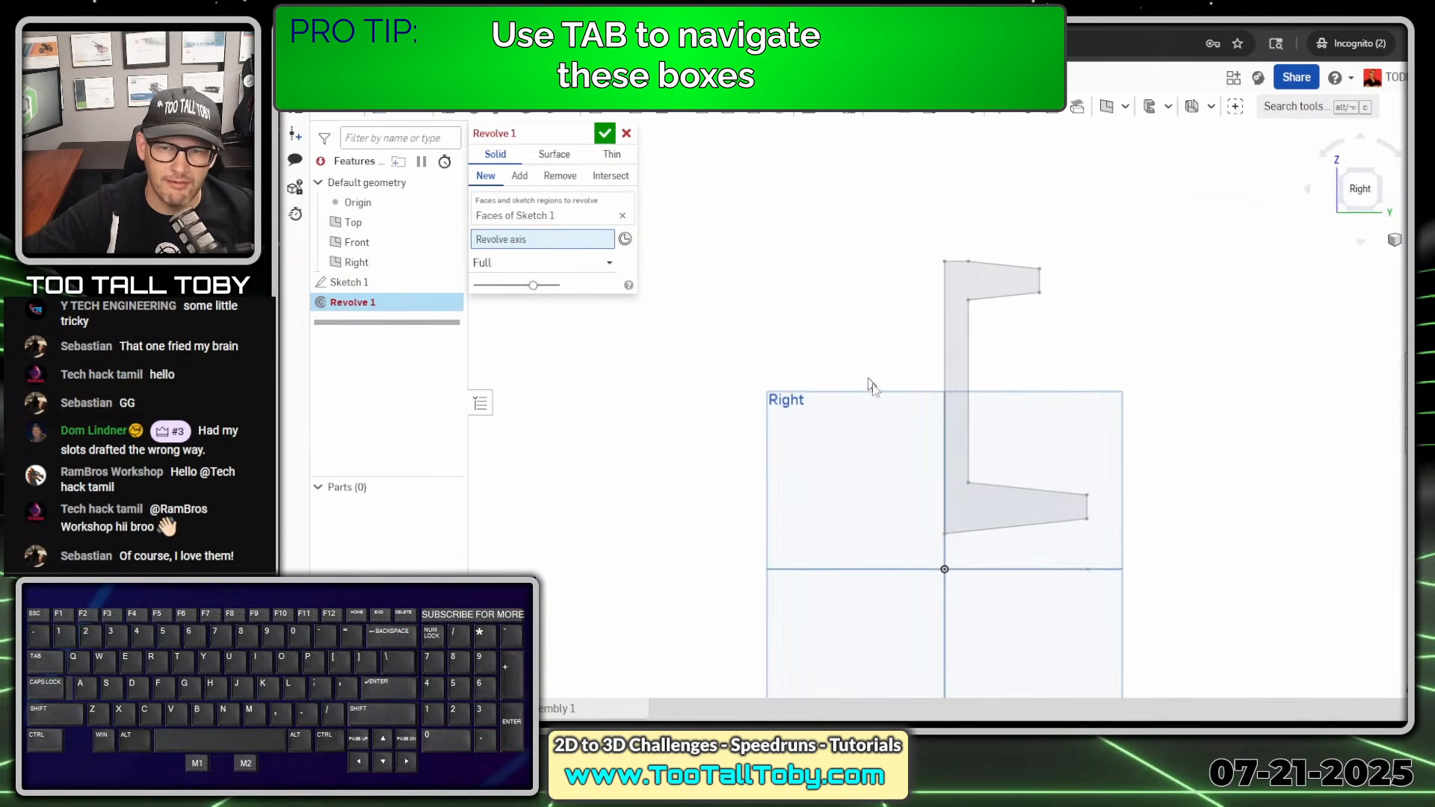
{"action": "left_click", "coordinate": [1017, 567]}
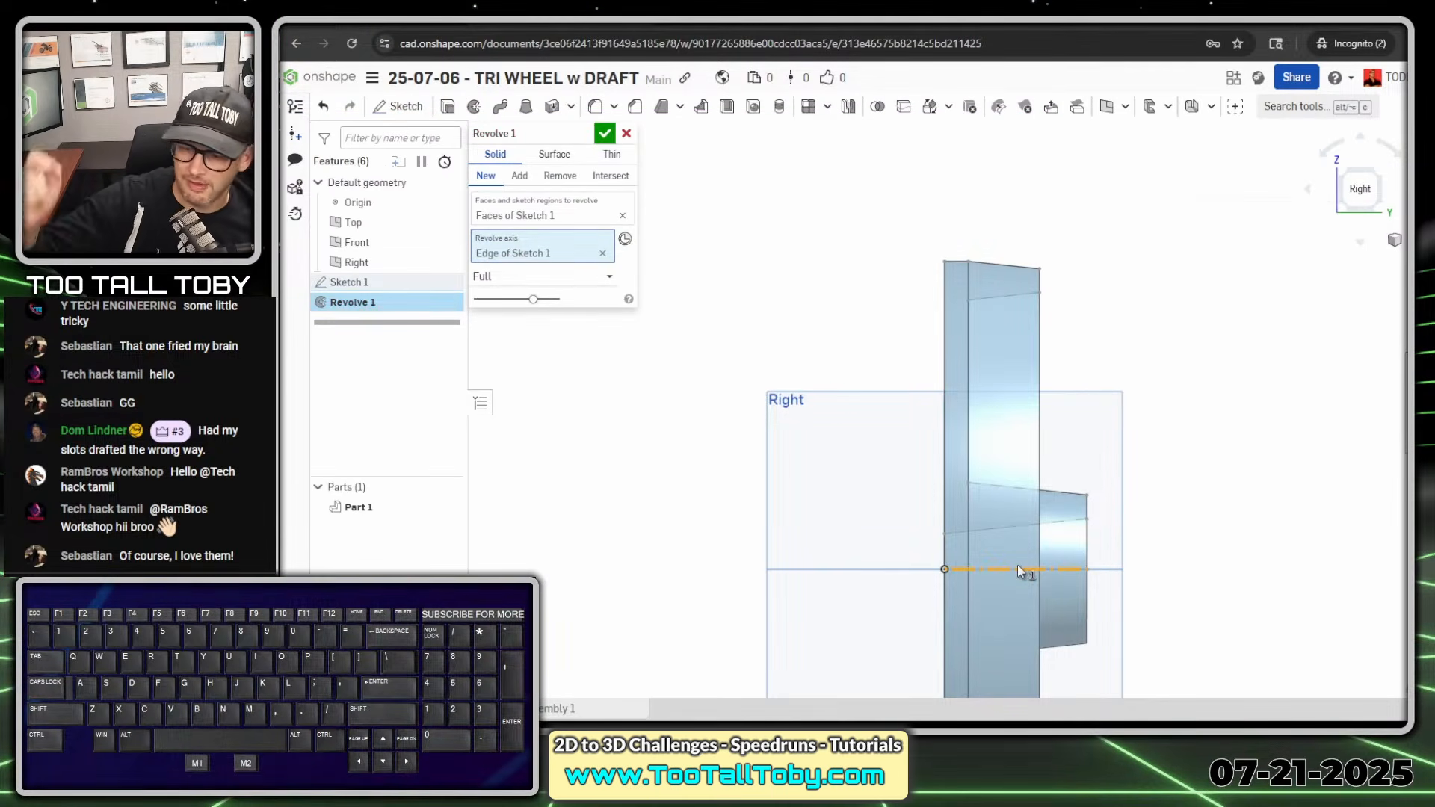
{"action": "key", "text": "Return"}
- Examine the revolved wheel from the hub side and in the isometric view
{"action": "right_click_drag", "start_coordinate": [1012, 564], "coordinate": [897, 622]}
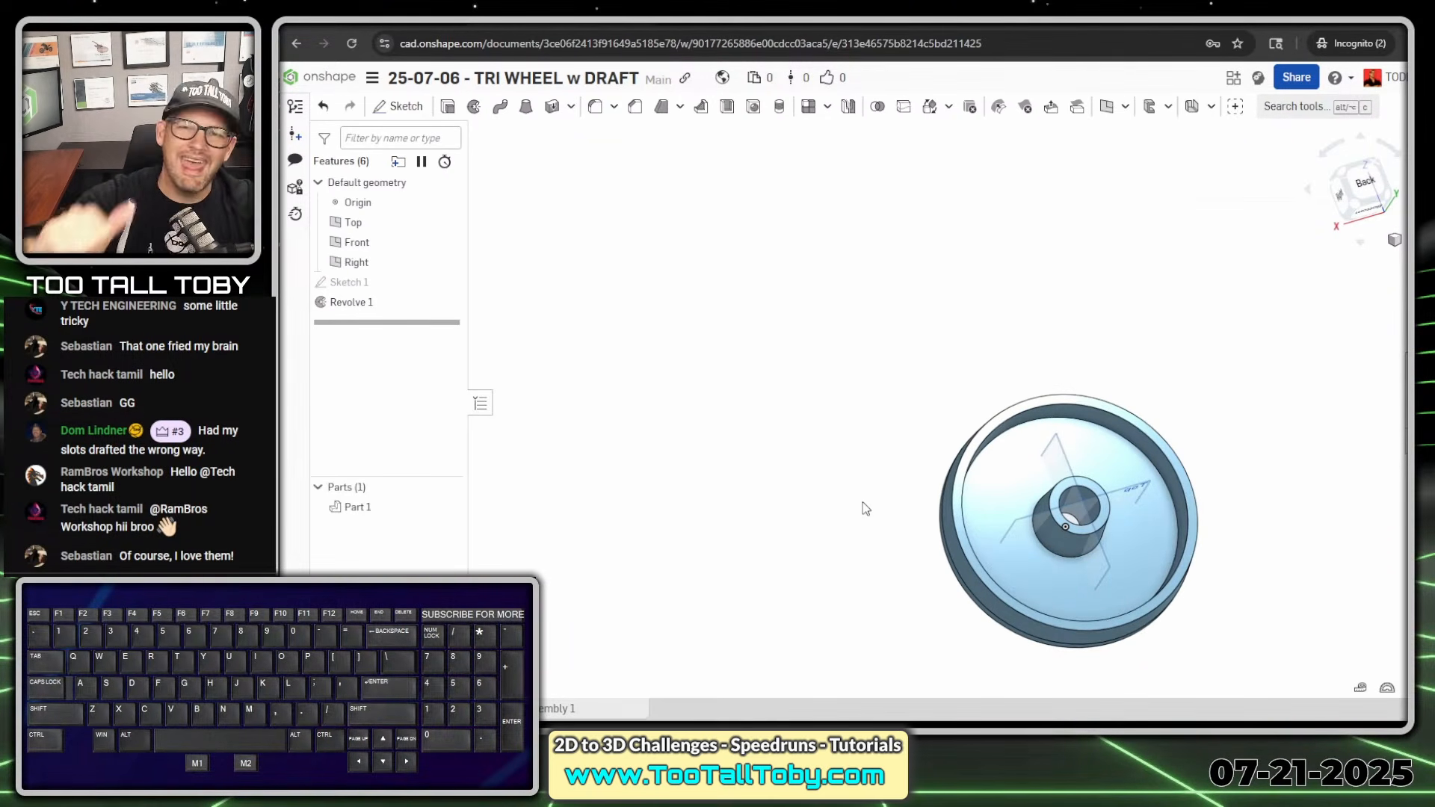
{"action": "right_click_drag", "start_coordinate": [1092, 593], "coordinate": [985, 387], "text": "ctrl"}
{"action": "scroll", "coordinate": [966, 296], "scroll_direction": "up", "scroll_amount": 3}
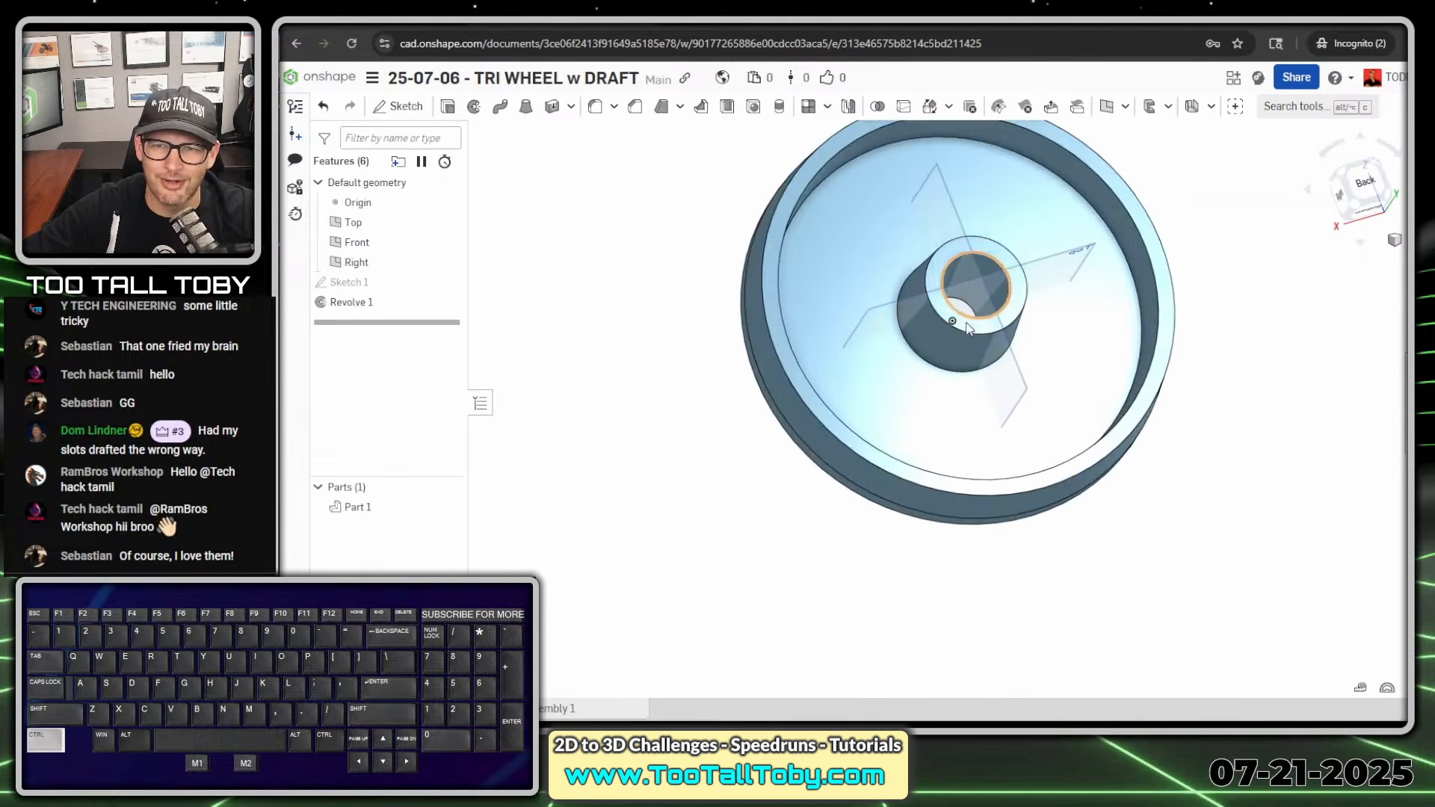
{"action": "right_click_drag", "start_coordinate": [940, 321], "coordinate": [956, 375], "text": "ctrl"}
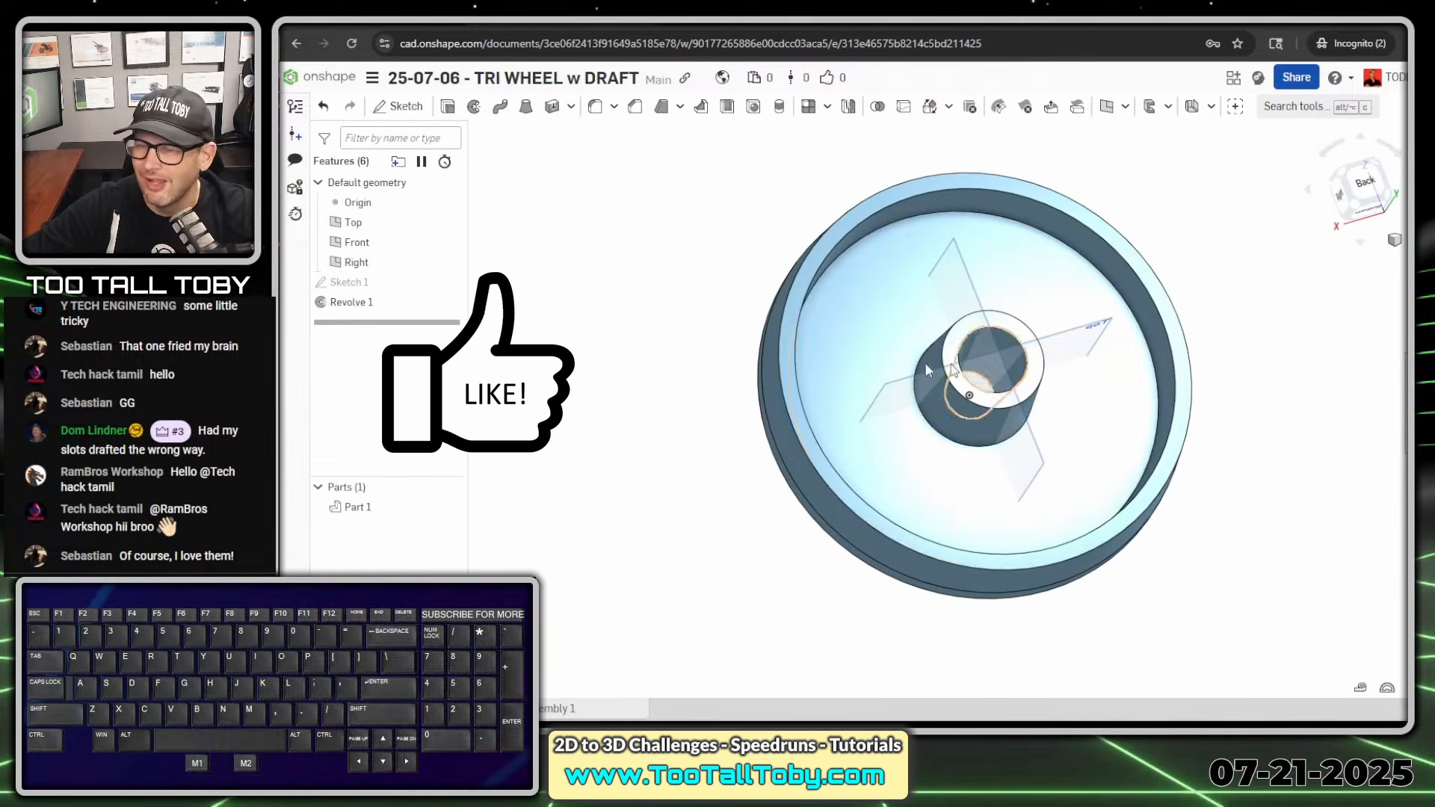
{"action": "left_click", "coordinate": [647, 336]}
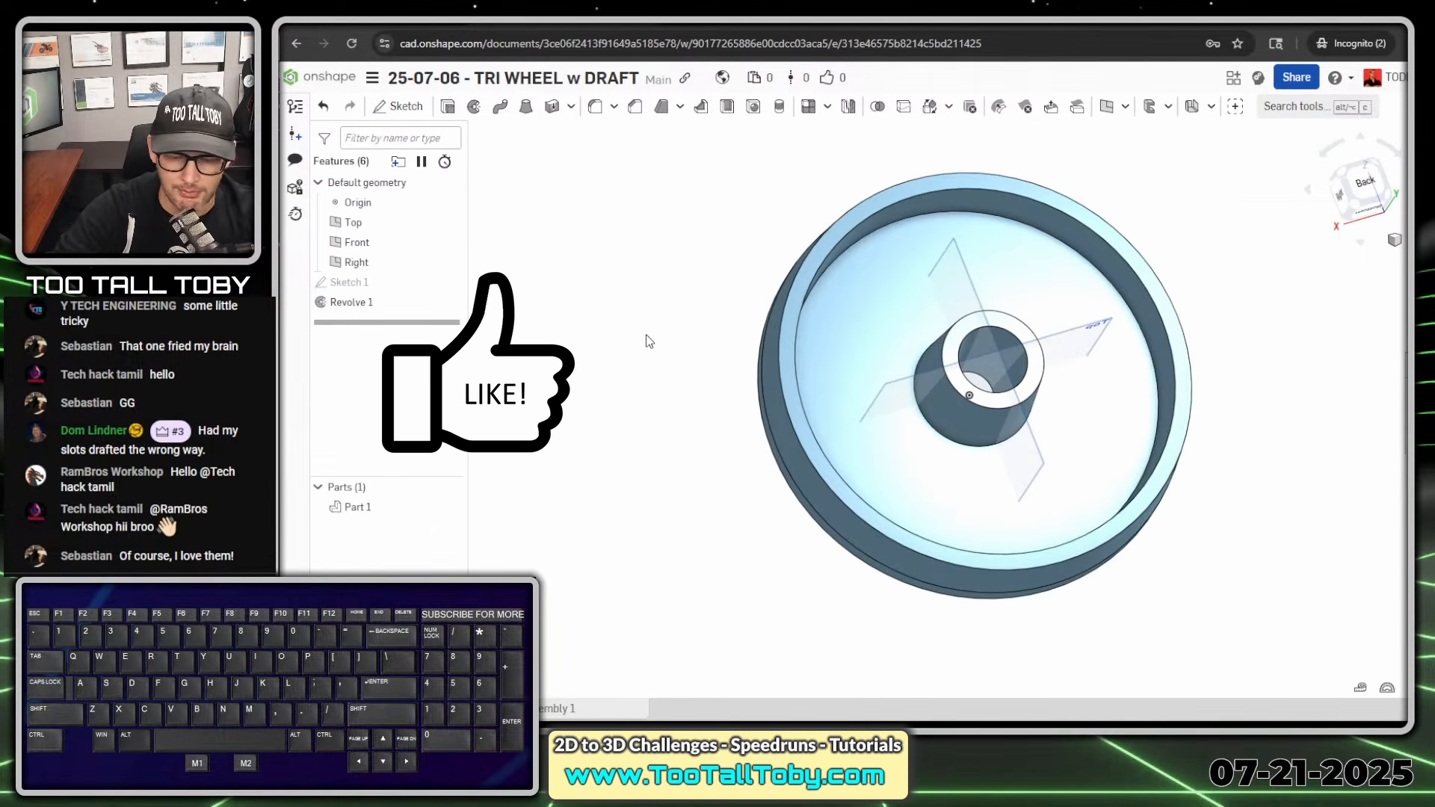
{"action": "key", "text": "shift+7"}
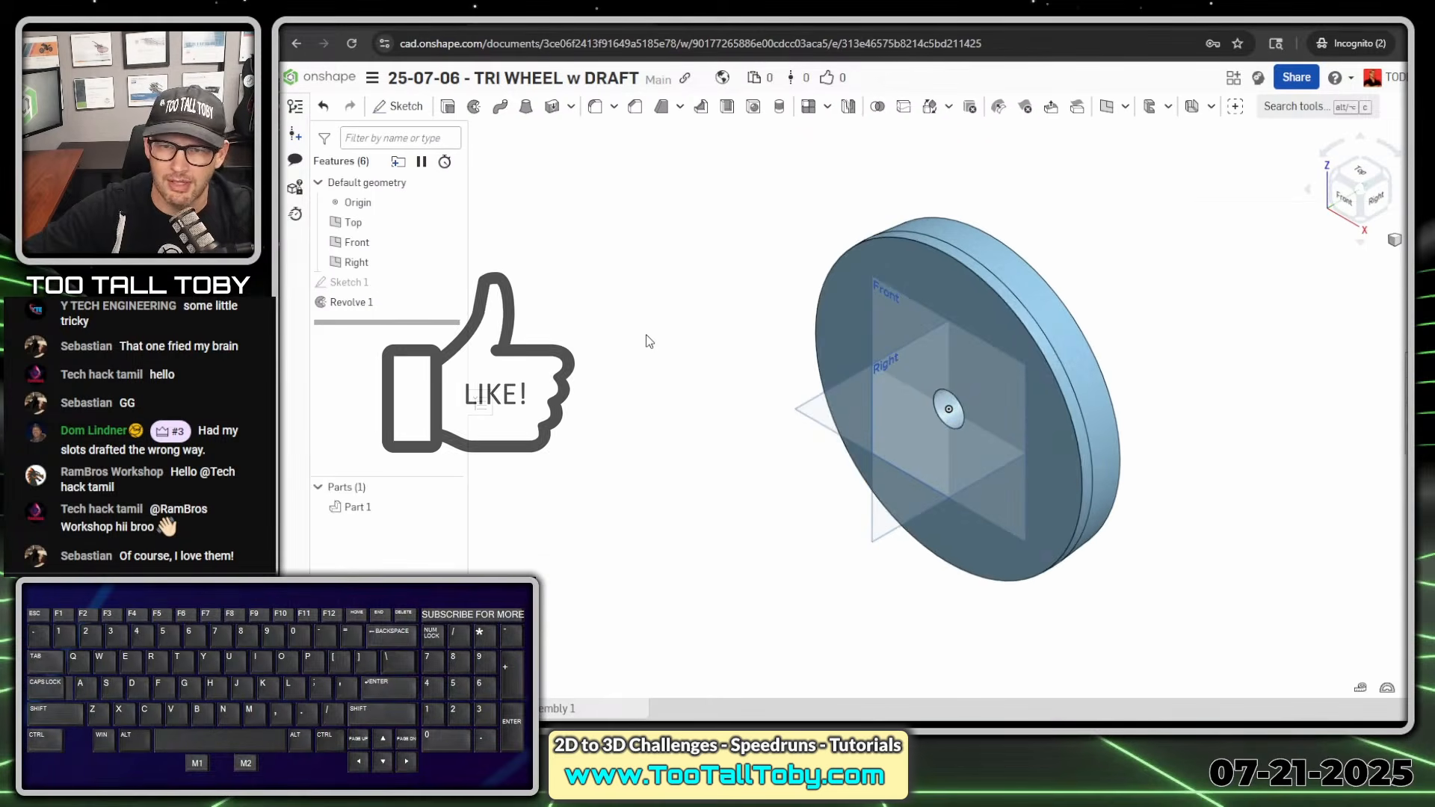
{"action": "right_click_drag", "start_coordinate": [921, 420], "coordinate": [762, 494]}
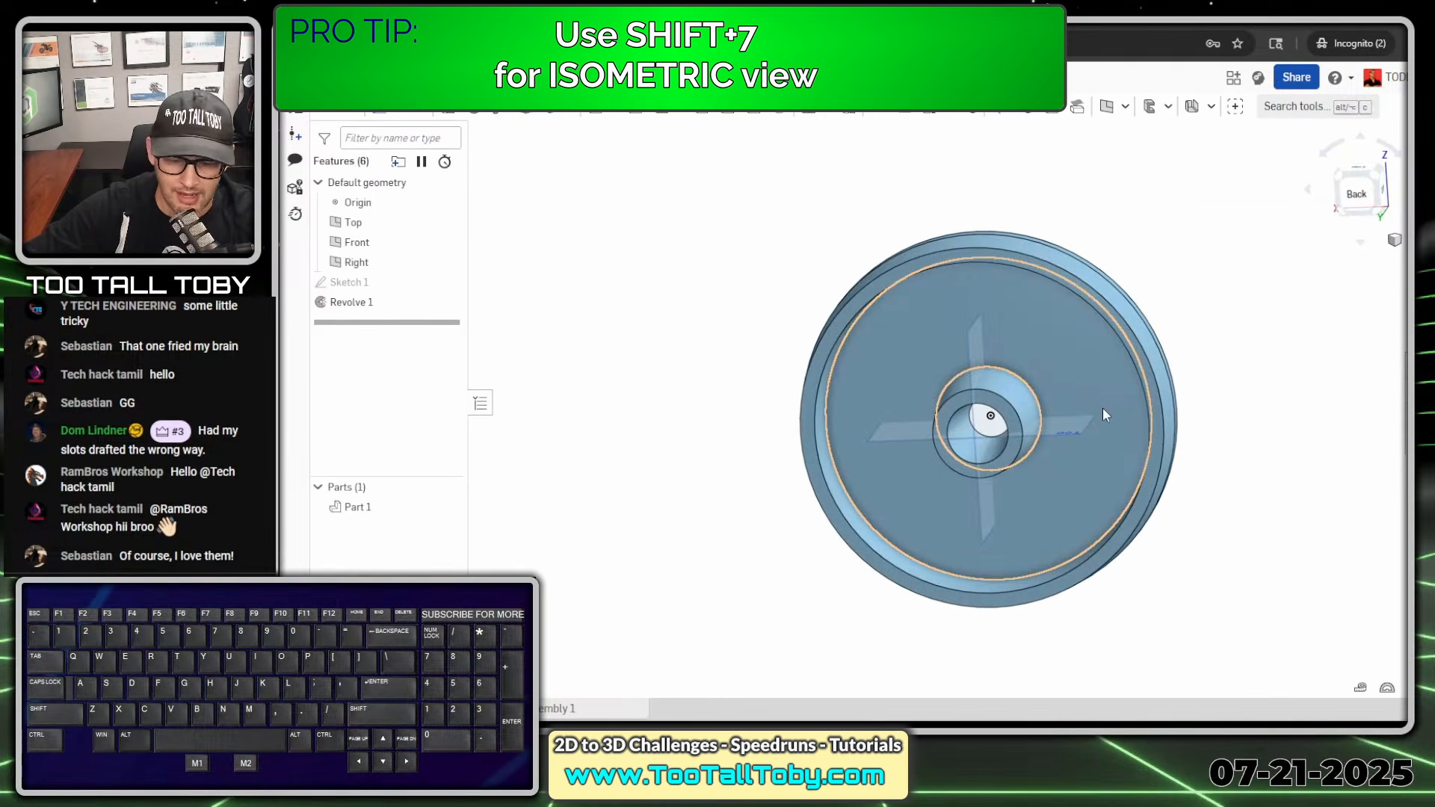
{"action": "key", "text": "alt+1"}
{"action": "left_click", "coordinate": [955, 194]}
{"action": "left_click_drag", "start_coordinate": [905, 139], "coordinate": [943, 721]}
{"action": "left_click_drag", "start_coordinate": [951, 517], "coordinate": [964, 647]}
{"action": "key", "text": "alt+1"}
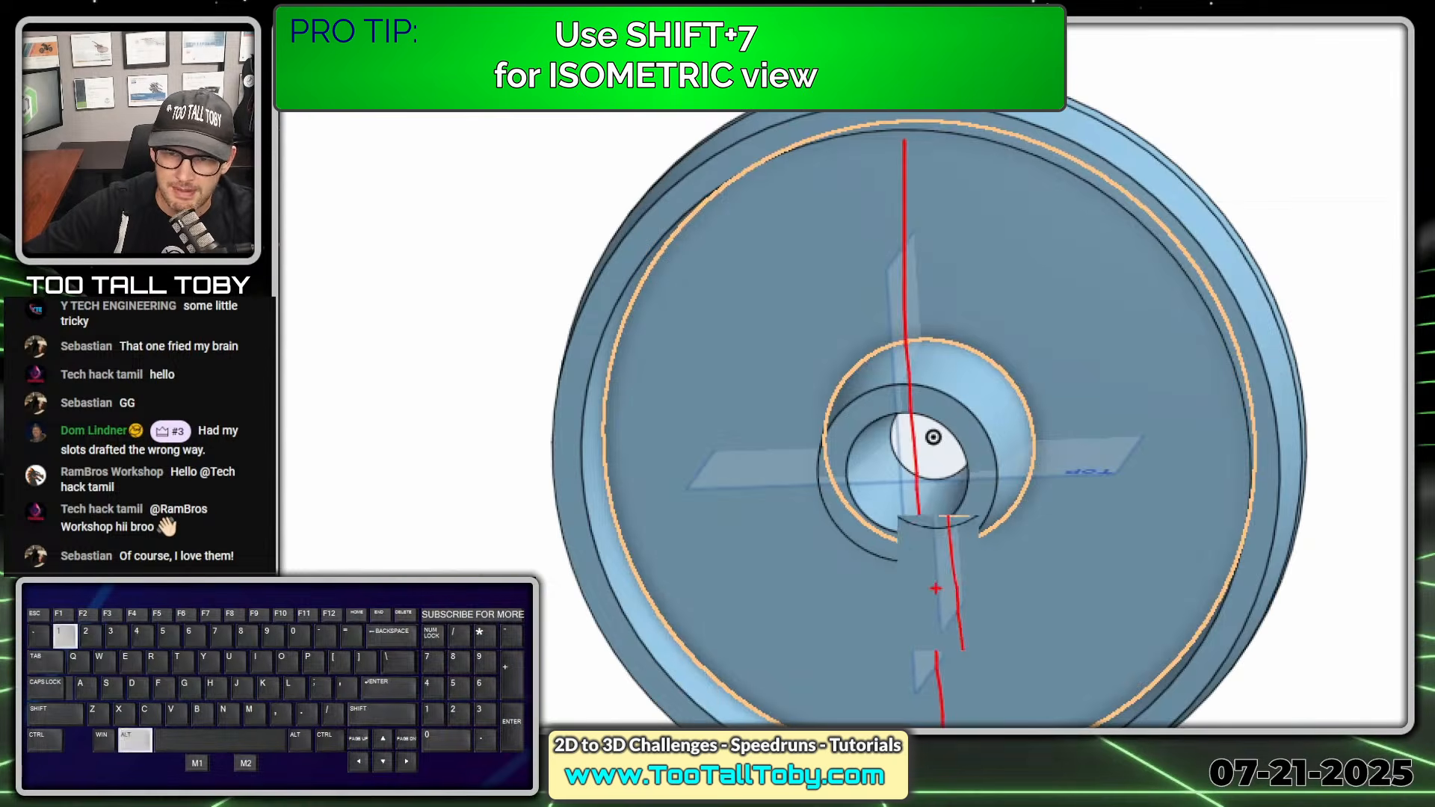
- Start a new sketch on the Right plane that cuts through the revolved wheel
{"action": "right_click_drag", "start_coordinate": [976, 514], "coordinate": [1092, 499]}
{"action": "left_click", "coordinate": [1092, 498]}
{"action": "key", "text": "s"}
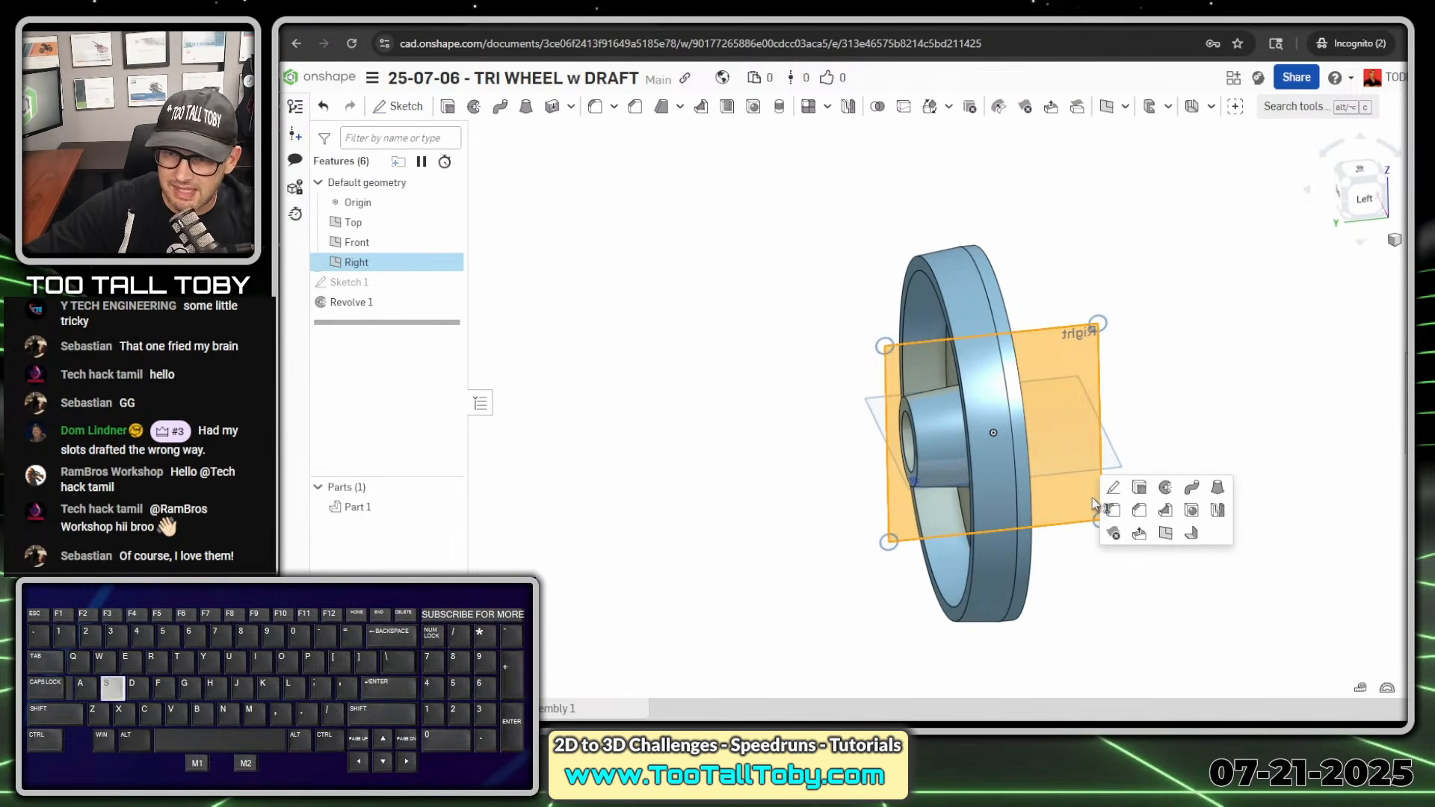
{"action": "left_click", "coordinate": [1114, 490]}
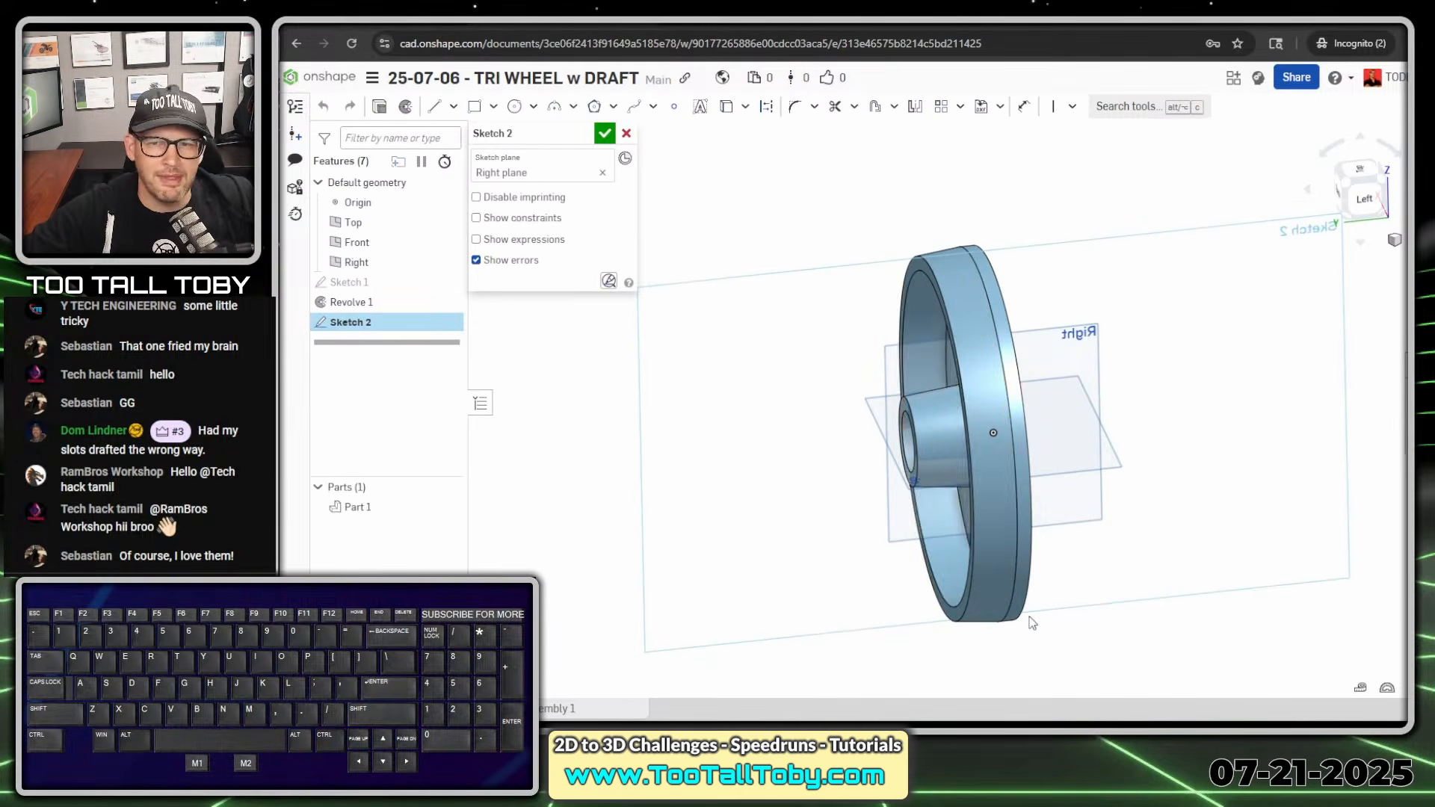
{"action": "right_click_drag", "start_coordinate": [1036, 626], "coordinate": [976, 665]}
{"action": "scroll", "coordinate": [973, 660], "scroll_direction": "up", "scroll_amount": 1}
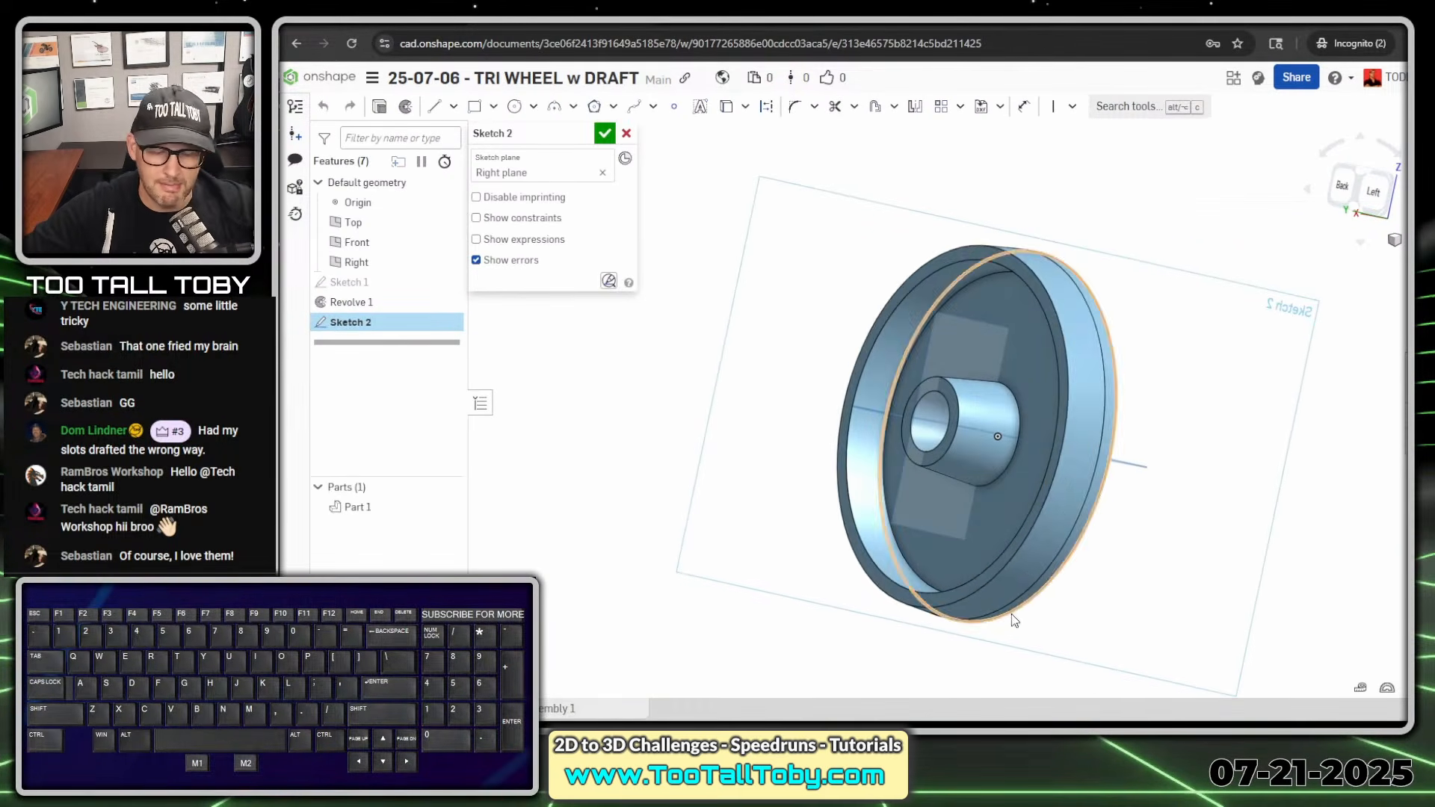
{"action": "right_click_drag", "start_coordinate": [1010, 563], "coordinate": [1033, 450], "text": "ctrl"}
{"action": "scroll", "coordinate": [987, 337], "scroll_direction": "up", "scroll_amount": 1, "text": "ctrl"}
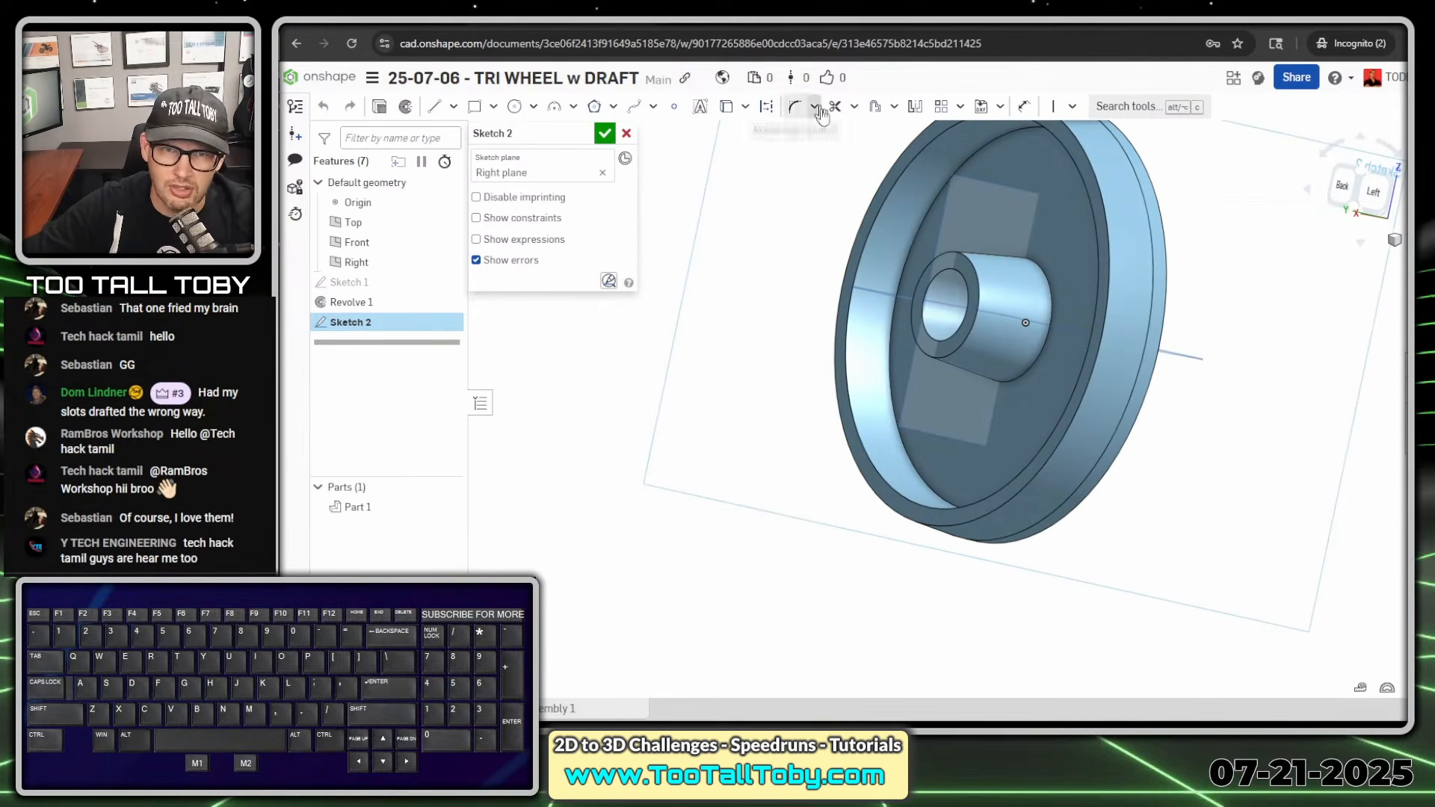
{"action": "key", "text": "alt+1"}
{"action": "left_click", "coordinate": [979, 192]}
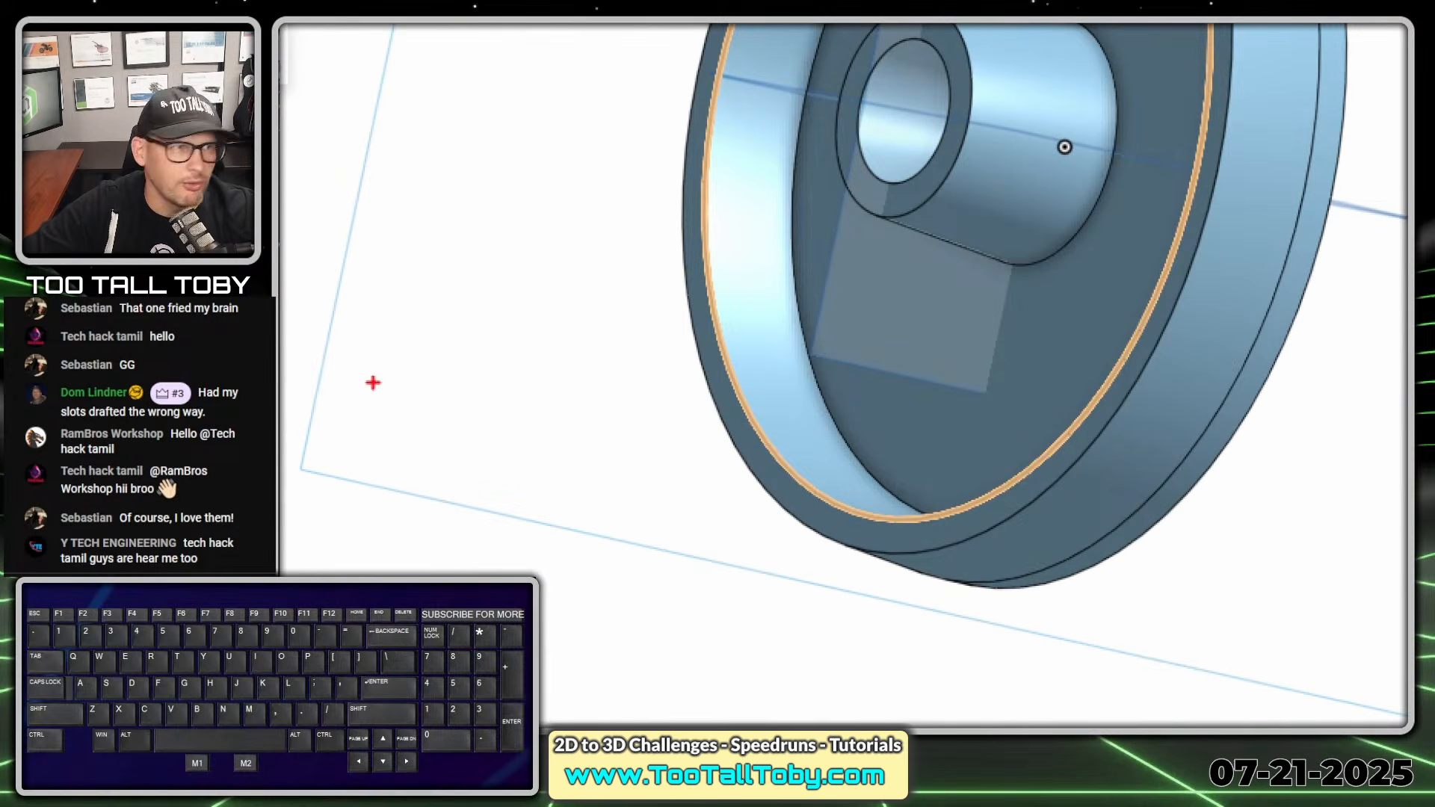
{"action": "left_click_drag", "start_coordinate": [383, 375], "coordinate": [482, 447]}
{"action": "left_click_drag", "start_coordinate": [482, 379], "coordinate": [395, 440]}
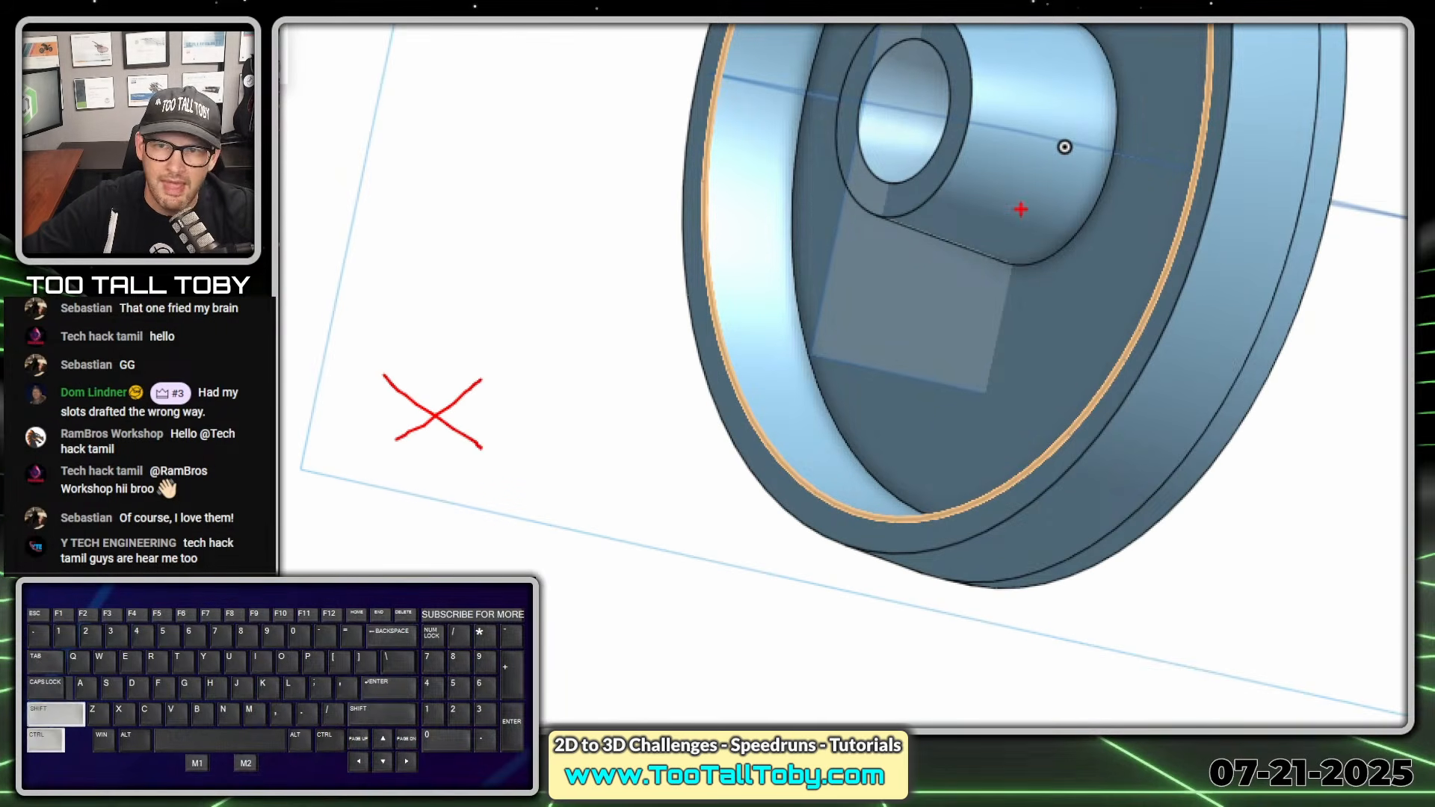
{"action": "left_click_drag", "start_coordinate": [1020, 209], "coordinate": [1081, 337], "text": "ctrl+shift"}
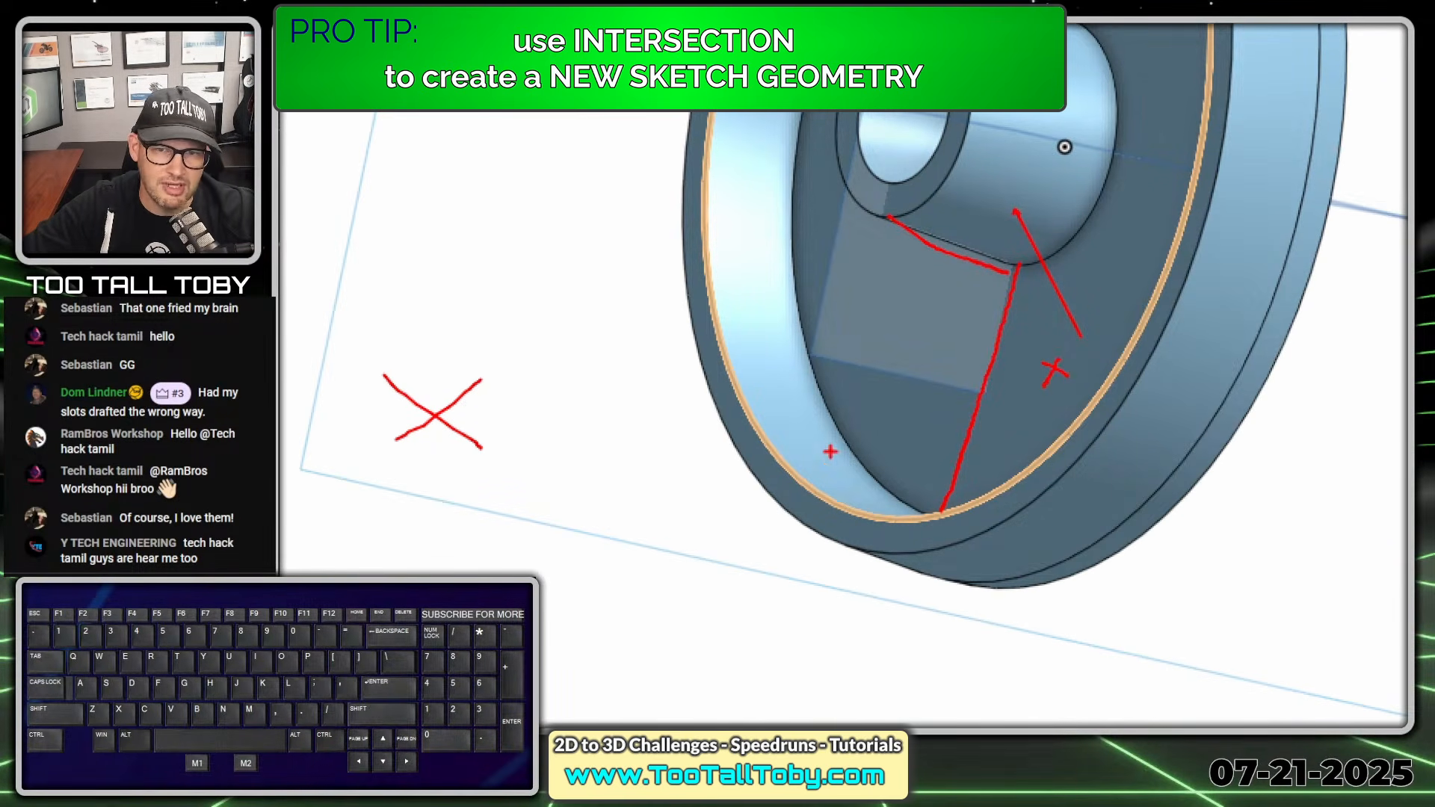
{"action": "left_click_drag", "start_coordinate": [804, 442], "coordinate": [818, 447]}
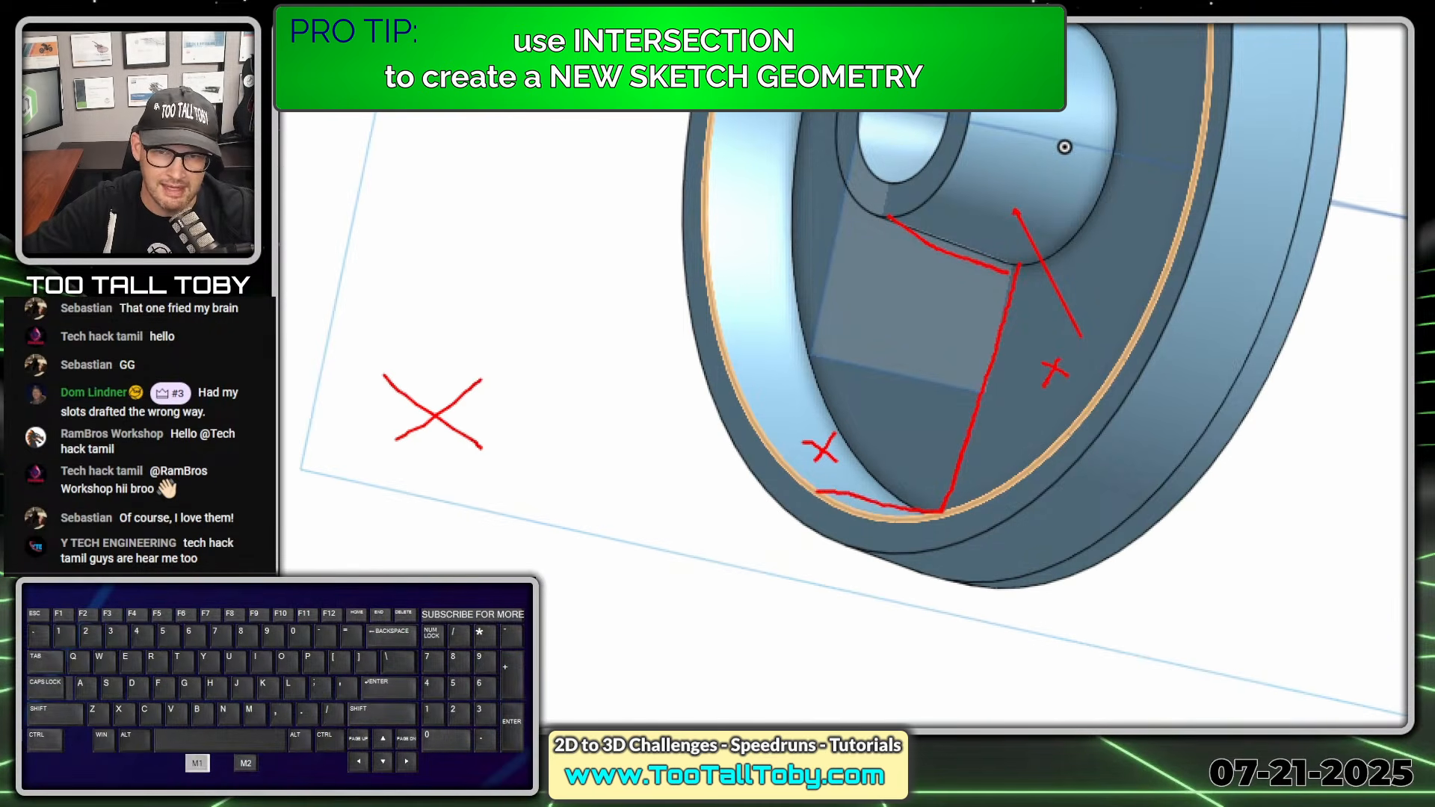
{"action": "left_click_drag", "start_coordinate": [796, 512], "coordinate": [786, 523]}
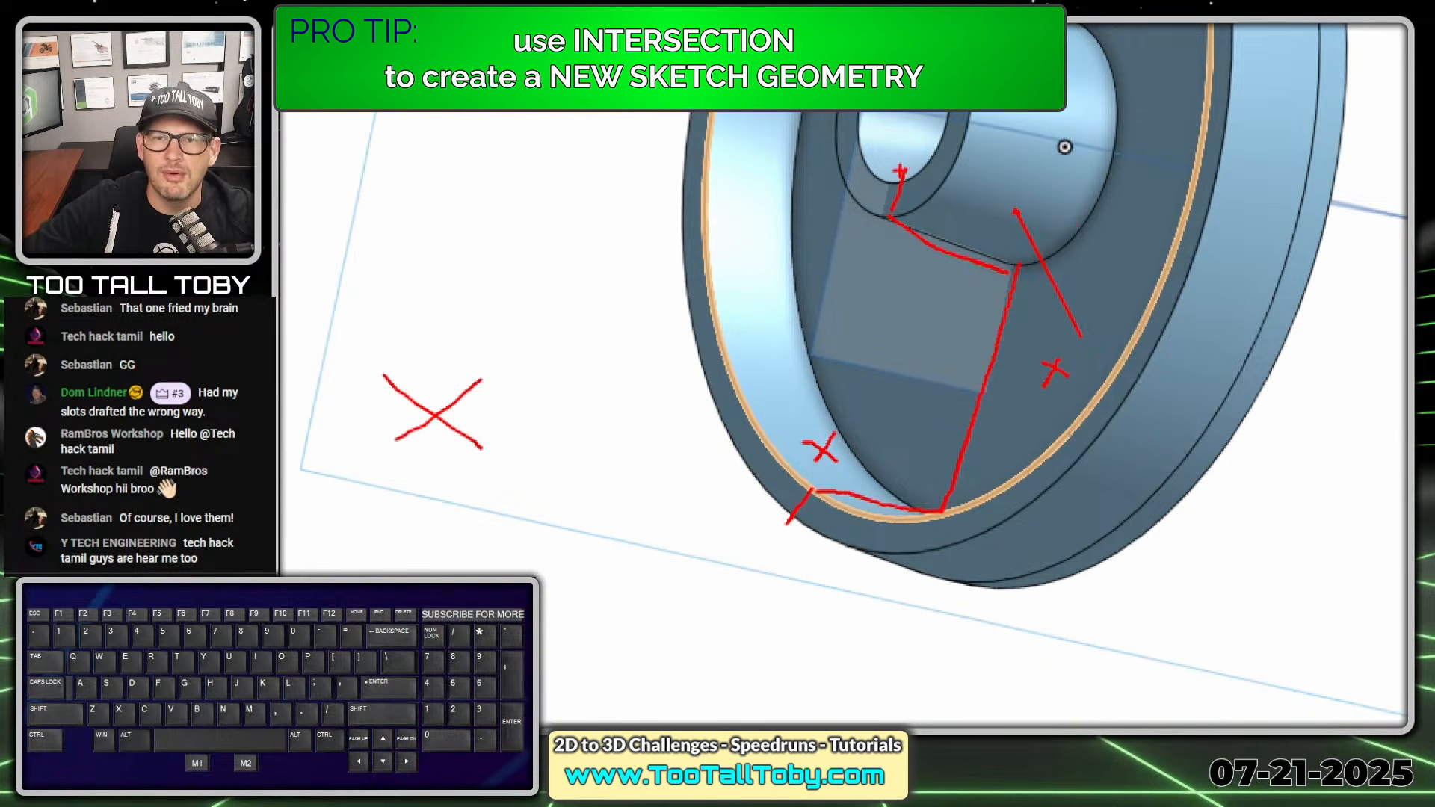
{"action": "left_click_drag", "start_coordinate": [900, 172], "coordinate": [1074, 200]}
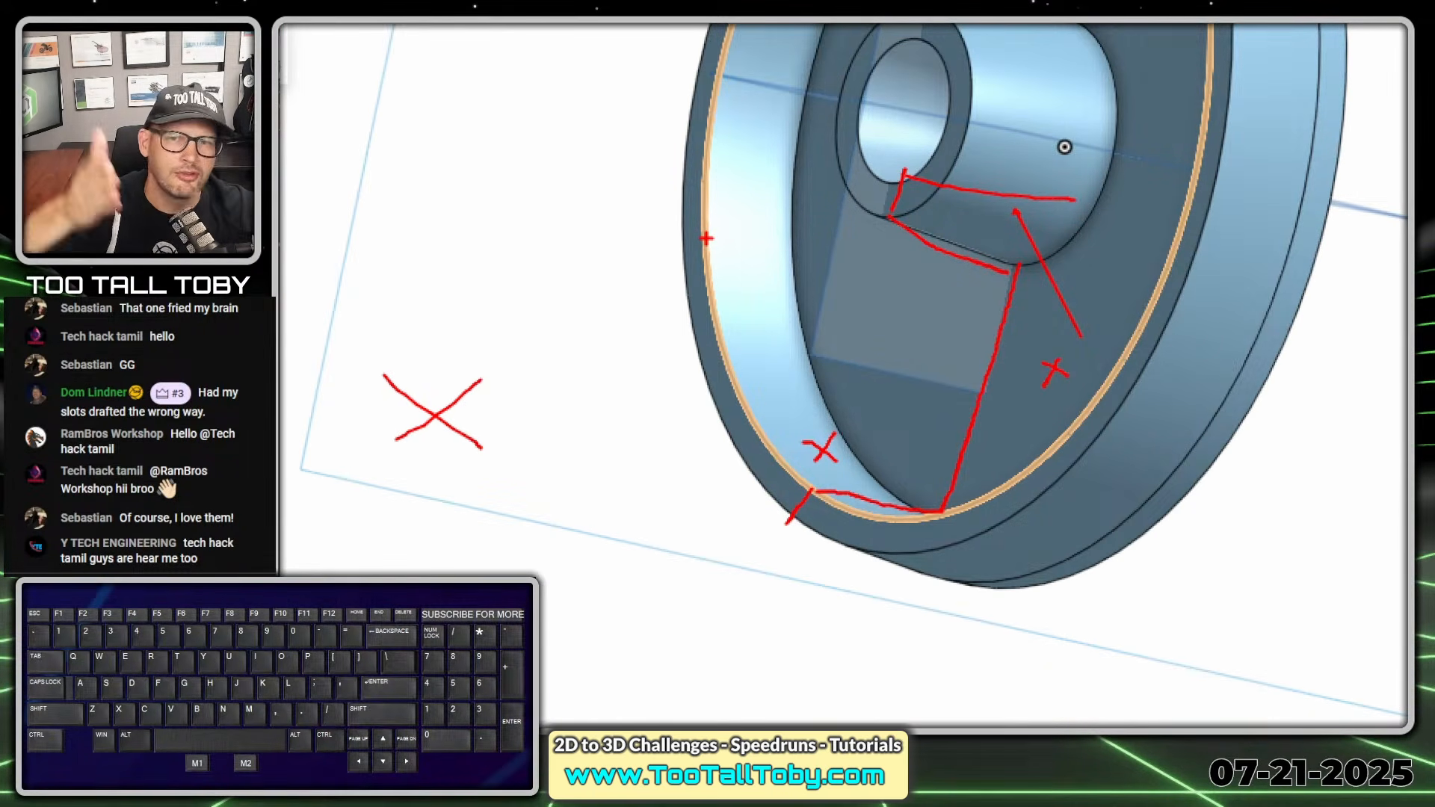
{"action": "key", "text": "alt+1"}
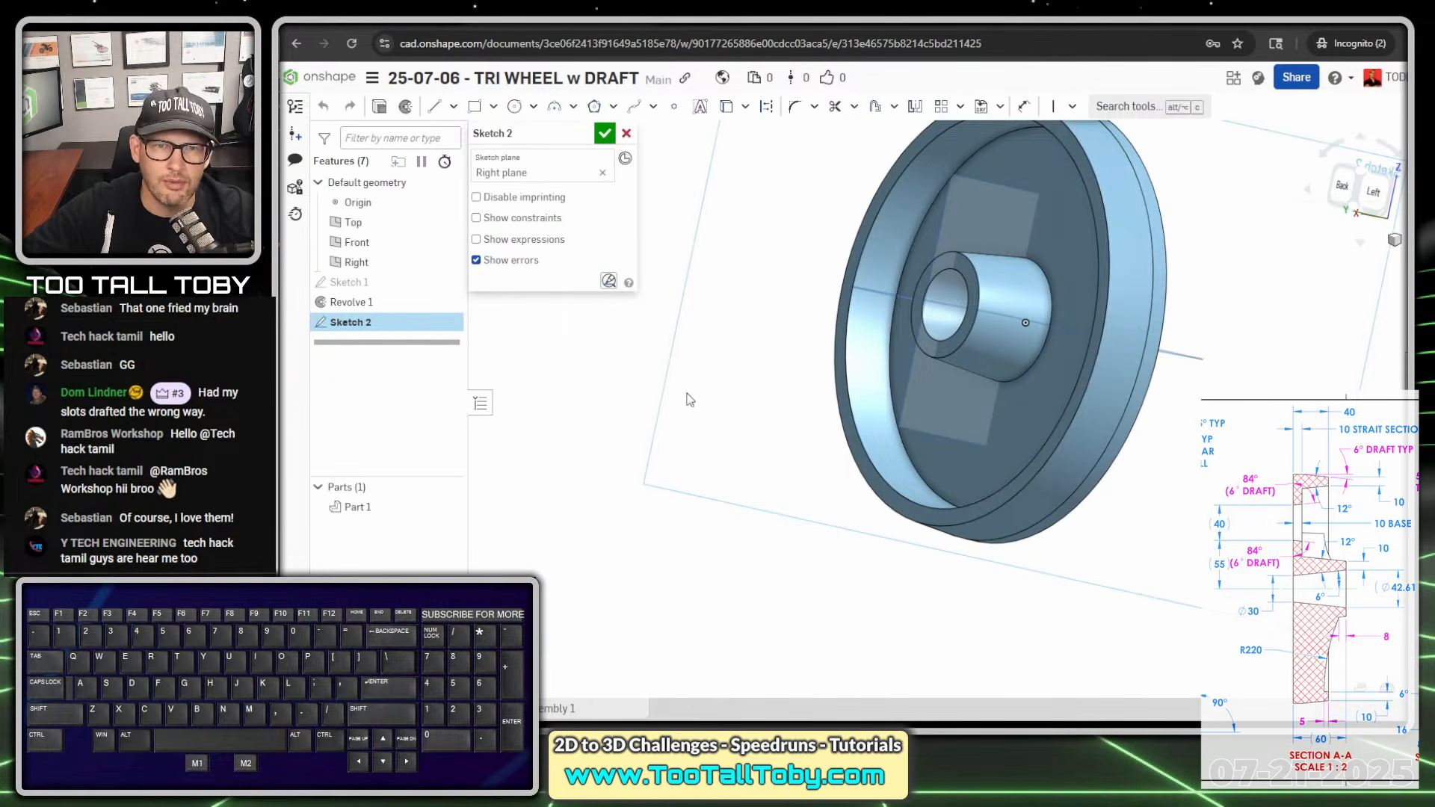
- Use Intersection to add the lines where the hub's annular end face meets the sketch plane
{"action": "left_click", "coordinate": [745, 107]}
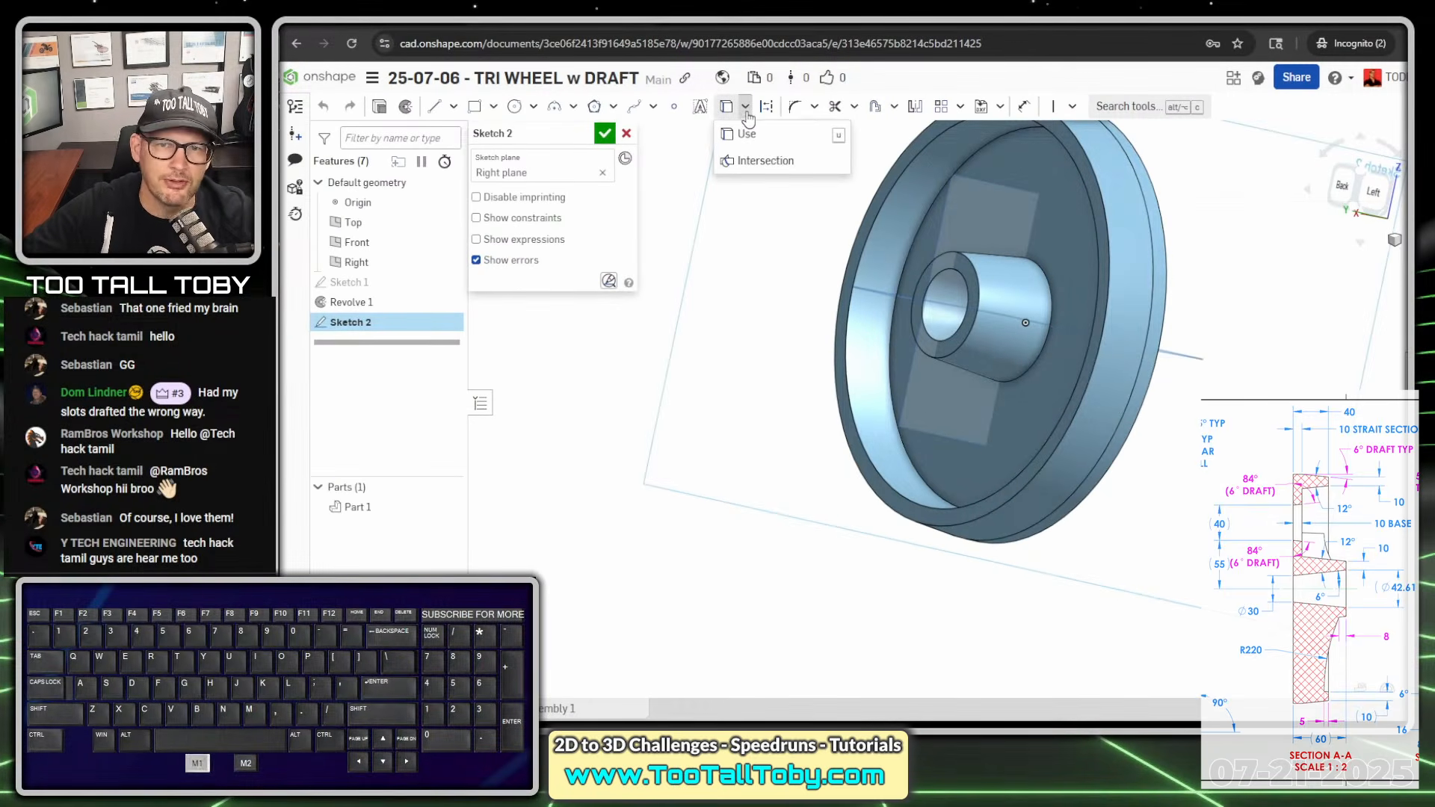
{"action": "left_click", "coordinate": [762, 163]}
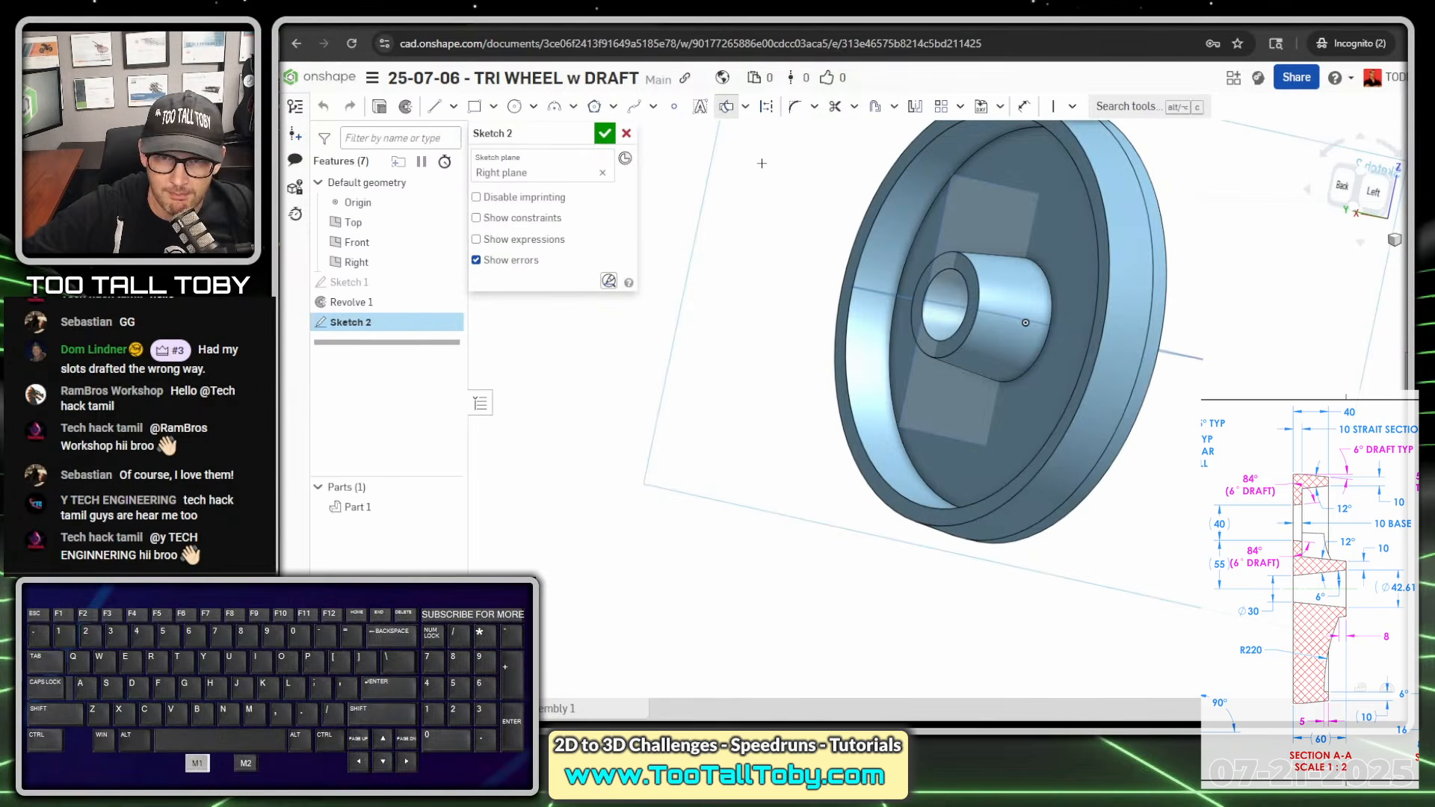
{"action": "left_click", "coordinate": [947, 354]}
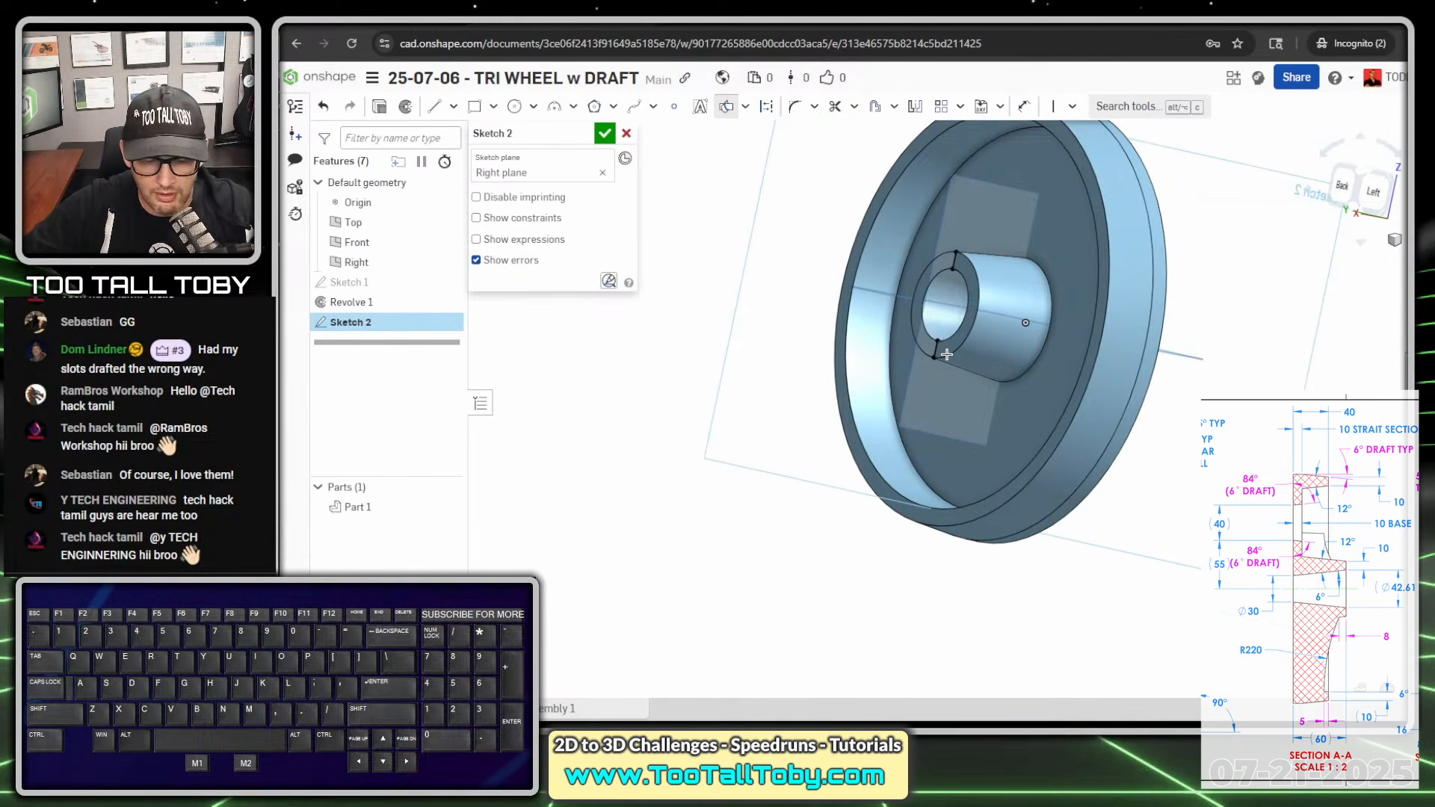
{"action": "key", "text": "ctrl+1"}
{"action": "left_click_drag", "start_coordinate": [942, 353], "coordinate": [964, 388], "text": "ctrl+shift"}
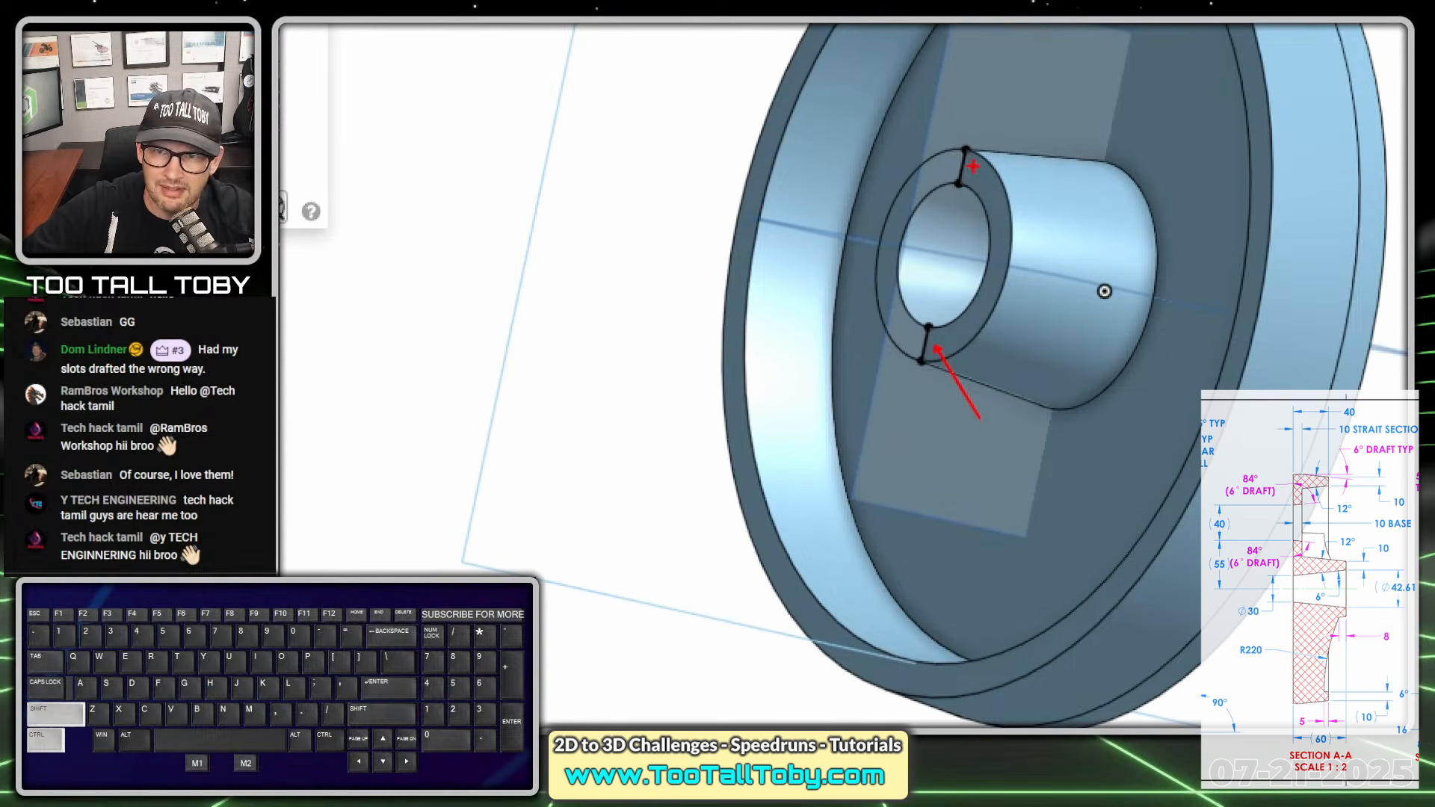
{"action": "left_click_drag", "start_coordinate": [972, 166], "coordinate": [1046, 207], "text": "ctrl+shift"}
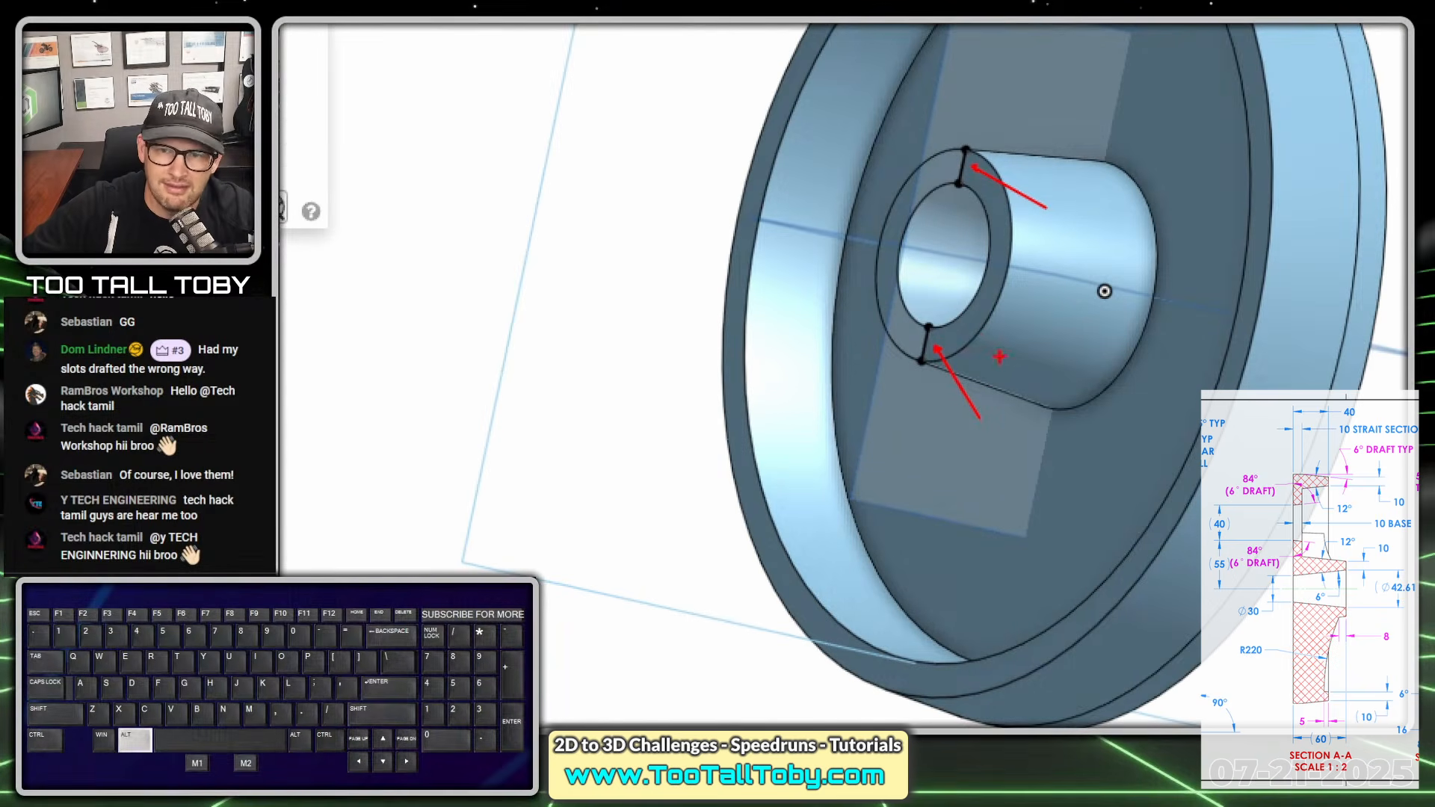
{"action": "key", "text": "Escape"}
- Add intersection lines from the hub's outer wall, the web face, the rim's inner wall and the rim's end face
{"action": "left_click", "coordinate": [981, 357]}
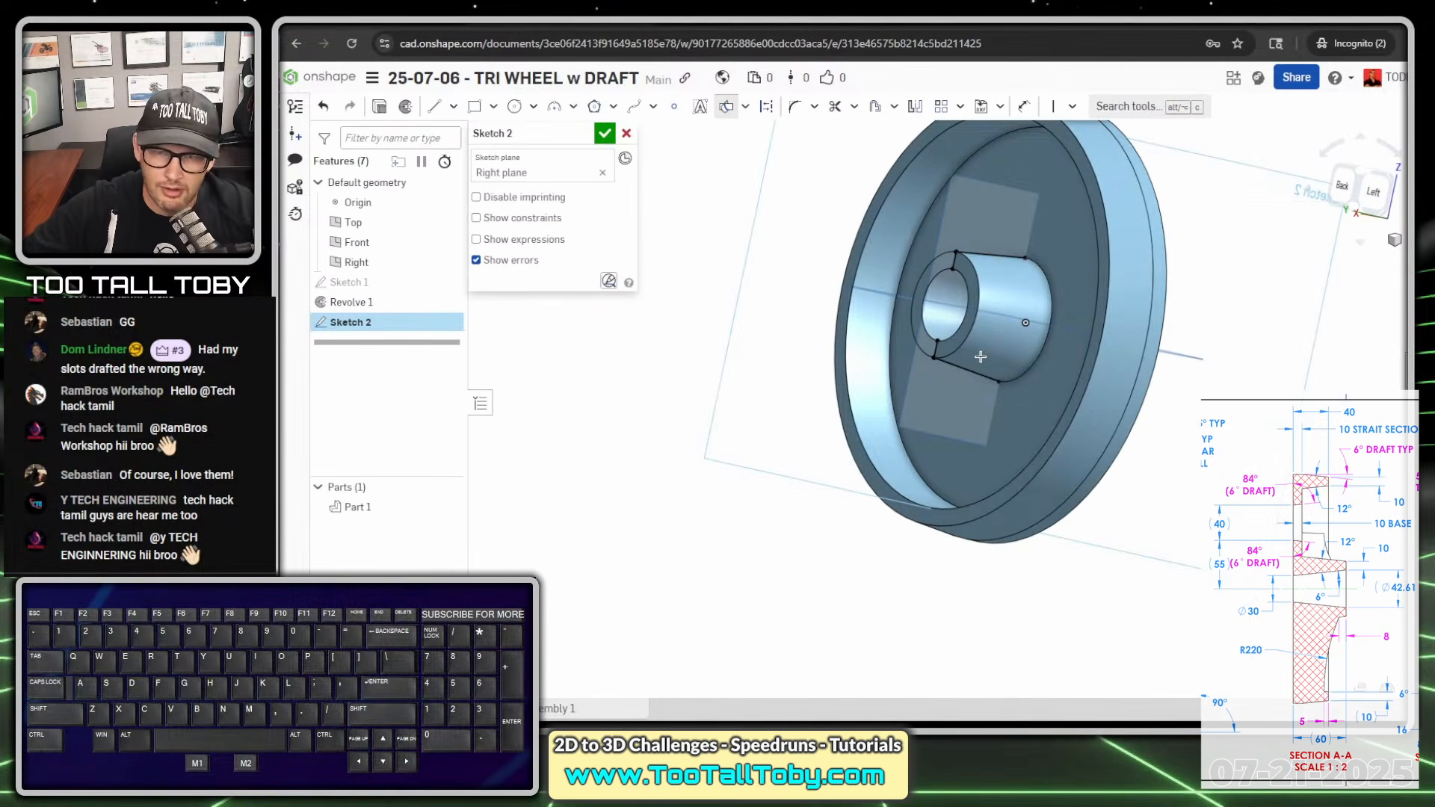
{"action": "key", "text": "ctrl+1"}
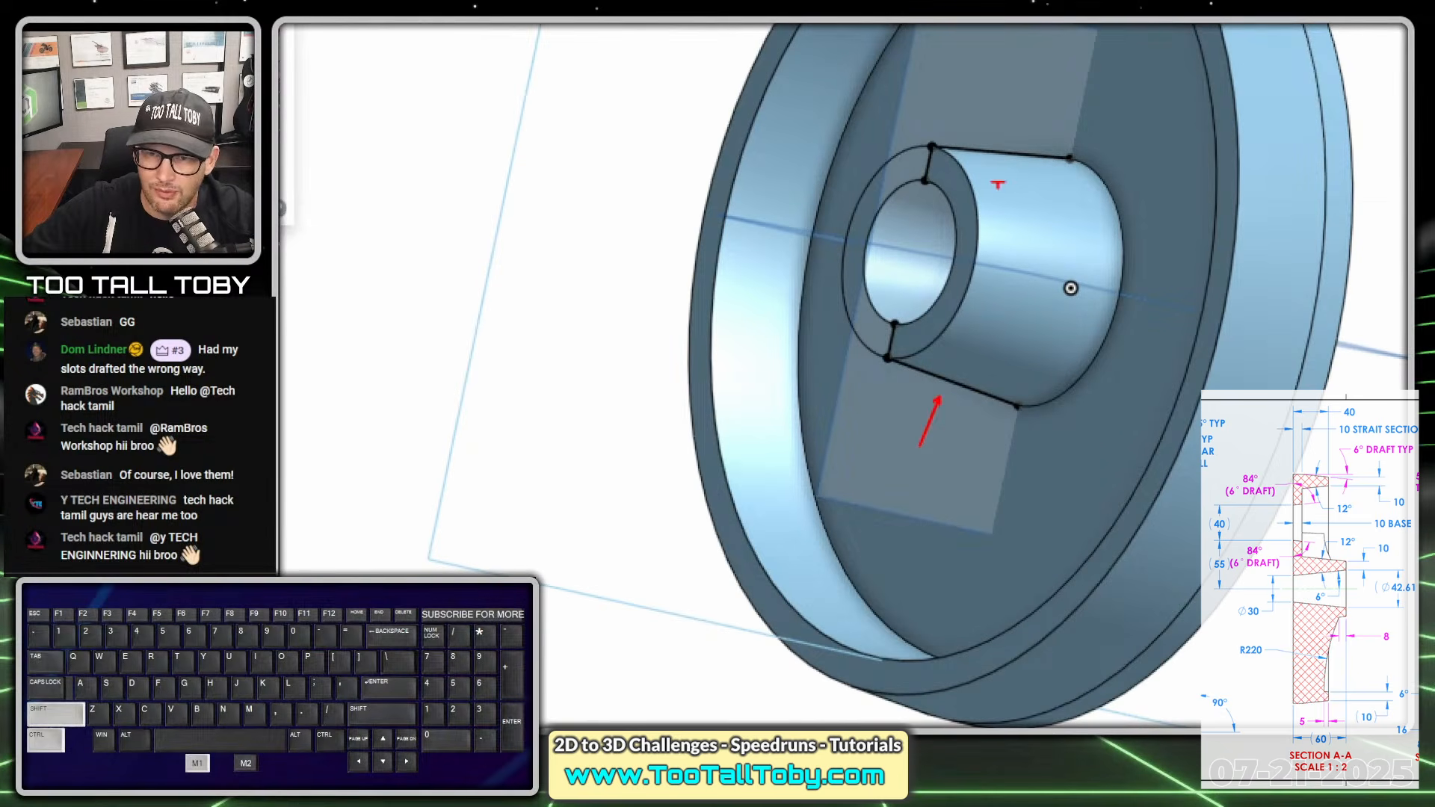
{"action": "left_click_drag", "start_coordinate": [997, 135], "coordinate": [996, 51], "text": "ctrl+shift"}
{"action": "key", "text": "alt+1"}
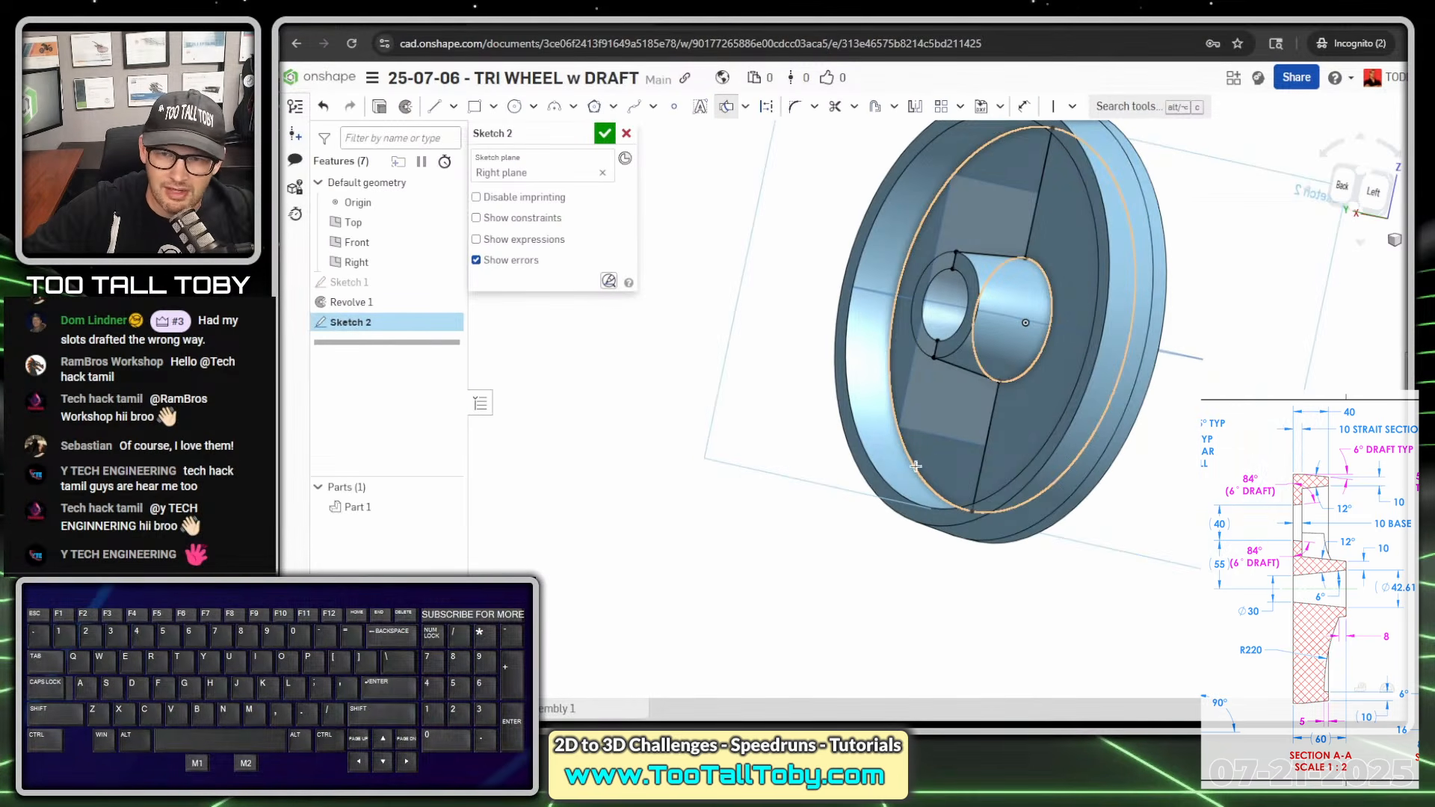
{"action": "left_click", "coordinate": [893, 500]}
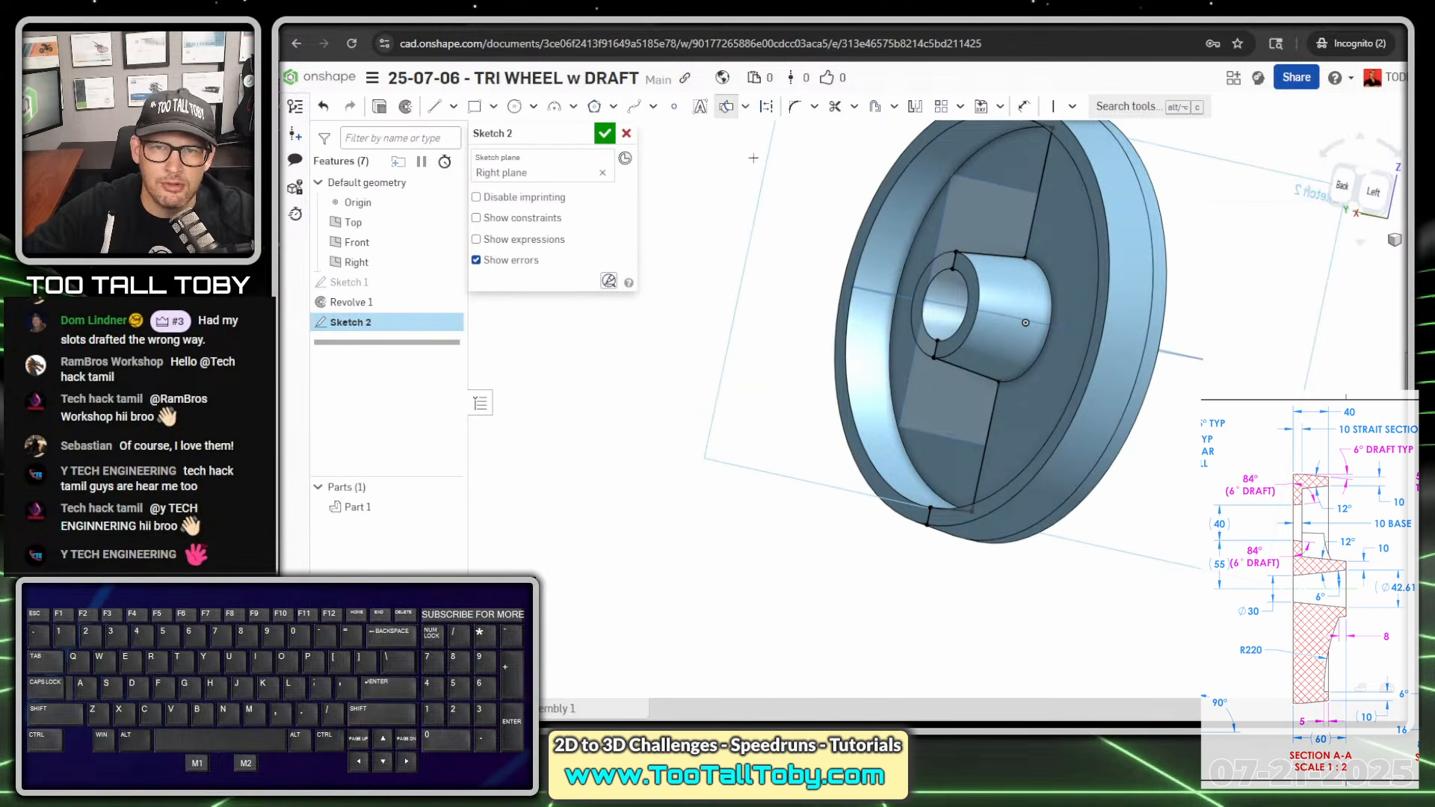
{"action": "left_click", "coordinate": [728, 112]}
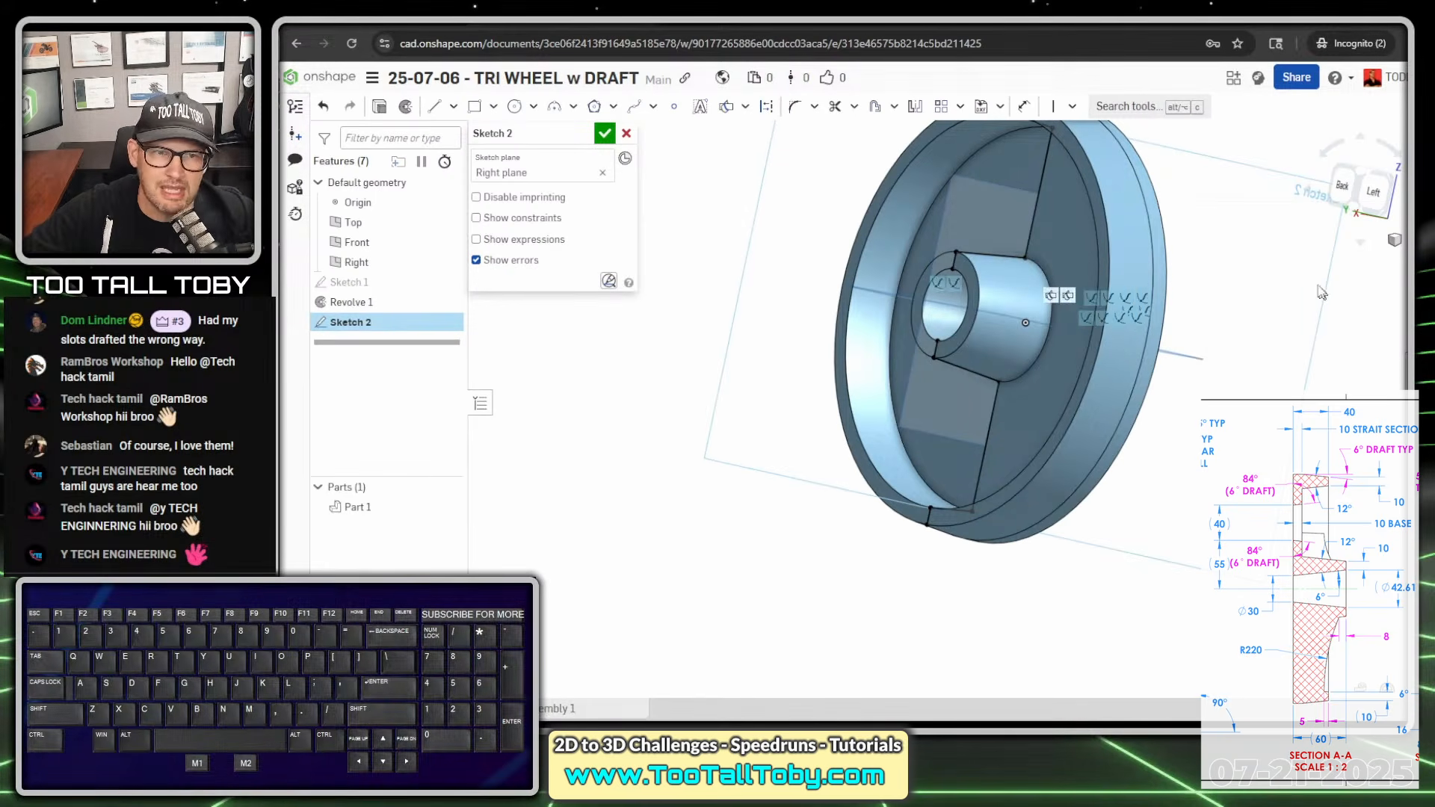
- Sketch a three-point arc from the rim's inner wall line to the hub's outer wall line and set its radius to 220 mm
{"action": "right_click_drag", "start_coordinate": [996, 493], "coordinate": [968, 416]}
{"action": "scroll", "coordinate": [968, 416], "scroll_direction": "up", "scroll_amount": 5}
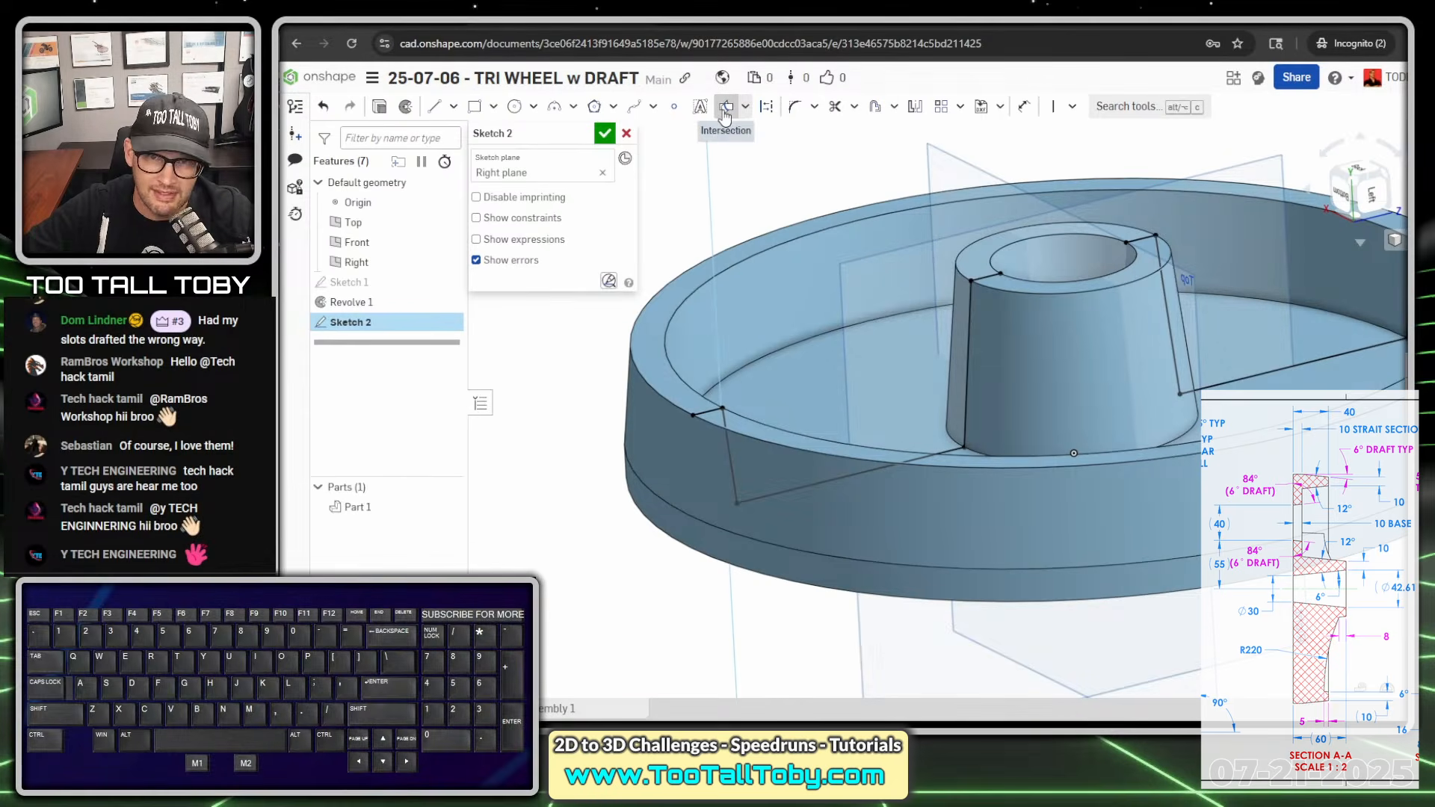
{"action": "left_click", "coordinate": [553, 112]}
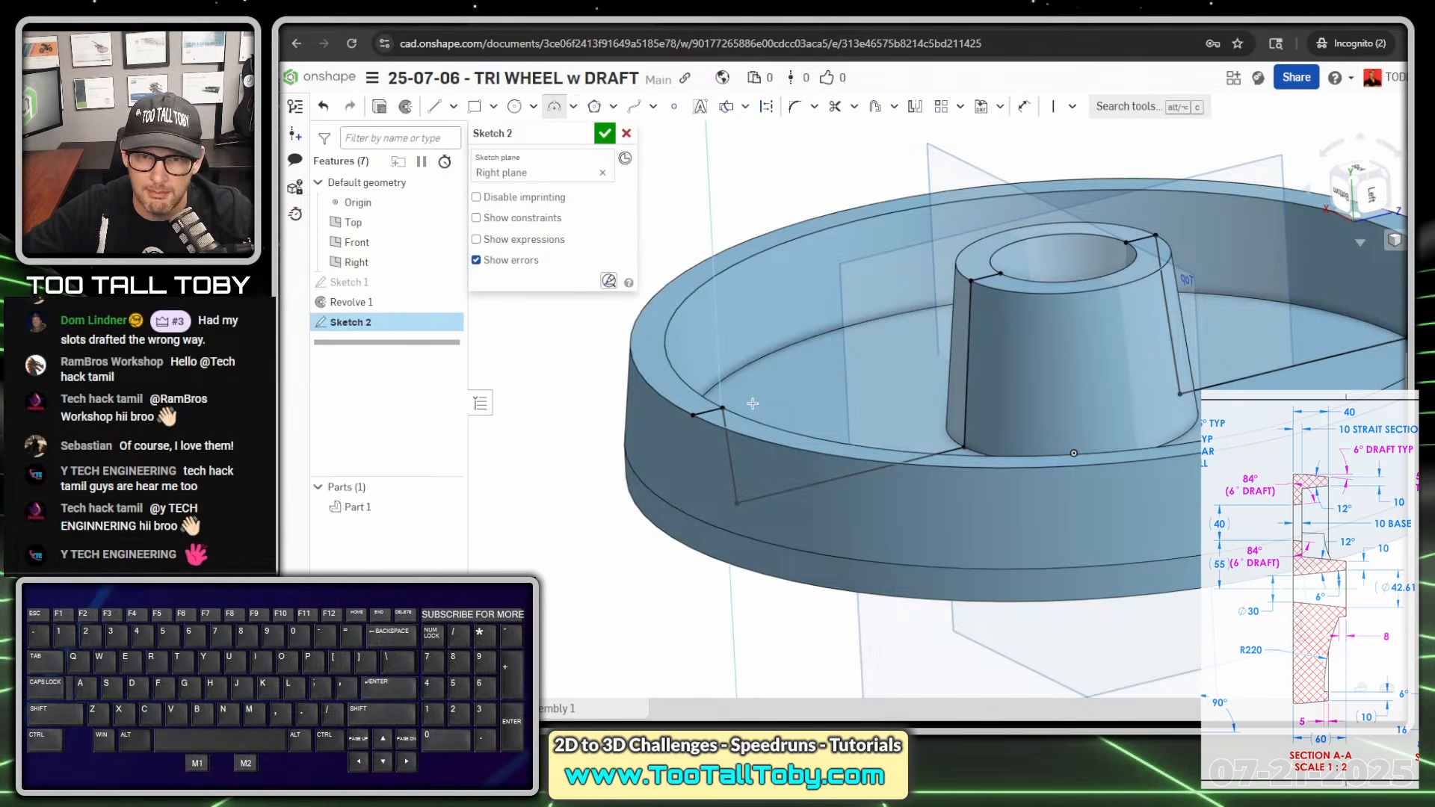
{"action": "left_click", "coordinate": [728, 439]}
{"action": "left_click", "coordinate": [969, 326]}
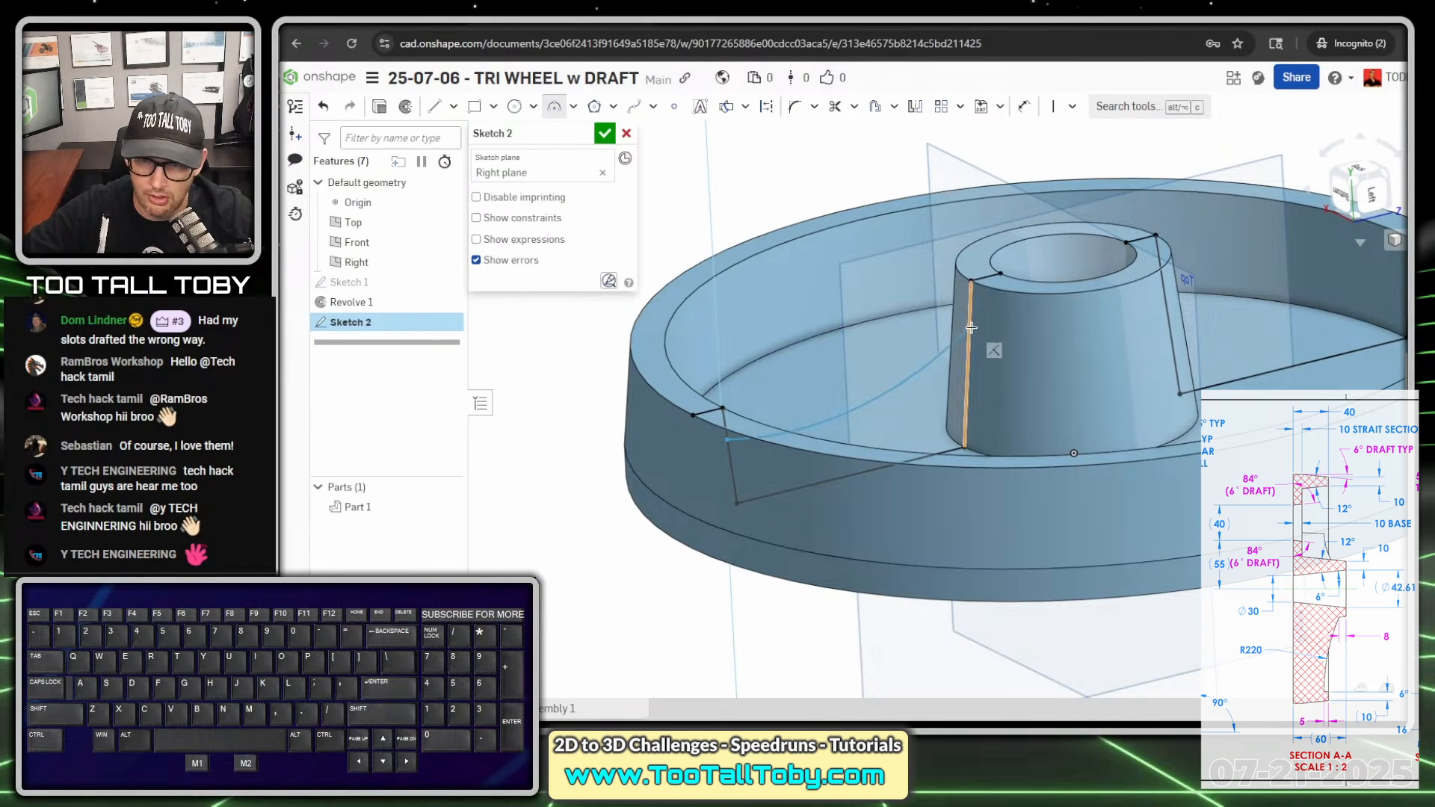
{"action": "left_click", "coordinate": [882, 385]}
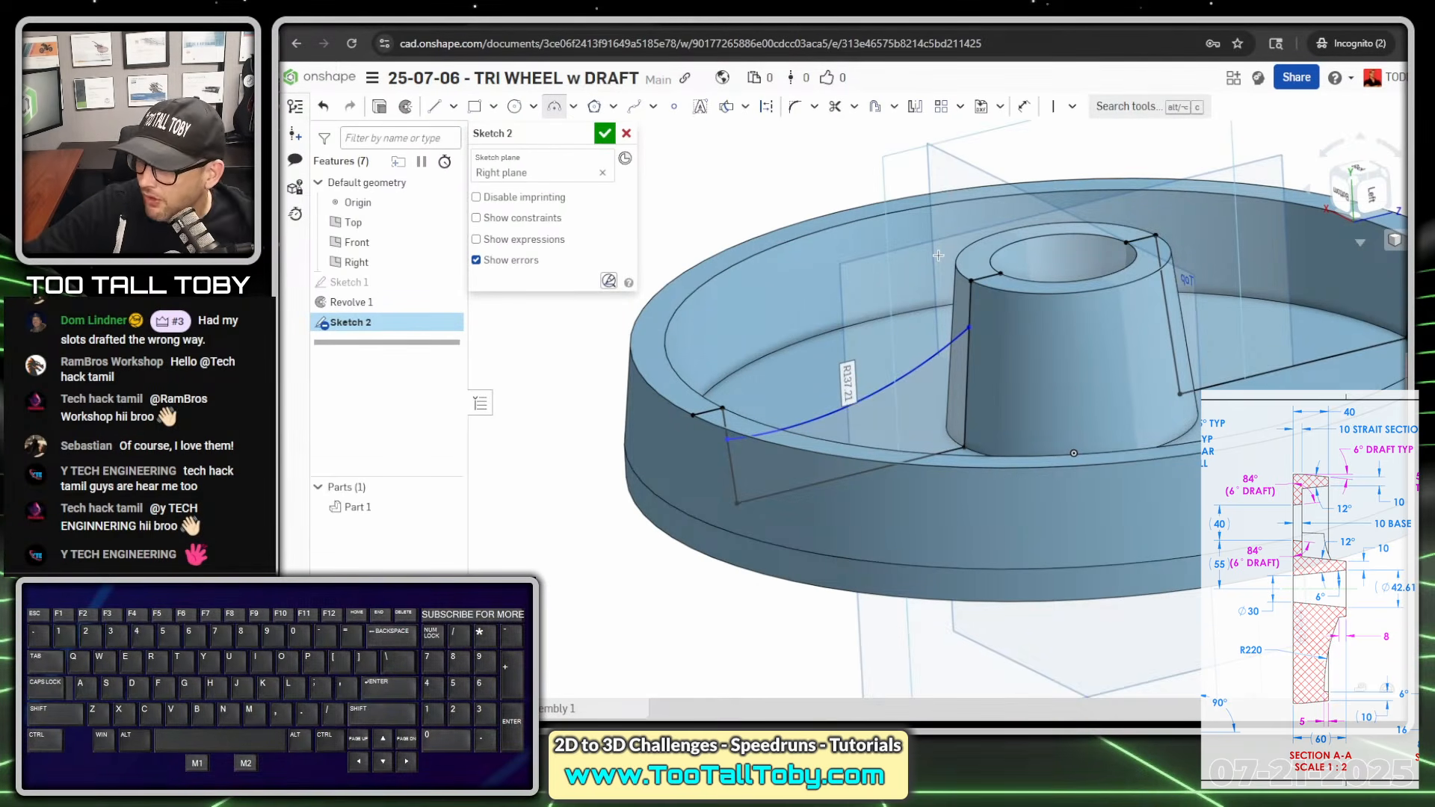
{"action": "type", "text": "220"}
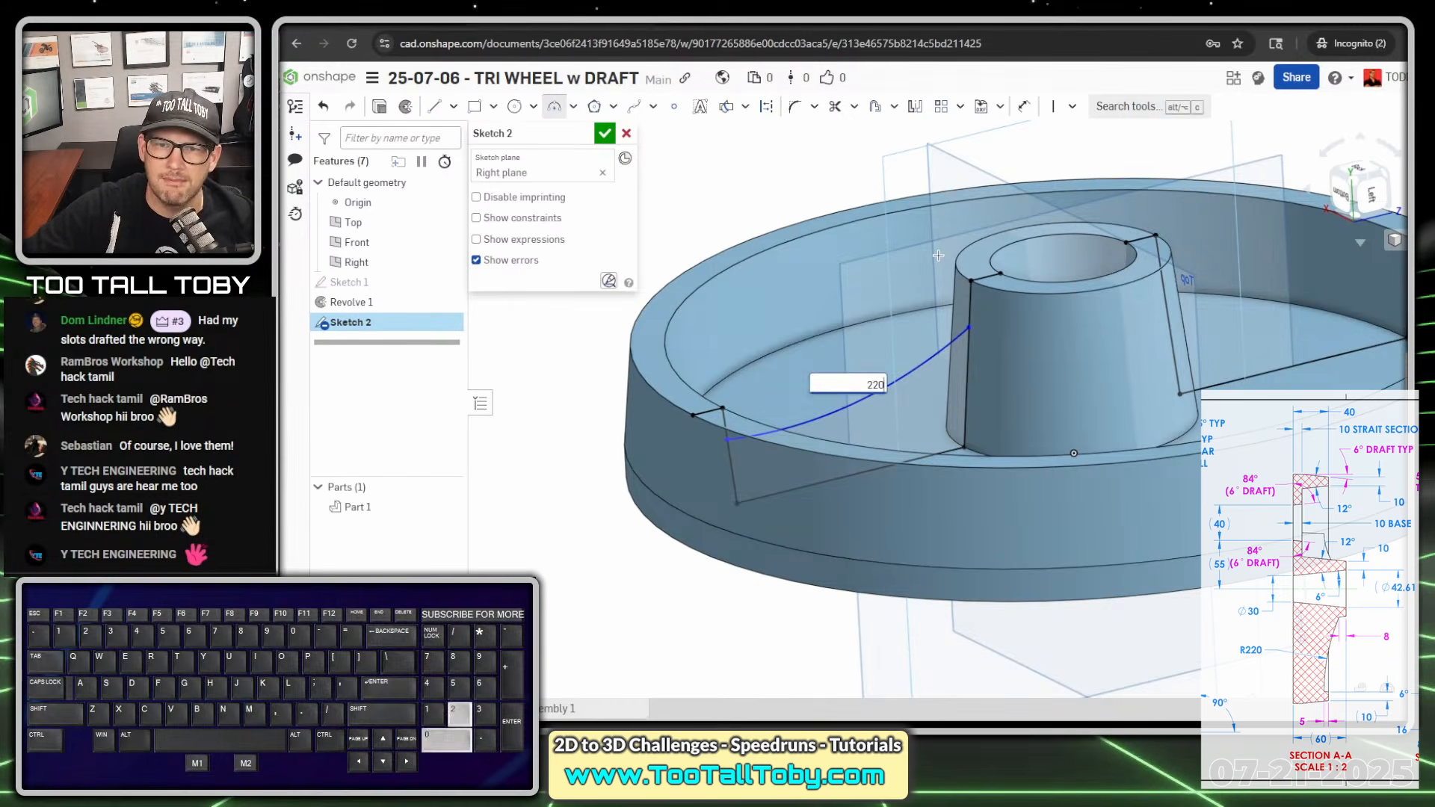
{"action": "key", "text": "Return"}
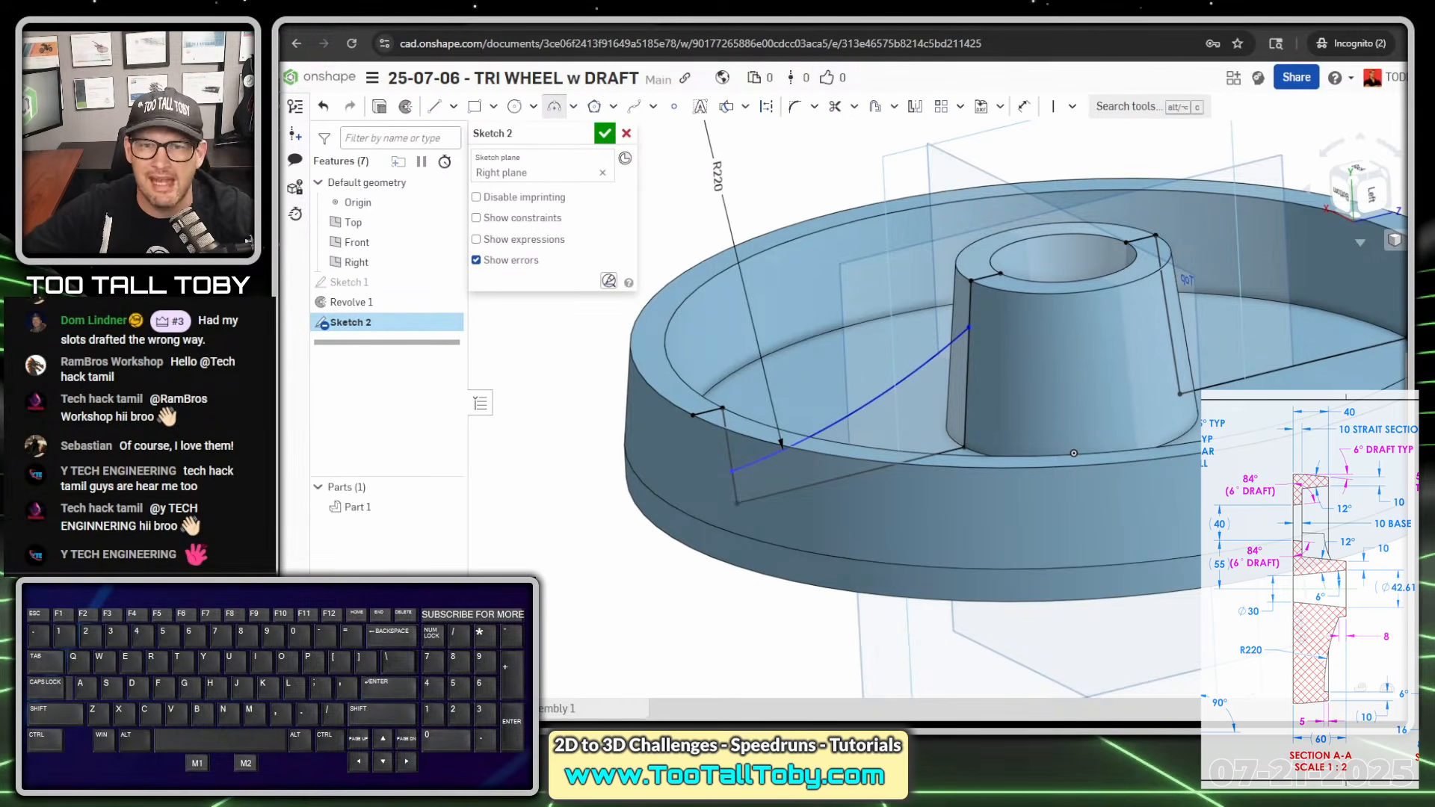
- Dimension the arc's rim-side endpoint 5 mm from the rim's end-face line
{"action": "key", "text": "s"}
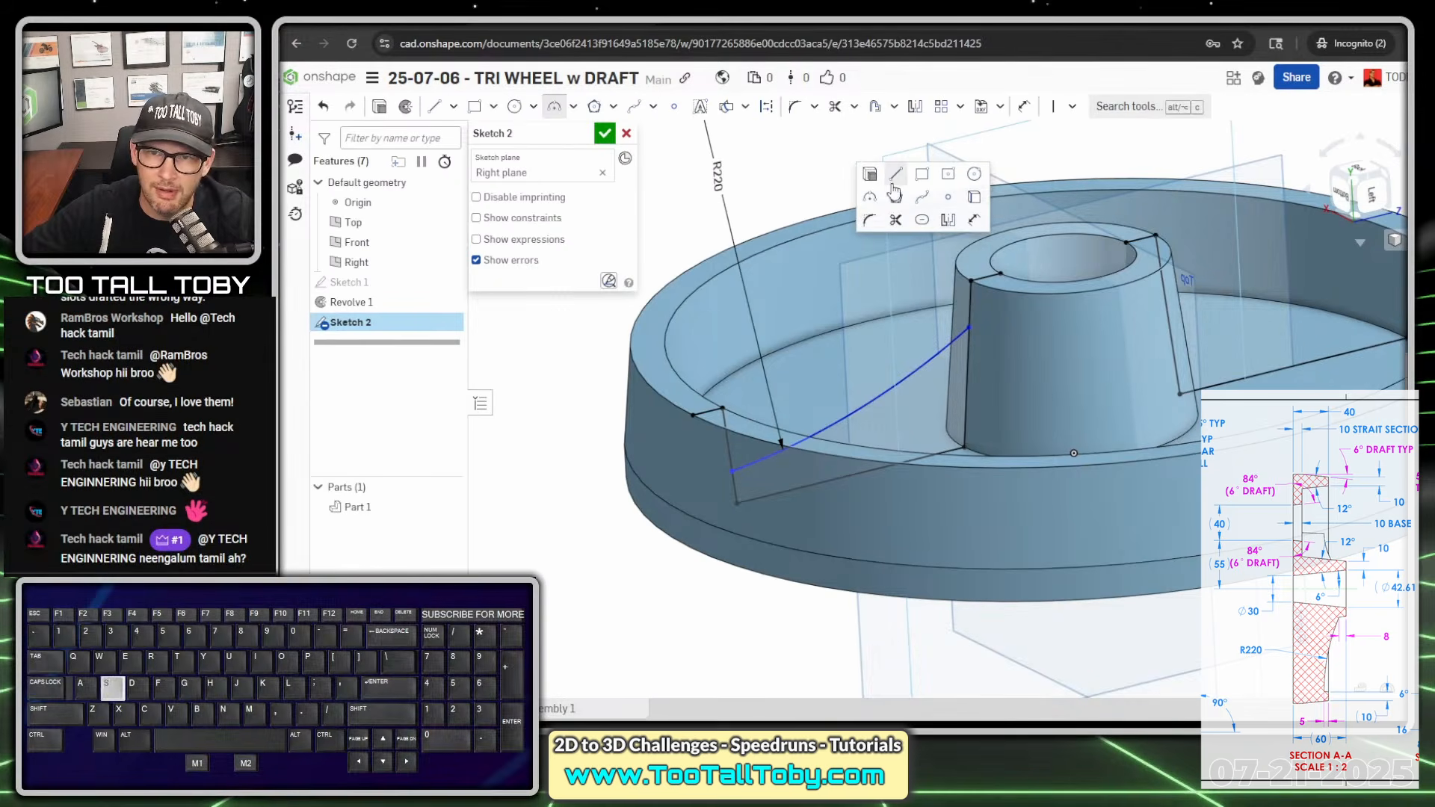
{"action": "left_click", "coordinate": [974, 219]}
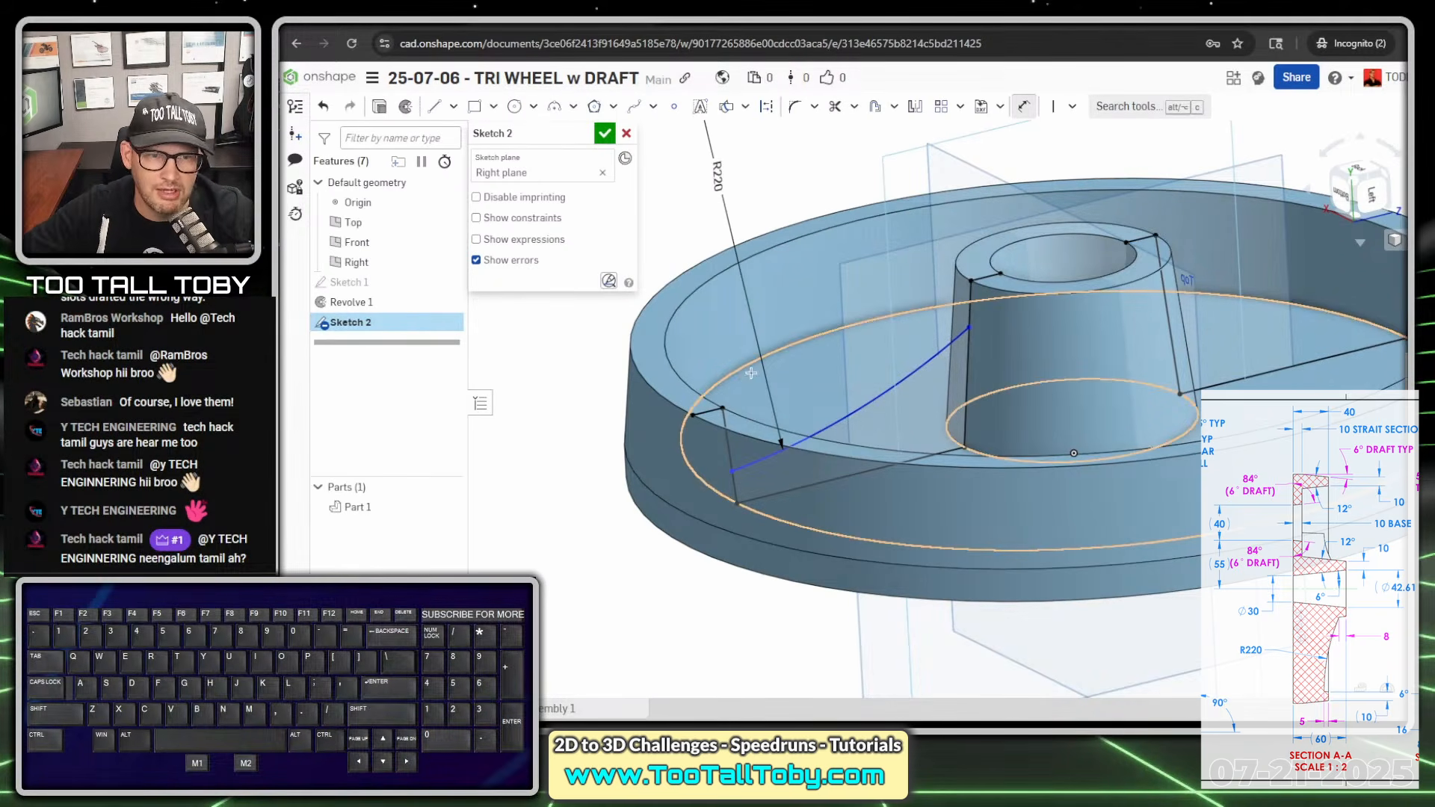
{"action": "left_click", "coordinate": [709, 410]}
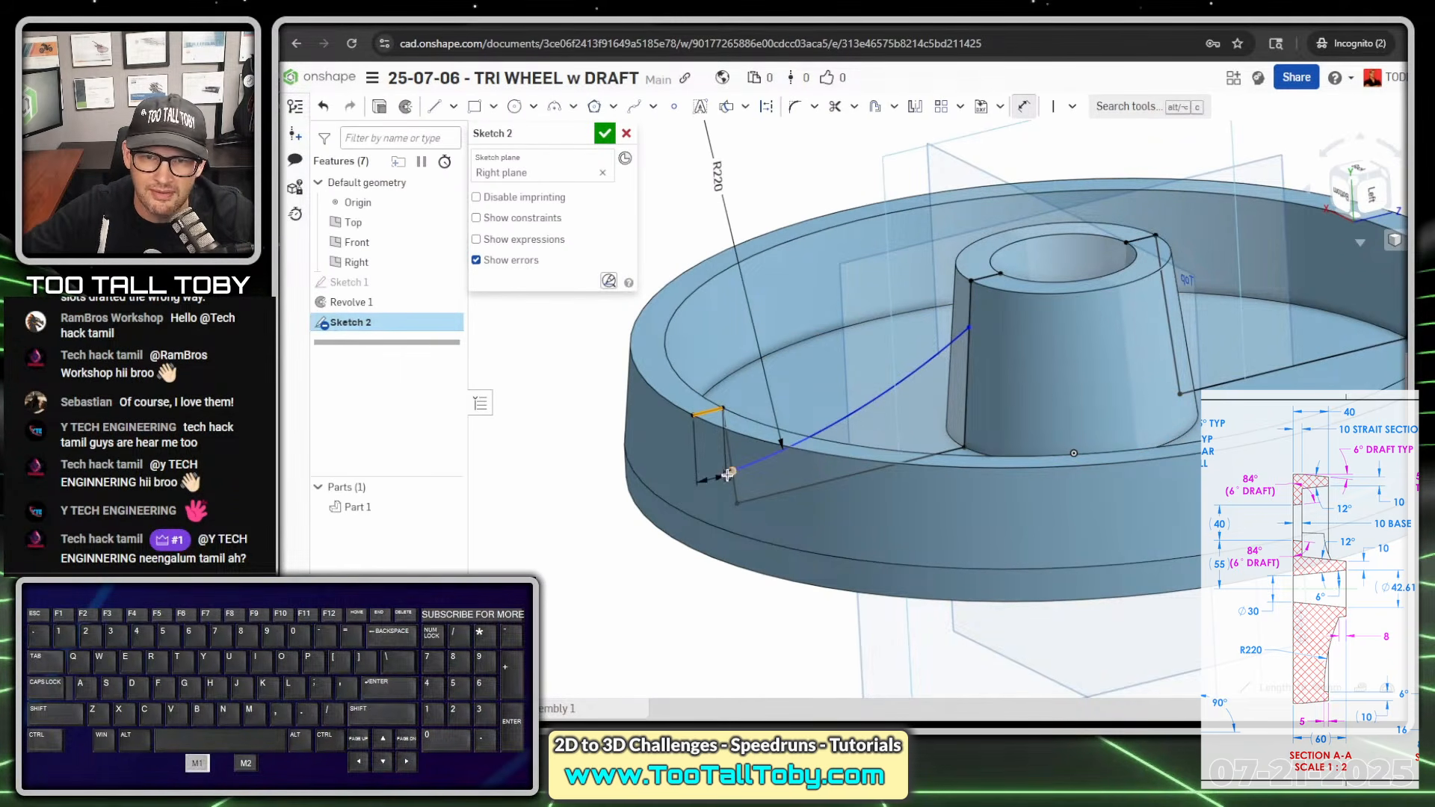
{"action": "left_click", "coordinate": [732, 472]}
{"action": "left_click", "coordinate": [655, 459]}
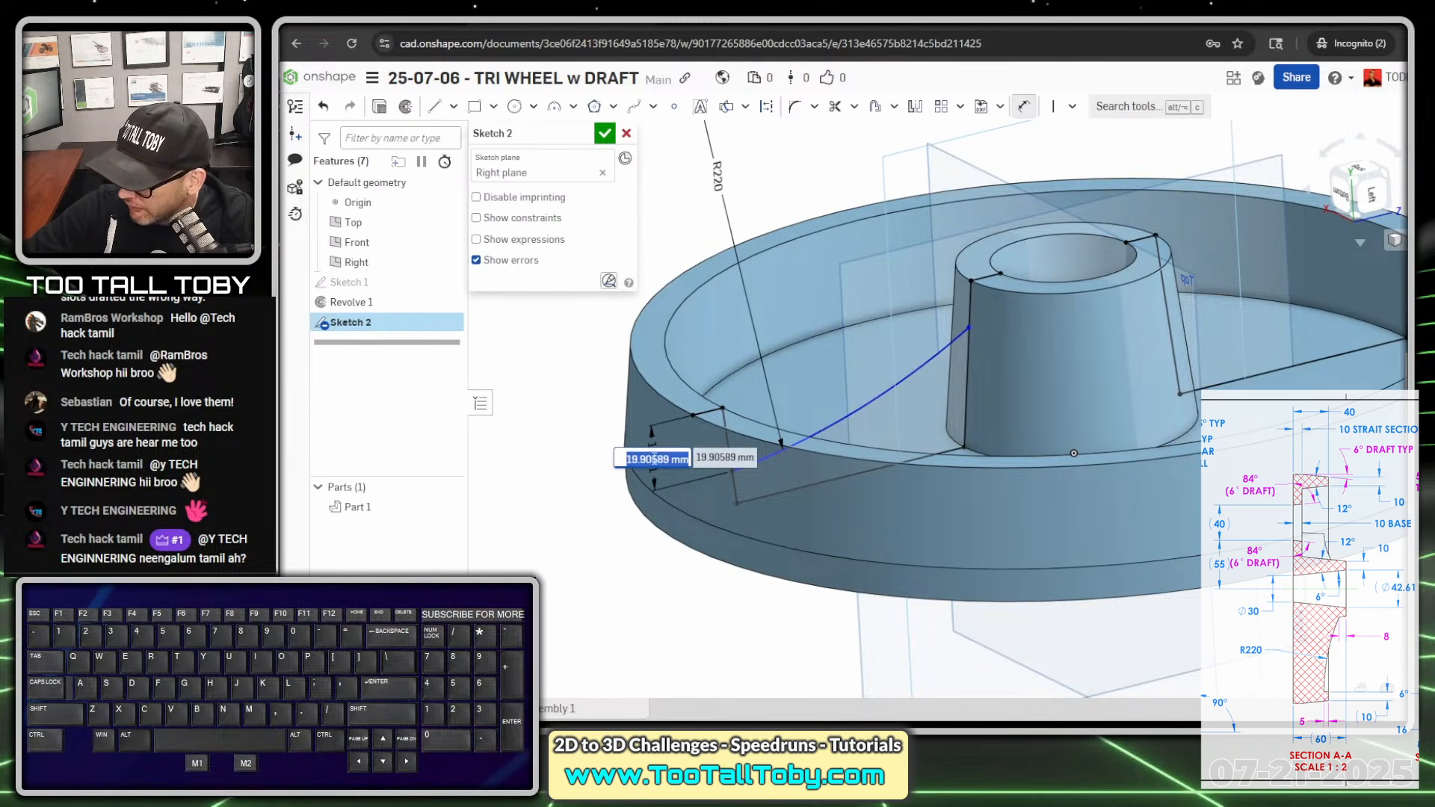
{"action": "type", "text": "0"}
{"action": "key", "text": "Return"}
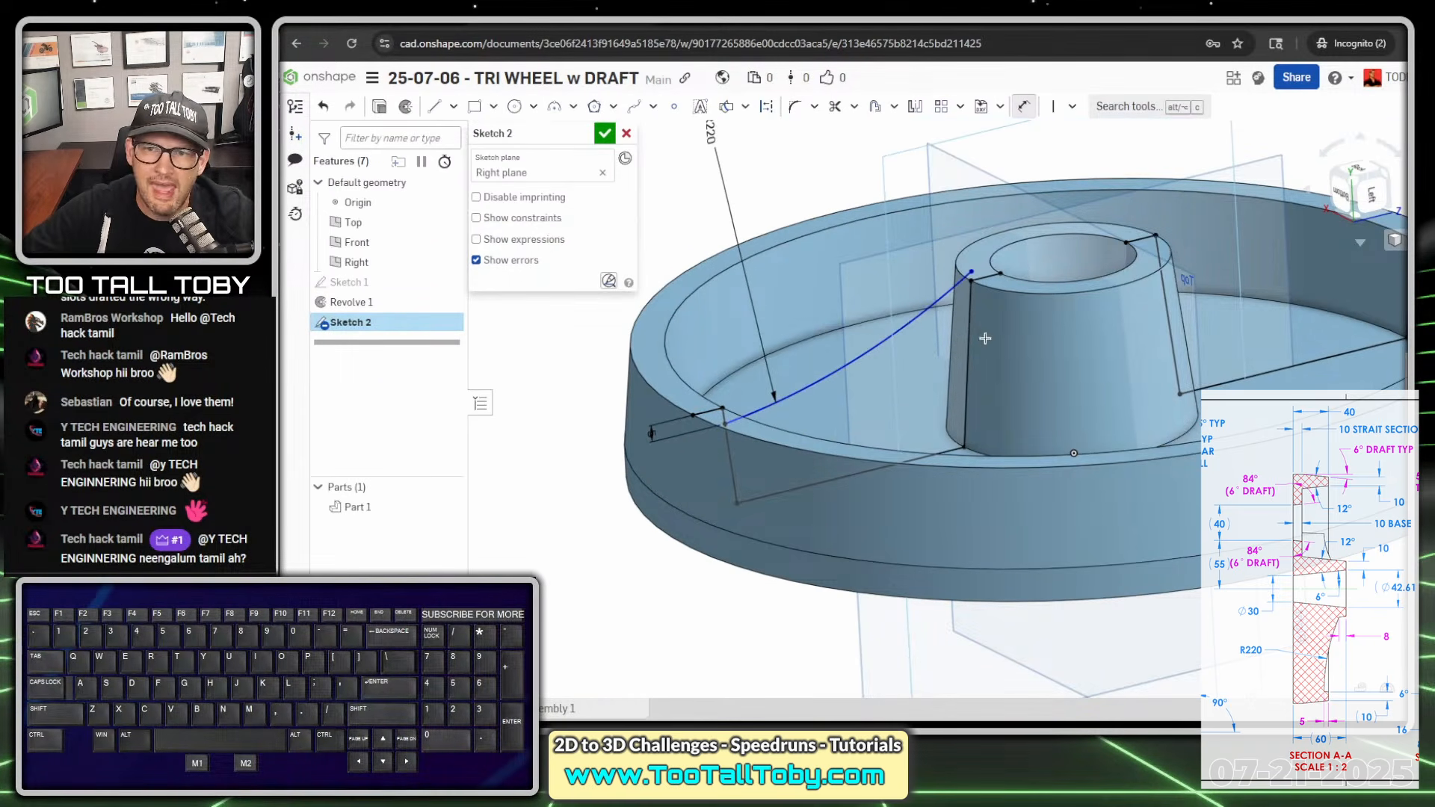
- Dimension the arc's hub-side endpoint 8 mm from the hub's end-face line and finish the sketch
{"action": "scroll", "coordinate": [985, 338], "scroll_direction": "up", "scroll_amount": 3}
{"action": "left_click_drag", "start_coordinate": [963, 225], "coordinate": [963, 296]}
{"action": "key", "text": "s"}
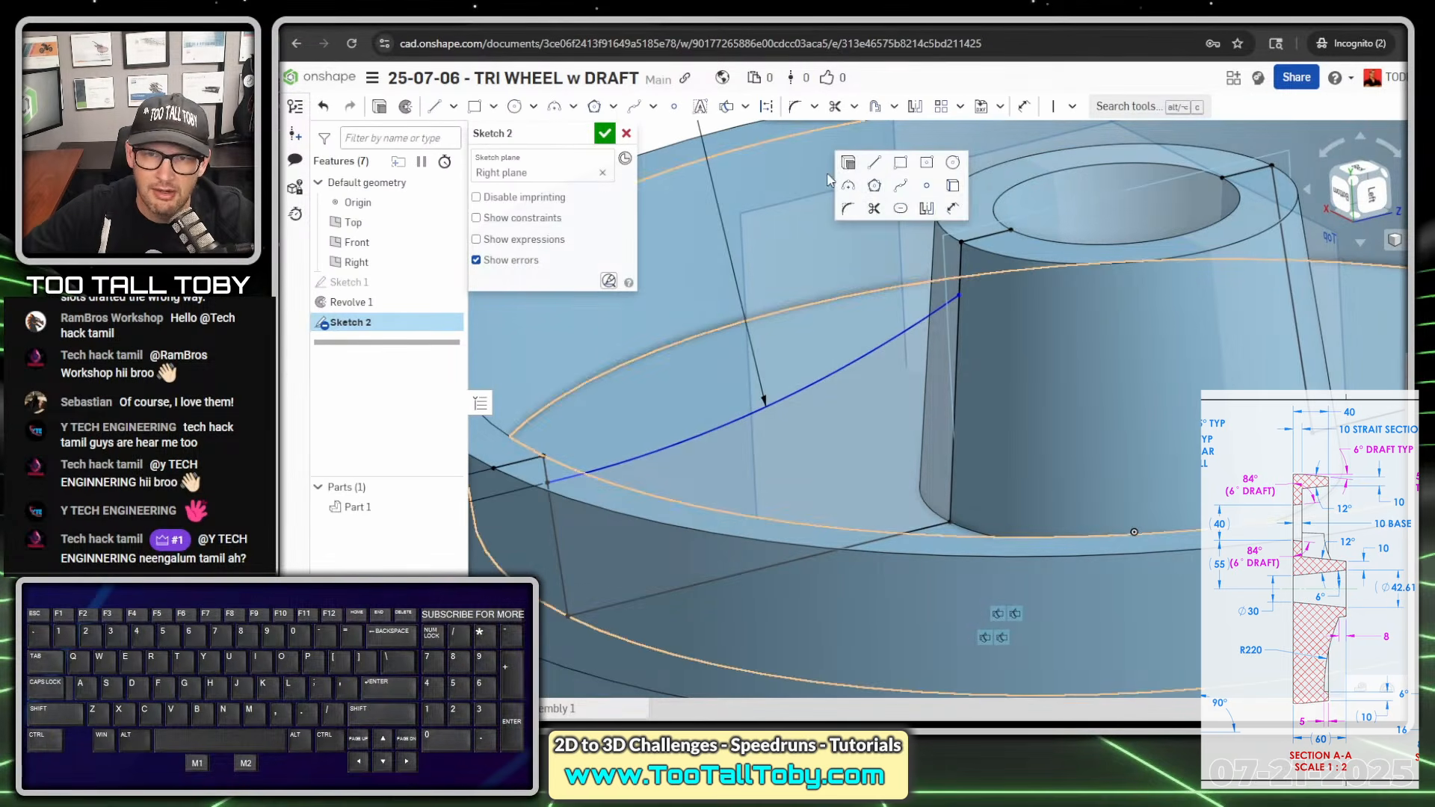
{"action": "left_click", "coordinate": [948, 210]}
{"action": "left_click_drag", "start_coordinate": [985, 235], "coordinate": [964, 301]}
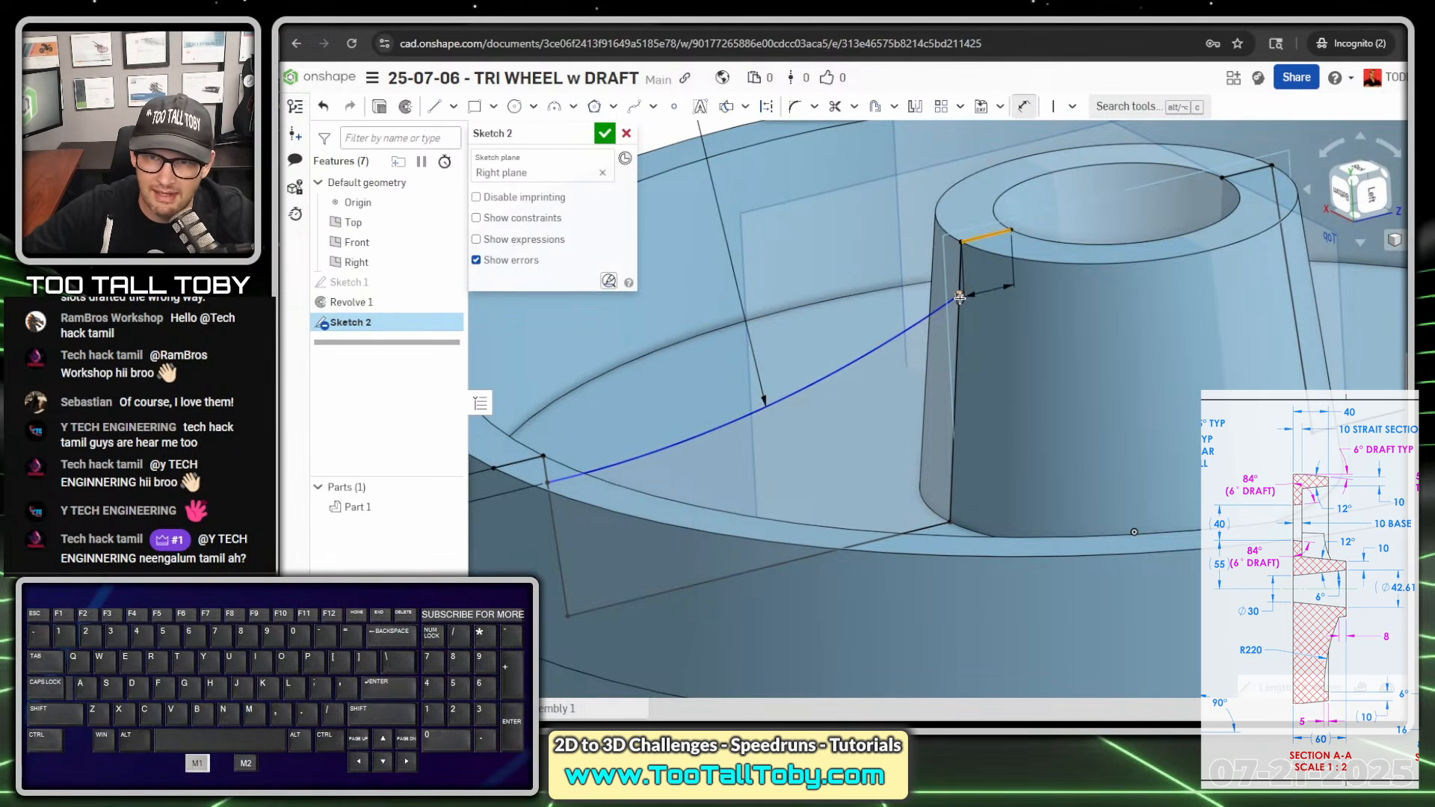
{"action": "left_click", "coordinate": [960, 298]}
{"action": "left_click", "coordinate": [911, 288]}
{"action": "type", "text": "8"}
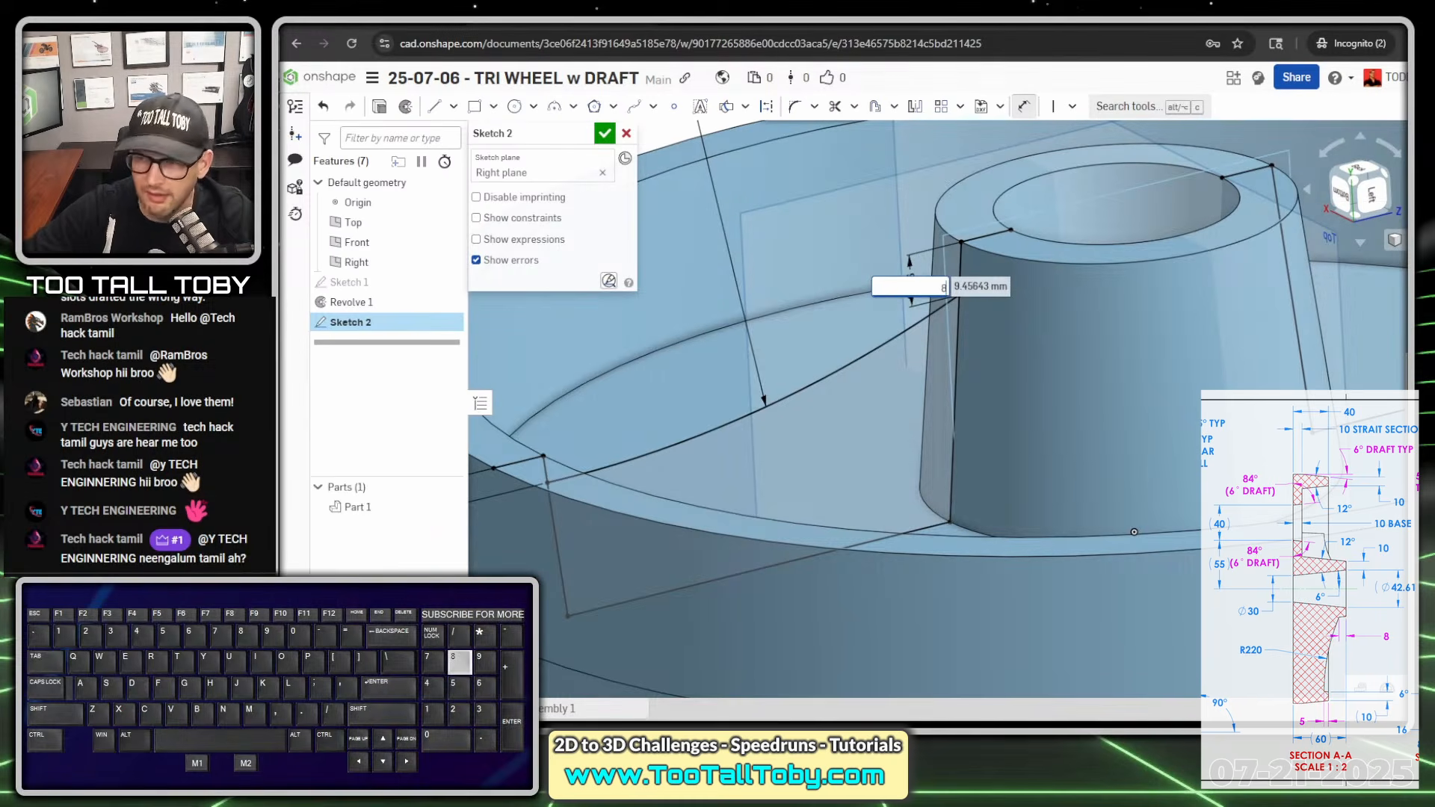
{"action": "key", "text": "Return"}
{"action": "scroll", "coordinate": [968, 347], "scroll_direction": "down", "scroll_amount": 3}
{"action": "scroll", "coordinate": [965, 359], "scroll_direction": "down", "scroll_amount": 5}
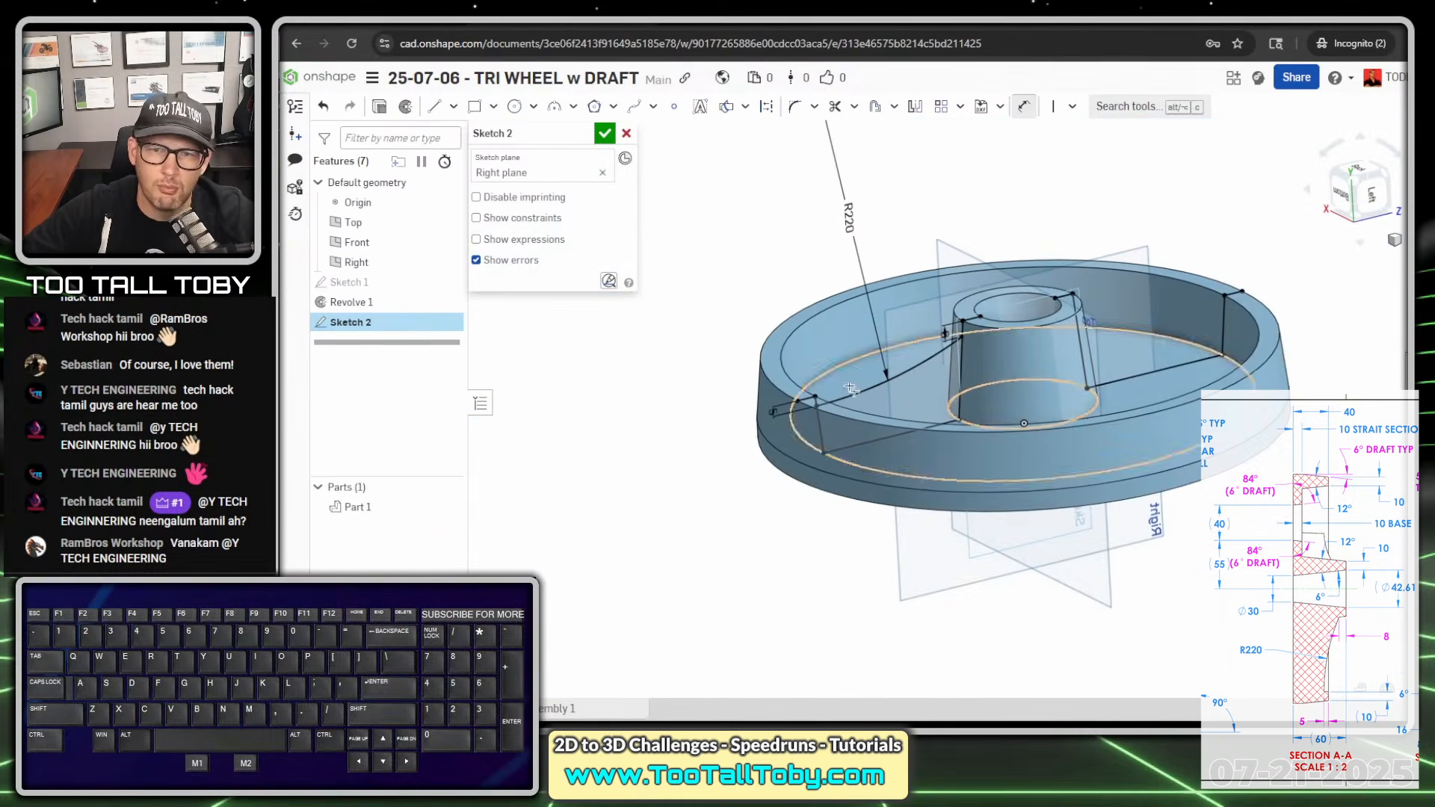
{"action": "right_click_drag", "start_coordinate": [784, 554], "coordinate": [797, 604]}
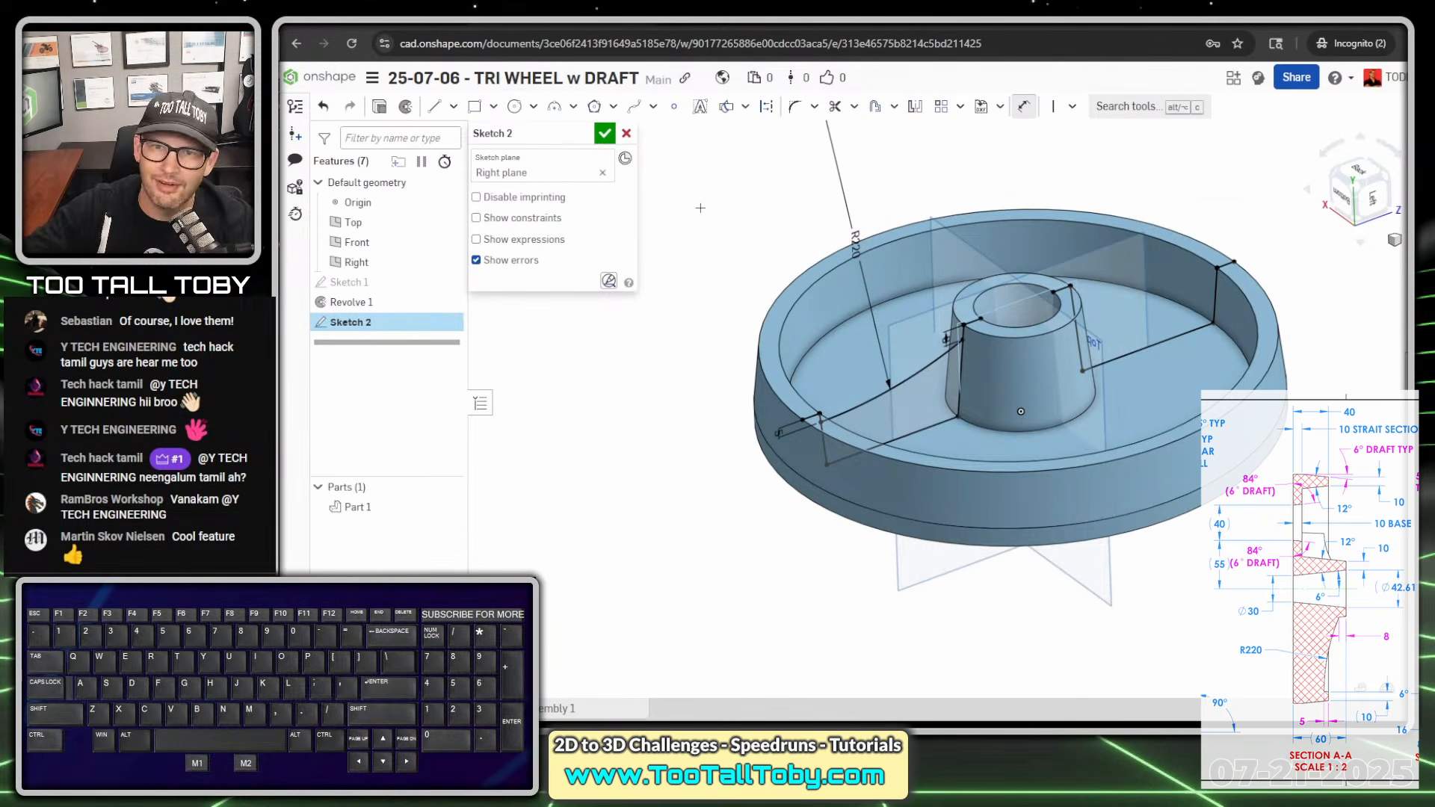
{"action": "left_click", "coordinate": [605, 133]}
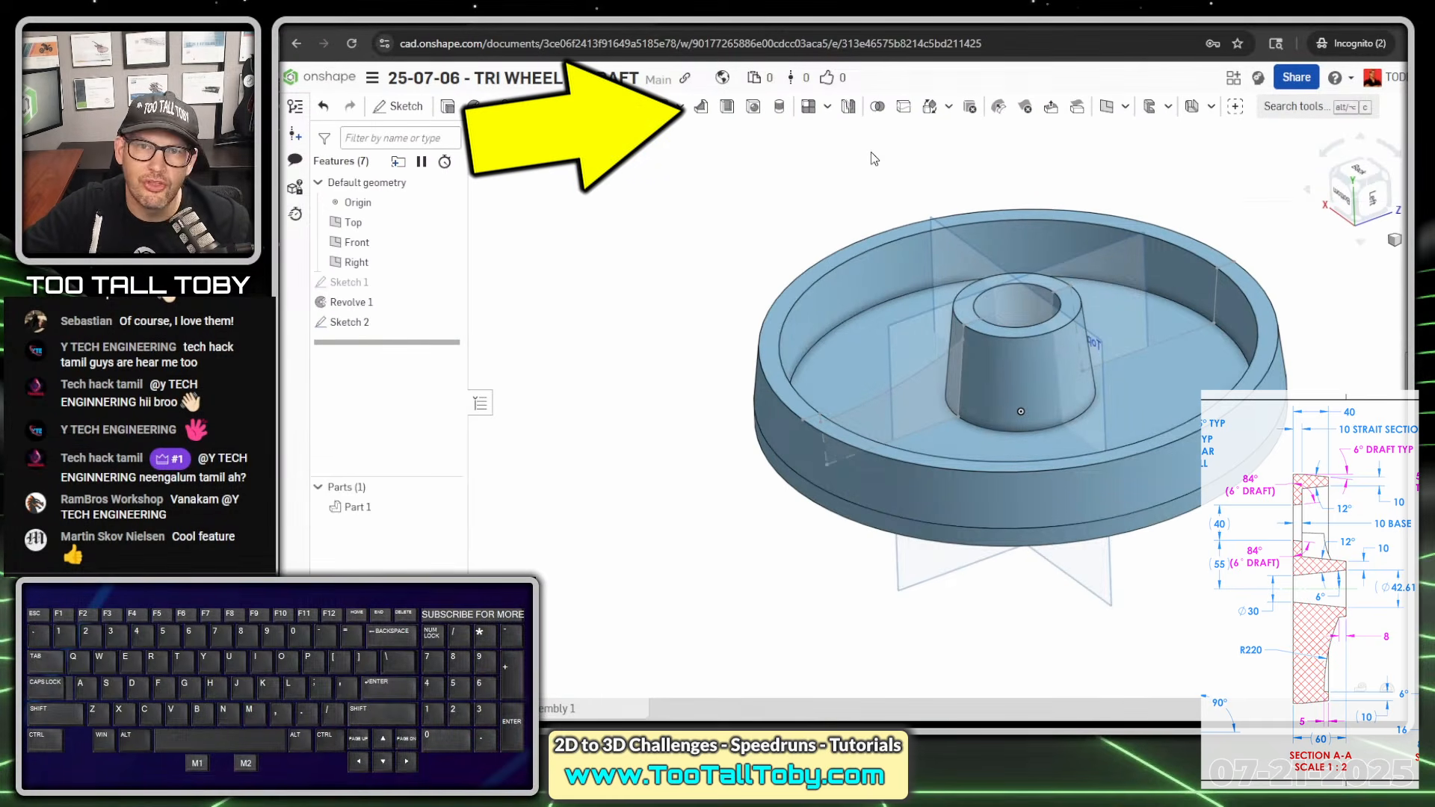
- Start a Rib feature with the R220 arc as the sketch profile and the revolved wheel body as the part
{"action": "left_click", "coordinate": [702, 111]}
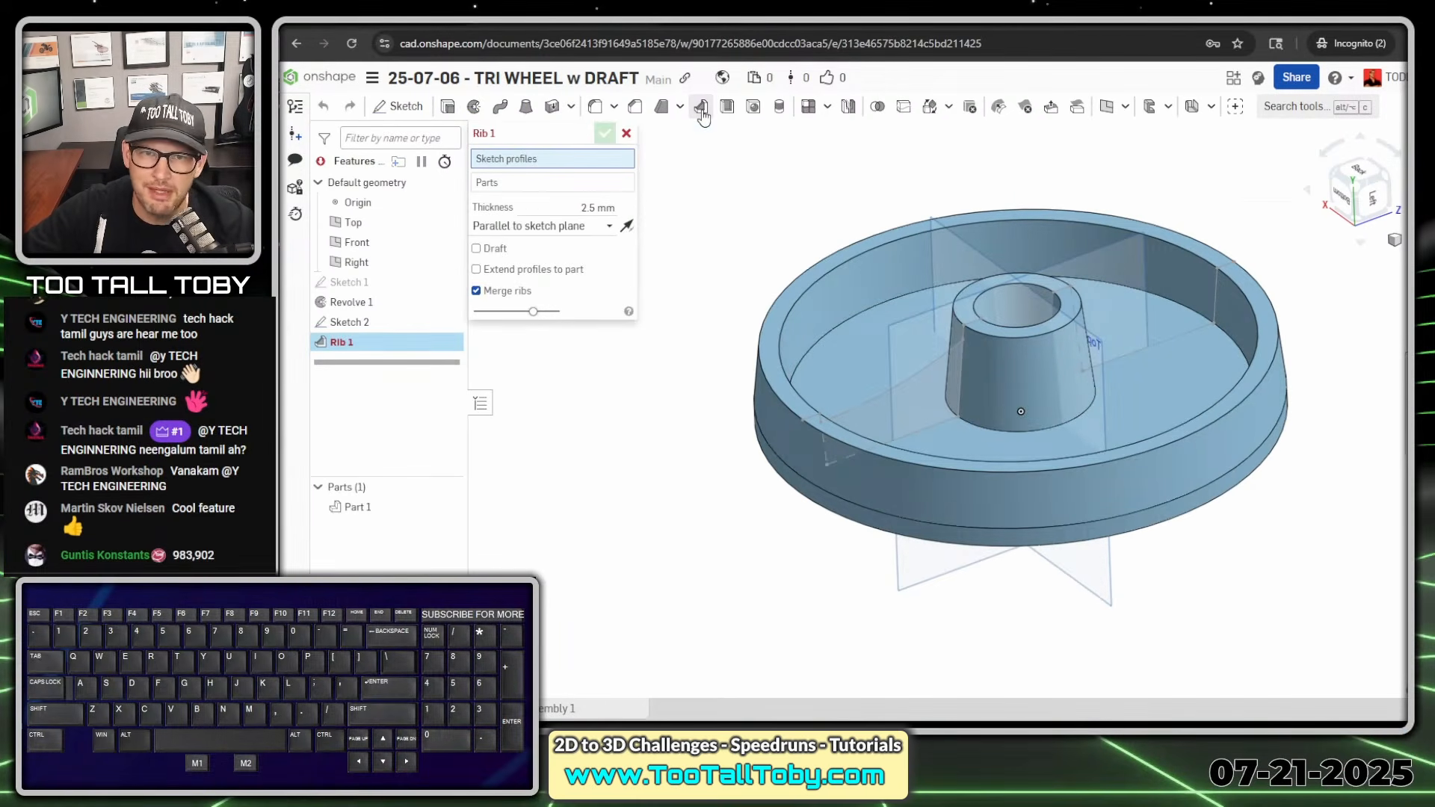
{"action": "left_click", "coordinate": [545, 165]}
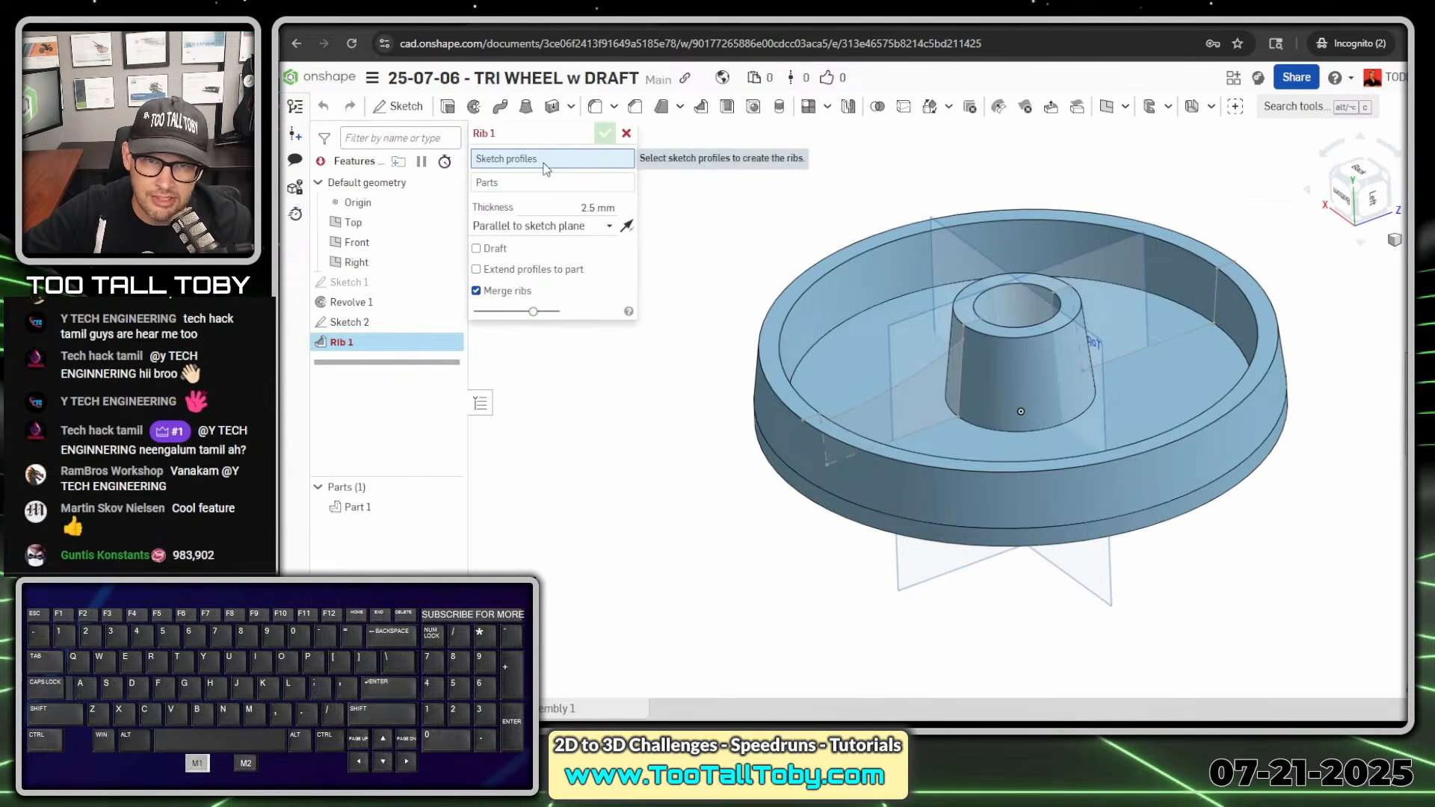
{"action": "left_click", "coordinate": [867, 408]}
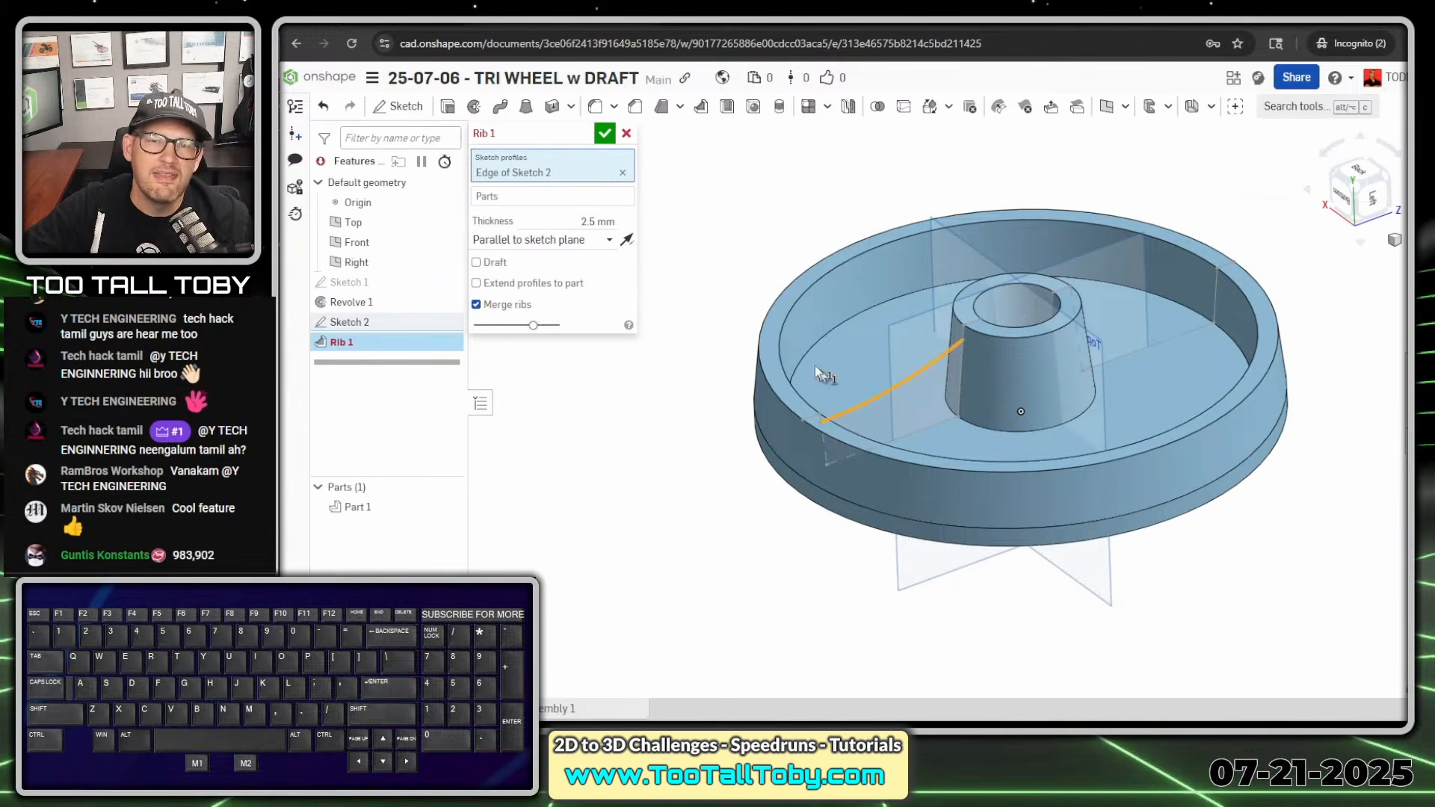
{"action": "left_click", "coordinate": [563, 199]}
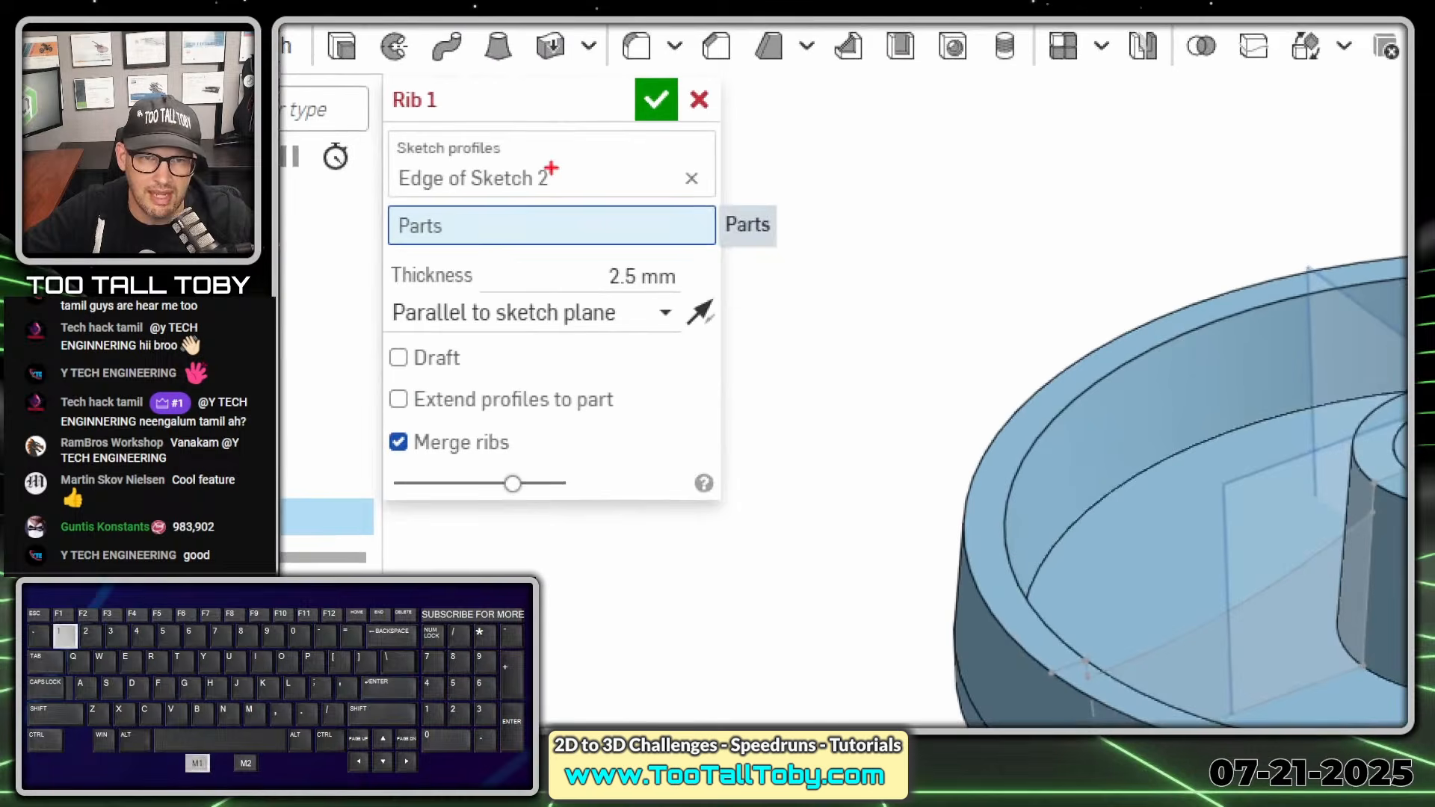
{"action": "mouse_move", "coordinate": [568, 199]}
{"action": "left_mouse_down", "text": "ctrl+shift"}
{"action": "mouse_move", "coordinate": [541, 199]}
{"action": "mouse_move", "coordinate": [679, 231]}
{"action": "left_mouse_up", "text": "ctrl+shift"}
{"action": "key", "text": "alt+1"}
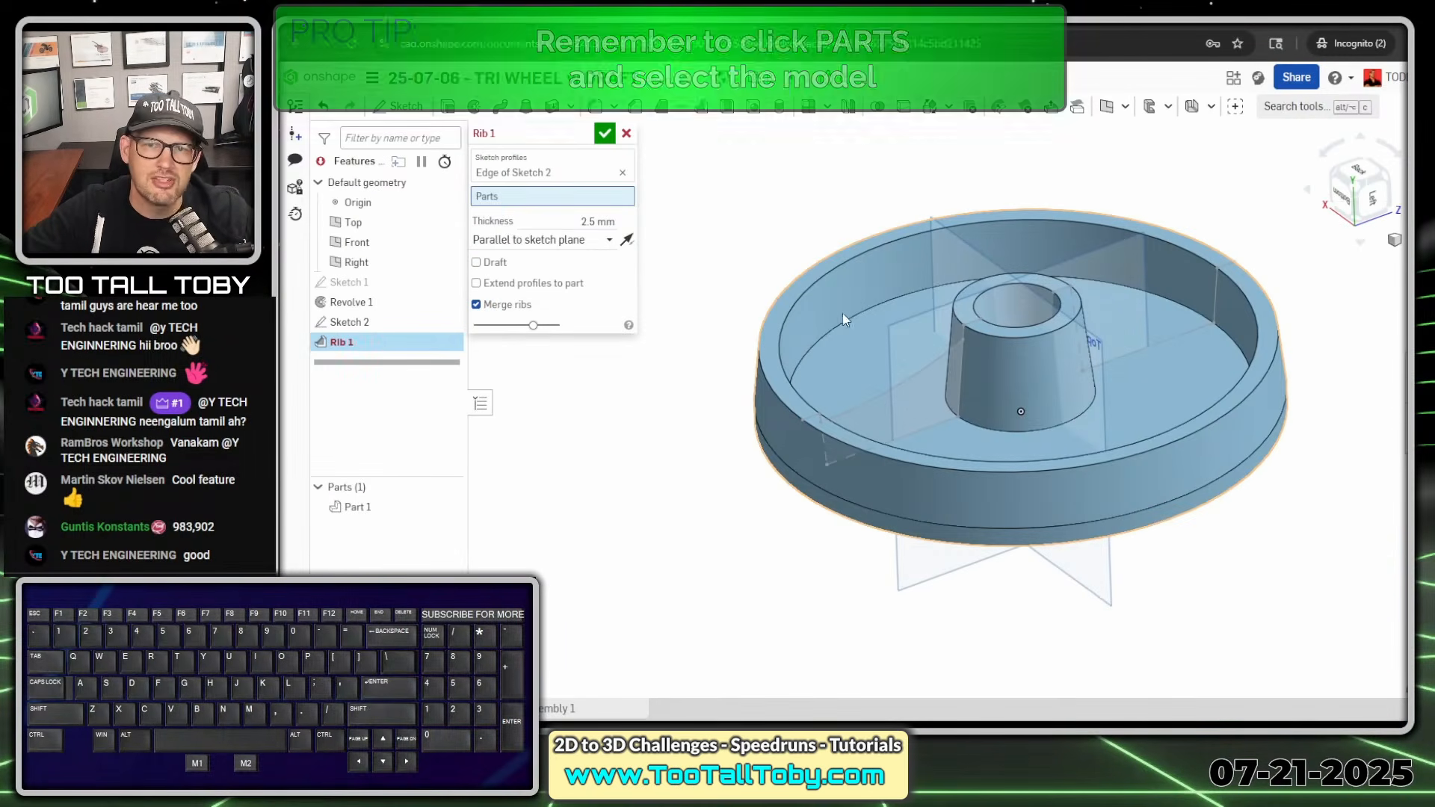
{"action": "left_click", "coordinate": [846, 290]}
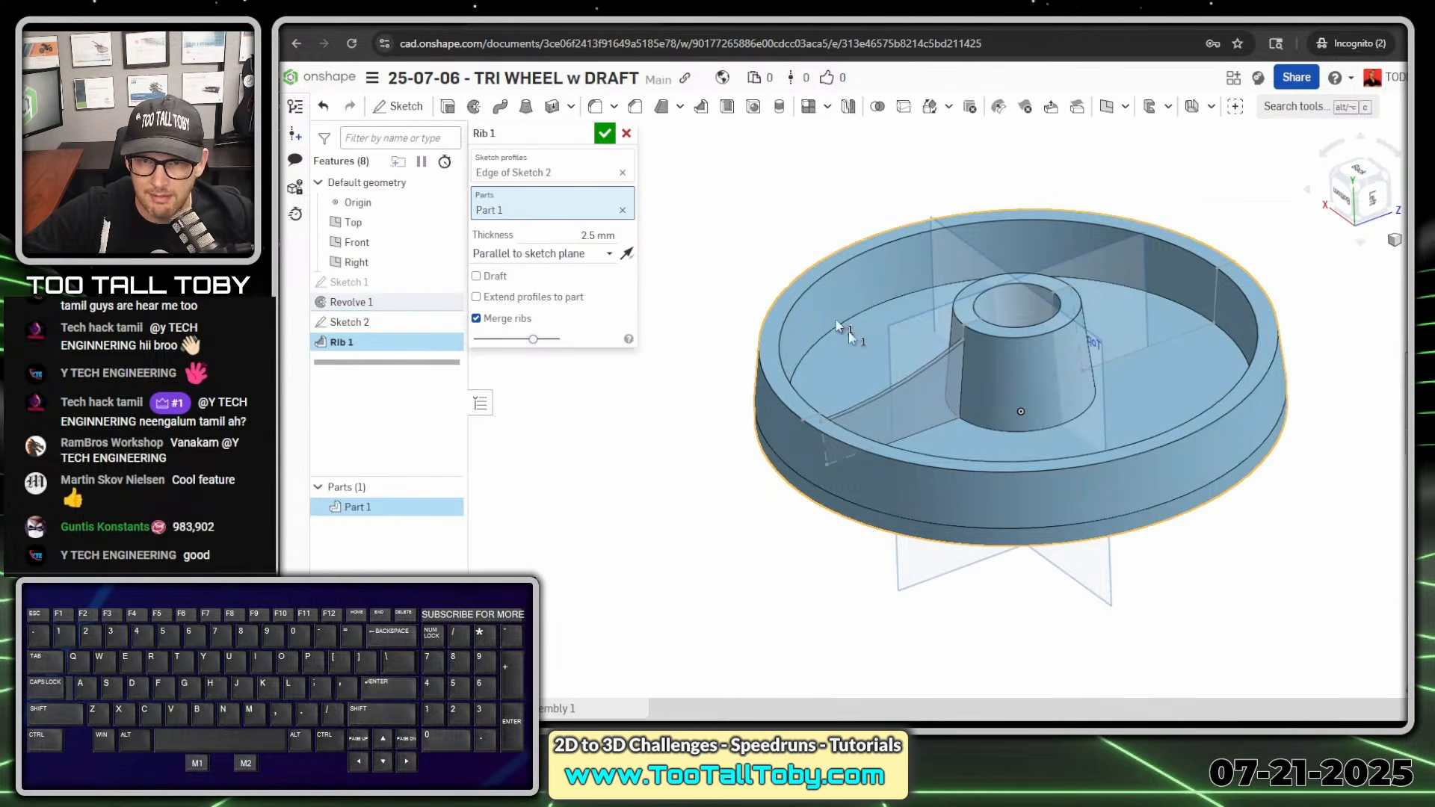
- Try the rib direction normal to the sketch plane, flip it both ways, and return it to parallel to the sketch plane
{"action": "left_click", "coordinate": [586, 255]}
{"action": "left_click", "coordinate": [578, 299]}
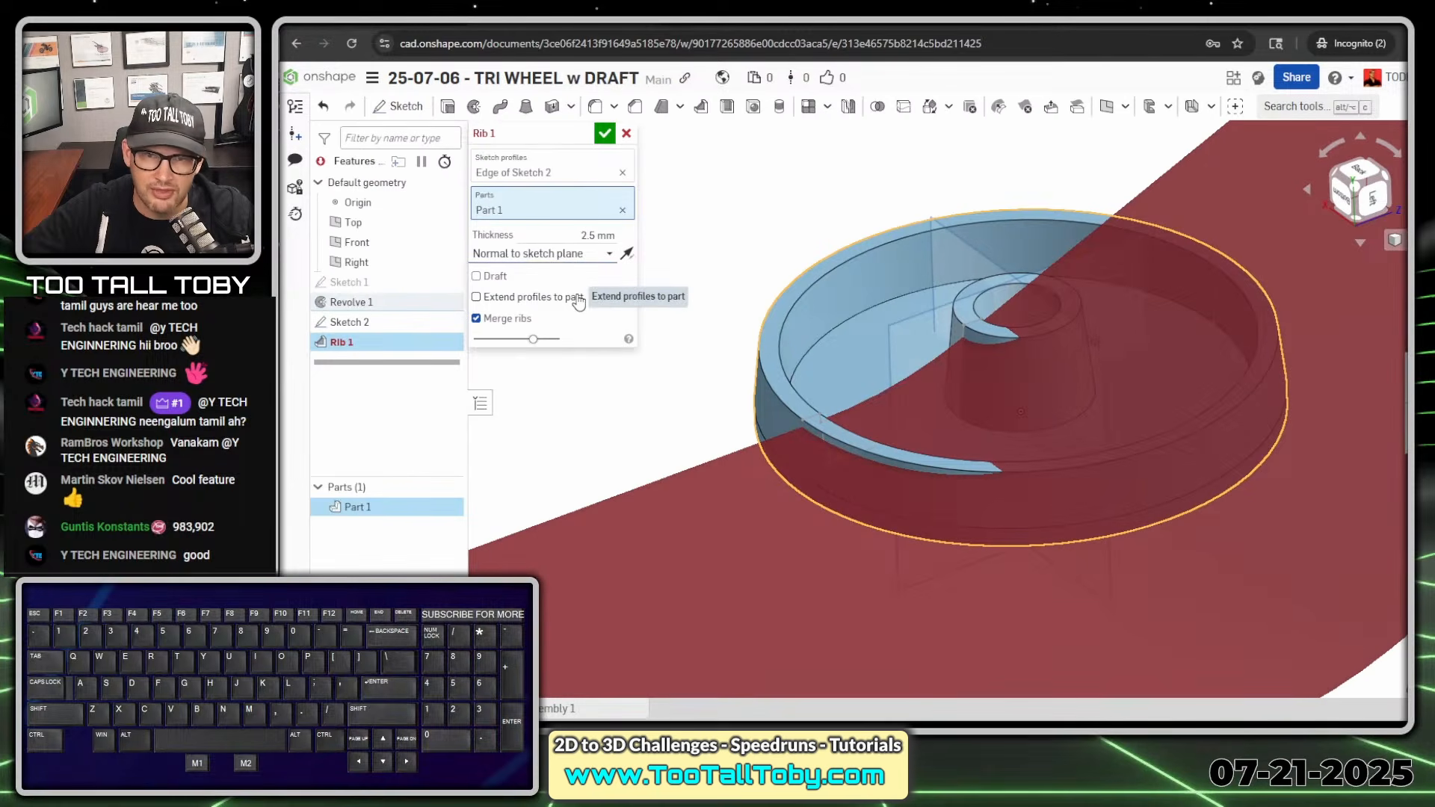
{"action": "left_click", "coordinate": [625, 254]}
{"action": "left_click", "coordinate": [625, 255]}
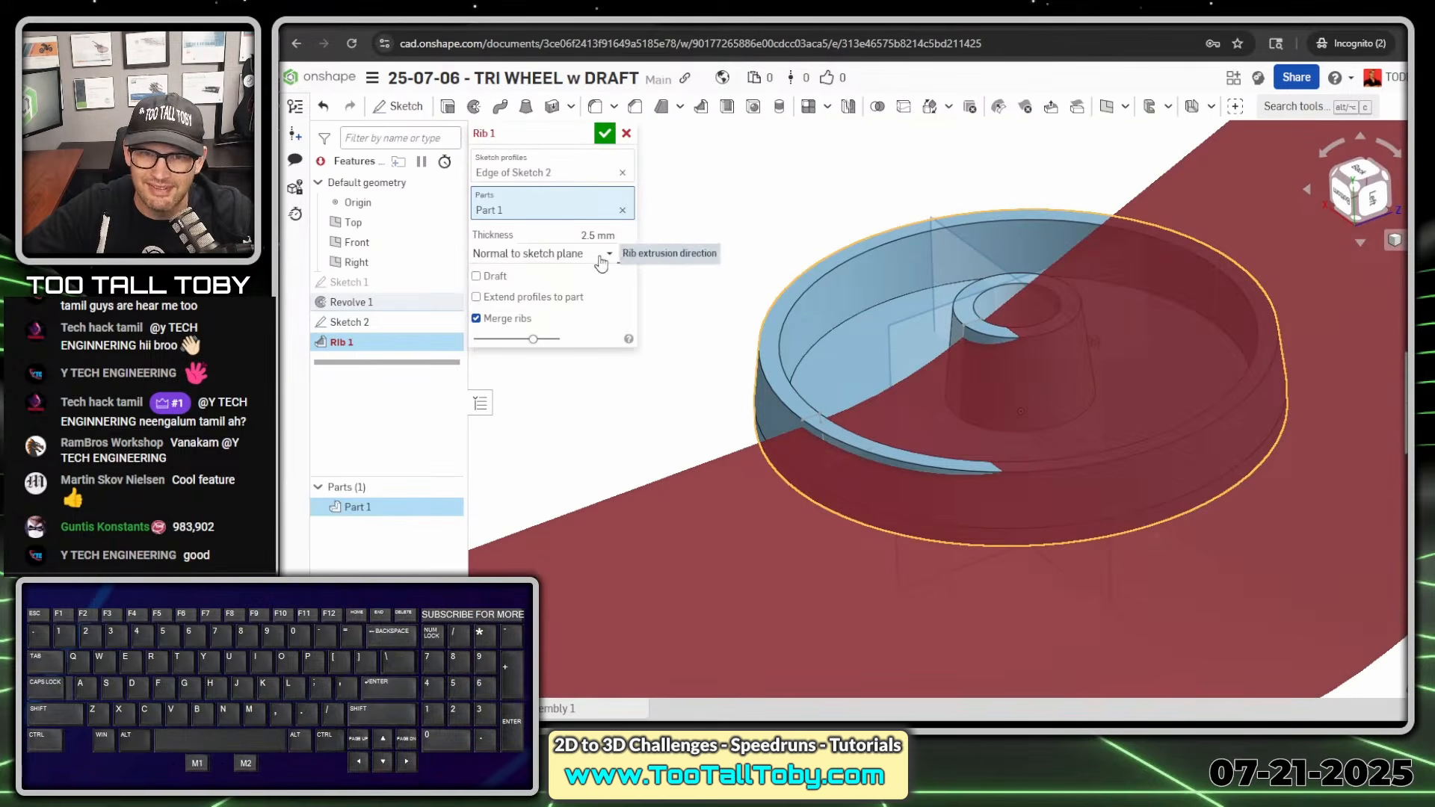
{"action": "left_click", "coordinate": [595, 255]}
{"action": "left_click", "coordinate": [575, 281]}
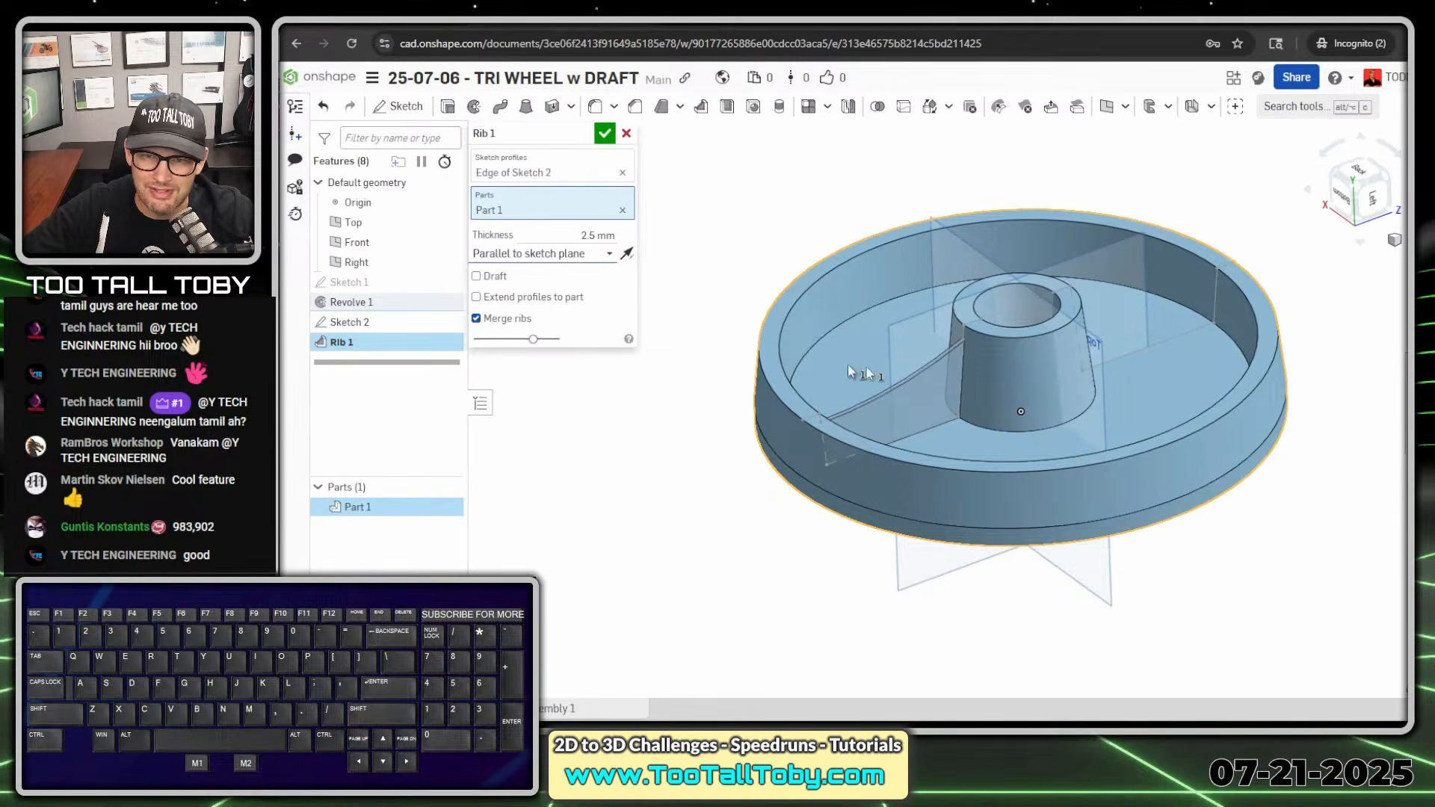
{"action": "right_click_drag", "start_coordinate": [913, 483], "coordinate": [941, 419]}
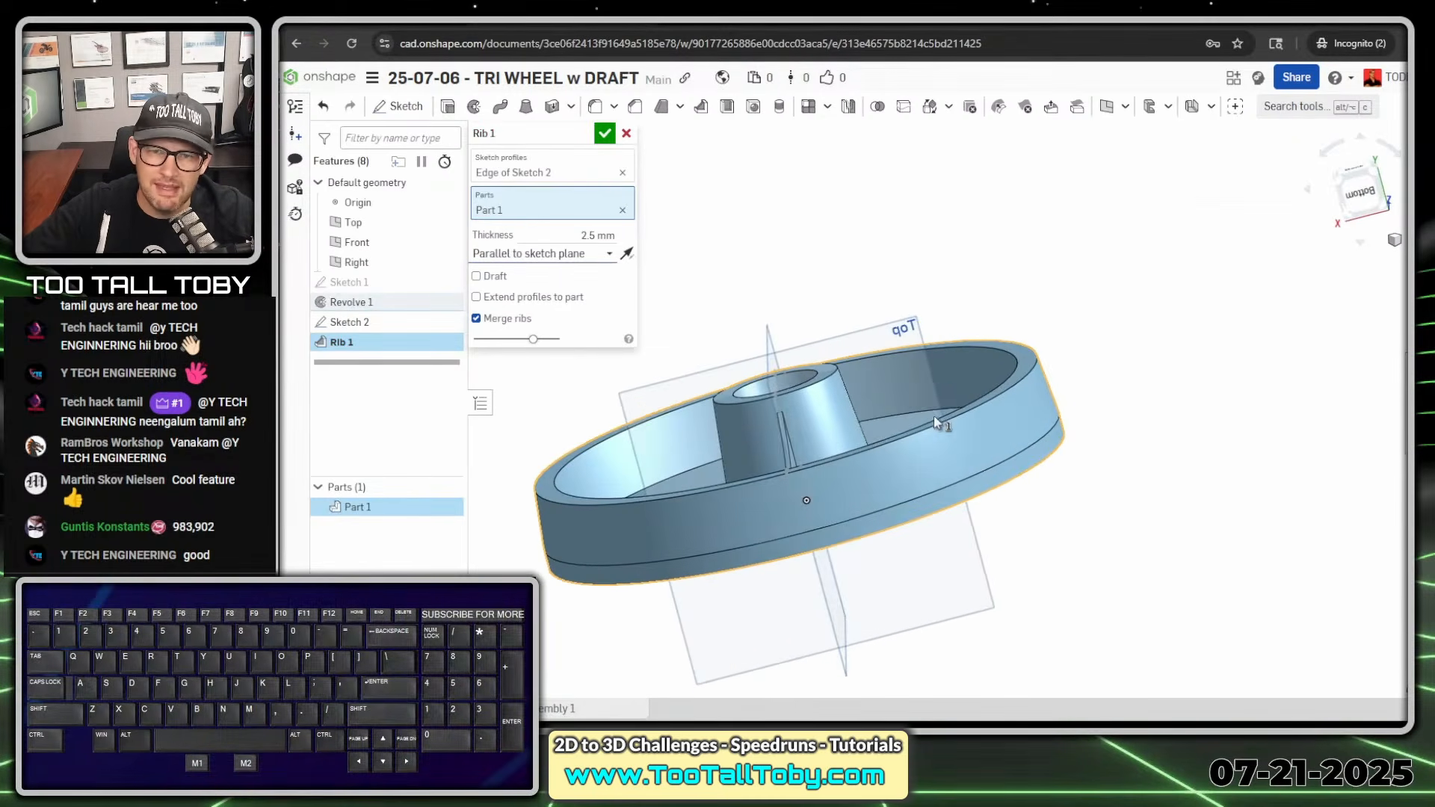
{"action": "key", "text": "alt+1"}
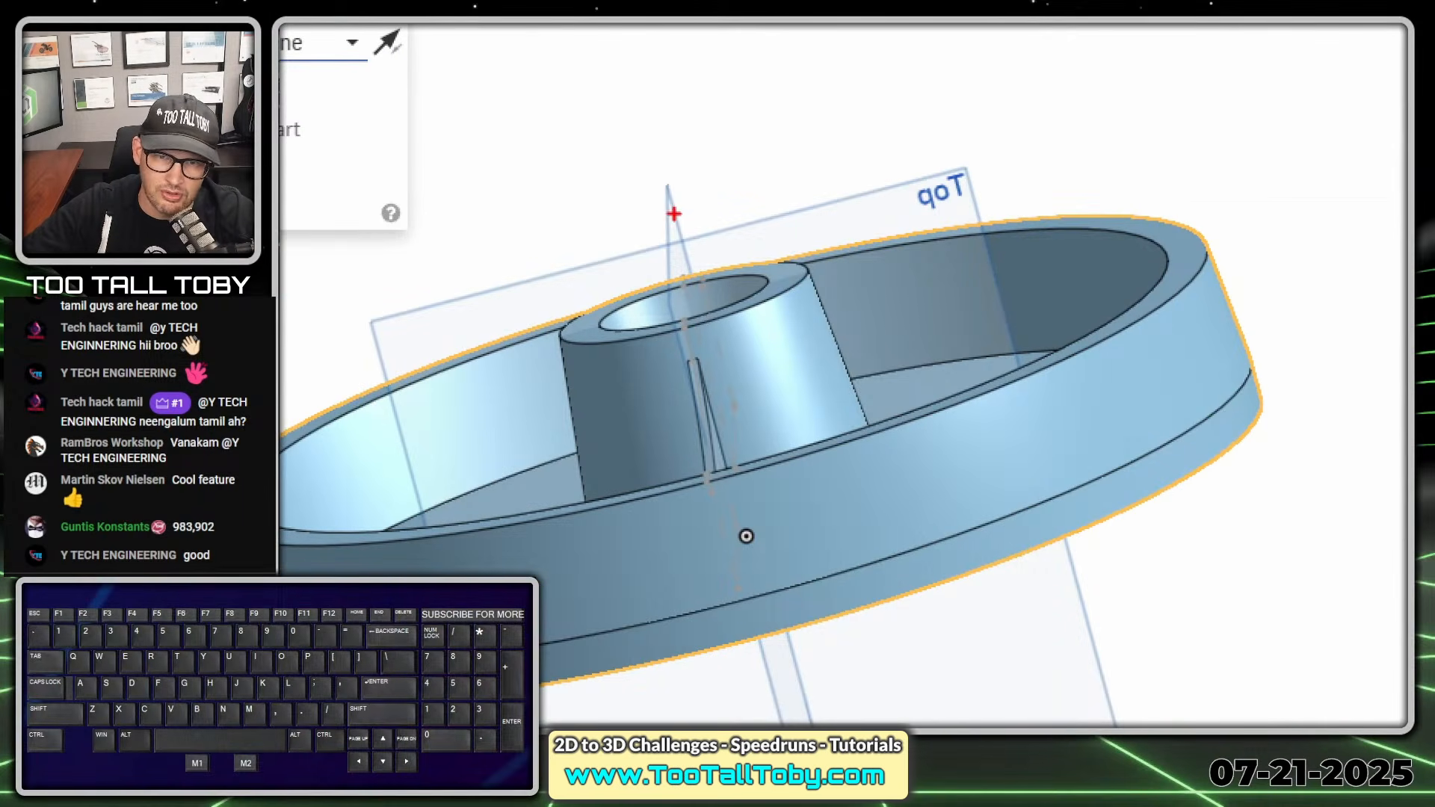
{"action": "mouse_move", "coordinate": [650, 172]}
{"action": "left_mouse_down"}
{"action": "mouse_move", "coordinate": [709, 336]}
{"action": "mouse_move", "coordinate": [786, 658]}
{"action": "left_mouse_up"}
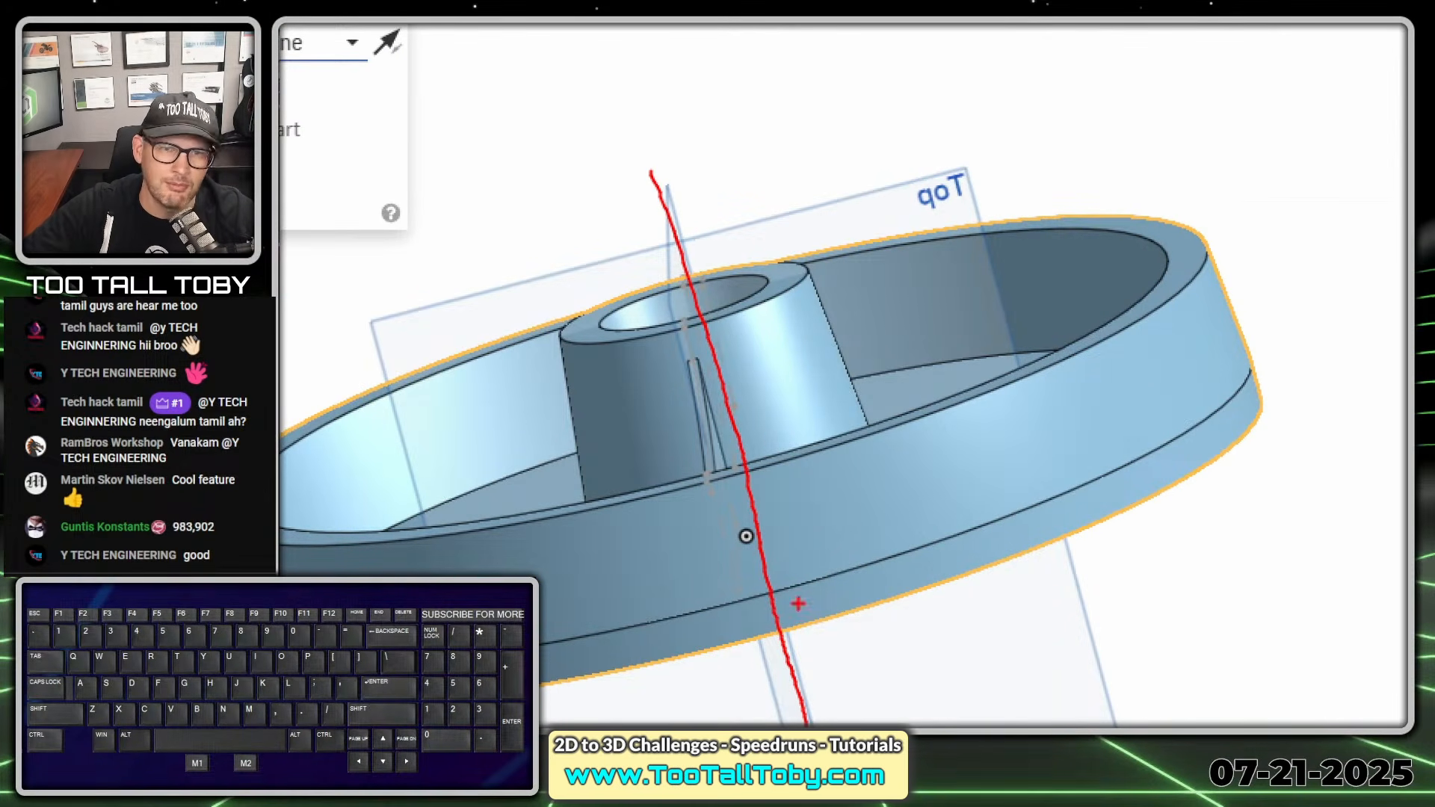
{"action": "mouse_move", "coordinate": [786, 434]}
{"action": "left_mouse_down", "text": "ctrl+shift"}
{"action": "mouse_move", "coordinate": [786, 254]}
{"action": "mouse_move", "coordinate": [764, 433]}
{"action": "mouse_move", "coordinate": [647, 75]}
{"action": "left_mouse_up", "text": "ctrl+shift"}
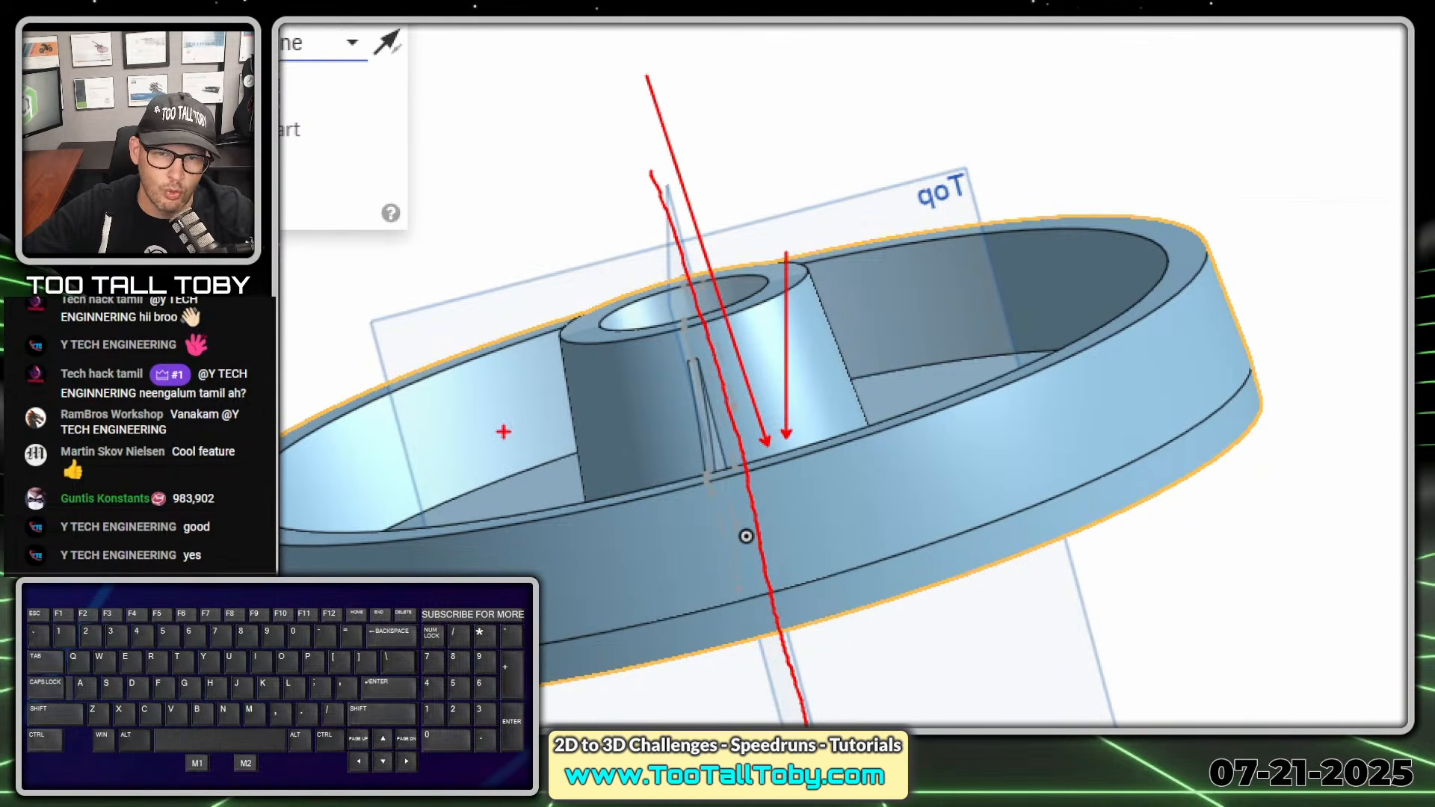
{"action": "left_click_drag", "start_coordinate": [496, 451], "coordinate": [687, 419], "text": "ctrl+shift"}
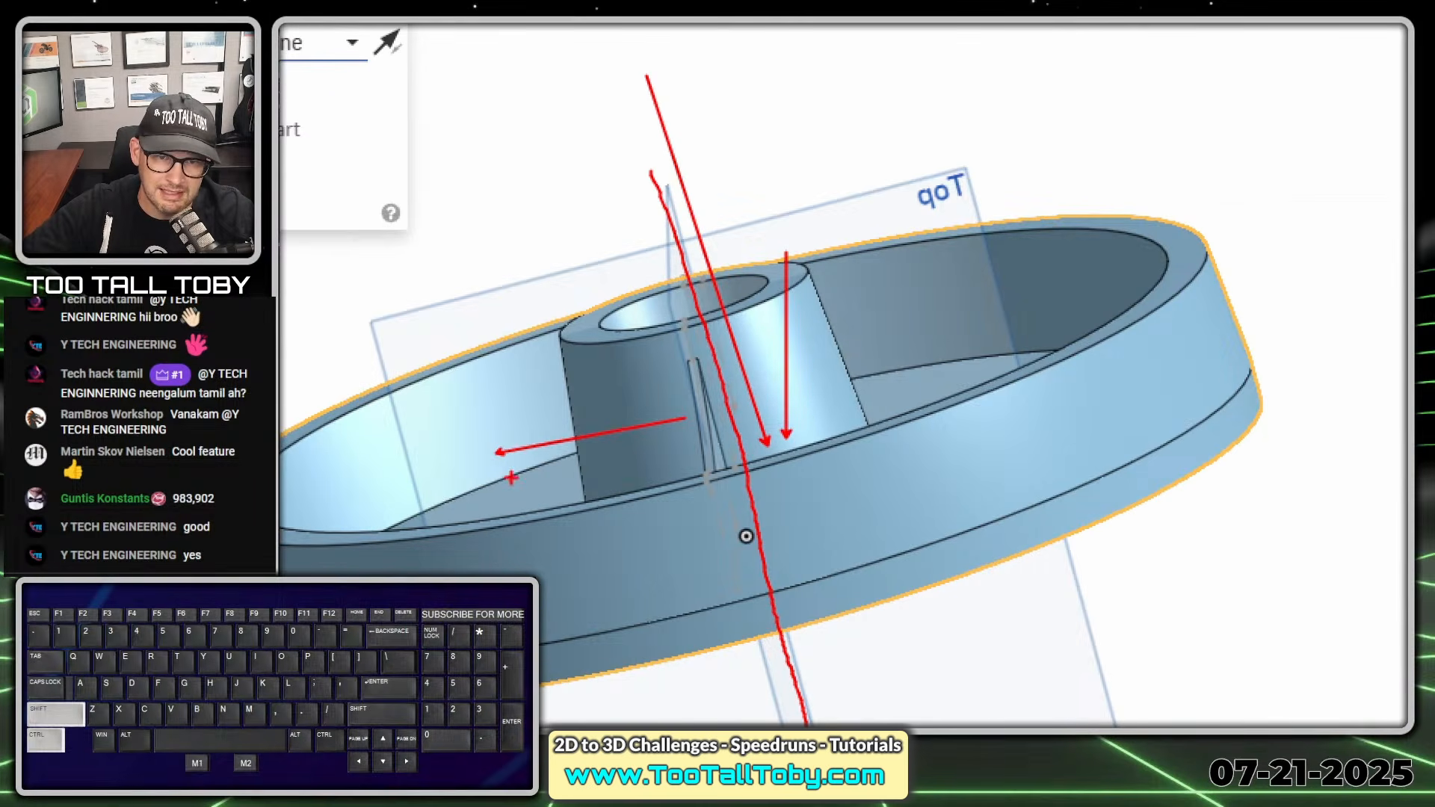
{"action": "left_click_drag", "start_coordinate": [507, 481], "coordinate": [695, 447], "text": "ctrl+shift"}
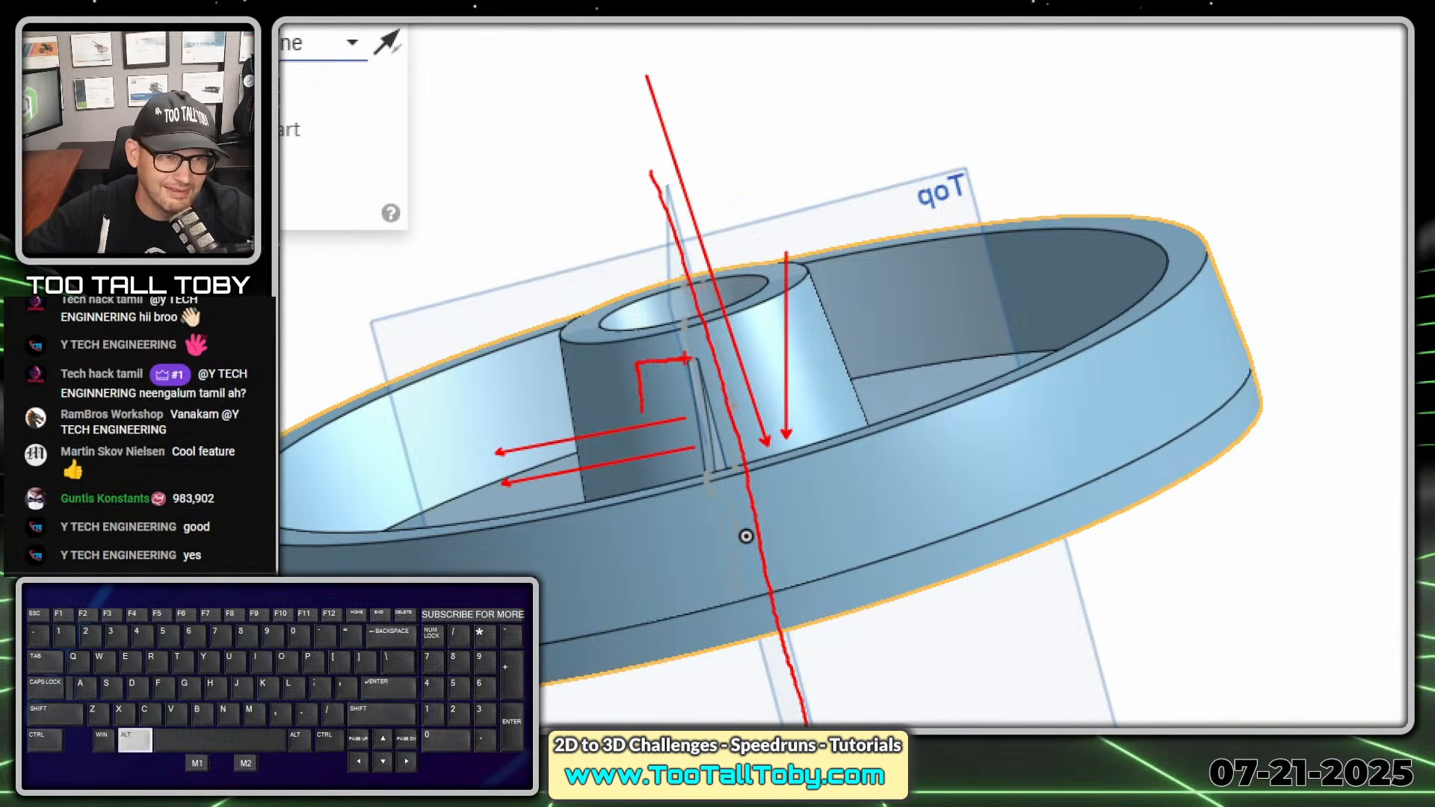
{"action": "key", "text": "alt+1"}
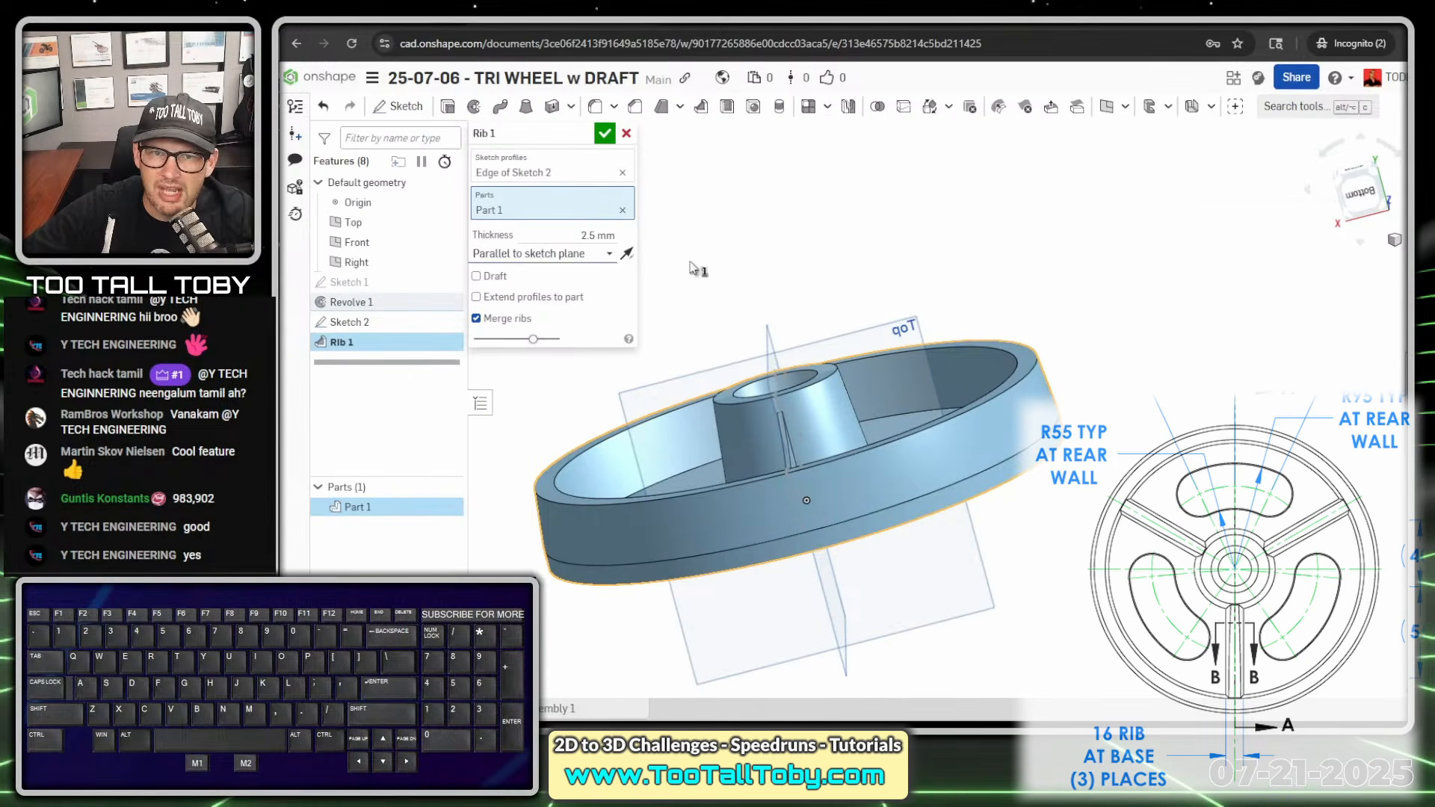
- Set the rib thickness to 16 mm and have its profile extended to the part
{"action": "left_click", "coordinate": [592, 235]}
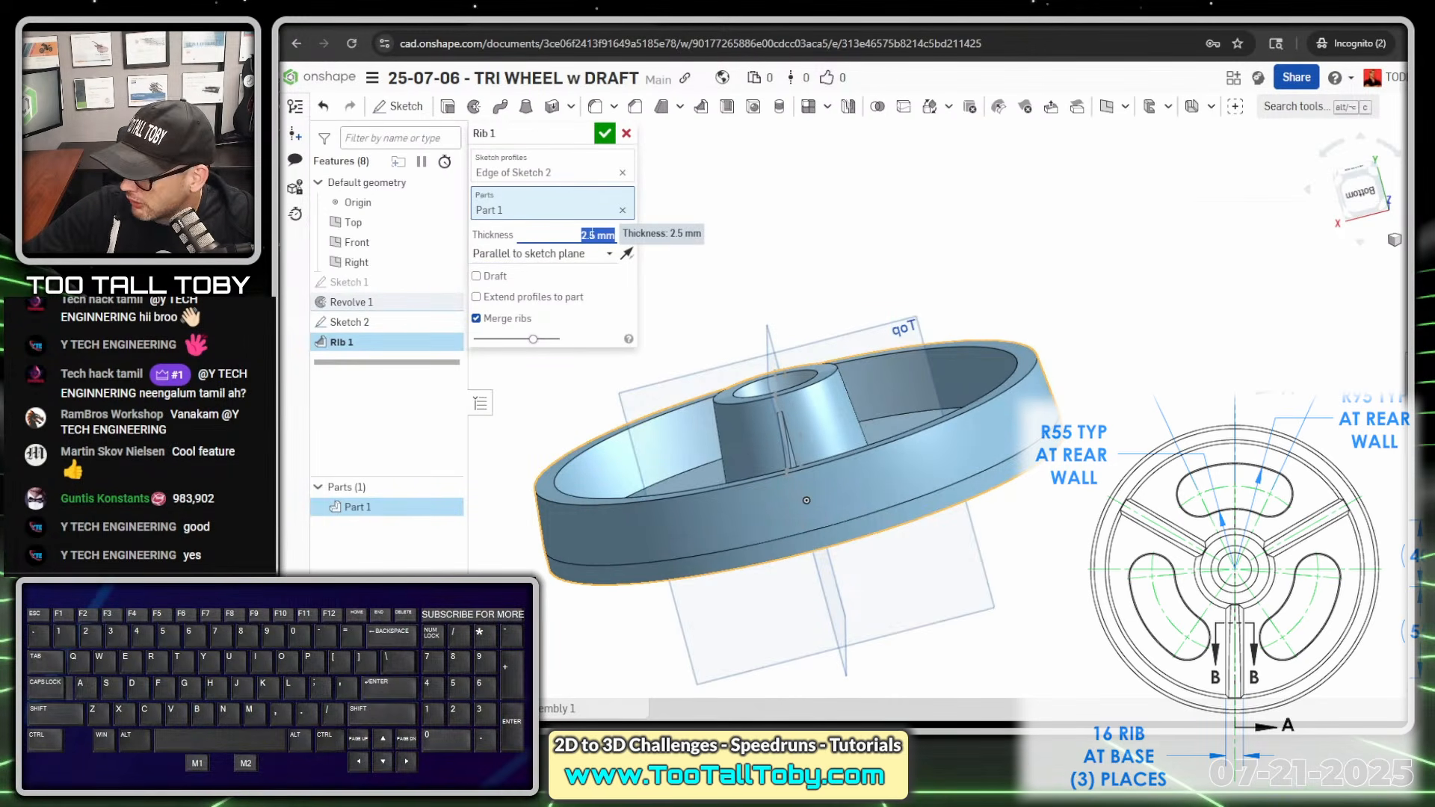
{"action": "type", "text": "16"}
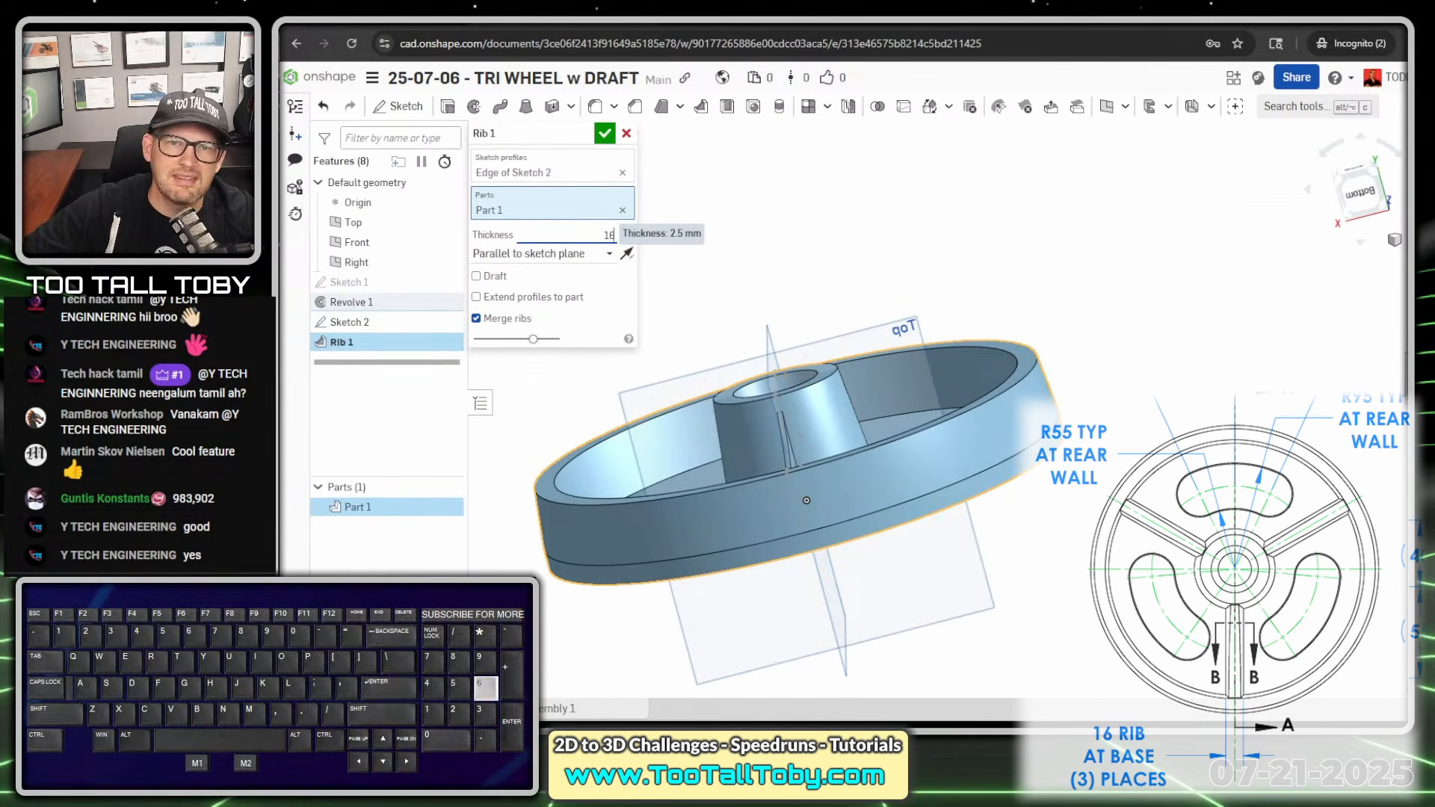
{"action": "key", "text": "Return"}
{"action": "scroll", "coordinate": [810, 565], "scroll_direction": "down", "scroll_amount": 2}
{"action": "right_click_drag", "start_coordinate": [820, 453], "coordinate": [808, 512]}
{"action": "scroll", "coordinate": [770, 441], "scroll_direction": "up", "scroll_amount": 10}
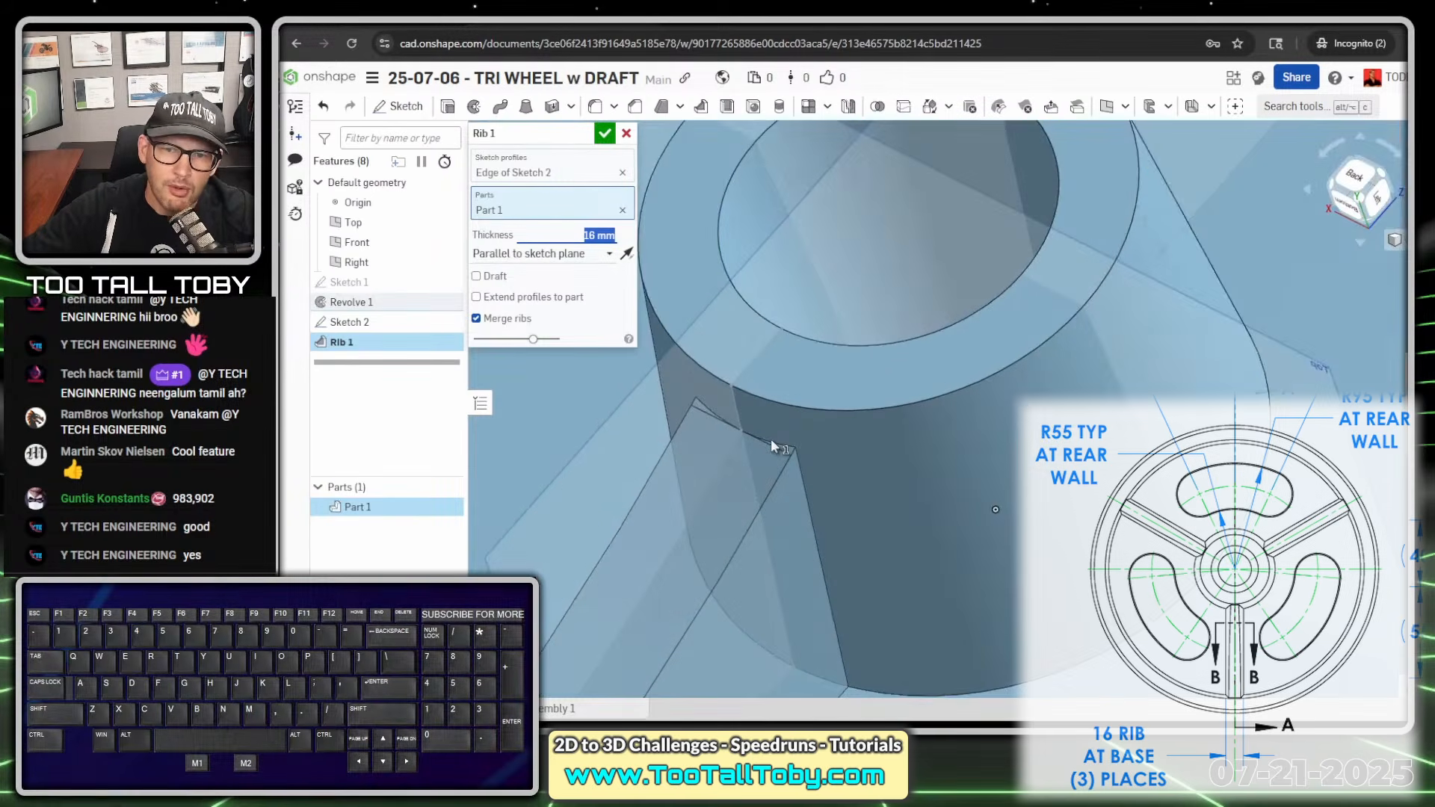
{"action": "left_click", "coordinate": [516, 297]}
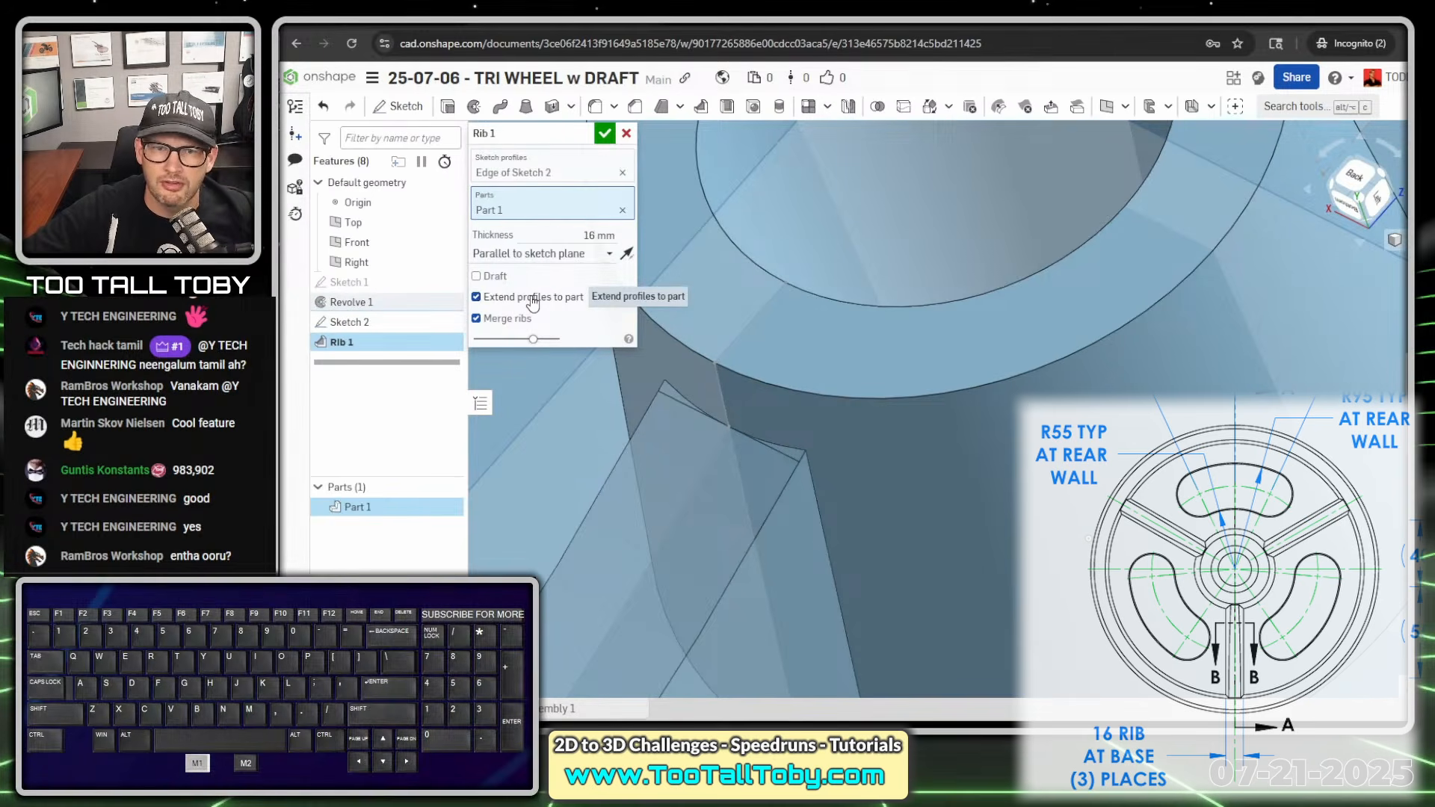
{"action": "left_click", "coordinate": [532, 301]}
{"action": "key", "text": "alt+1"}
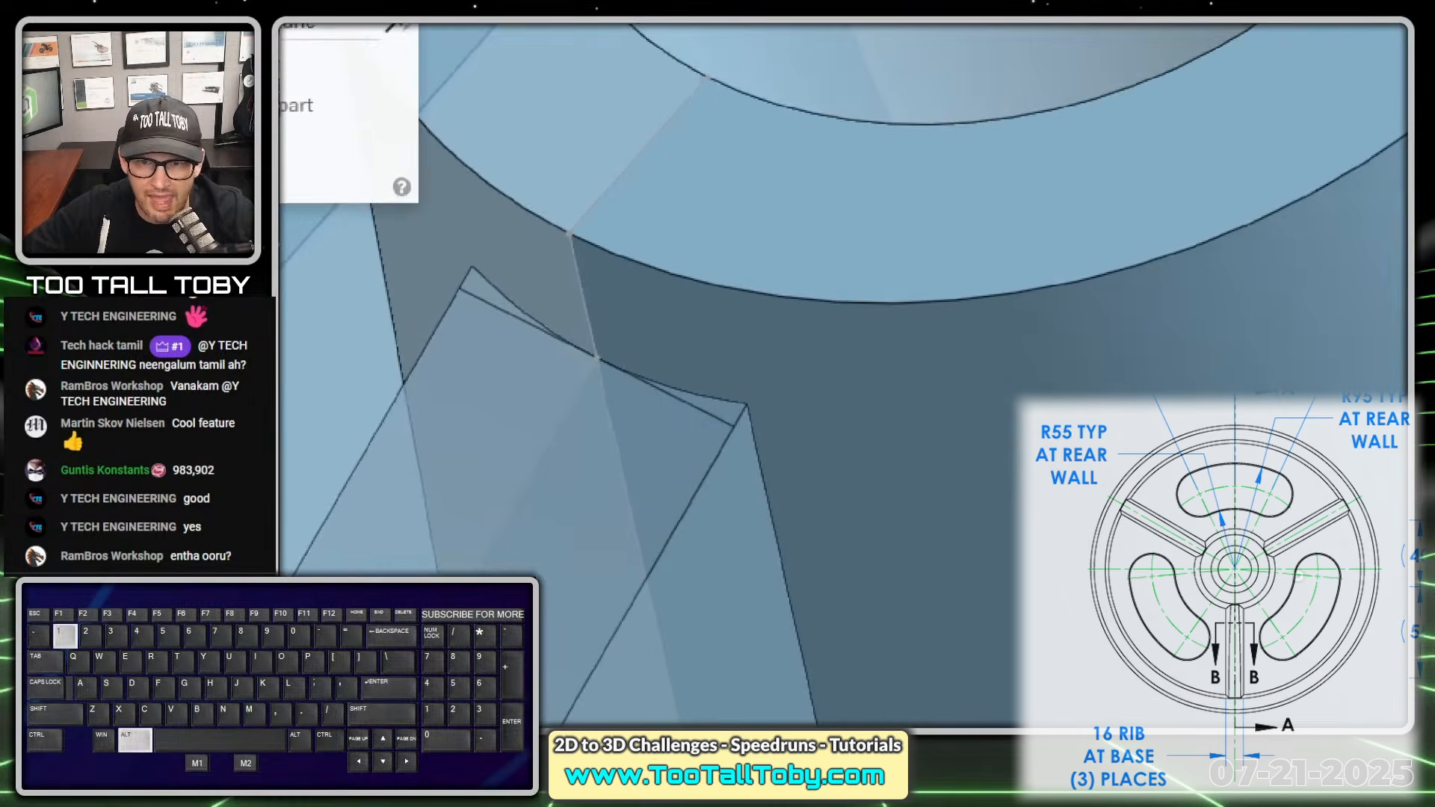
{"action": "left_click", "coordinate": [778, 418]}
{"action": "left_click_drag", "start_coordinate": [746, 403], "coordinate": [872, 347], "text": "ctrl+shift"}
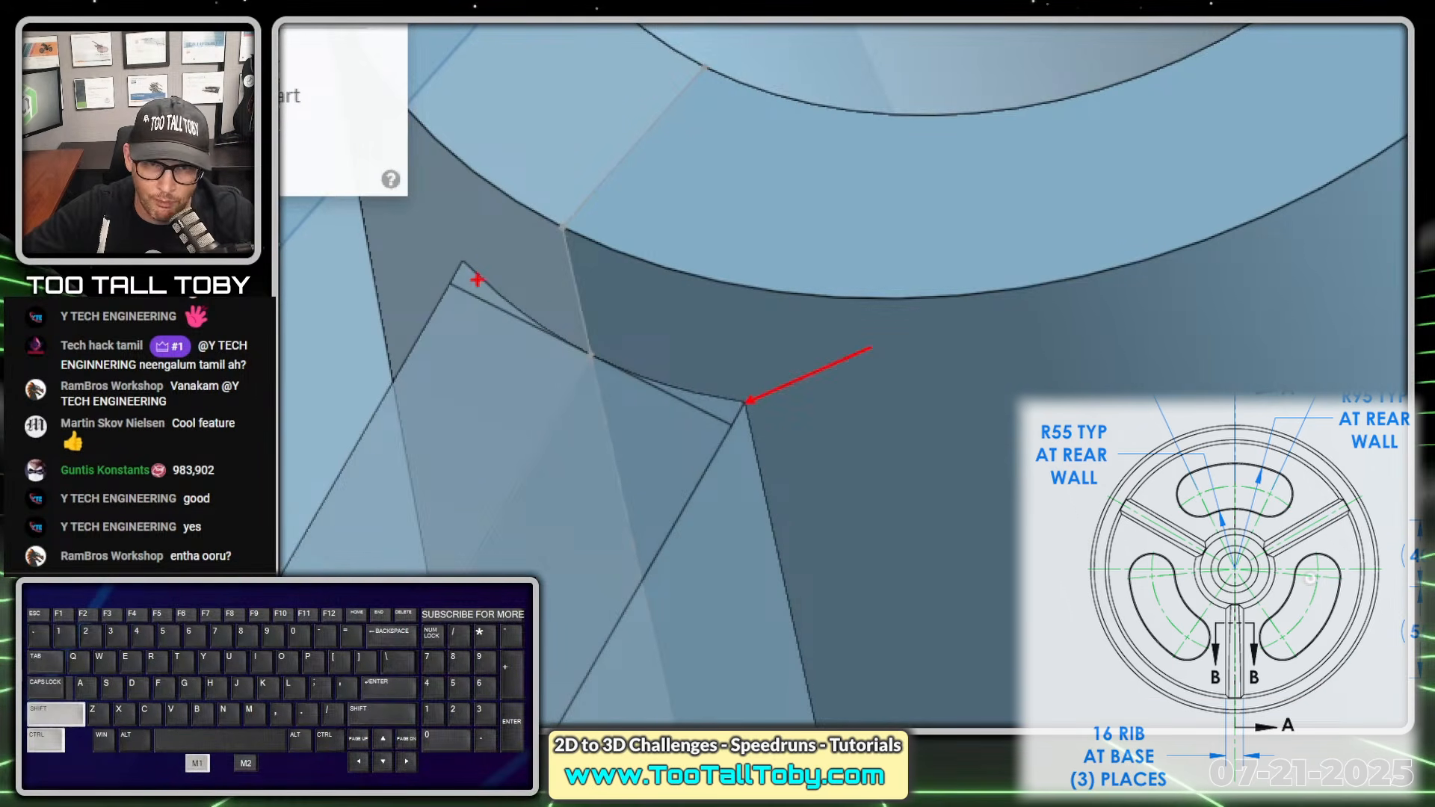
{"action": "left_click_drag", "start_coordinate": [477, 278], "coordinate": [512, 196], "text": "ctrl+shift"}
{"action": "key", "text": "alt+1"}
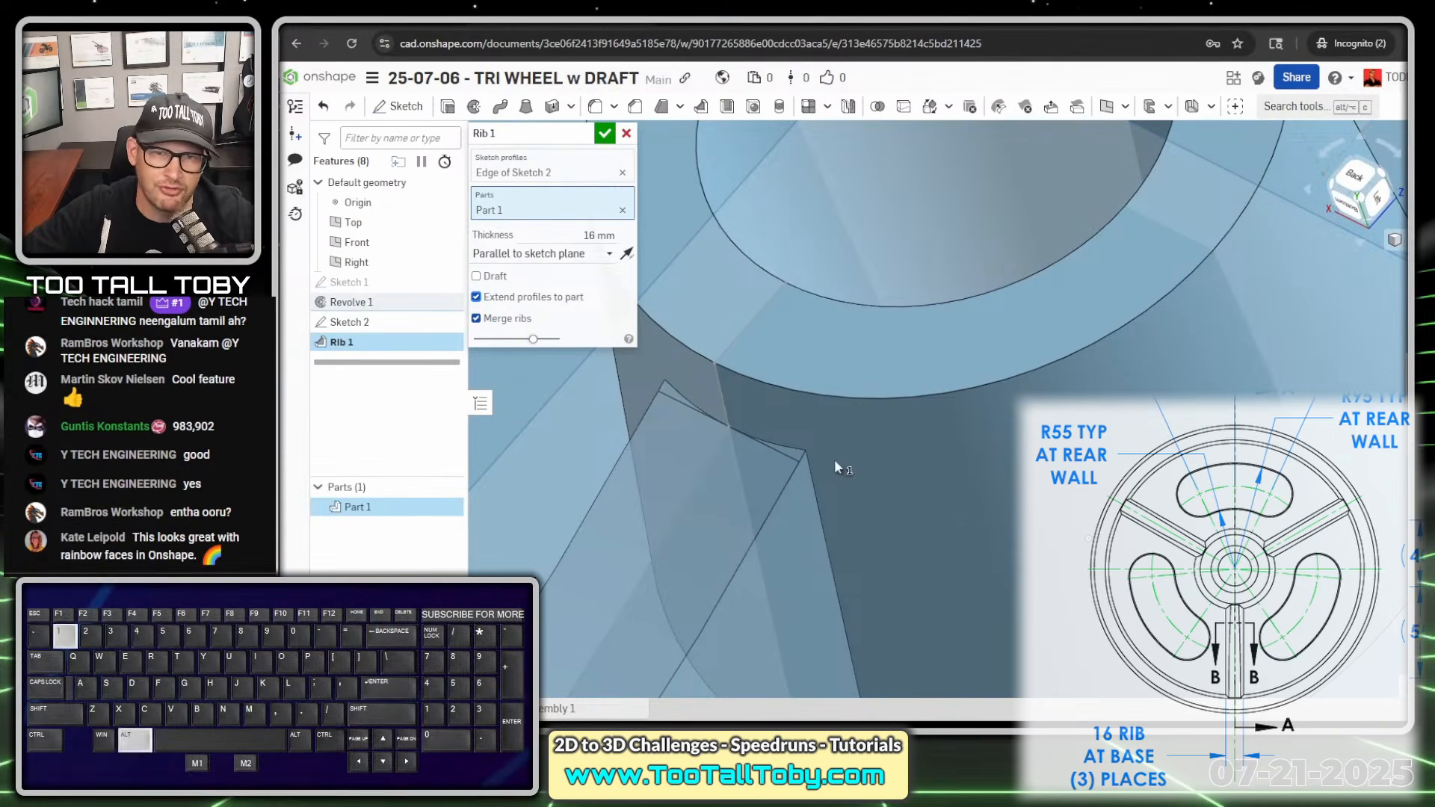
- Accept the rib and examine the small sliver faces where its top meets the hub's outer wall
{"action": "scroll", "coordinate": [778, 336], "scroll_direction": "down", "scroll_amount": 6}
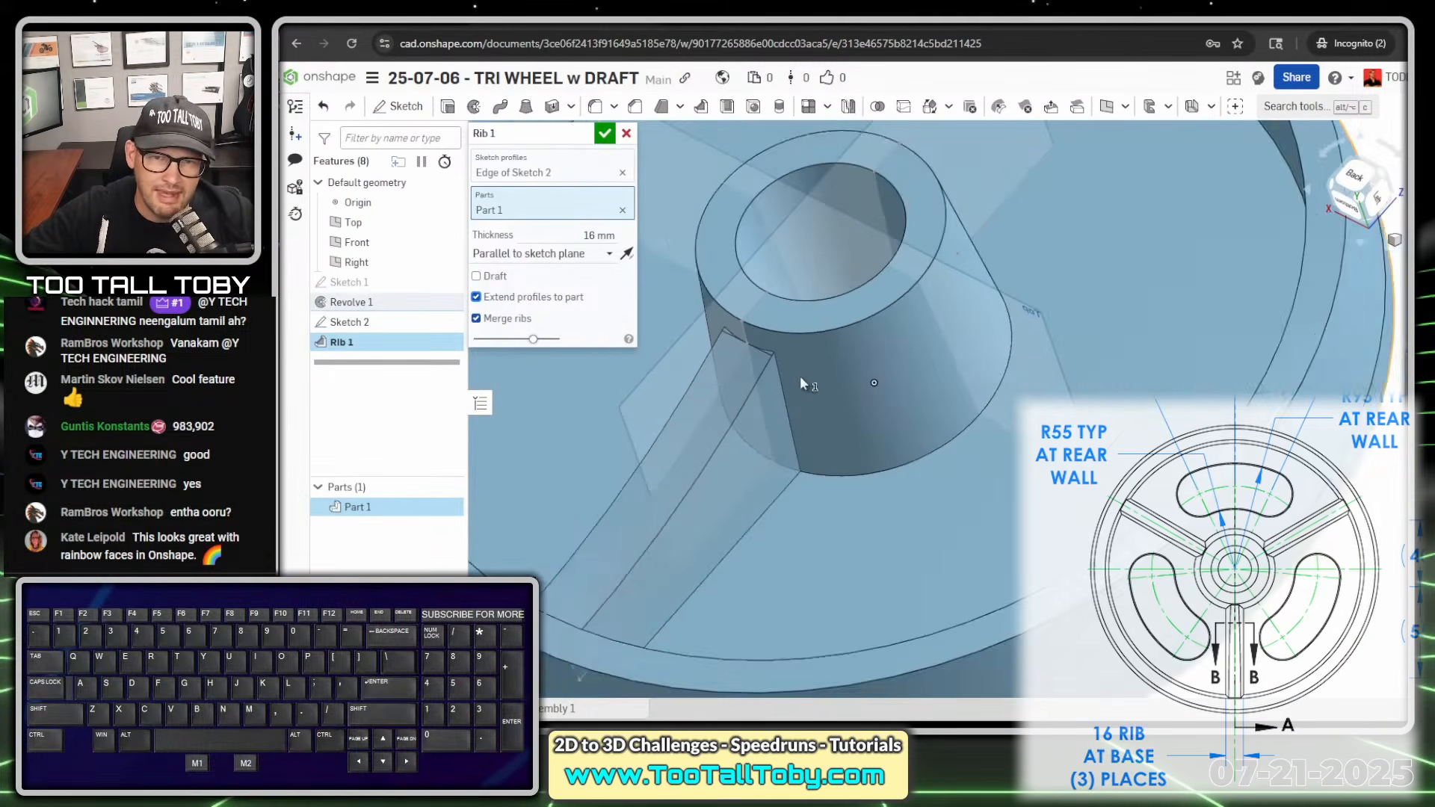
{"action": "left_click", "coordinate": [605, 133]}
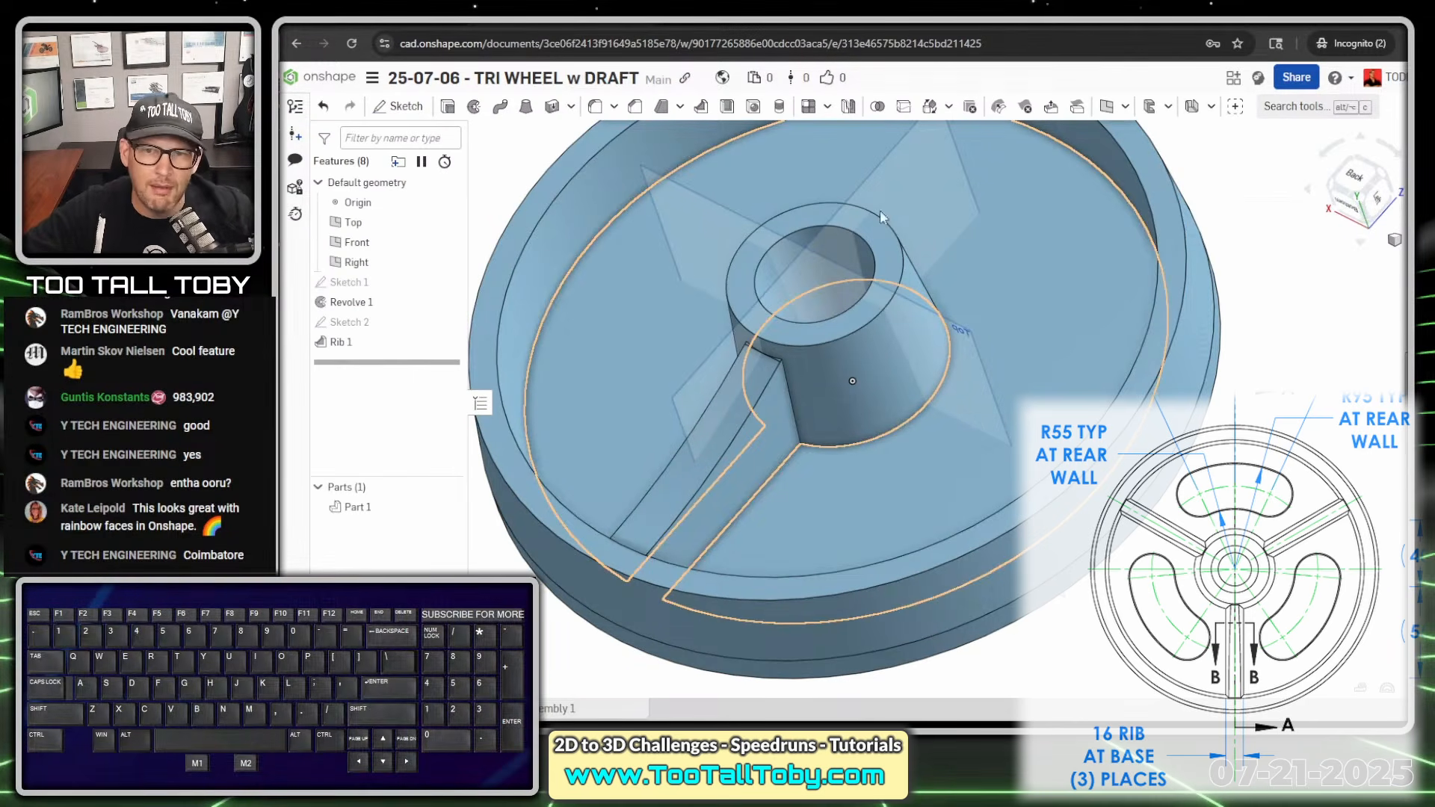
{"action": "scroll", "coordinate": [791, 379], "scroll_direction": "up", "scroll_amount": 10}
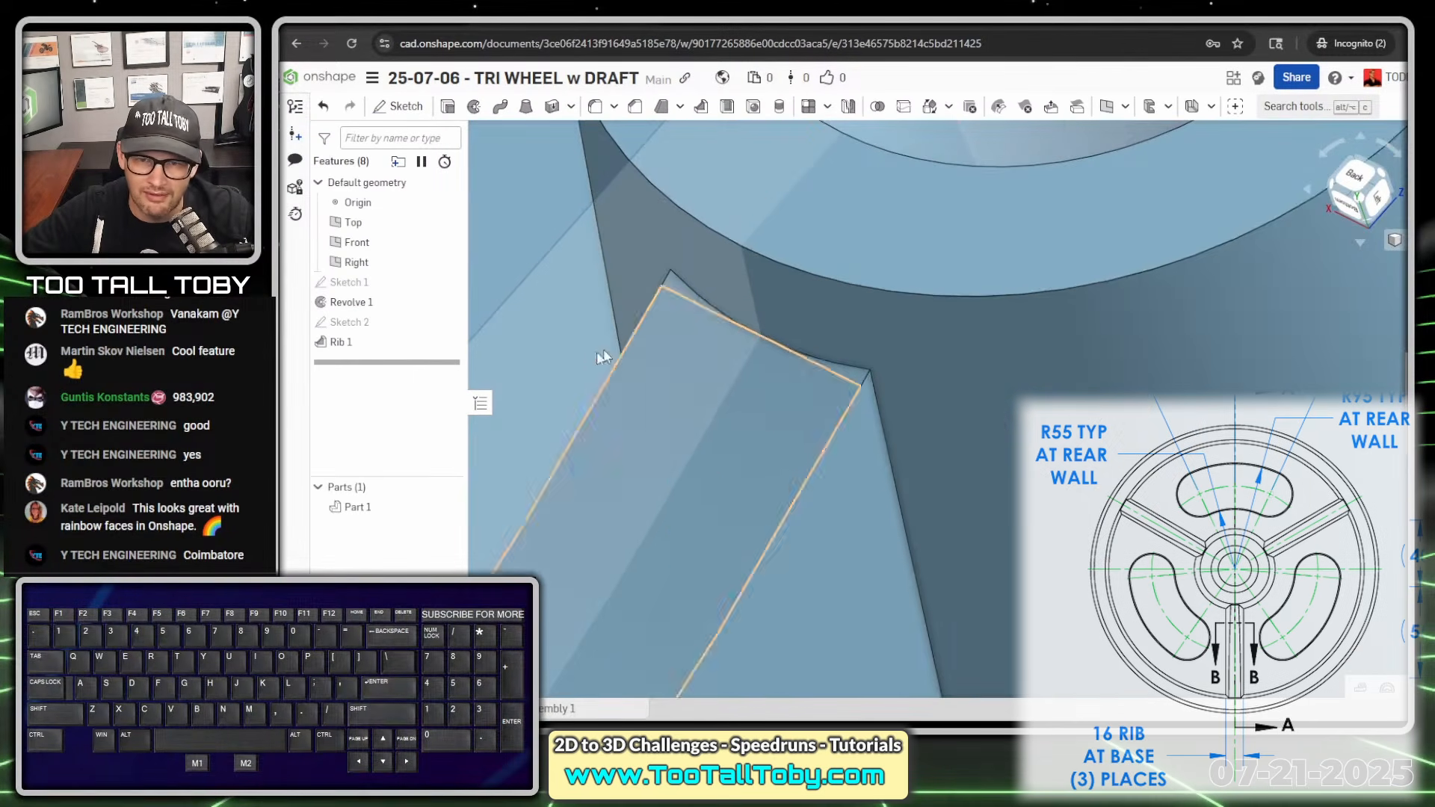
{"action": "left_click", "coordinate": [680, 290]}
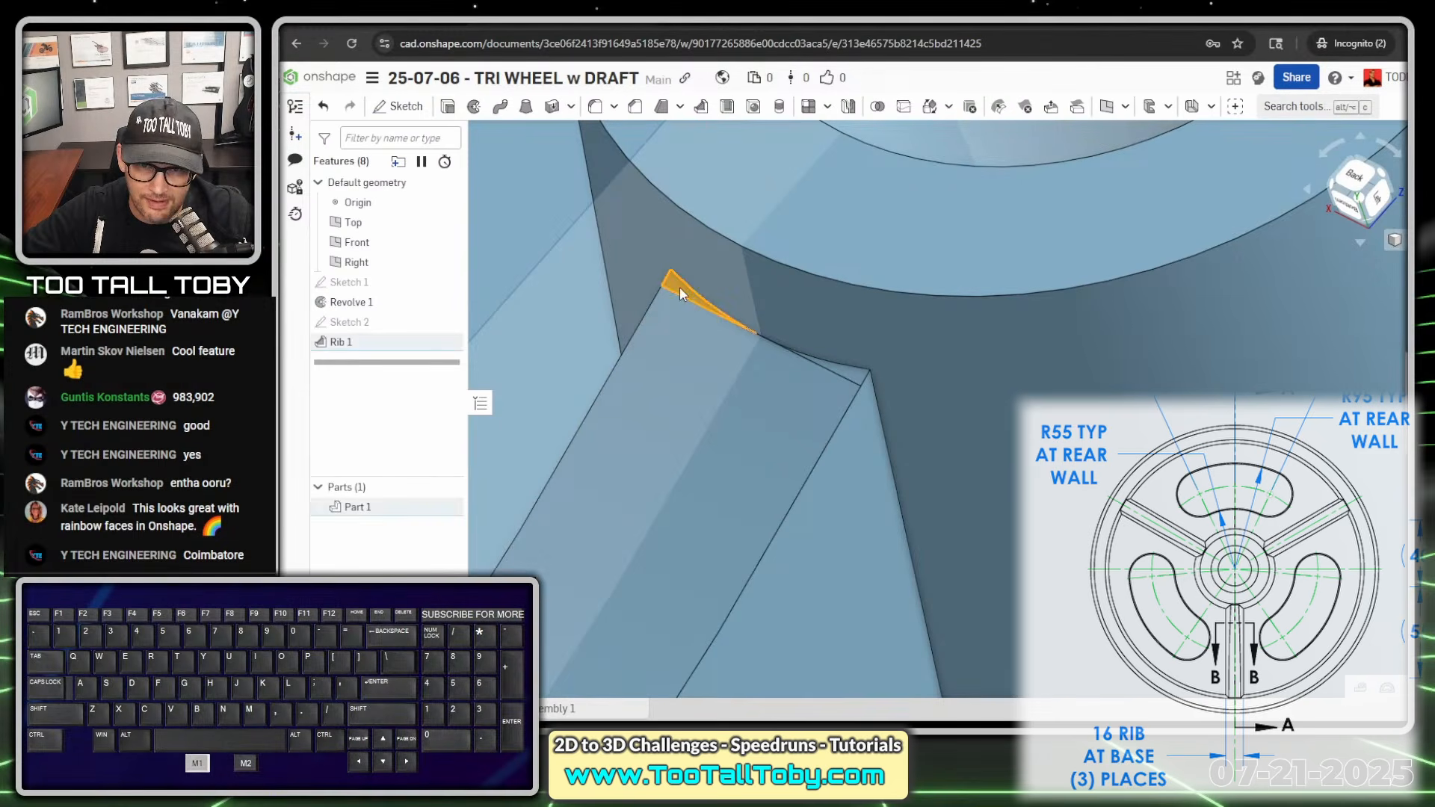
{"action": "left_click", "coordinate": [852, 371]}
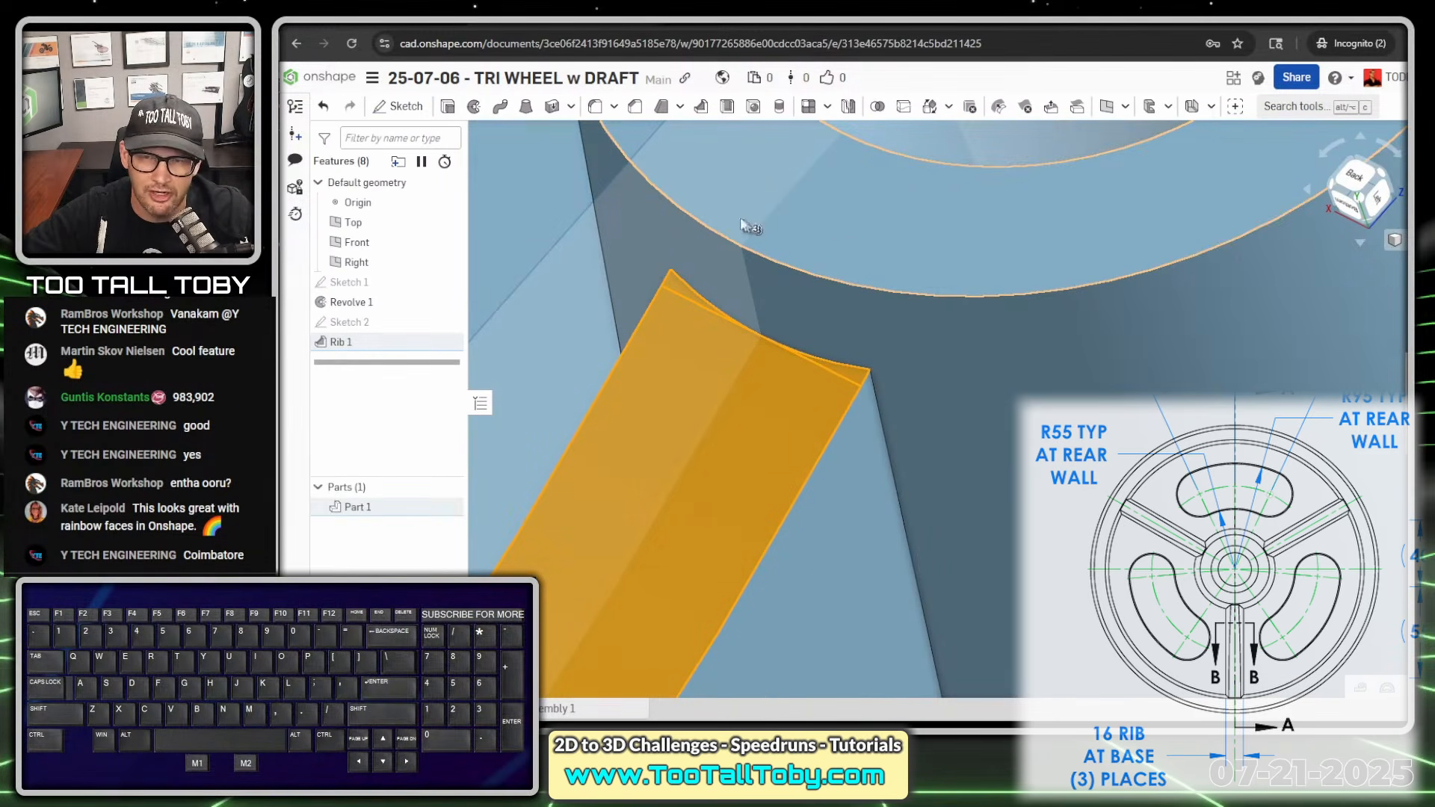
{"action": "key", "text": "space"}
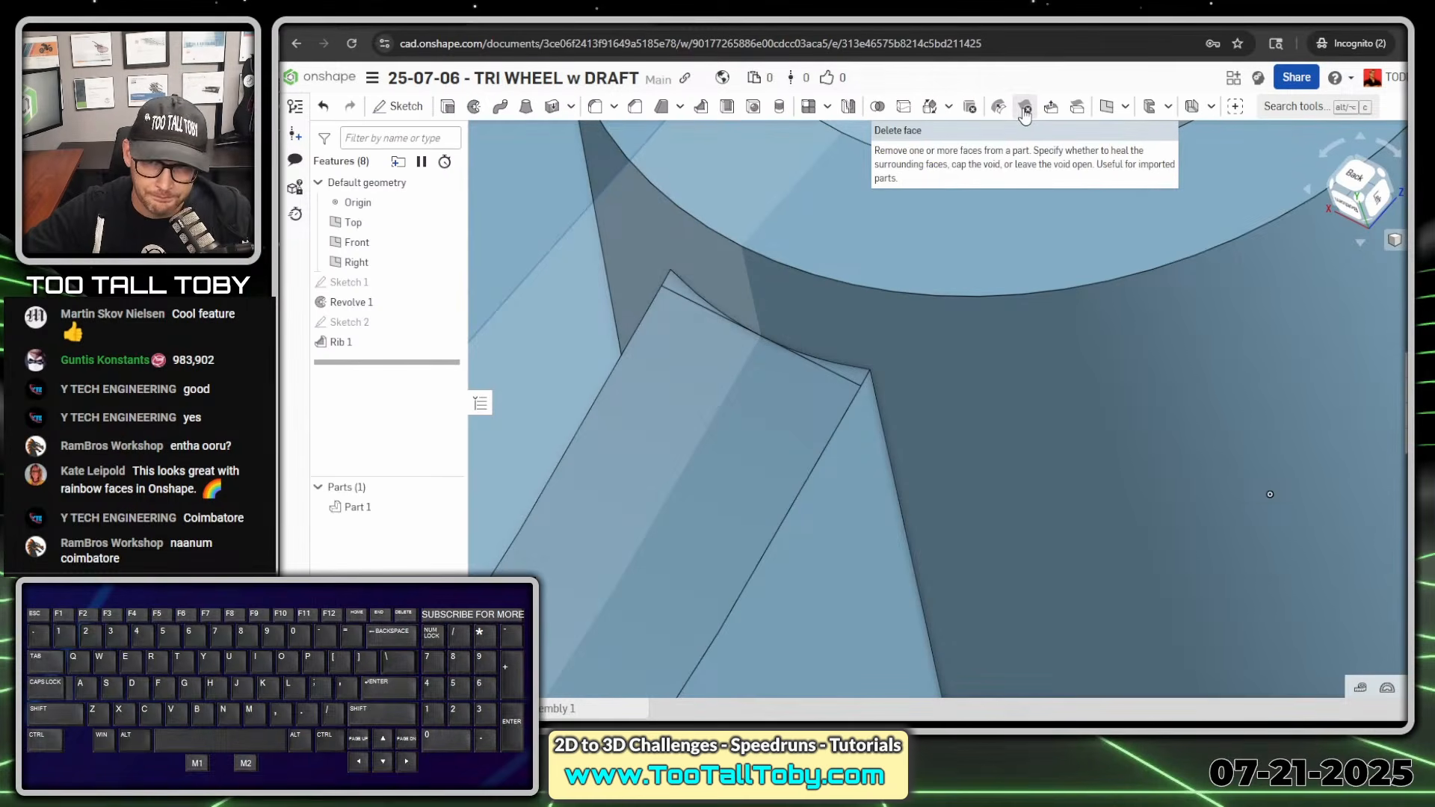
- Delete the two sliver faces at the rib's upper end by the hub, healing the surrounding faces
{"action": "left_click", "coordinate": [1024, 110]}
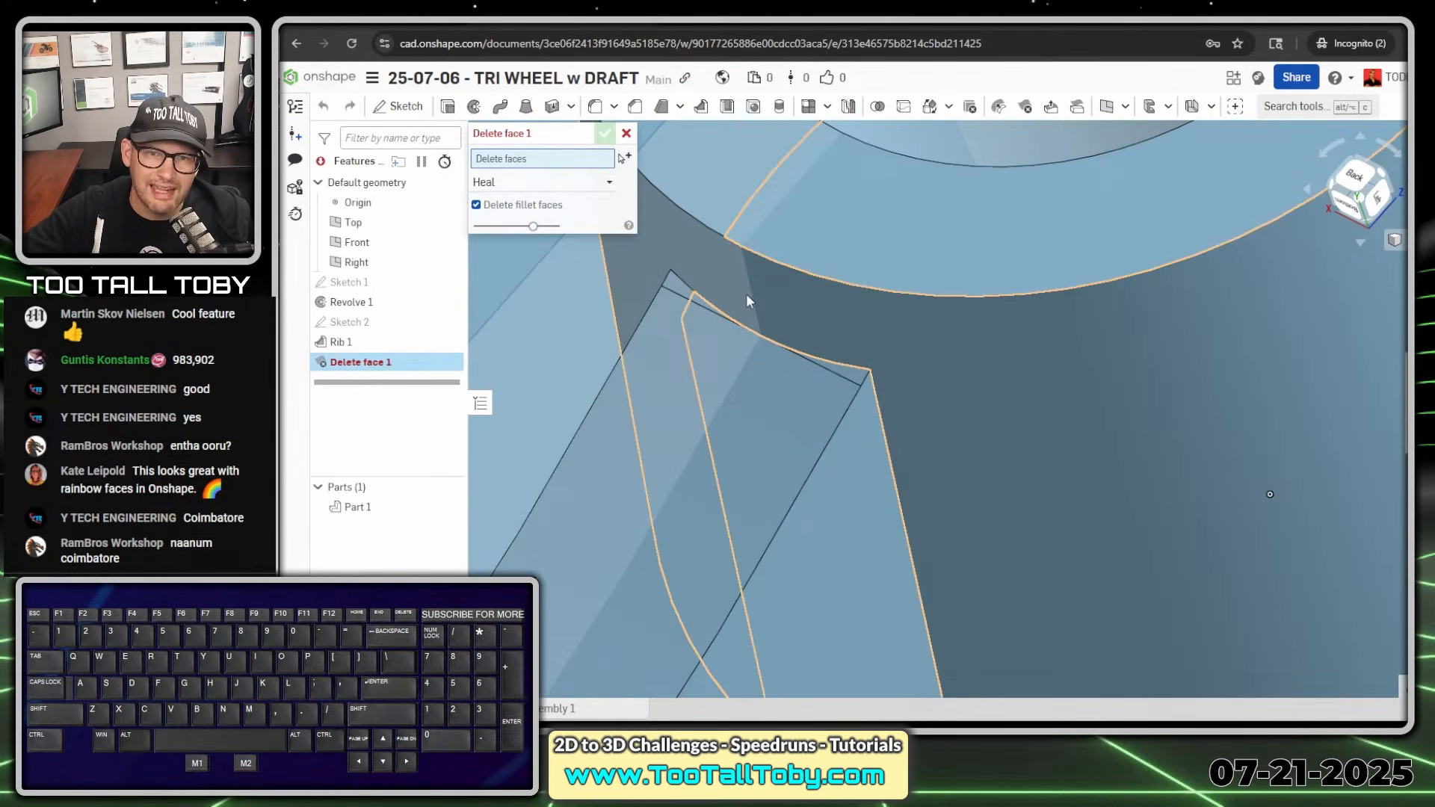
{"action": "left_click", "coordinate": [694, 298]}
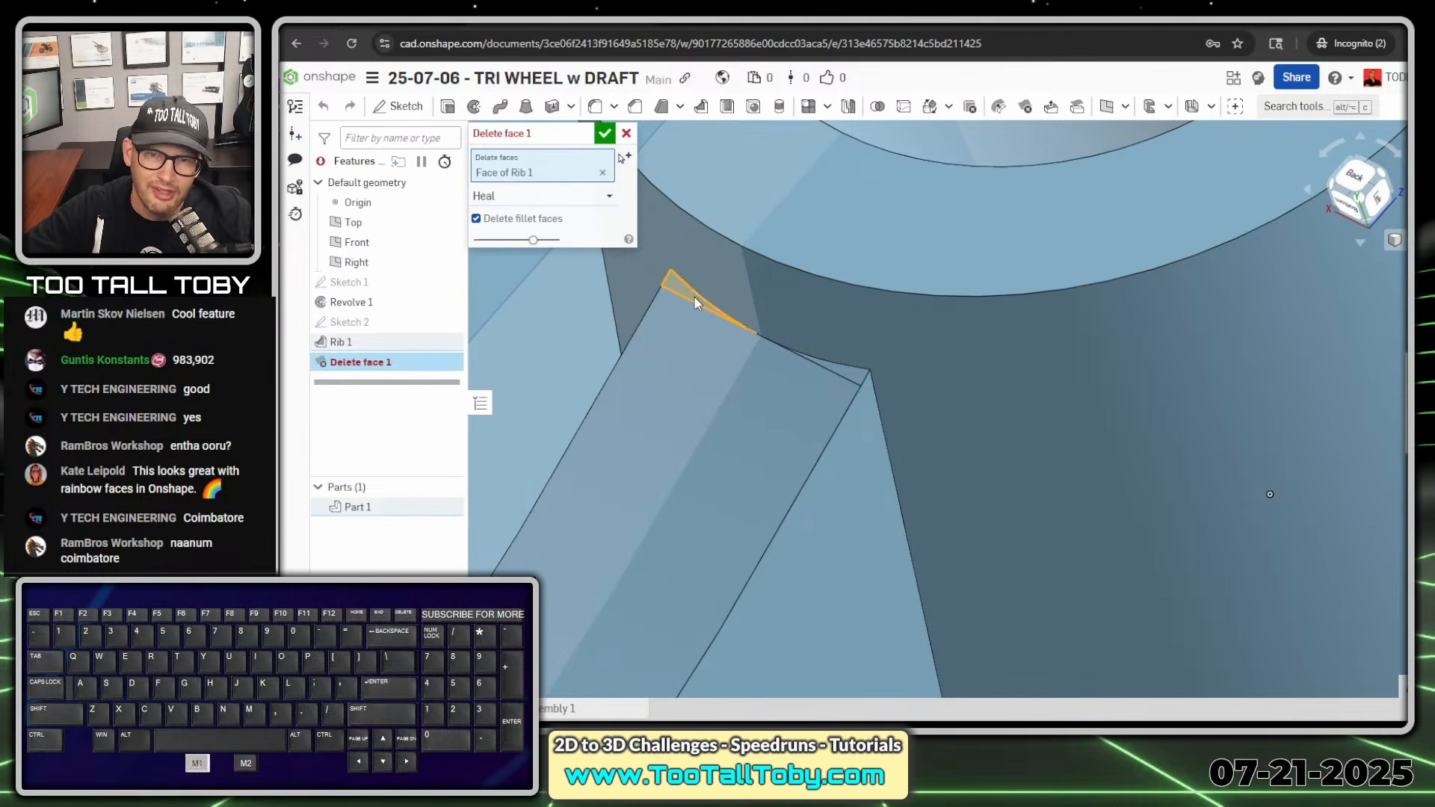
{"action": "left_click", "coordinate": [865, 382]}
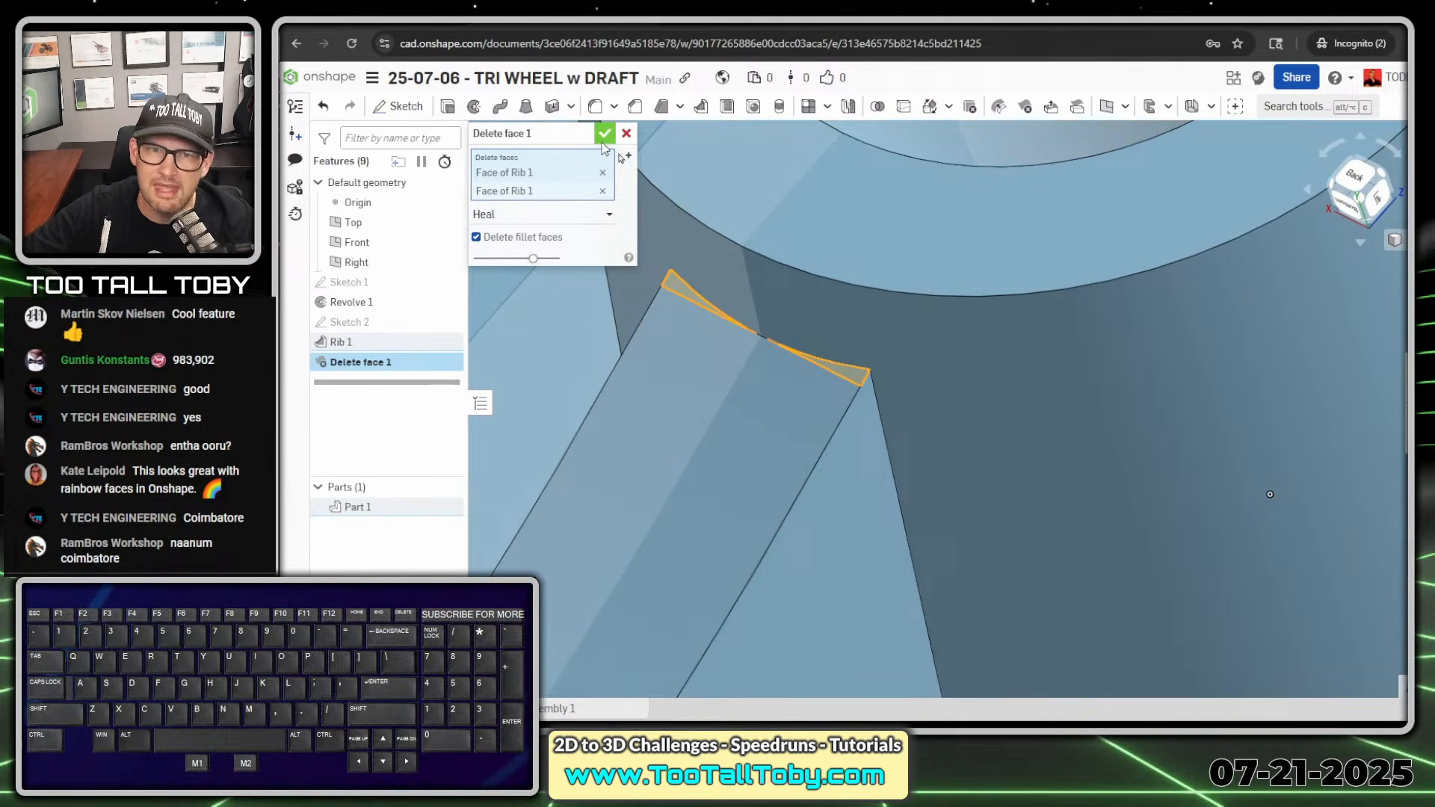
{"action": "left_click", "coordinate": [604, 134]}
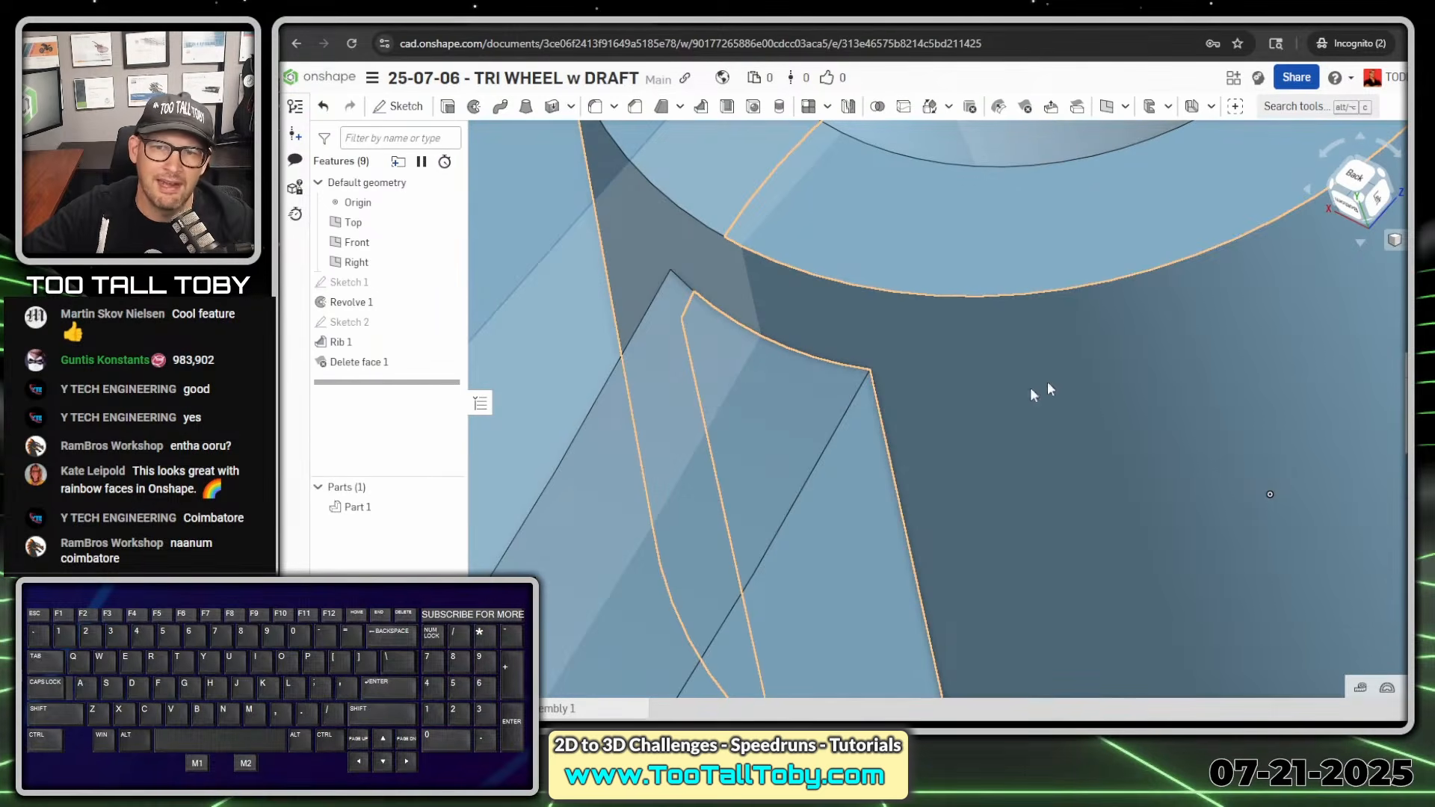
{"action": "left_click", "coordinate": [710, 514]}
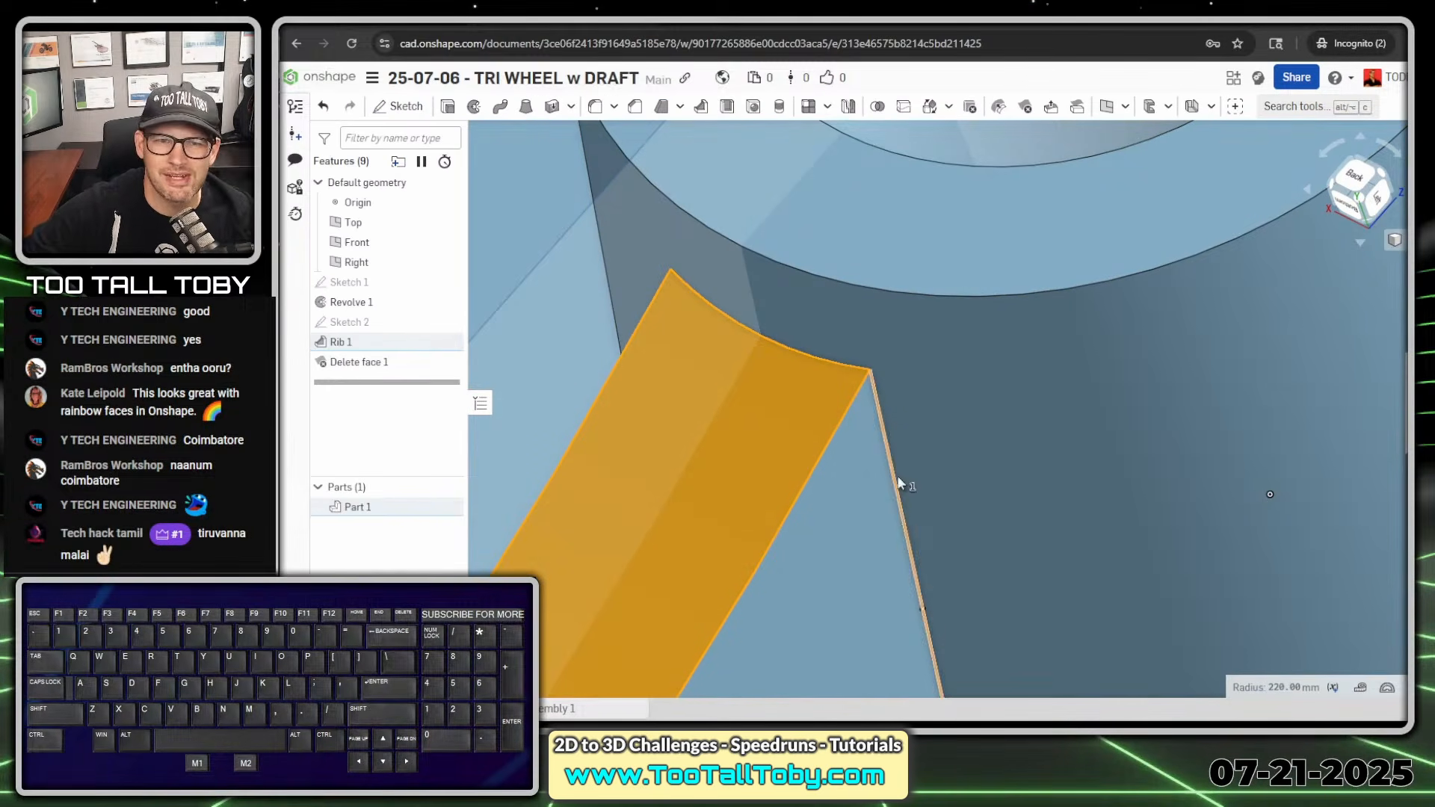
- Start a Draft with the wheel's inner floor face as the neutral plane and both rib side faces to draft
{"action": "scroll", "coordinate": [832, 494], "scroll_direction": "down", "scroll_amount": 5}
{"action": "scroll", "coordinate": [846, 535], "scroll_direction": "down", "scroll_amount": 5}
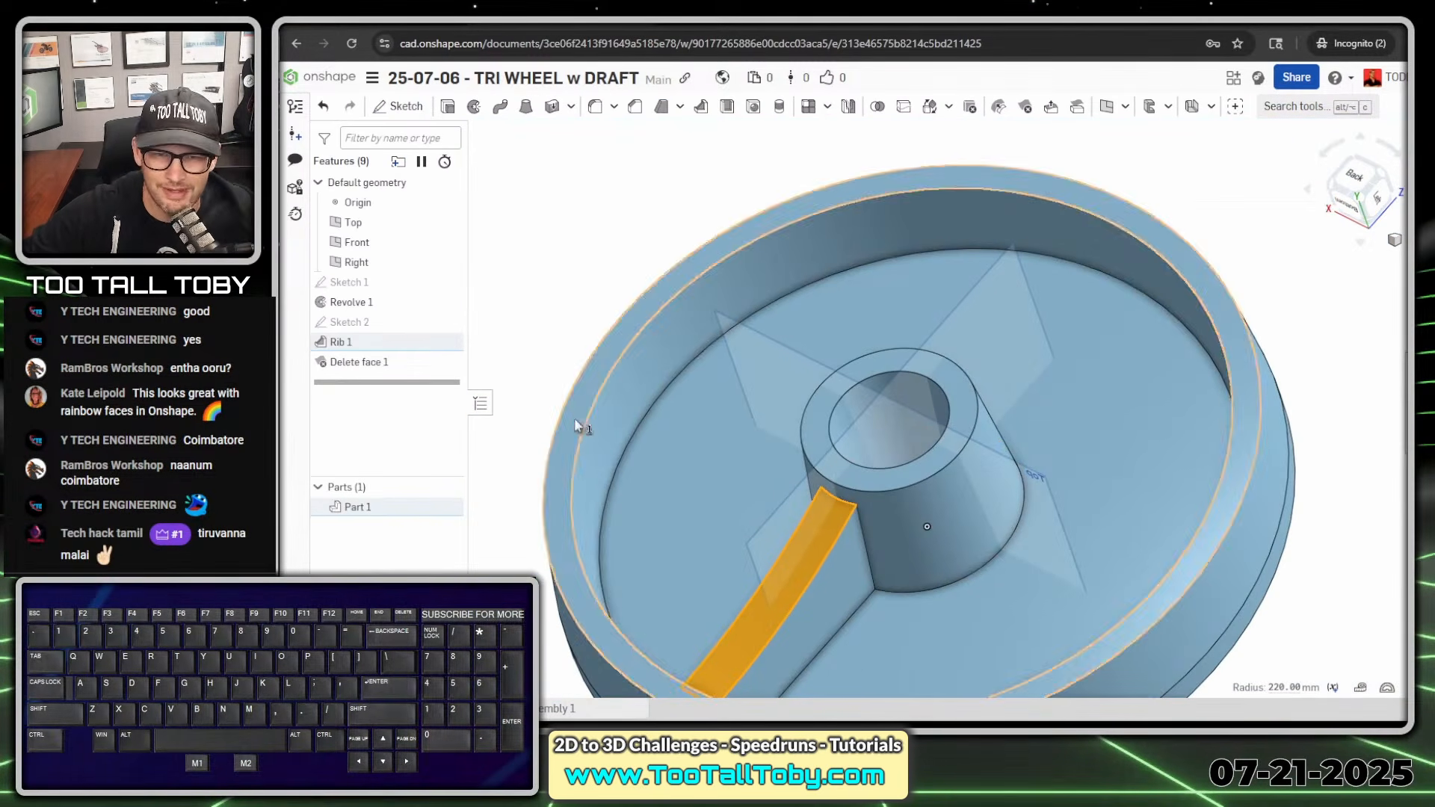
{"action": "left_click", "coordinate": [620, 312]}
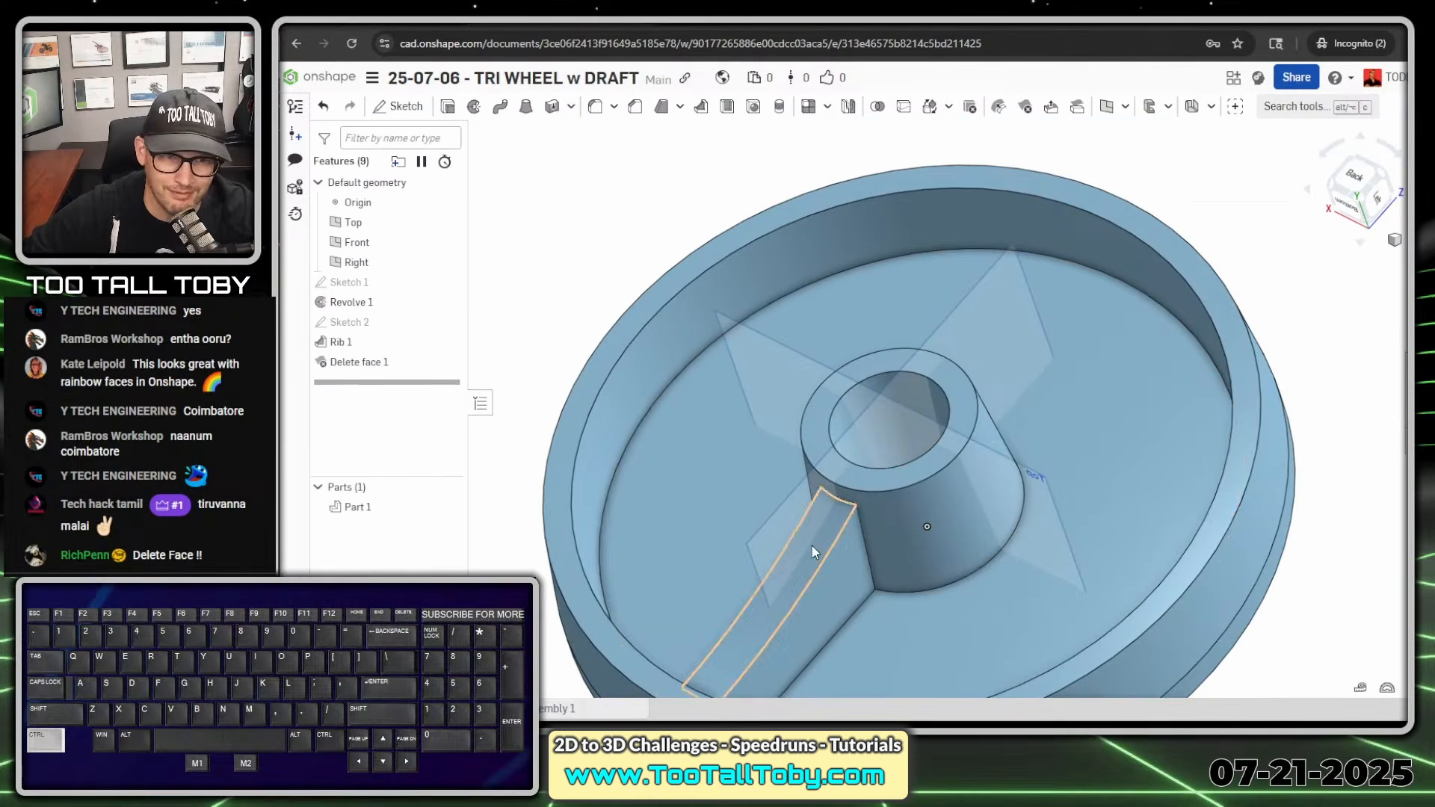
{"action": "scroll", "coordinate": [724, 394], "scroll_direction": "up", "scroll_amount": 3}
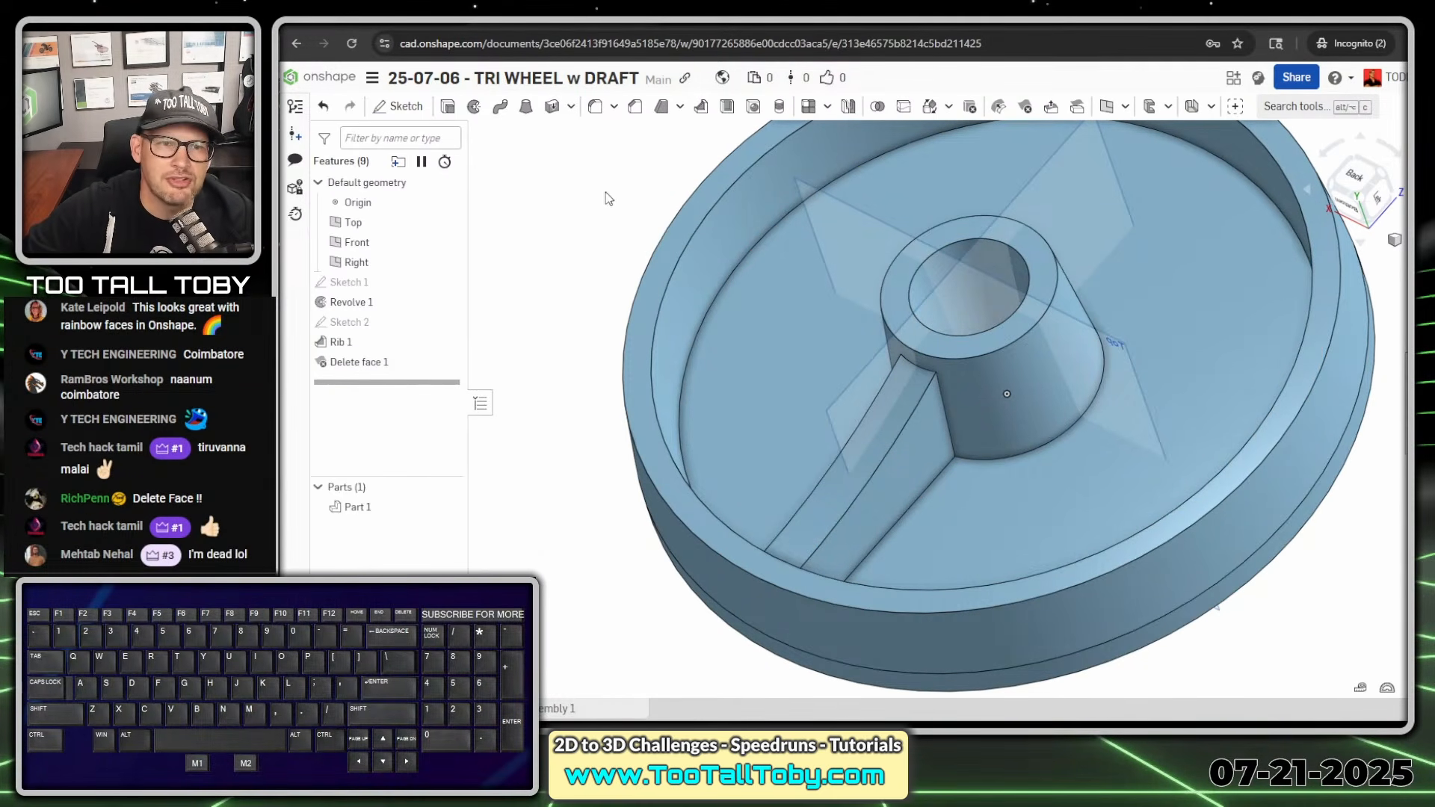
{"action": "left_click", "coordinate": [662, 111]}
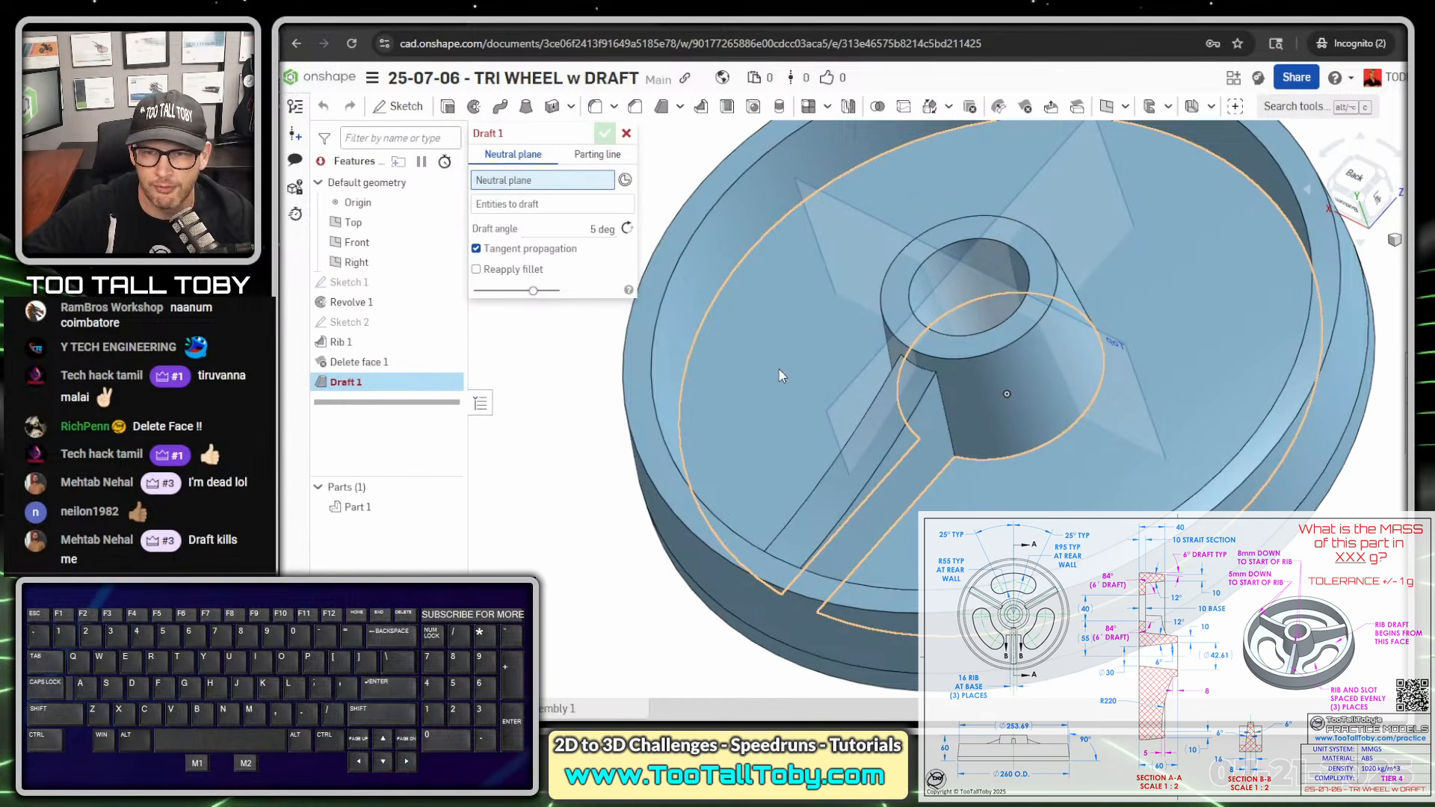
{"action": "left_click", "coordinate": [792, 387]}
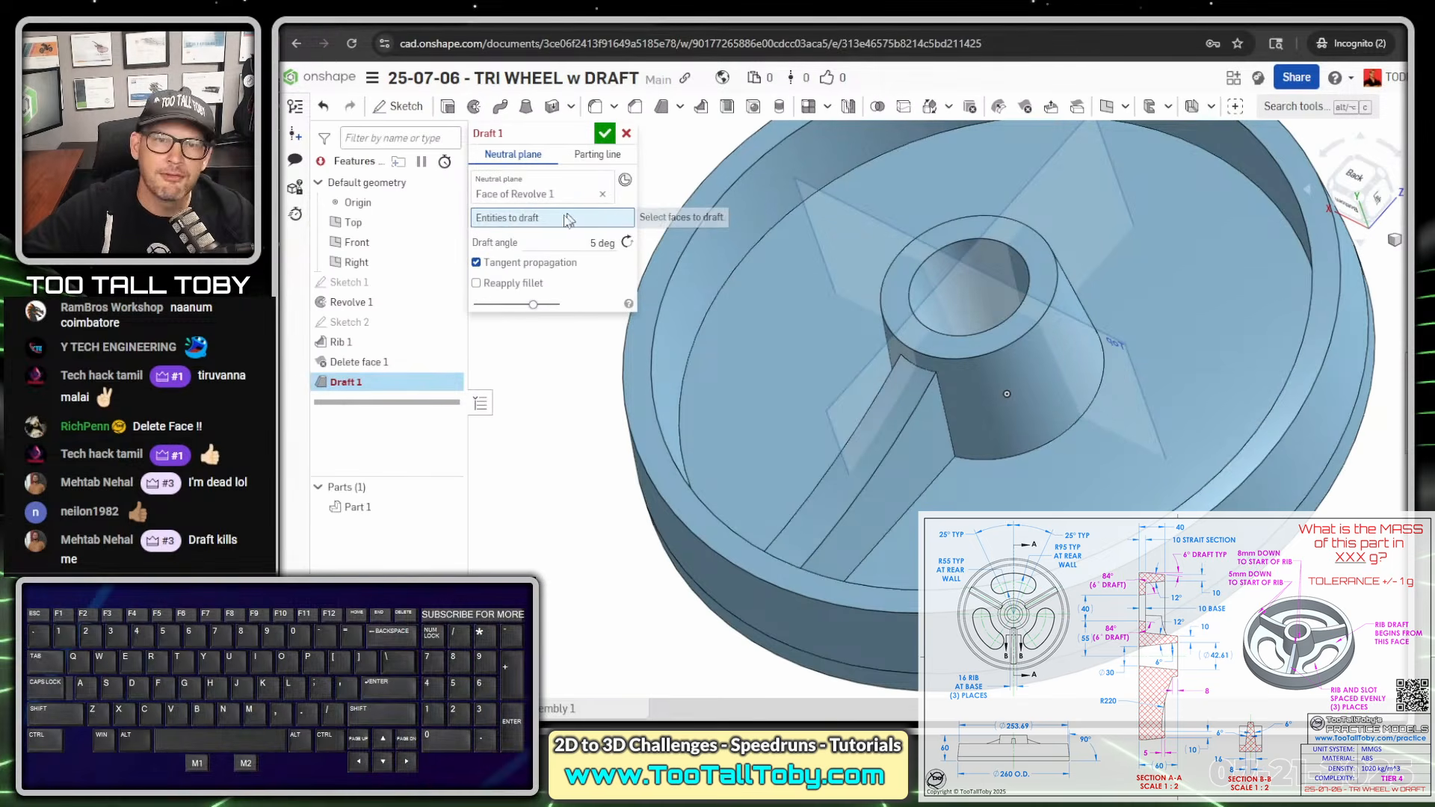
{"action": "left_click", "coordinate": [876, 527]}
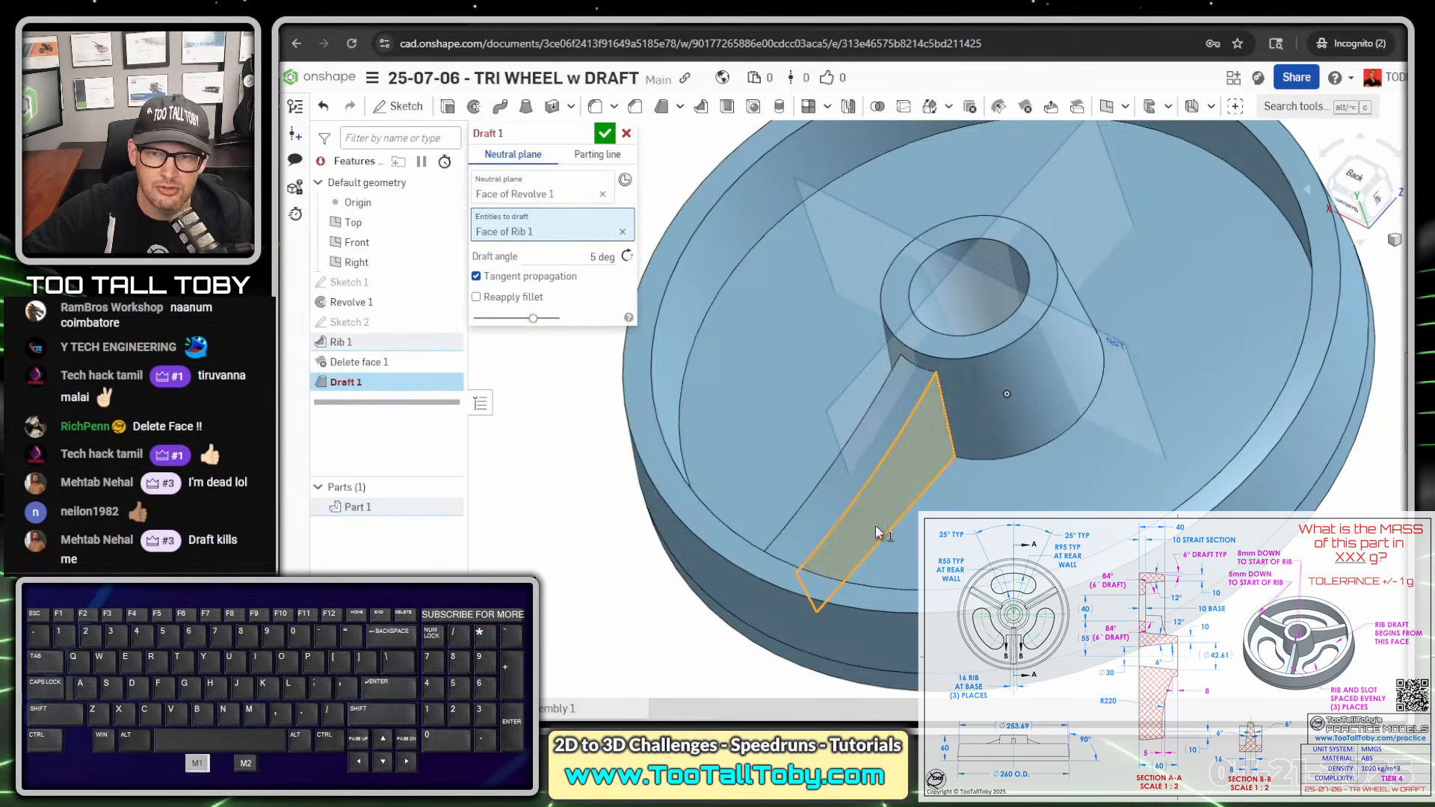
{"action": "right_click_drag", "start_coordinate": [828, 501], "coordinate": [809, 415]}
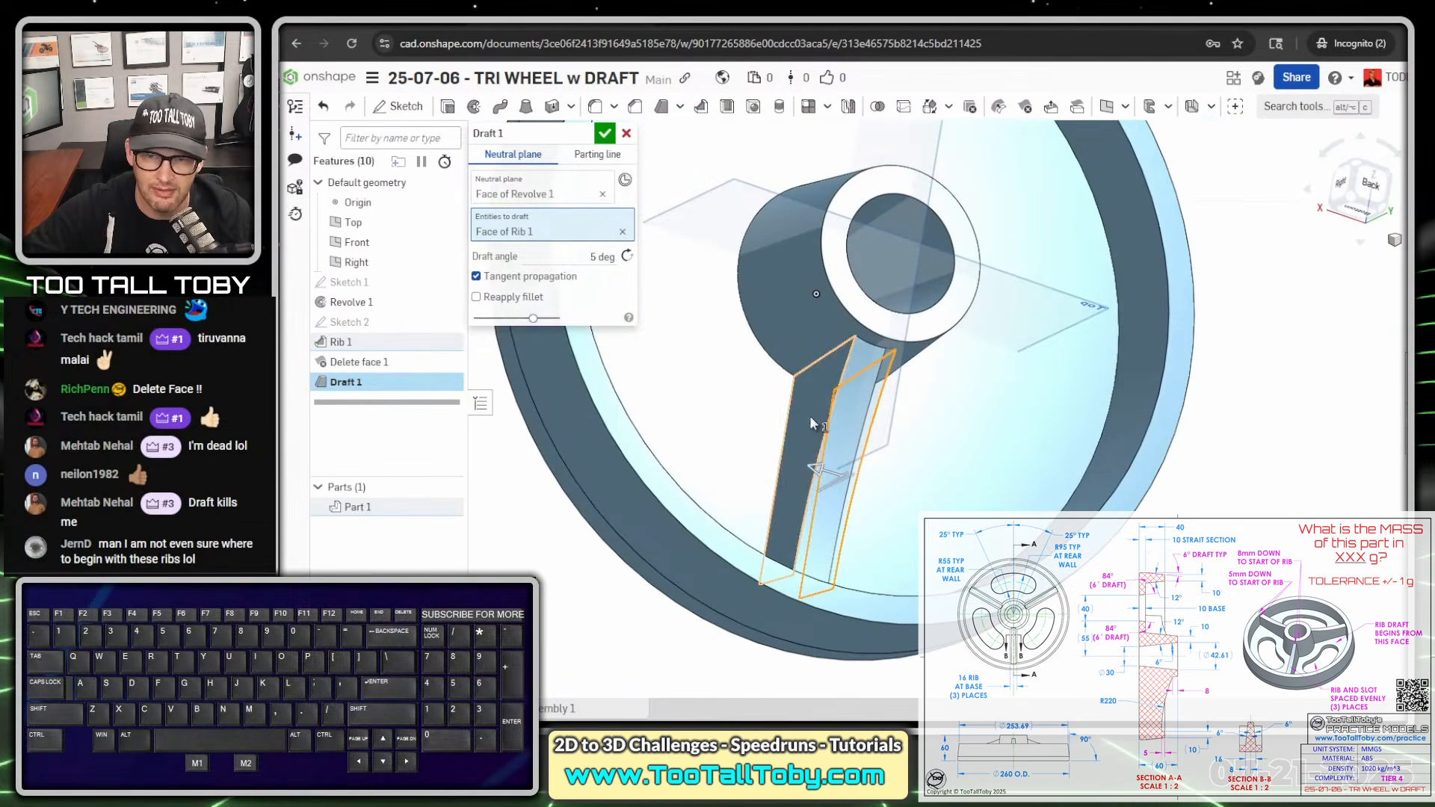
{"action": "left_click", "coordinate": [810, 416]}
{"action": "right_click_drag", "start_coordinate": [813, 504], "coordinate": [762, 465]}
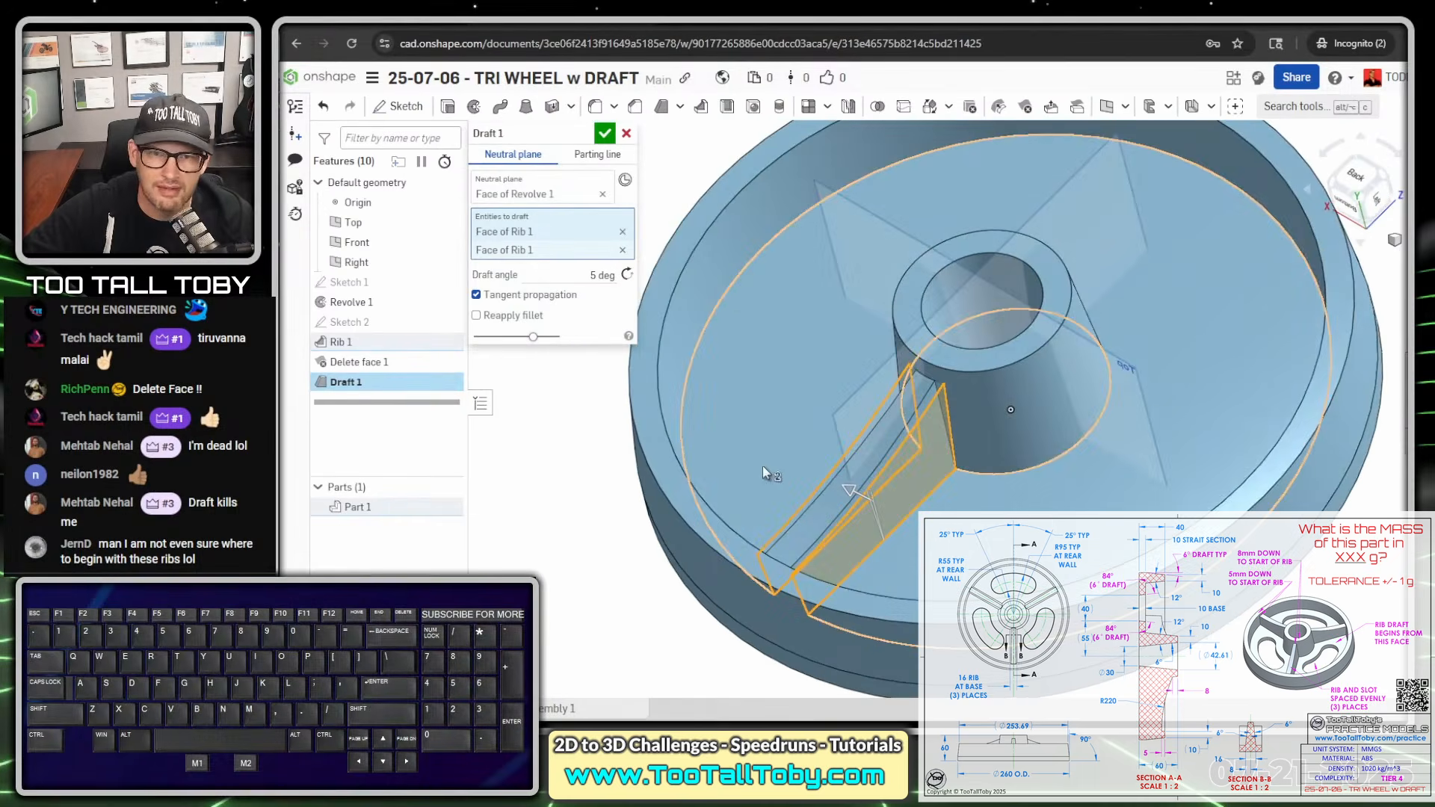
- Set the rib's draft angle to 6 degrees and accept the draft
{"action": "left_click", "coordinate": [602, 275]}
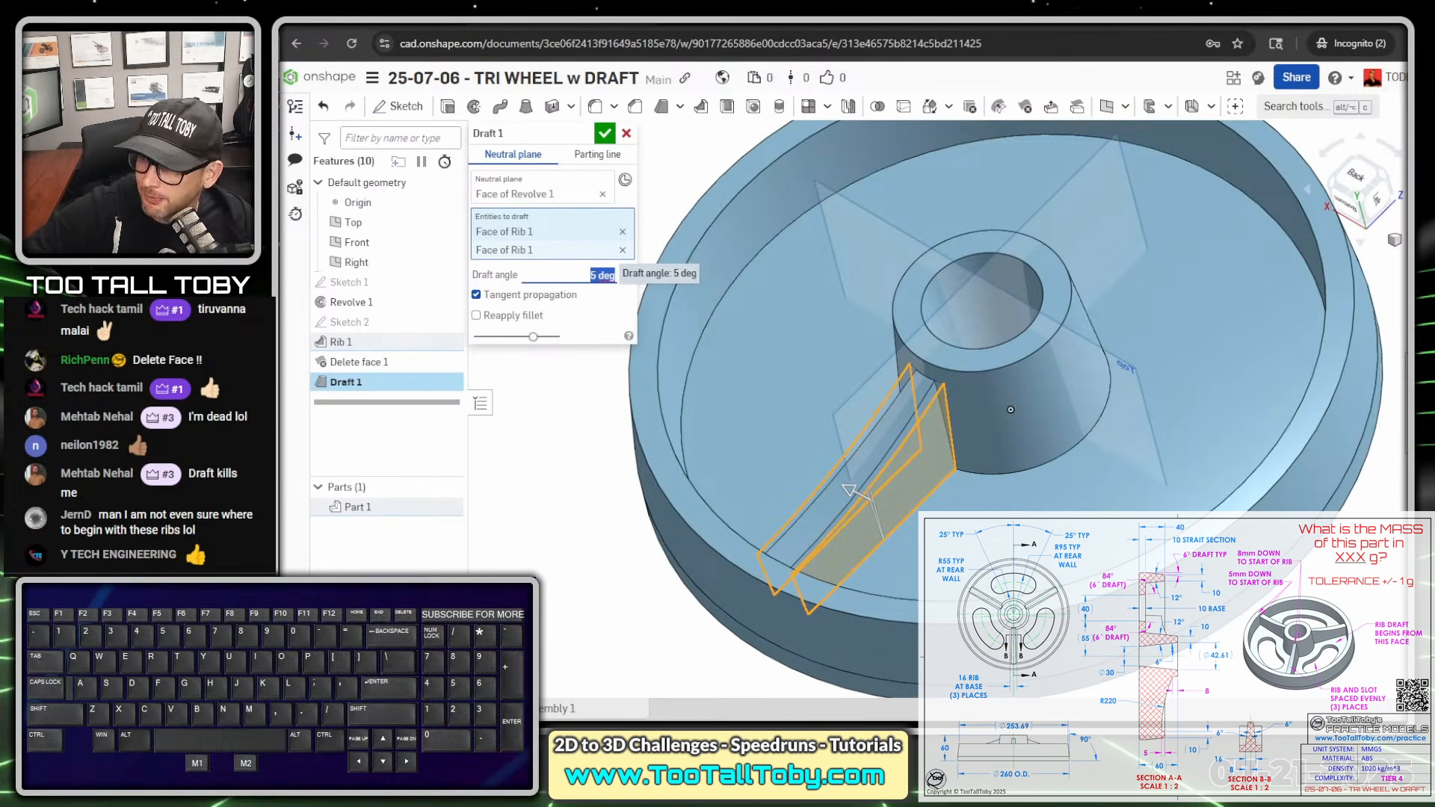
{"action": "type", "text": "6"}
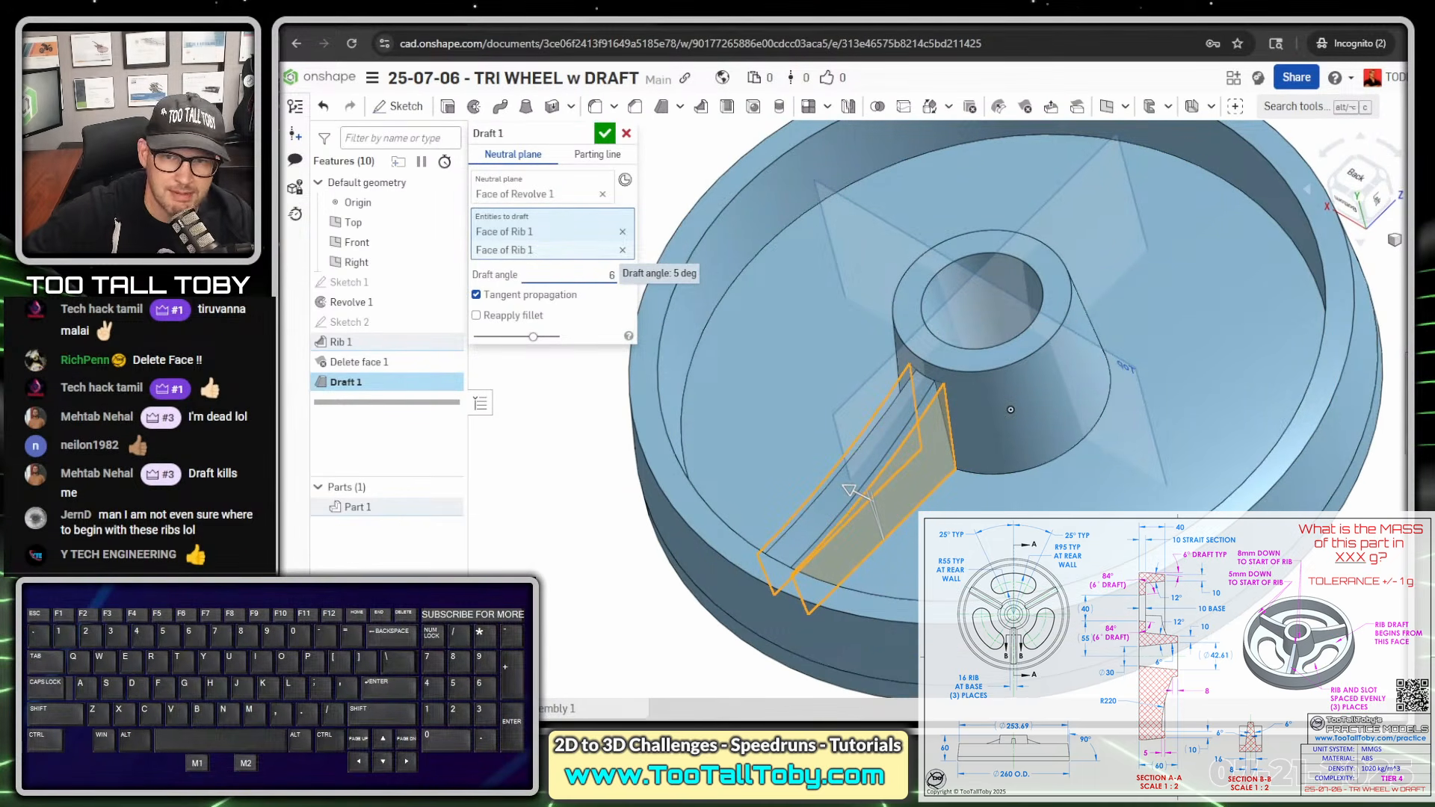
{"action": "key", "text": "Return"}
{"action": "key", "text": "Return"}
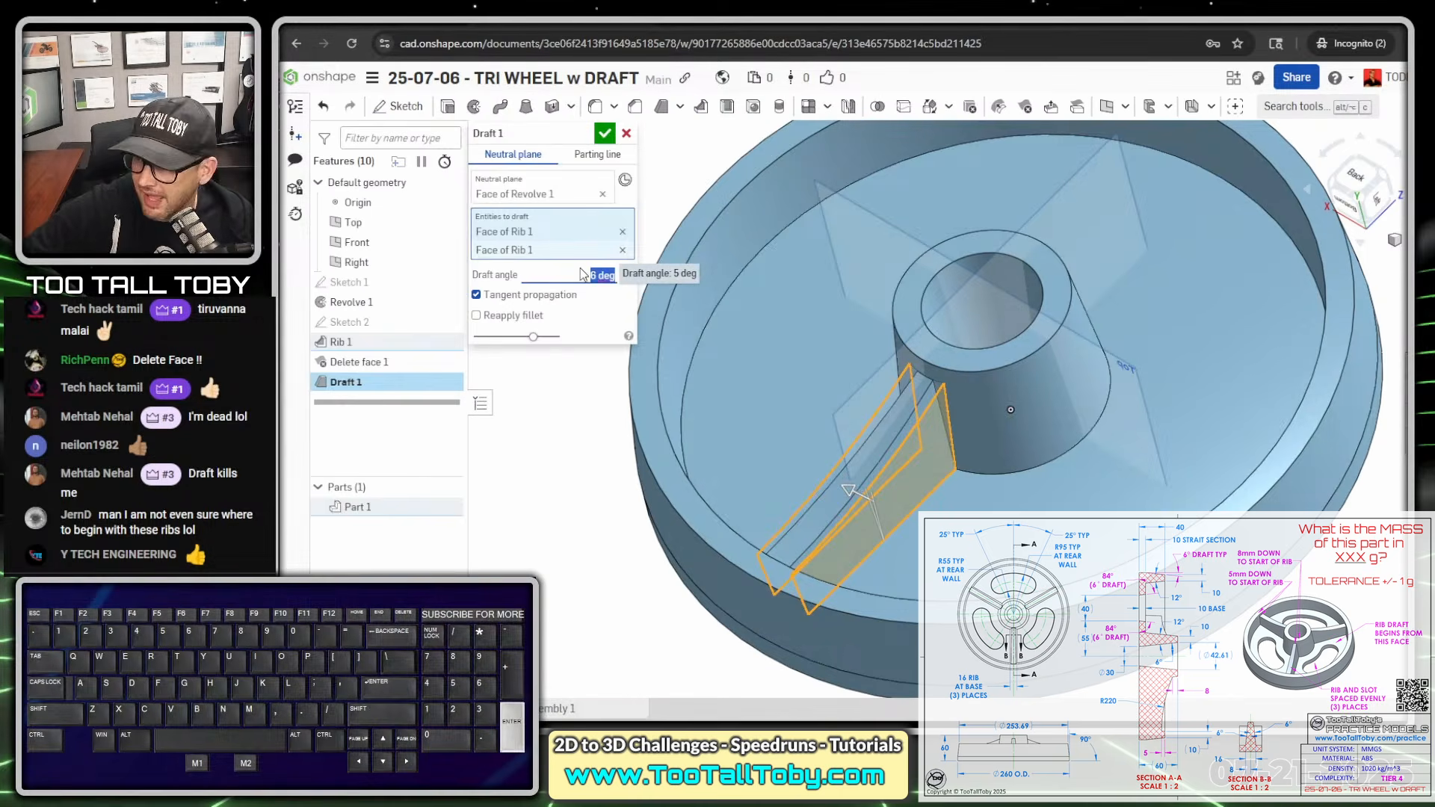
- Start a sketch on the wheel's flat rear face and view it straight on
{"action": "middle_click_drag", "start_coordinate": [966, 393], "coordinate": [994, 383]}
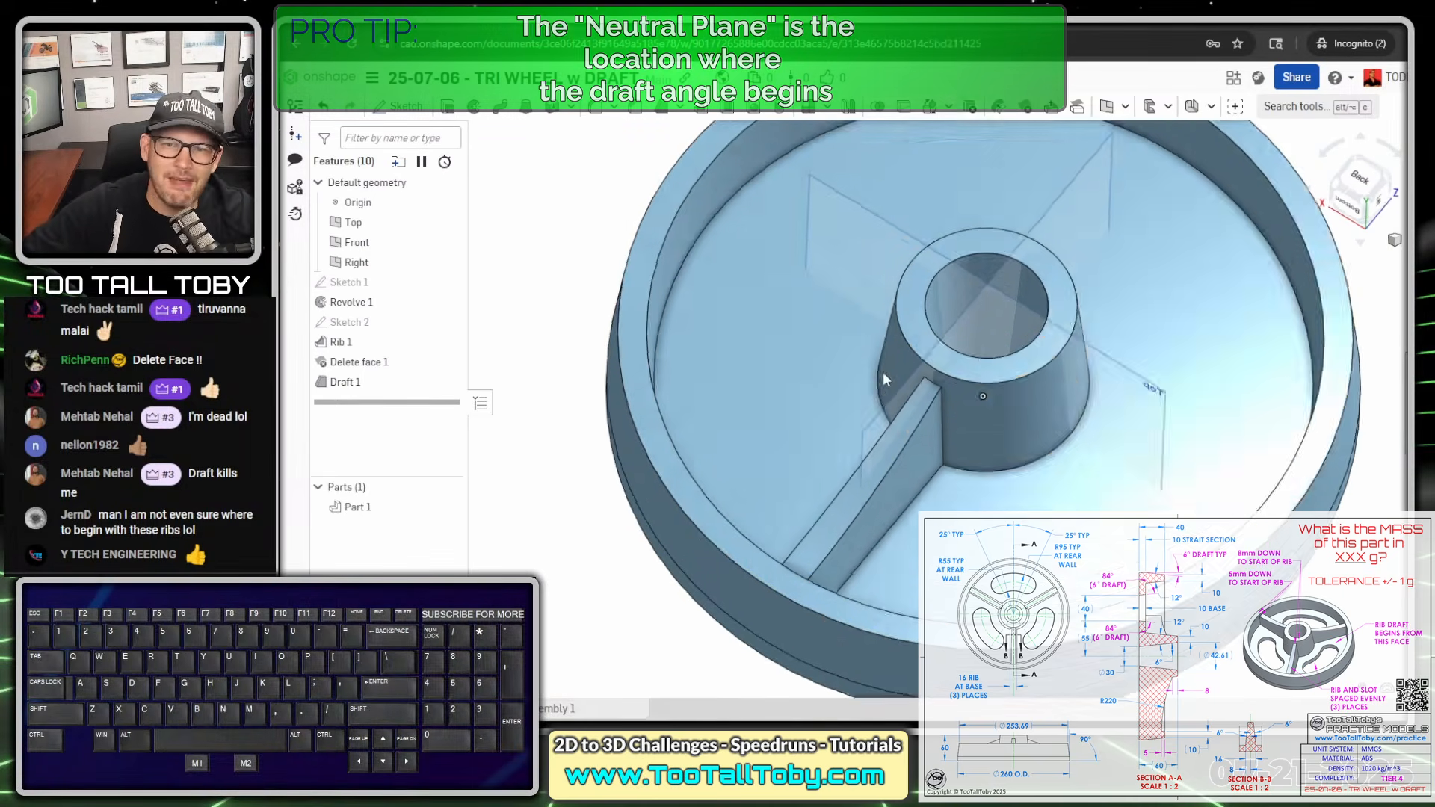
{"action": "right_click_drag", "start_coordinate": [883, 373], "coordinate": [876, 406]}
{"action": "scroll", "coordinate": [877, 406], "scroll_direction": "down", "scroll_amount": 2}
{"action": "scroll", "coordinate": [871, 363], "scroll_direction": "down", "scroll_amount": 1}
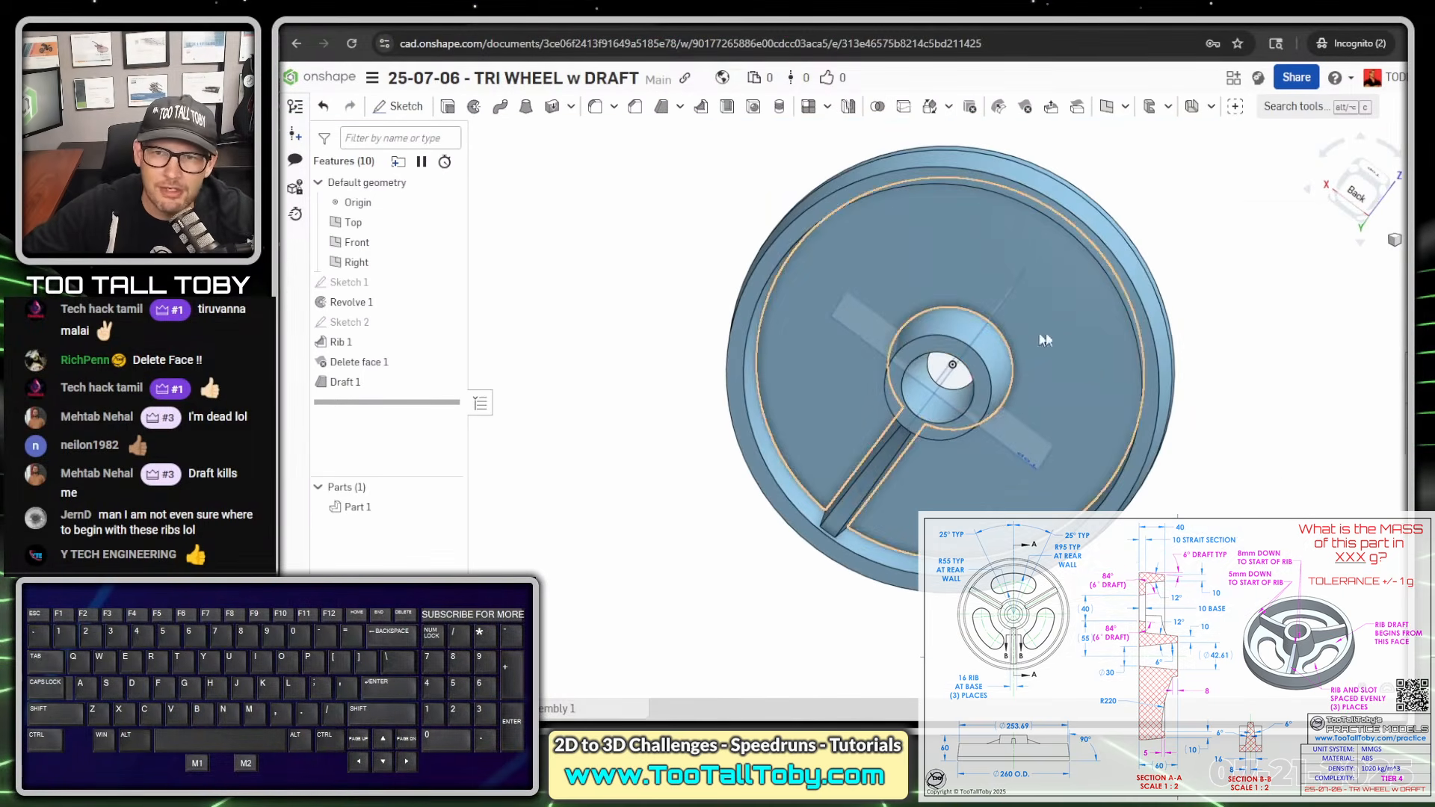
{"action": "right_click_drag", "start_coordinate": [1045, 369], "coordinate": [1041, 298]}
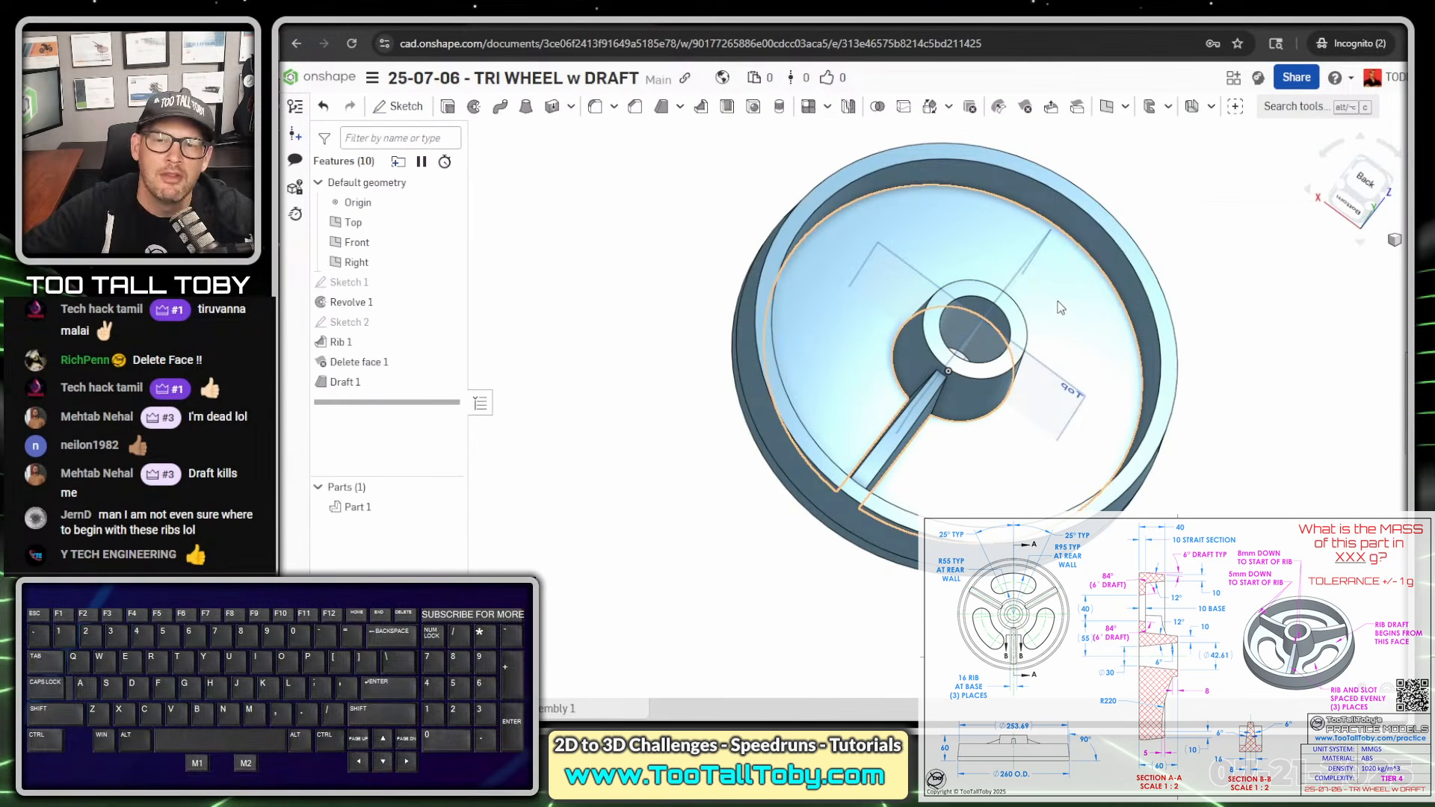
{"action": "right_click_drag", "start_coordinate": [736, 322], "coordinate": [867, 396]}
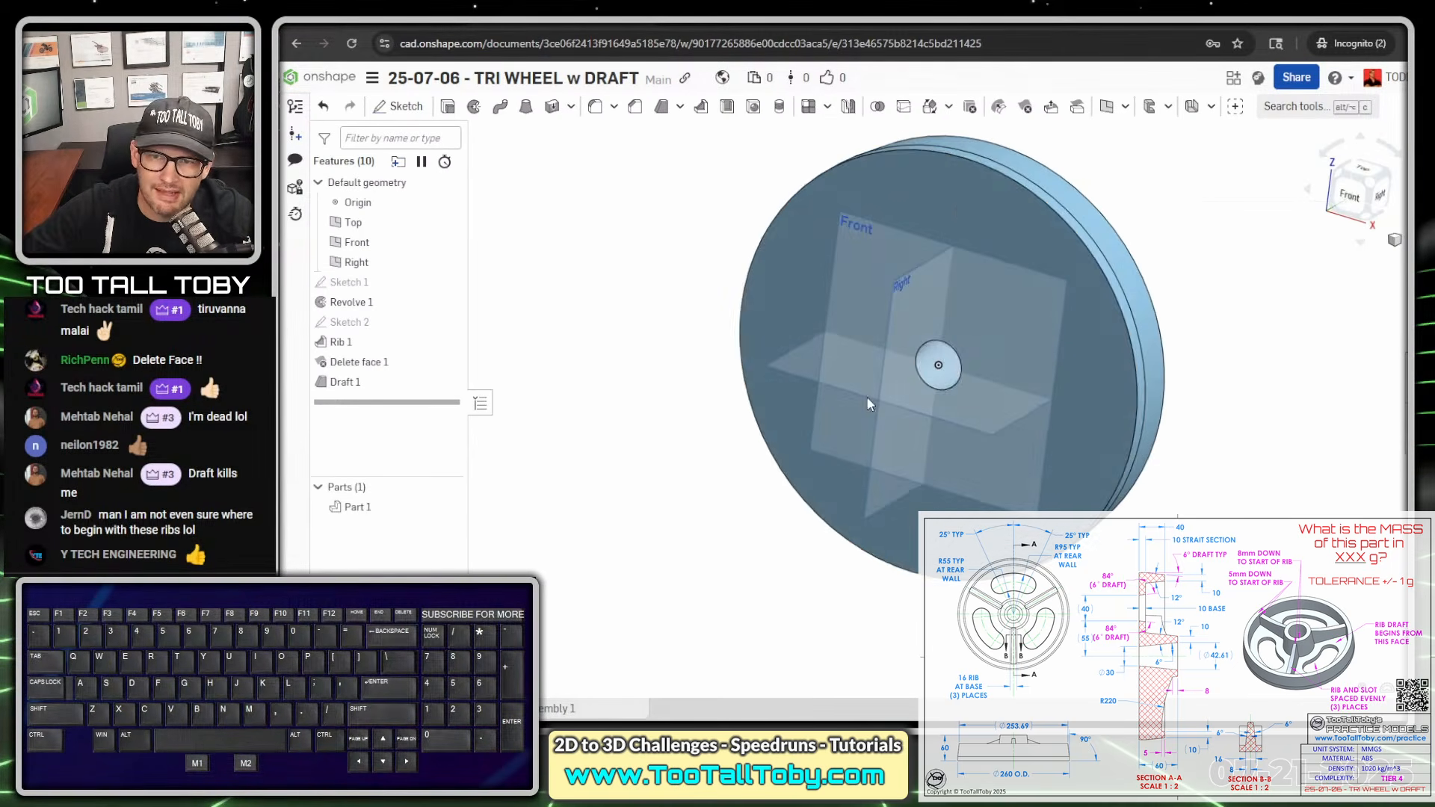
{"action": "left_click", "coordinate": [935, 194]}
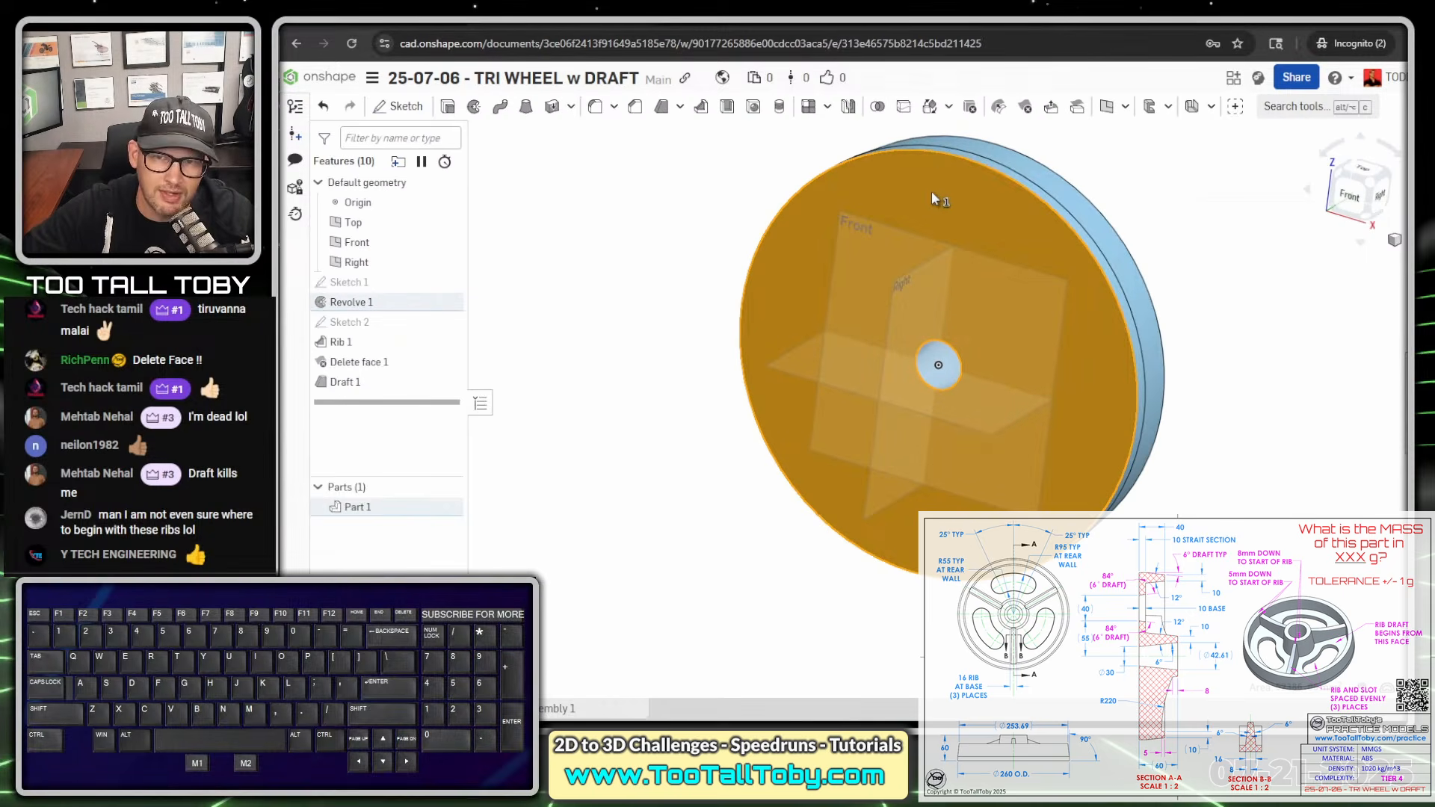
{"action": "left_click", "coordinate": [949, 183]}
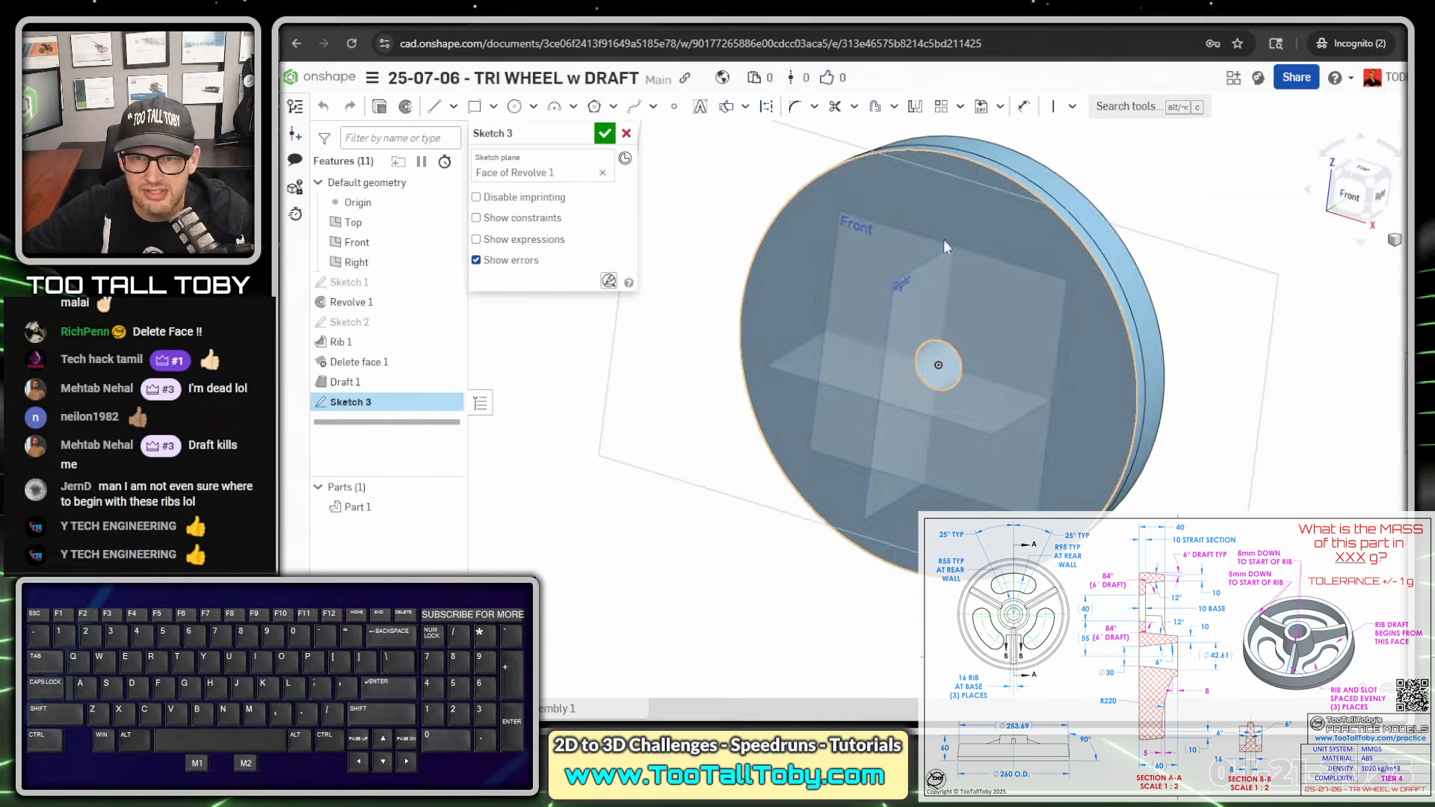
{"action": "key", "text": "n"}
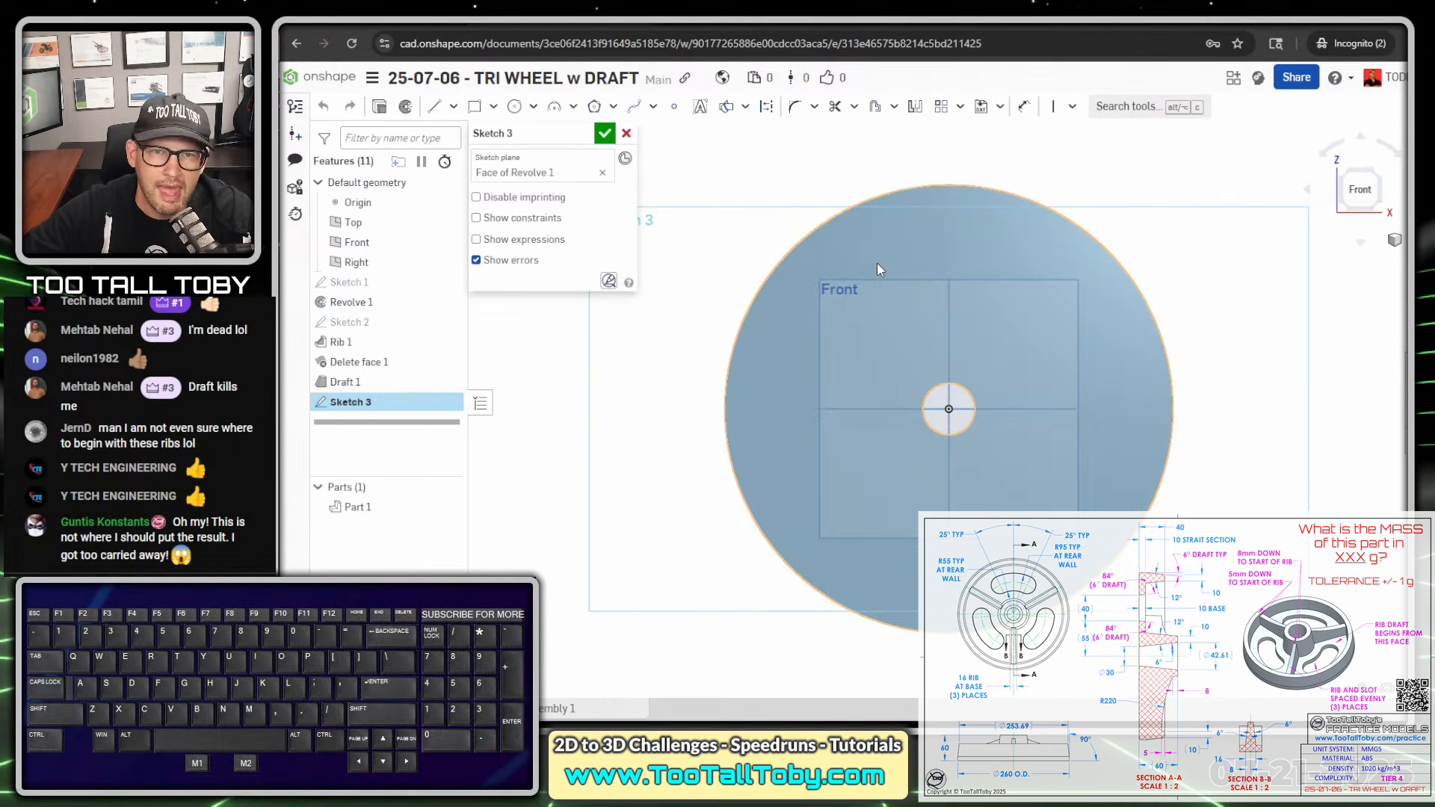
- Draw a three-point arc above the centre hole, bulging toward the rim
{"action": "left_click", "coordinate": [555, 109]}
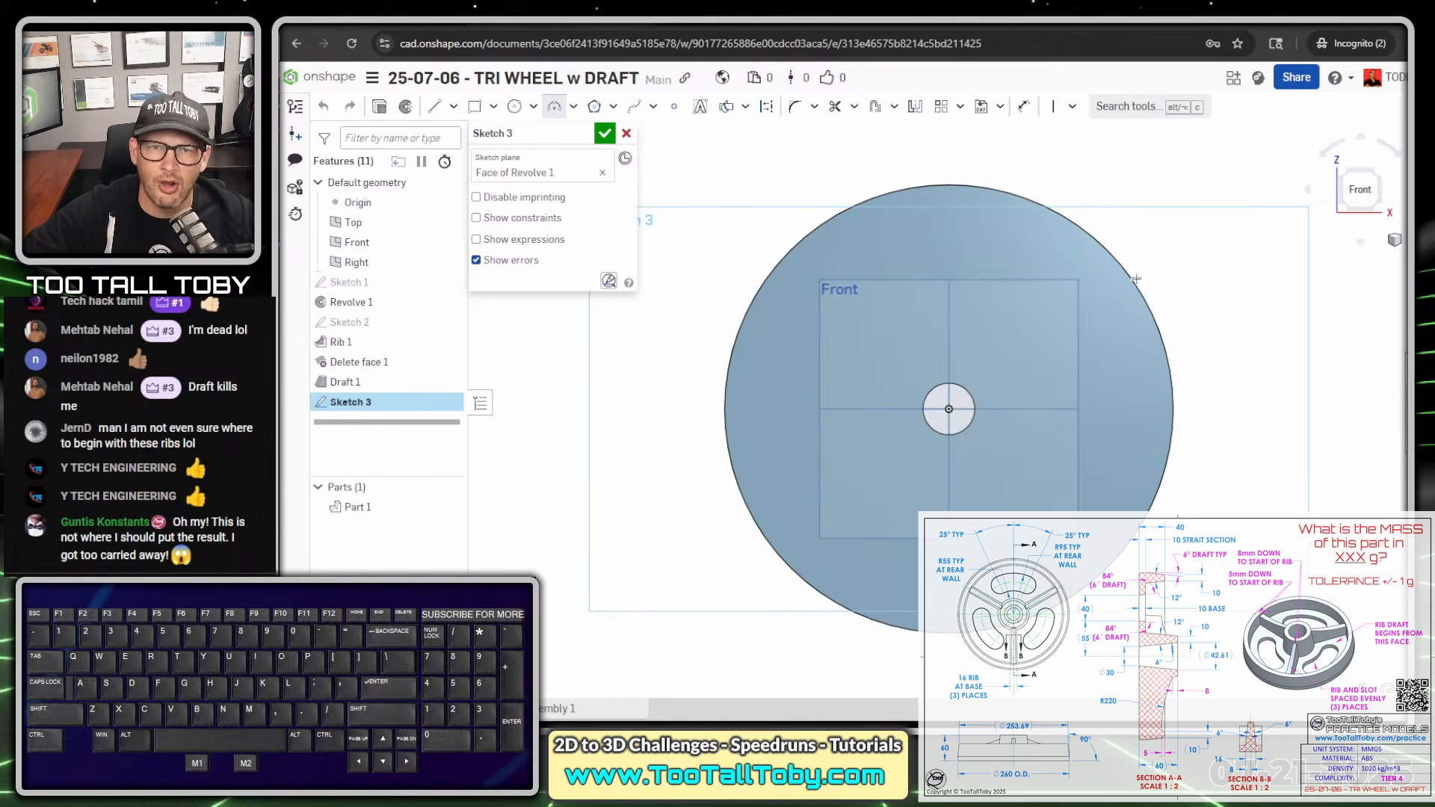
{"action": "left_click", "coordinate": [855, 303]}
{"action": "left_click", "coordinate": [1055, 310]}
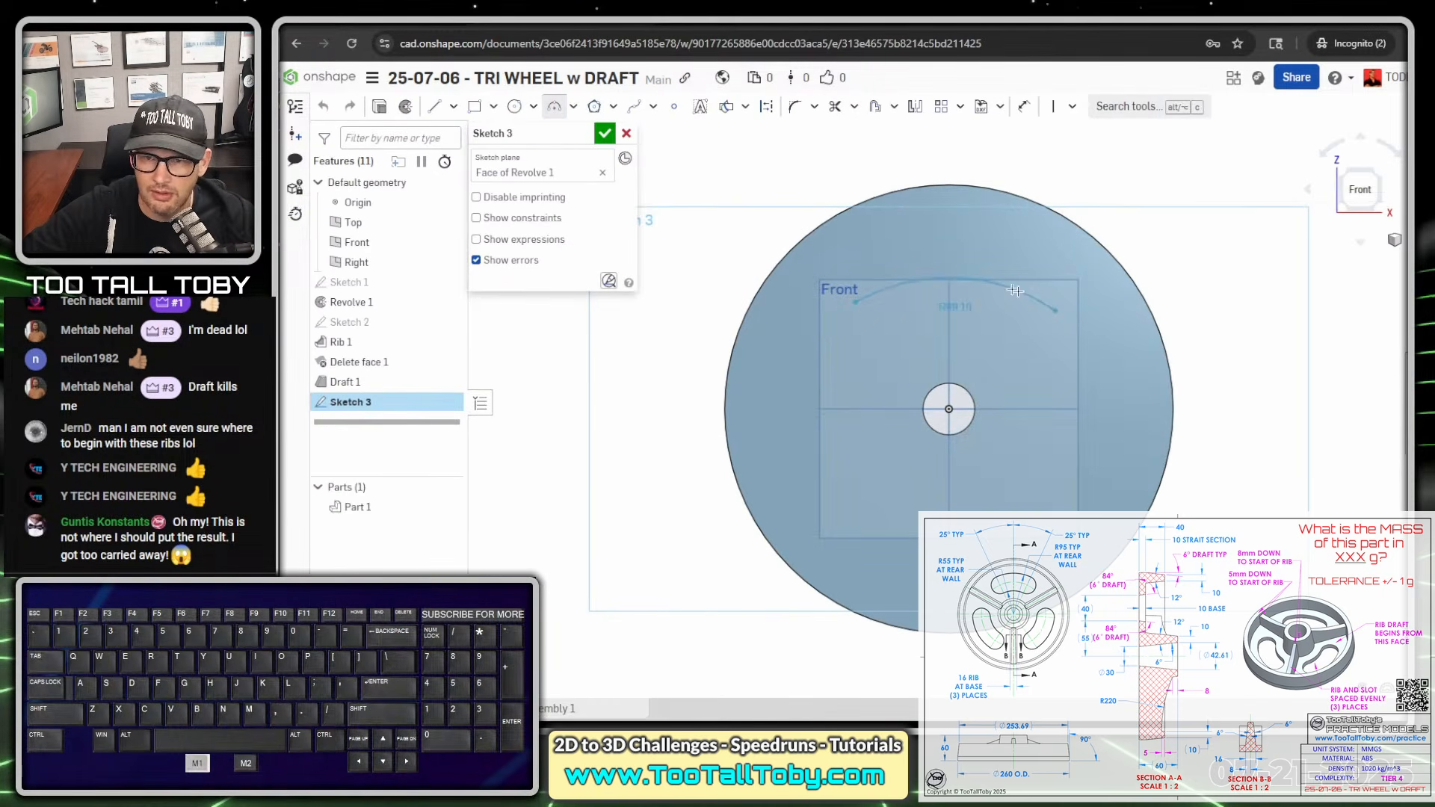
{"action": "left_click", "coordinate": [956, 254]}
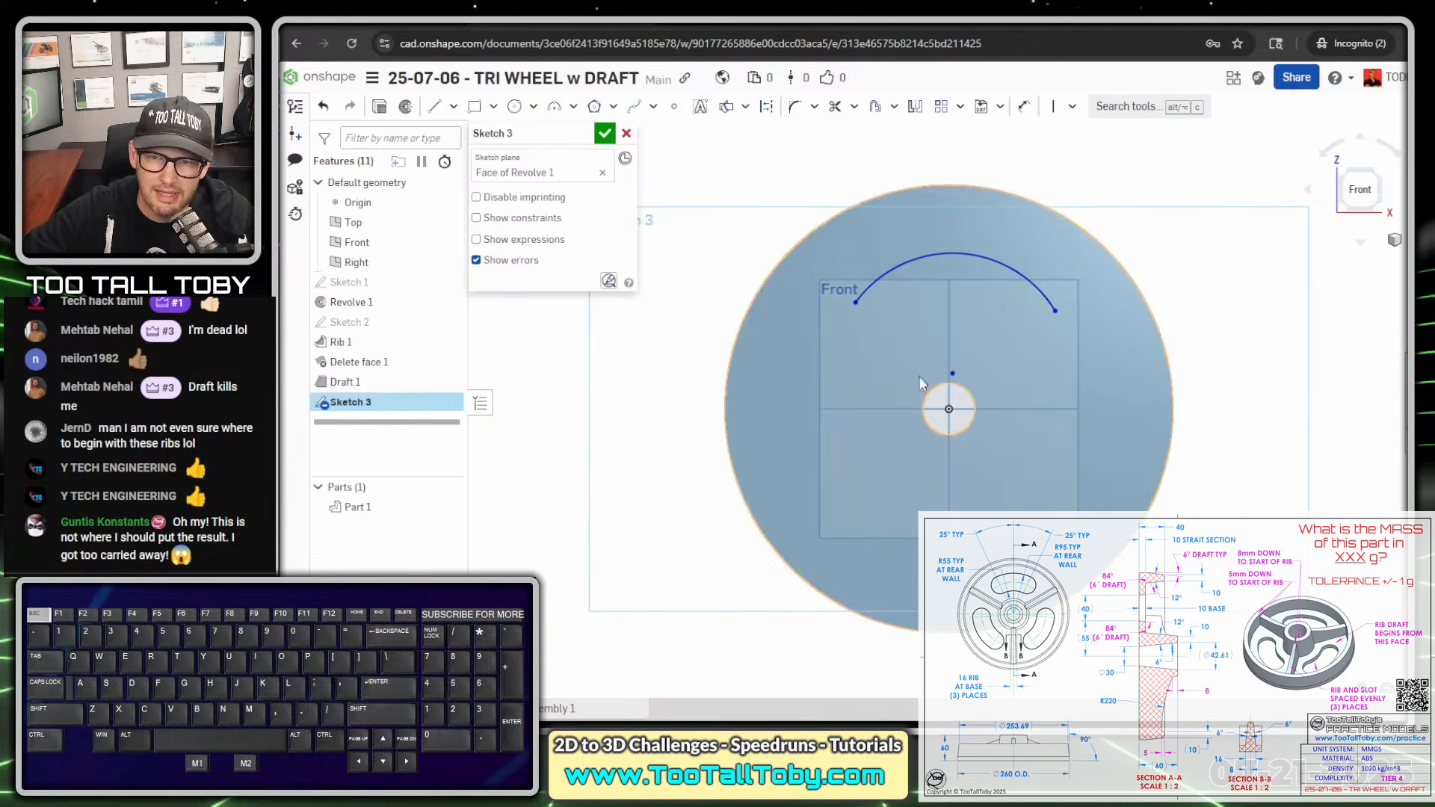
- Make the arc's centre point coincident with the origin
{"action": "left_click", "coordinate": [955, 374]}
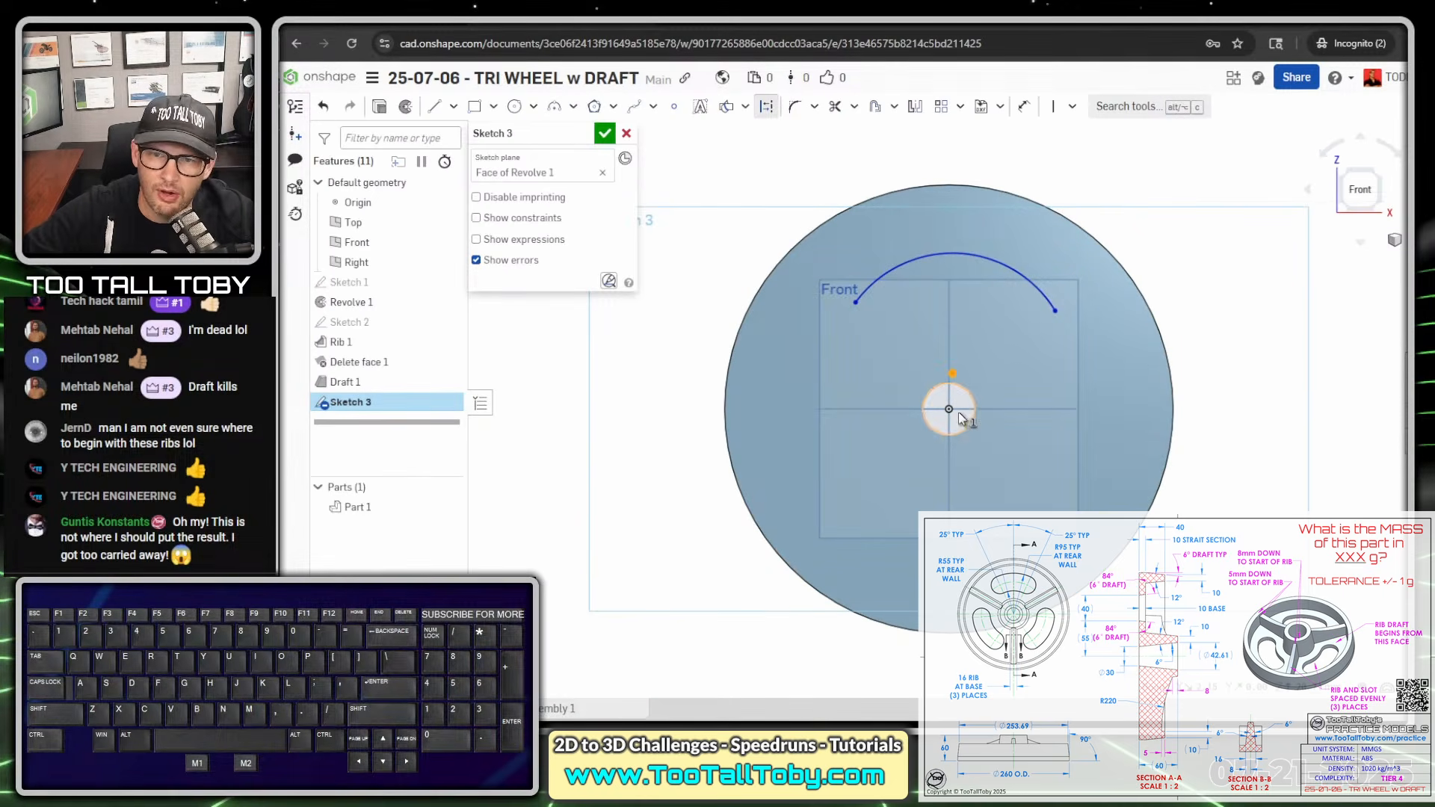
{"action": "left_click", "coordinate": [952, 409]}
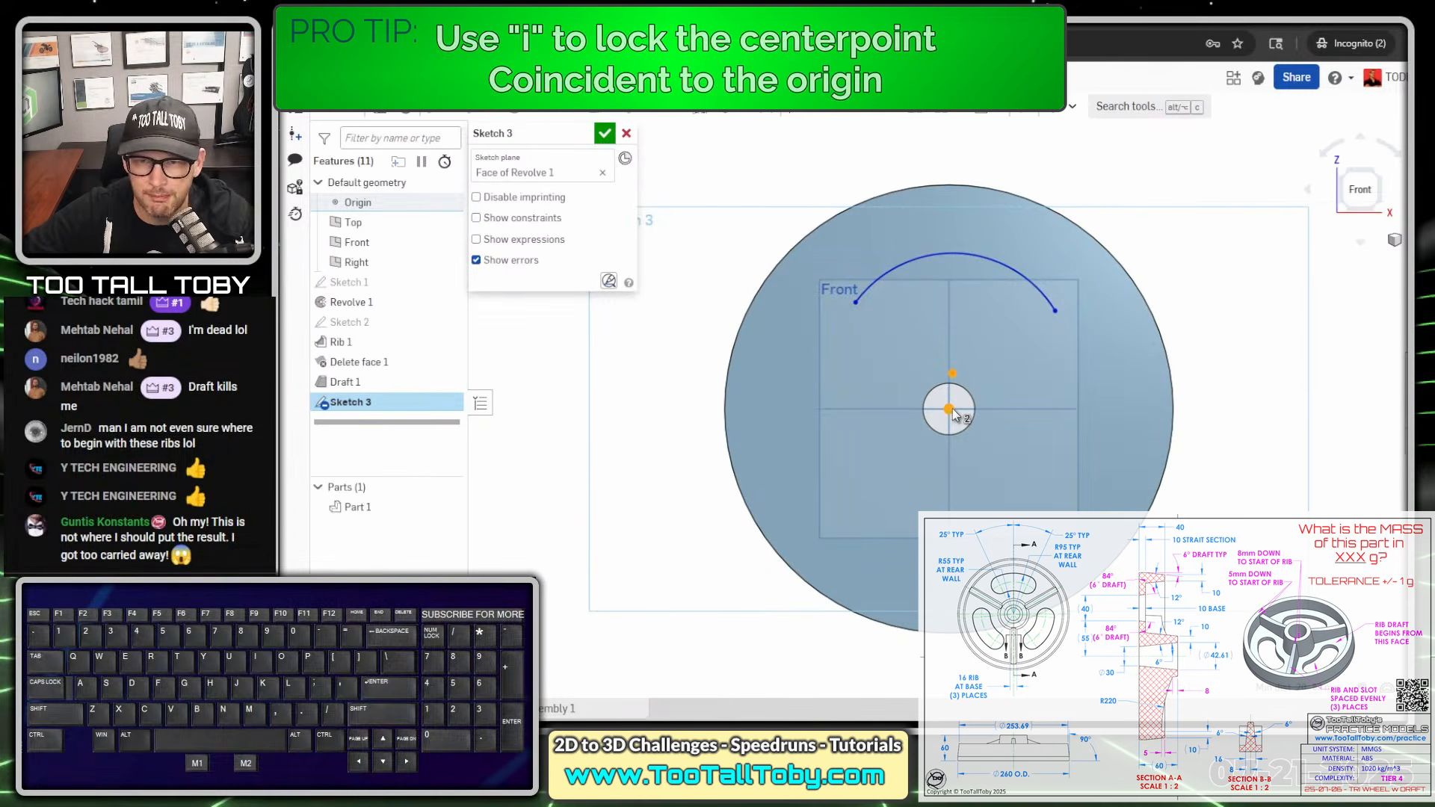
{"action": "key", "text": "i"}
{"action": "scroll", "coordinate": [840, 354], "scroll_direction": "up", "scroll_amount": 2}
{"action": "scroll", "coordinate": [840, 355], "scroll_direction": "up", "scroll_amount": 1}
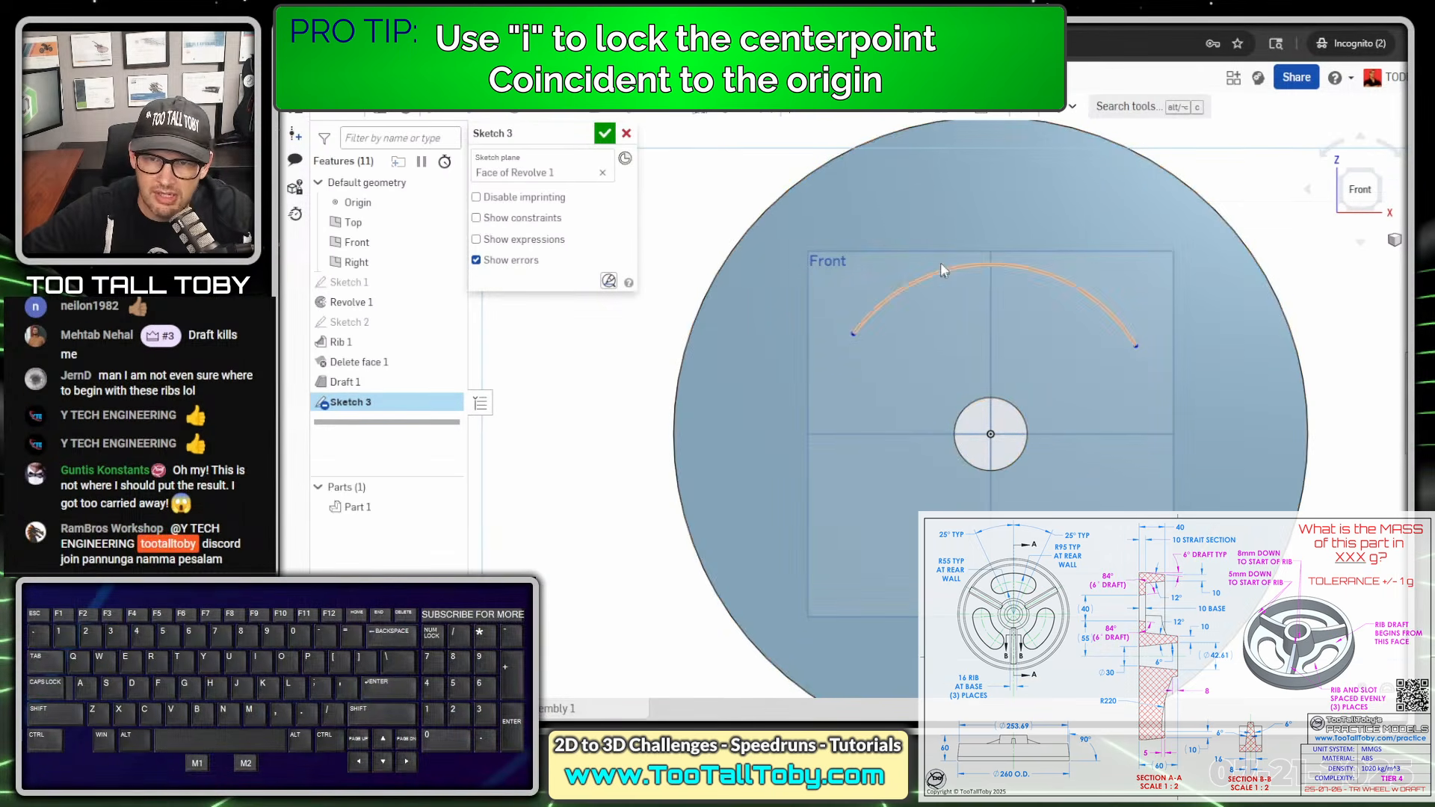
{"action": "key", "text": "s"}
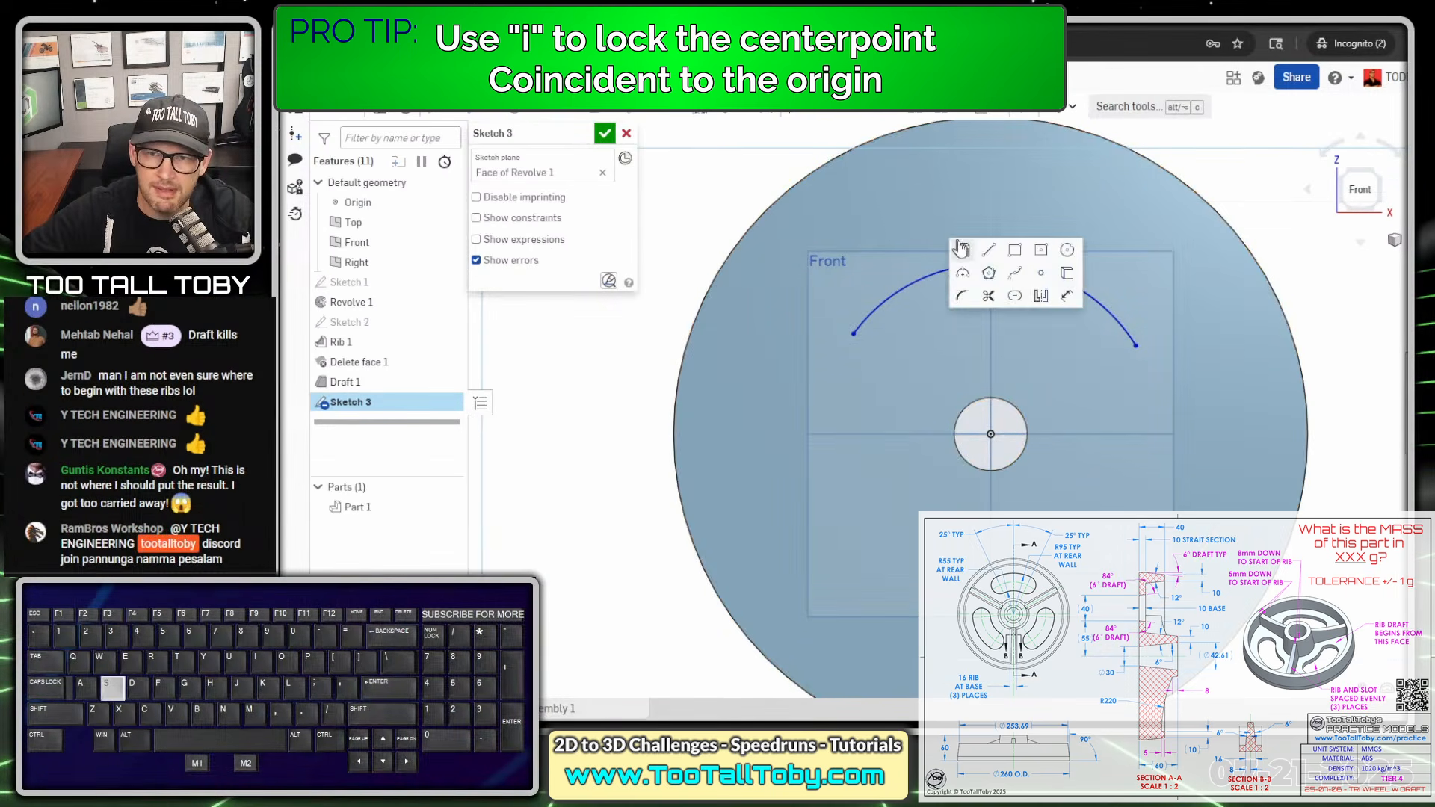
{"action": "left_click", "coordinate": [1067, 296]}
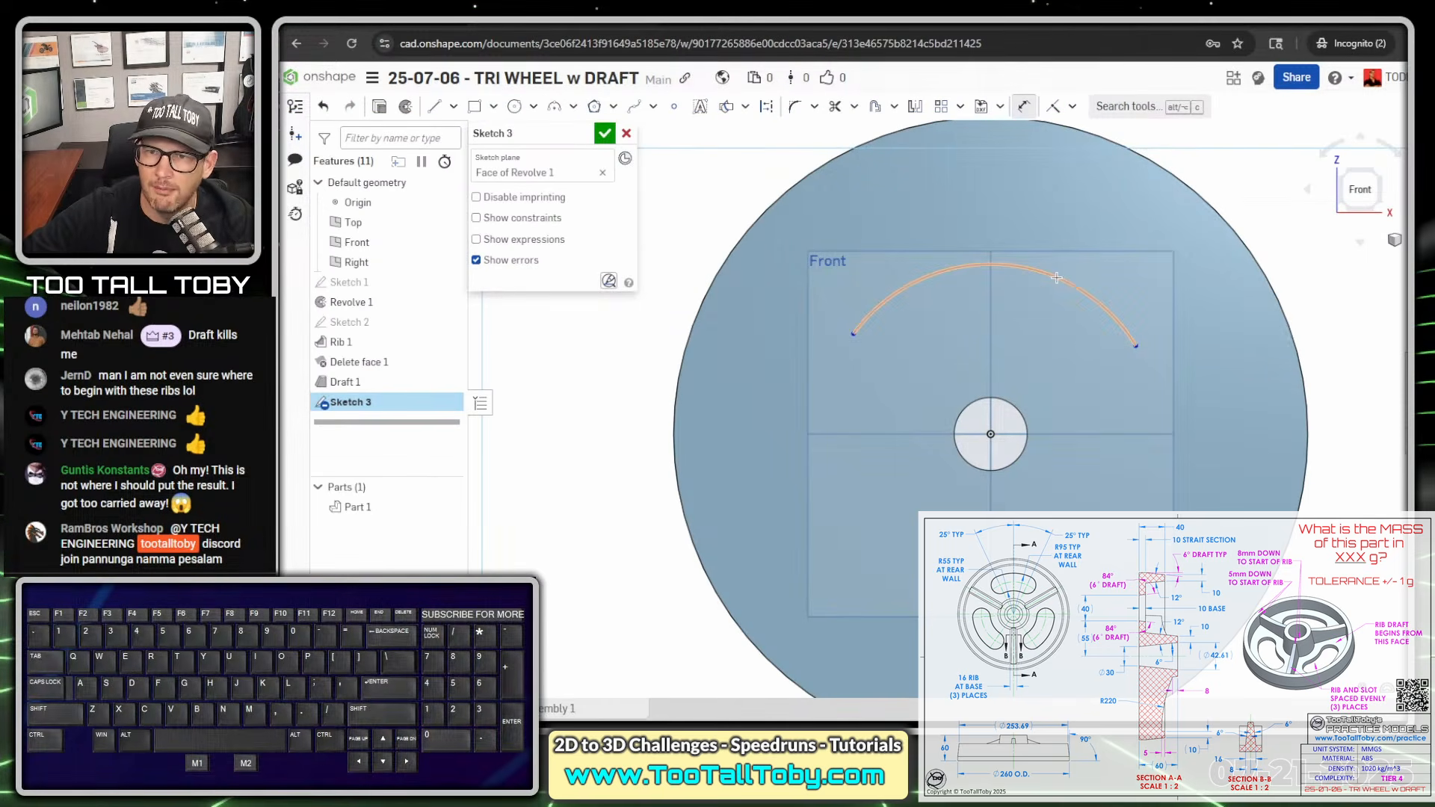
{"action": "left_click", "coordinate": [1056, 278]}
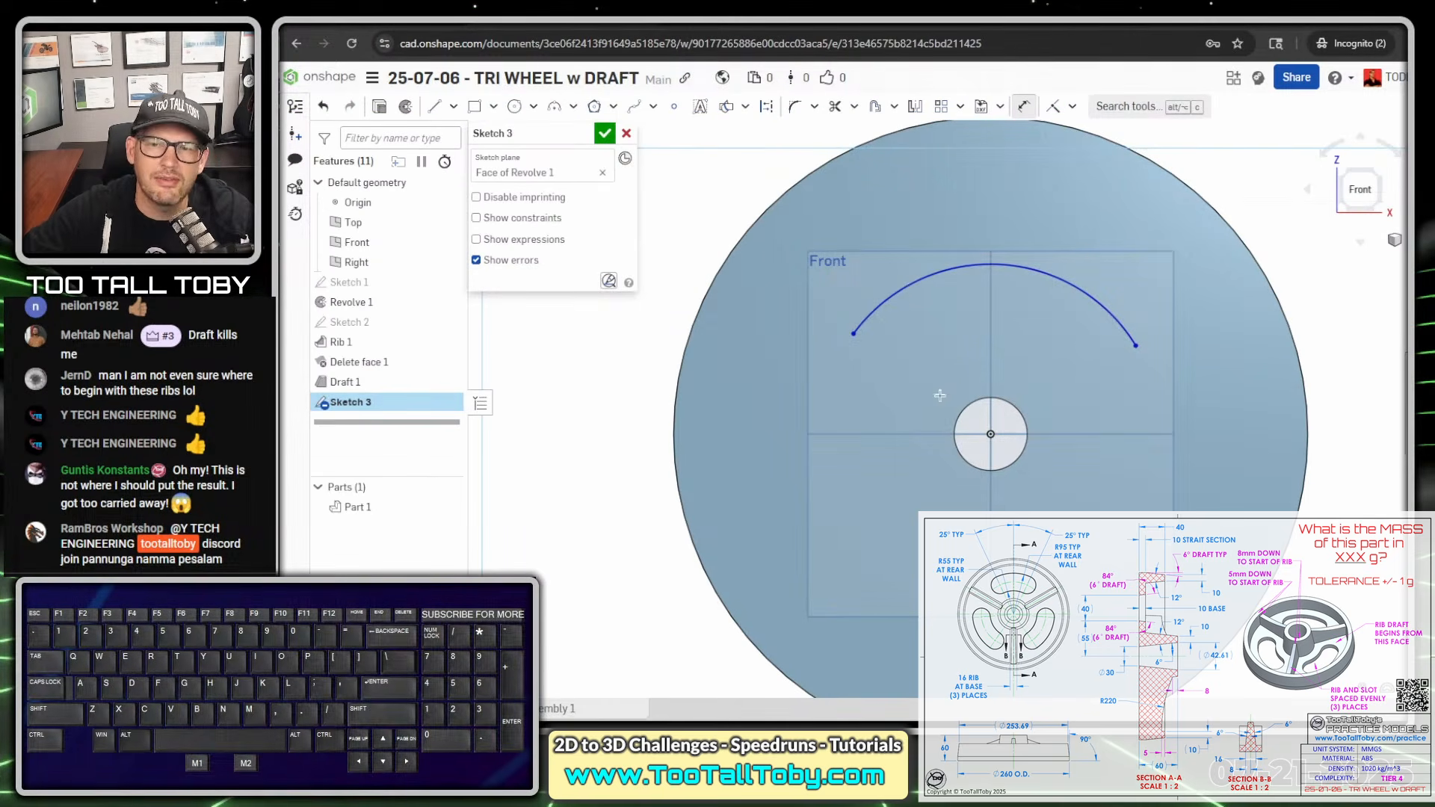
- Draw two construction lines from the origin, one to each end of the arc
{"action": "key", "text": "s"}
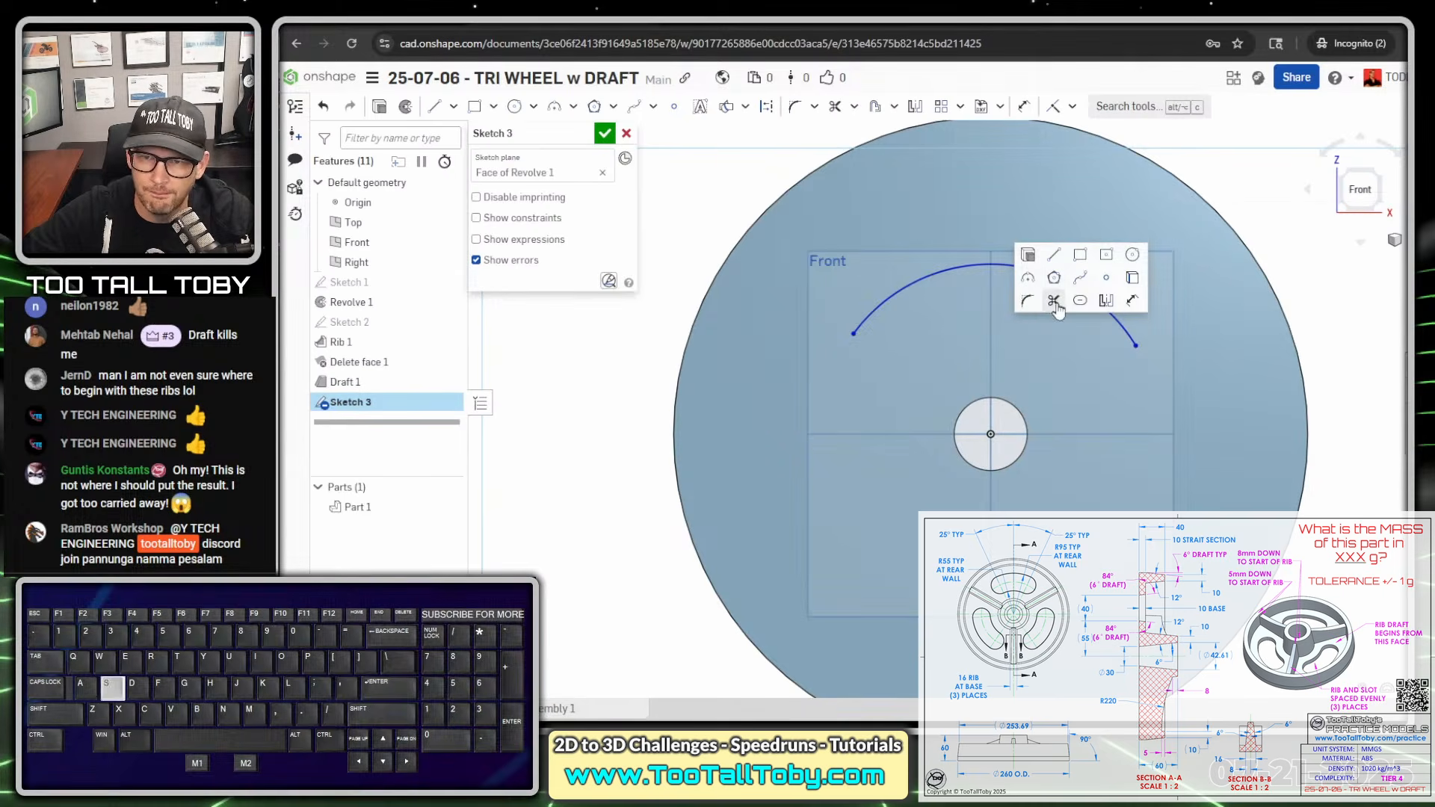
{"action": "left_click", "coordinate": [1056, 257]}
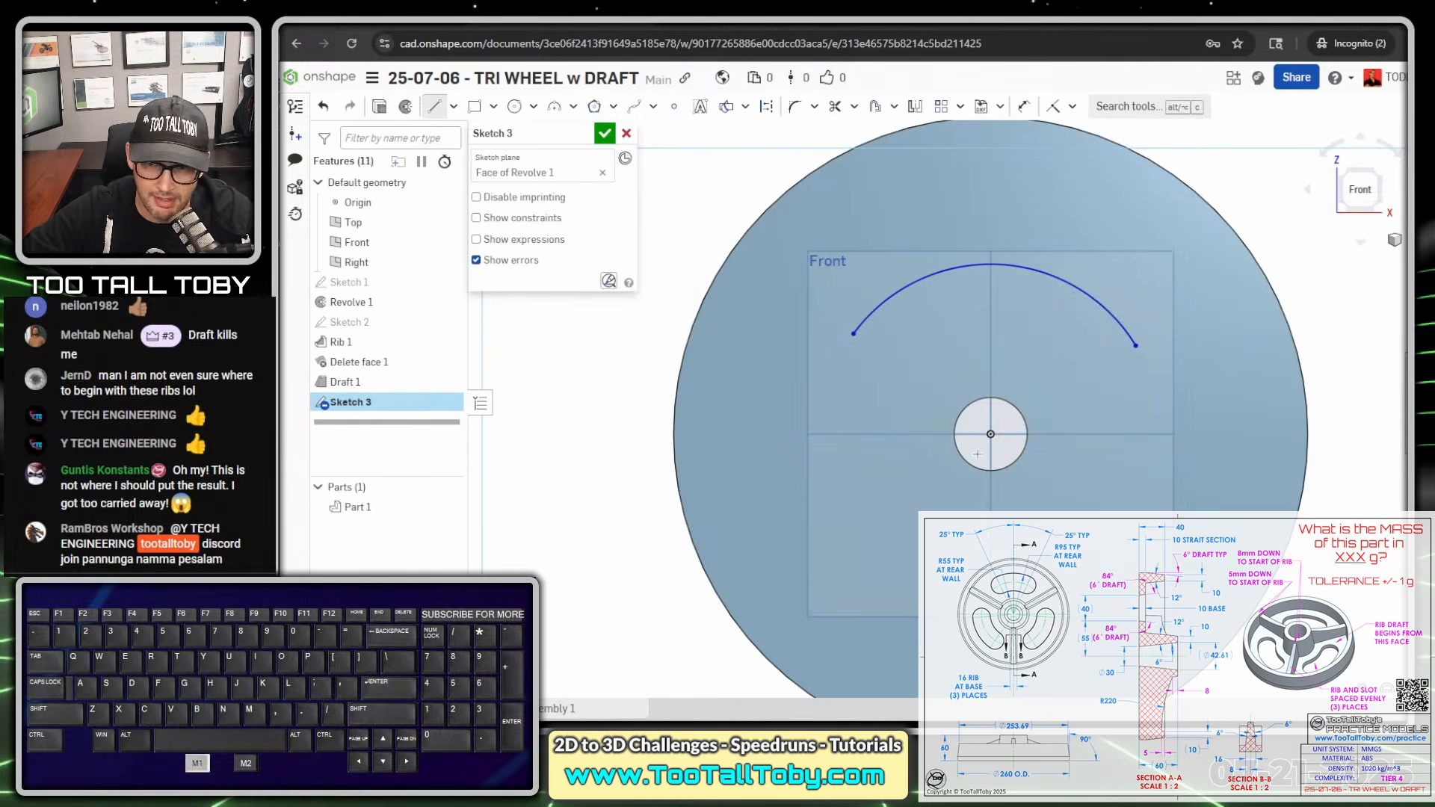
{"action": "left_click", "coordinate": [990, 434]}
{"action": "key", "text": "q"}
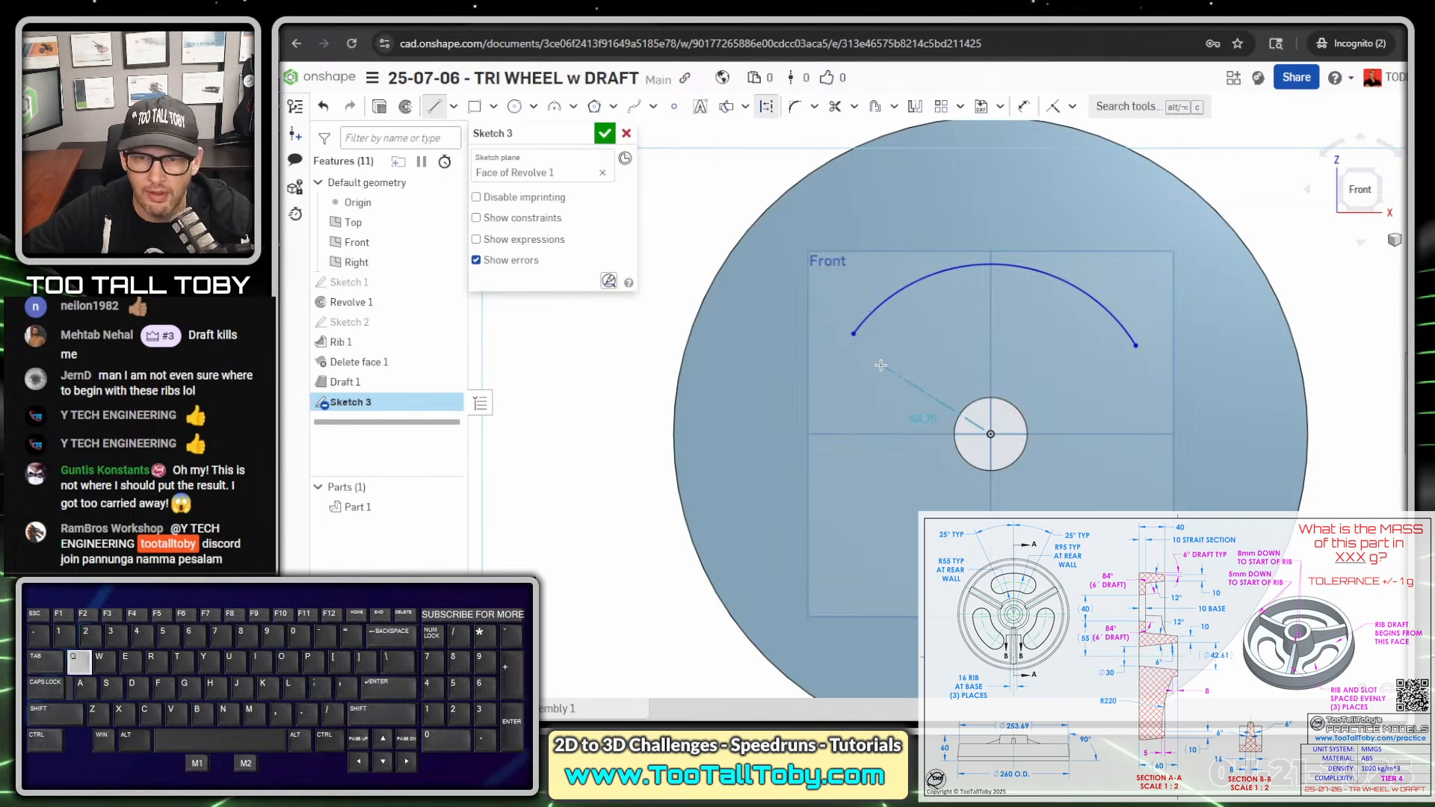
{"action": "left_click", "coordinate": [853, 333]}
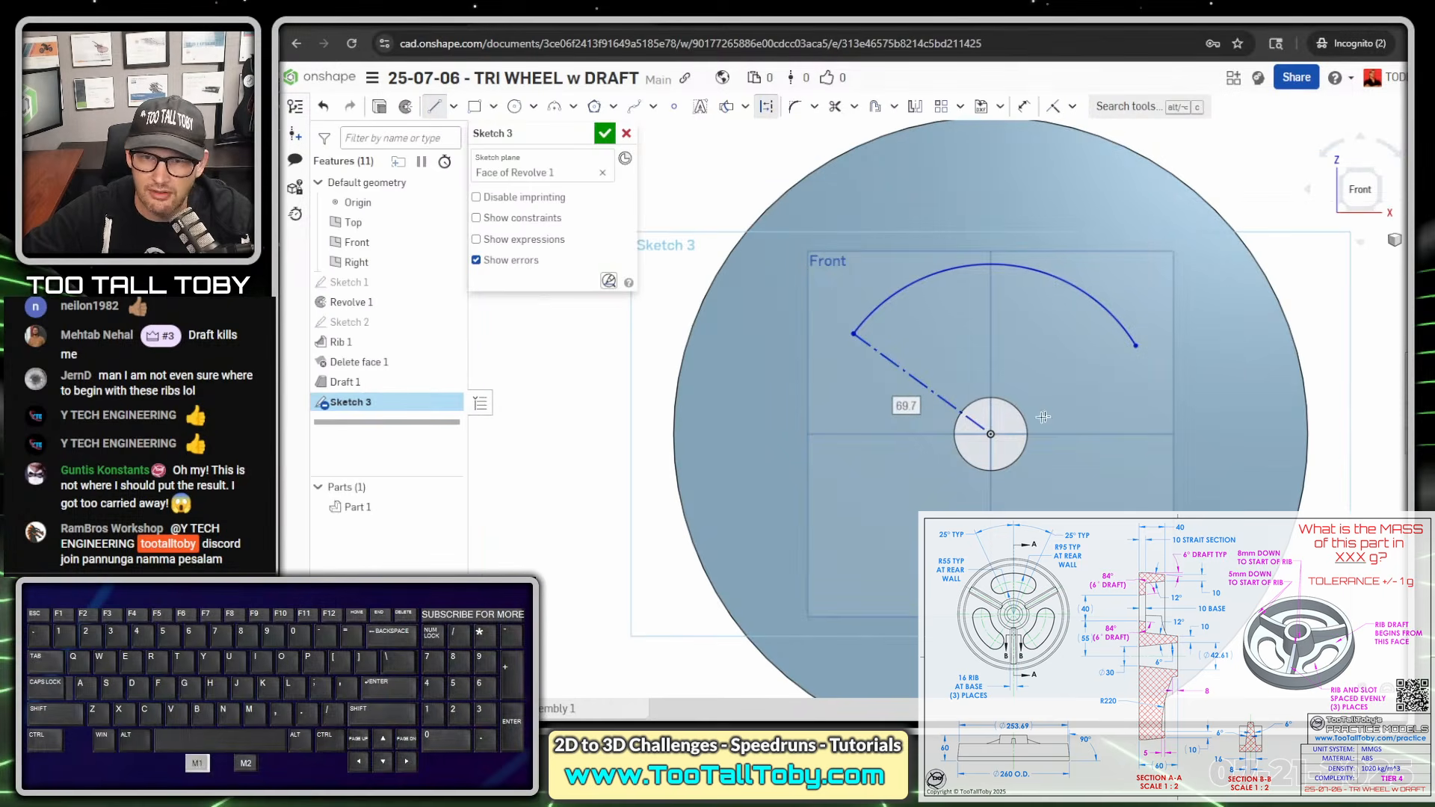
{"action": "left_click", "coordinate": [990, 433]}
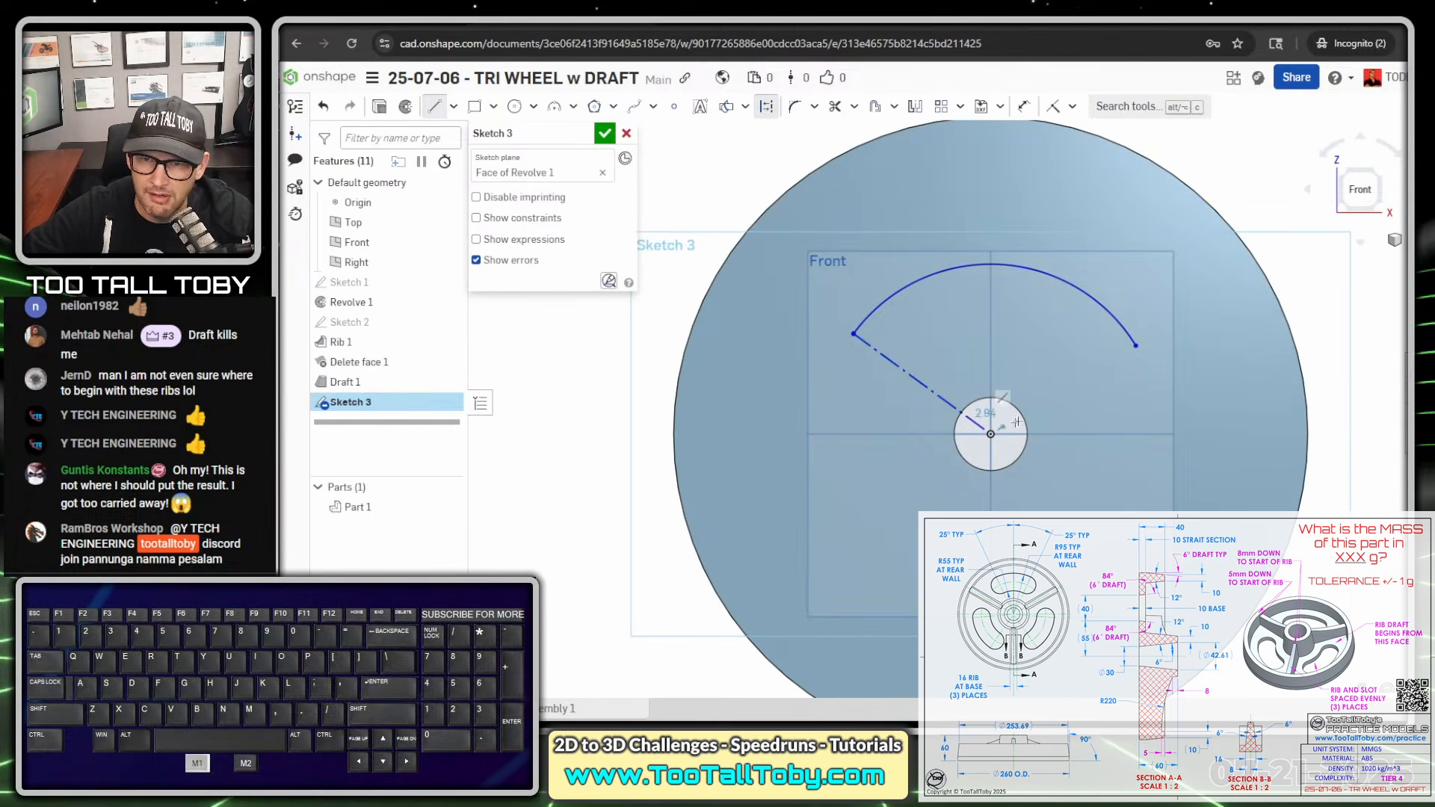
{"action": "left_click", "coordinate": [1136, 346]}
- Dimension the angle between the left construction line and the vertical Right plane as 25 degrees
{"action": "key", "text": "s"}
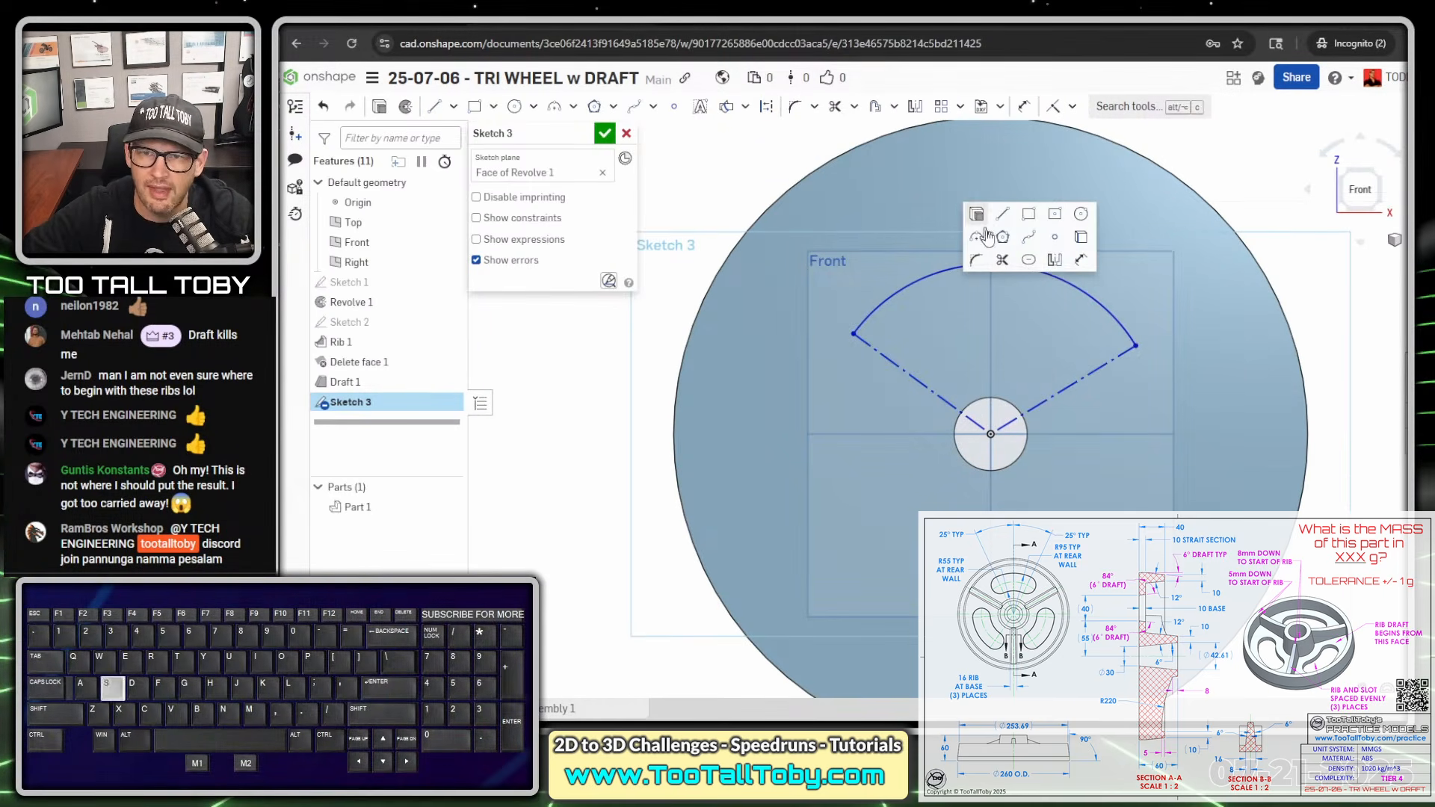
{"action": "left_click", "coordinate": [1080, 259]}
{"action": "left_click", "coordinate": [994, 352]}
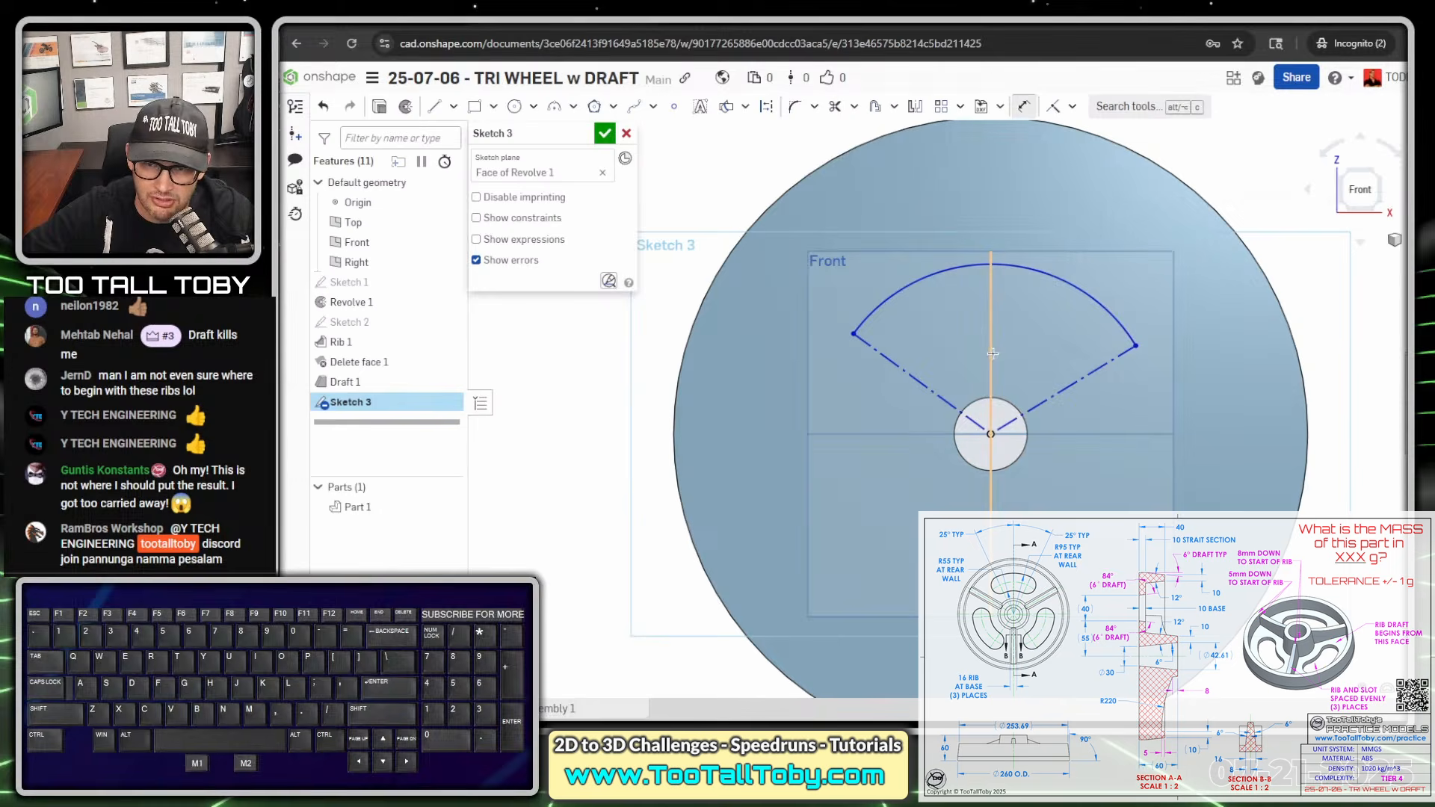
{"action": "left_click", "coordinate": [922, 365]}
{"action": "left_click", "coordinate": [933, 336]}
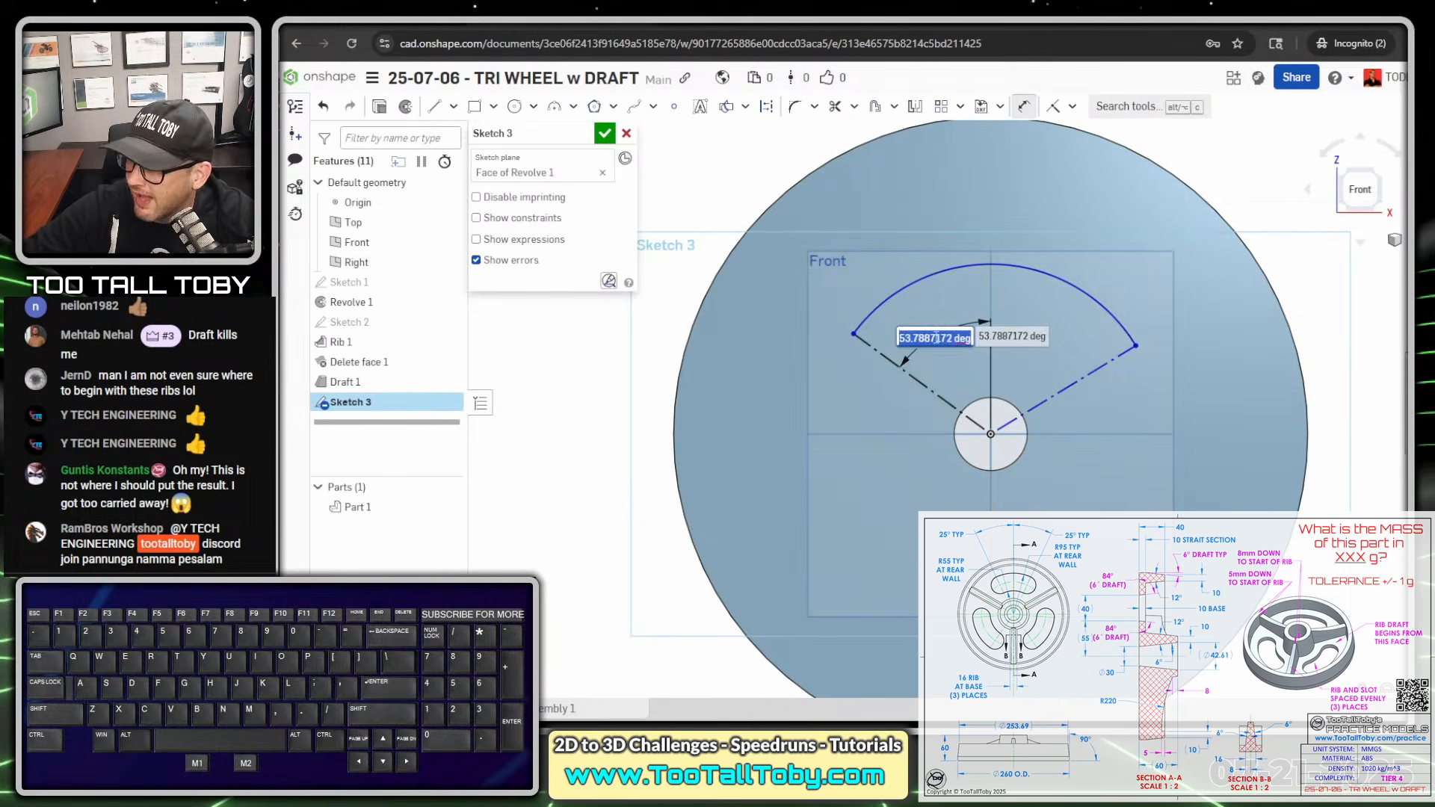
{"action": "type", "text": "25"}
{"action": "key", "text": "Return"}
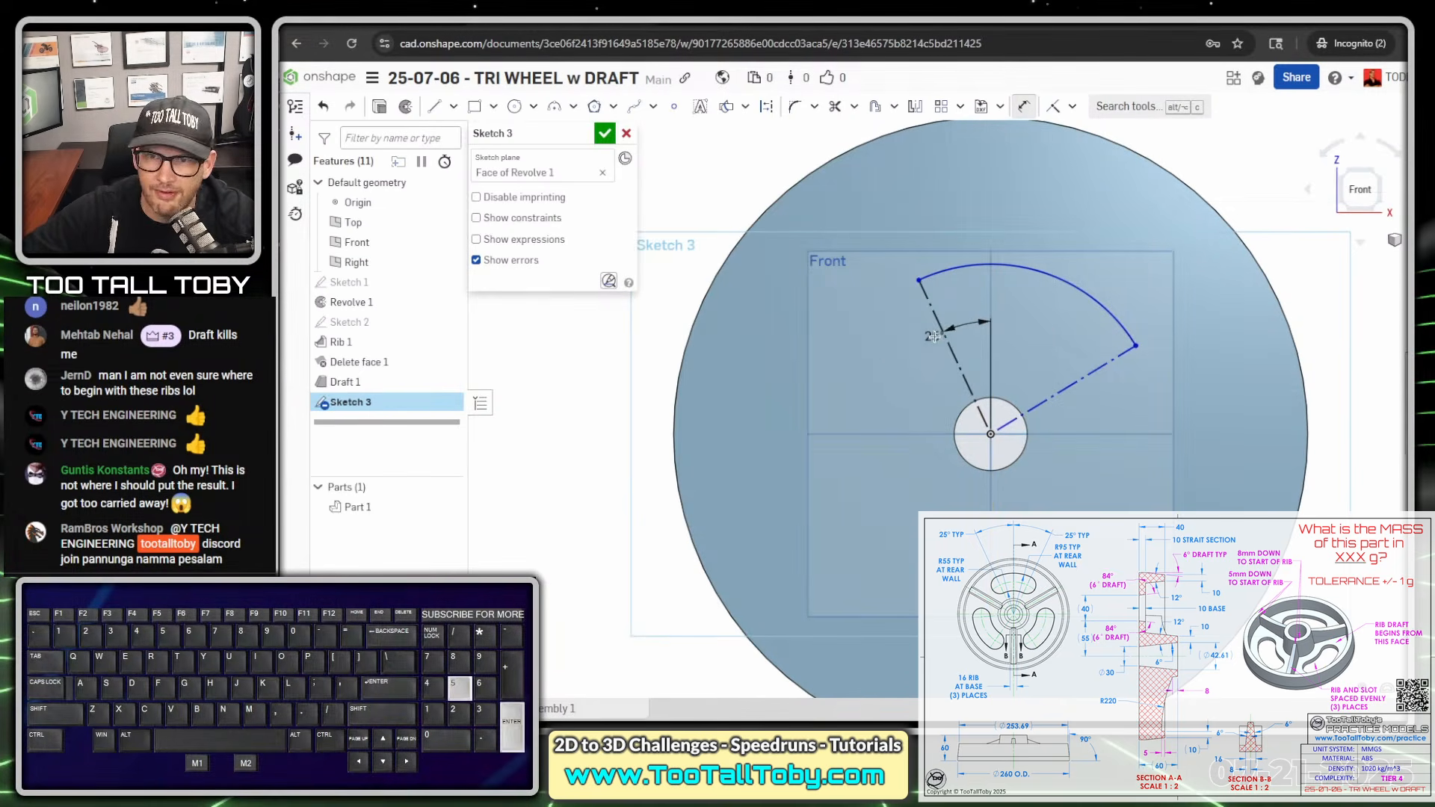
- Dimension the angle between the right construction line and the vertical Right plane as 25 degrees
{"action": "left_click", "coordinate": [1085, 378]}
{"action": "left_click", "coordinate": [991, 344]}
{"action": "left_click", "coordinate": [1052, 351]}
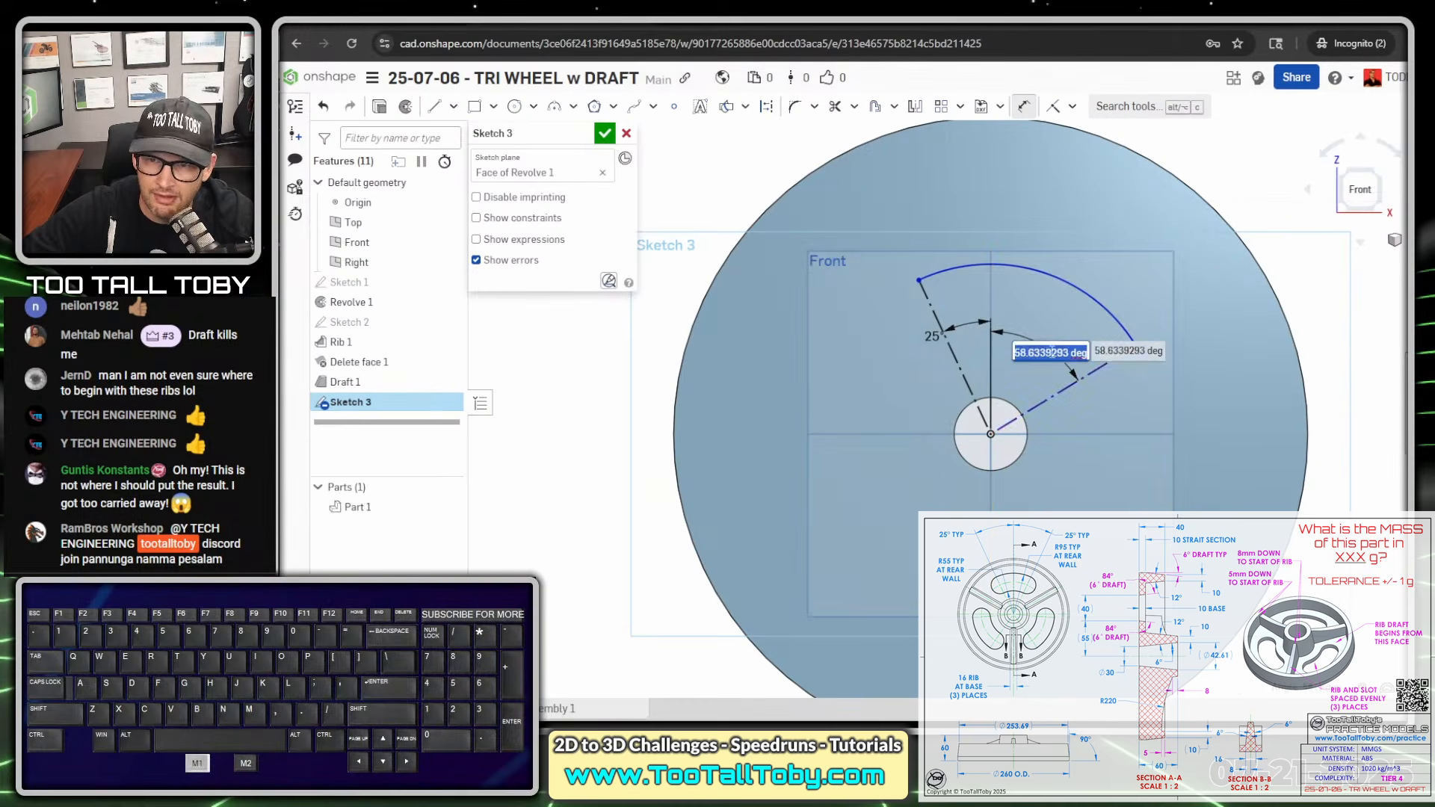
{"action": "type", "text": "25"}
{"action": "key", "text": "Return"}
- Create a slot around the arc with the Slot tool
{"action": "middle_click_drag", "start_coordinate": [922, 188], "coordinate": [962, 236]}
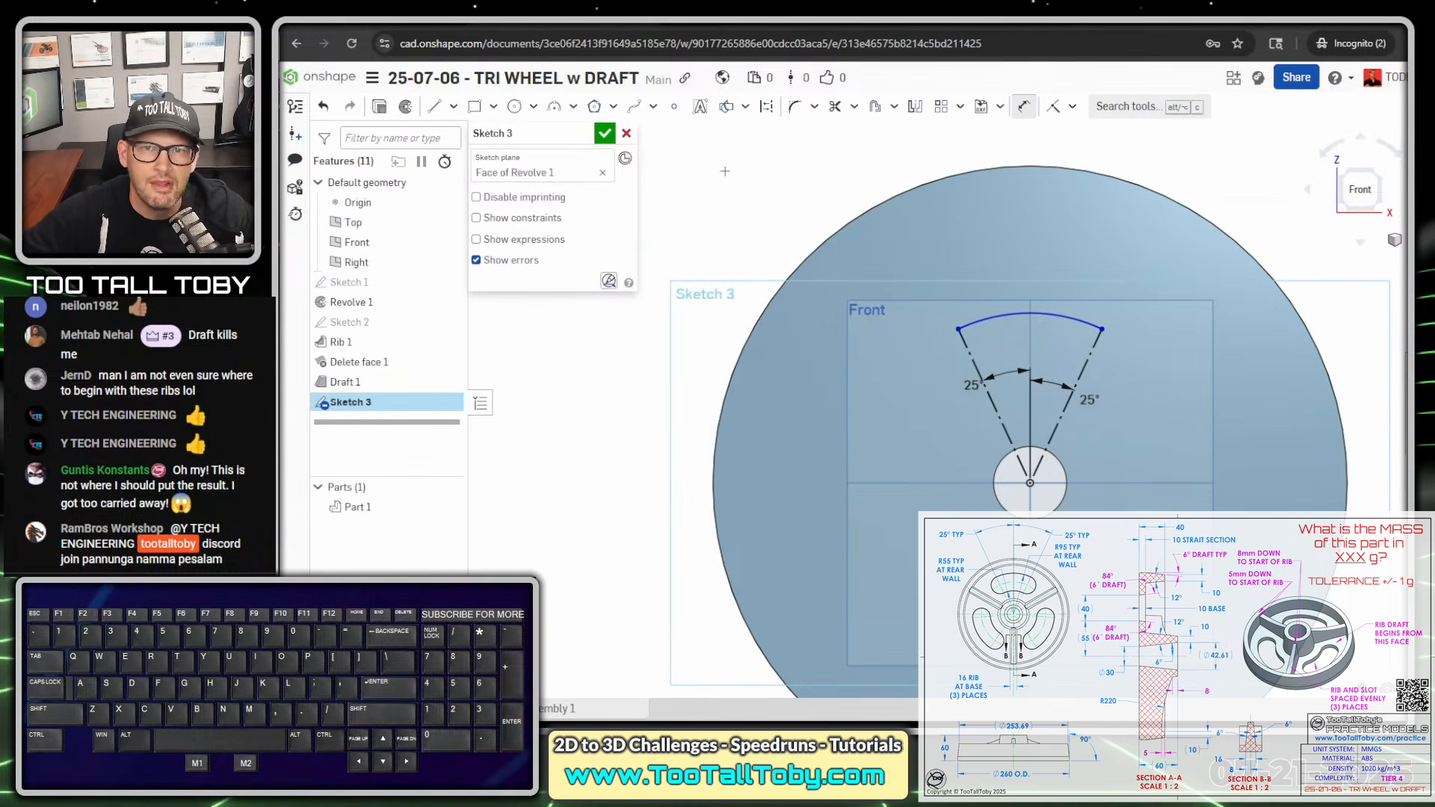
{"action": "left_click", "coordinate": [894, 109]}
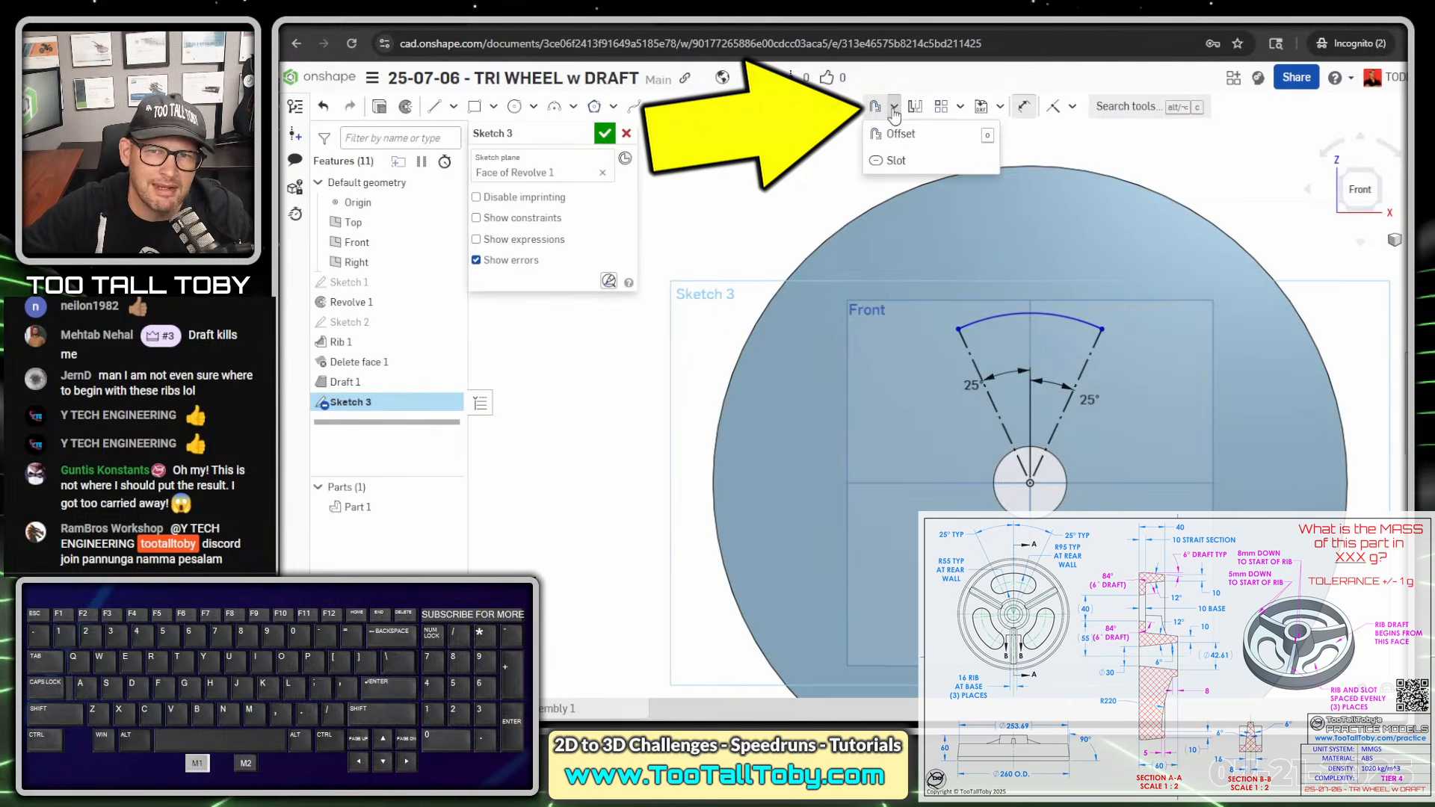
{"action": "left_click", "coordinate": [897, 162]}
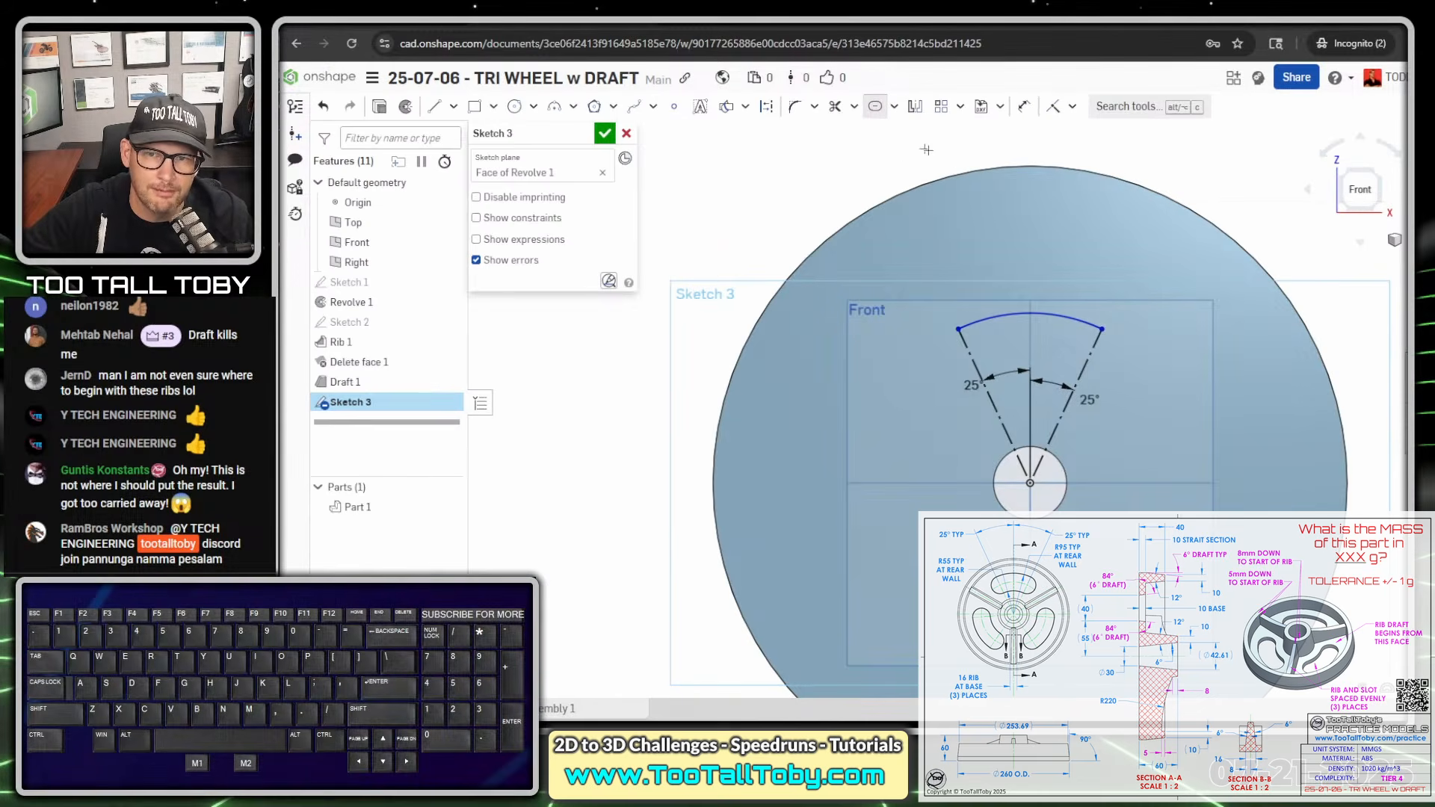
{"action": "left_click", "coordinate": [994, 319]}
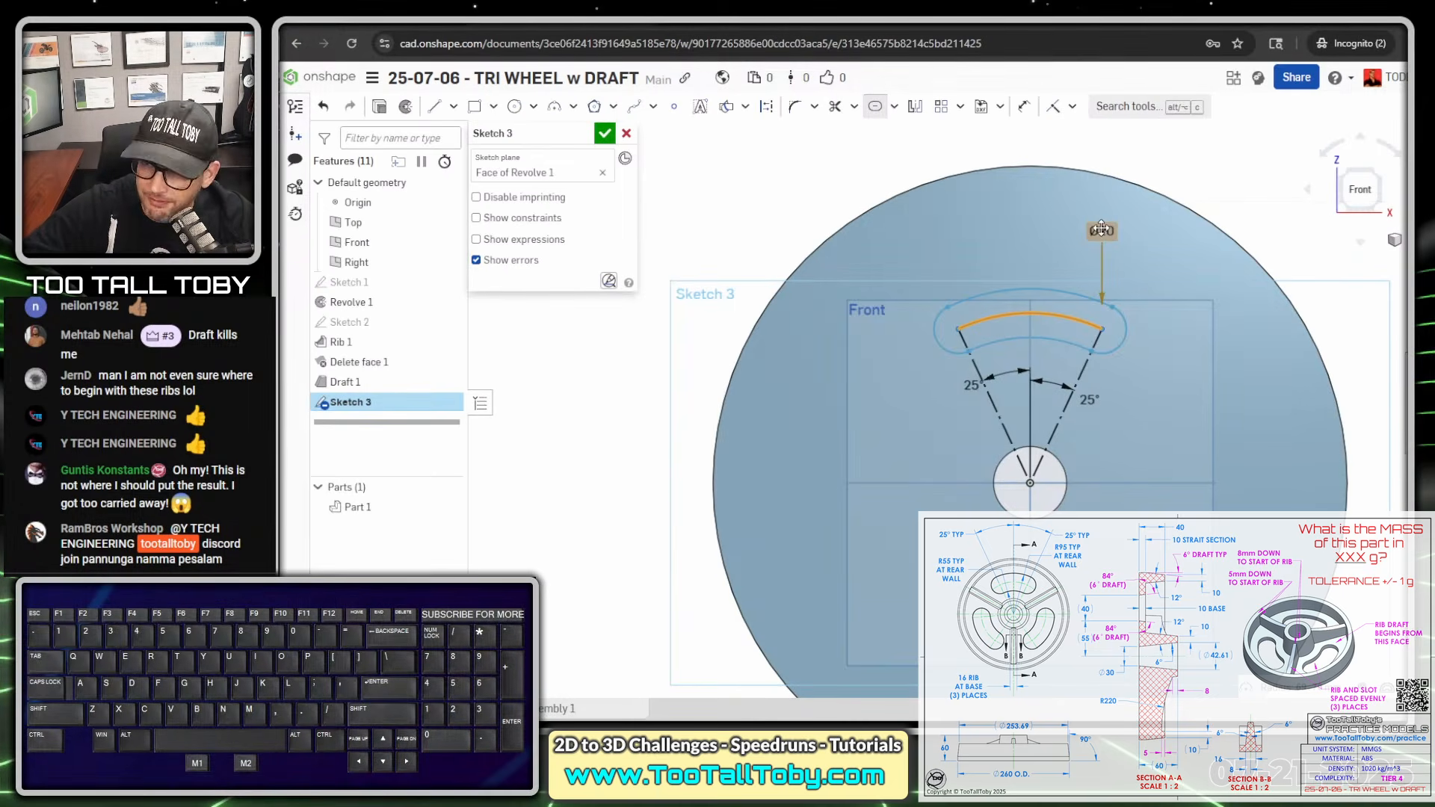
- Examine the drawing's front view for the radii of the slot's inner and outer arcs at the rear wall, marking both callouts
{"action": "left_click_drag", "start_coordinate": [1407, 97], "coordinate": [1035, 30]}
{"action": "key", "text": "ctrl+1"}
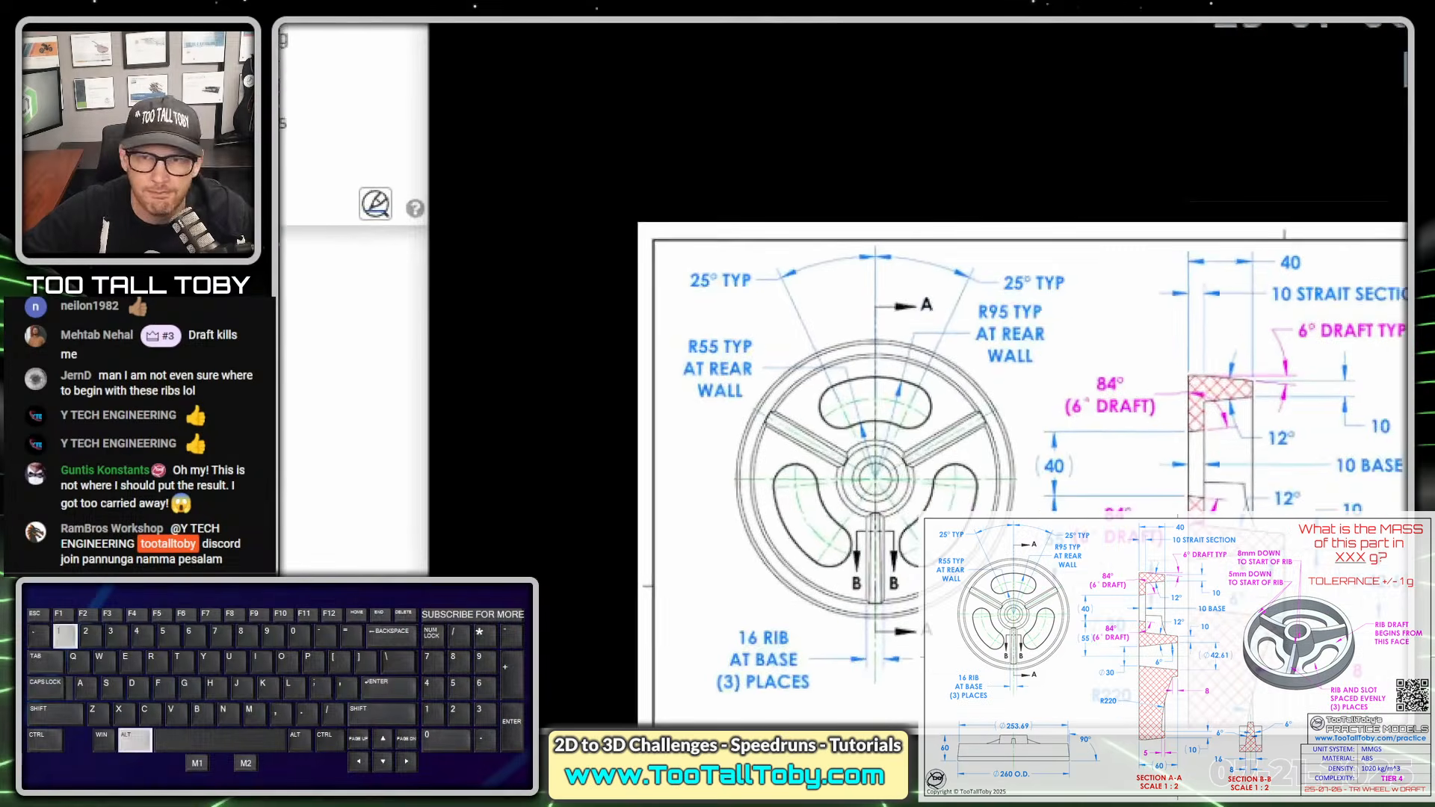
{"action": "left_click", "coordinate": [794, 388]}
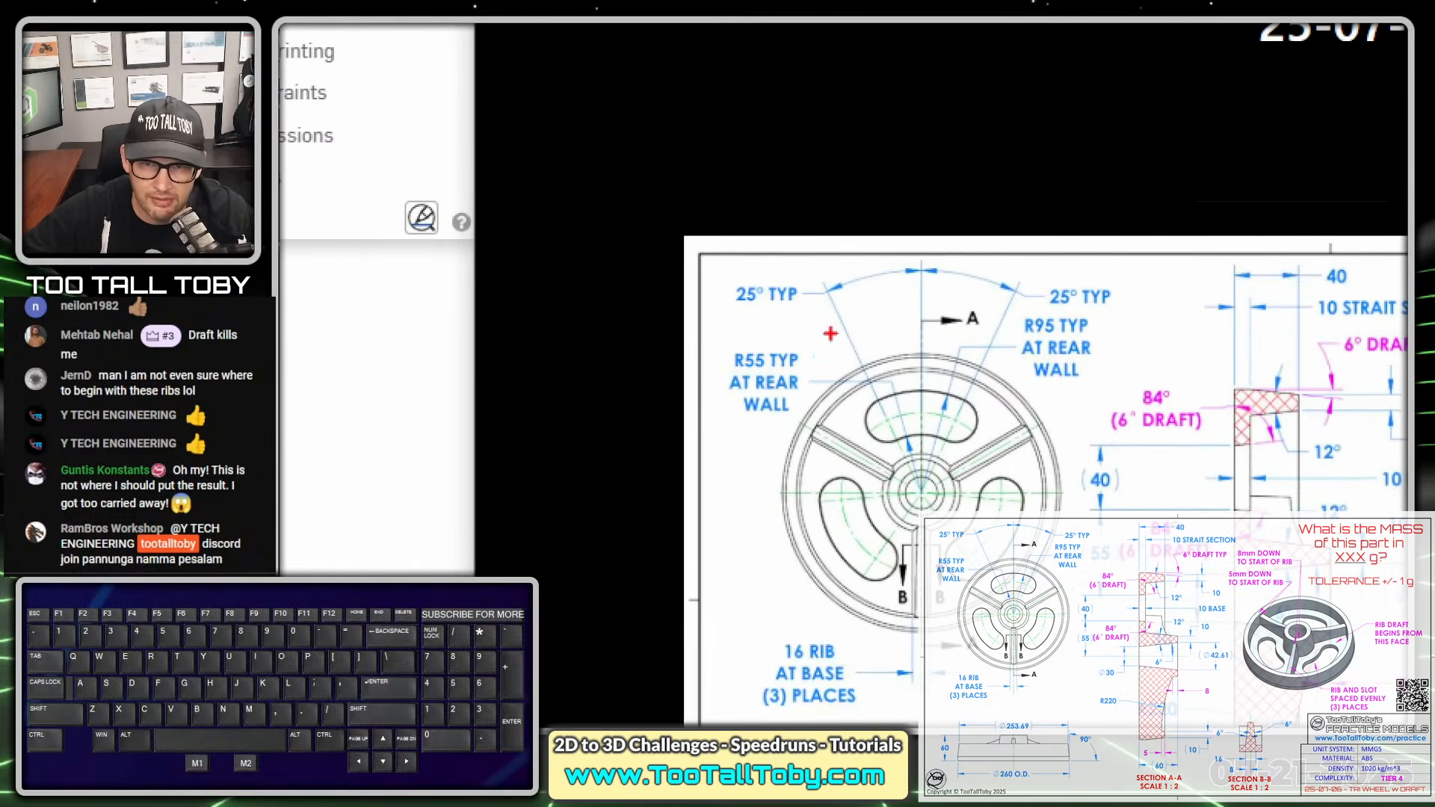
{"action": "mouse_move", "coordinate": [816, 332]}
{"action": "left_mouse_down"}
{"action": "mouse_move", "coordinate": [698, 443]}
{"action": "mouse_move", "coordinate": [814, 334]}
{"action": "left_mouse_up"}
{"action": "mouse_move", "coordinate": [1077, 307]}
{"action": "left_mouse_down"}
{"action": "mouse_move", "coordinate": [1020, 317]}
{"action": "mouse_move", "coordinate": [1121, 426]}
{"action": "mouse_move", "coordinate": [1077, 308]}
{"action": "left_mouse_up"}
{"action": "left_click_drag", "start_coordinate": [886, 443], "coordinate": [961, 445]}
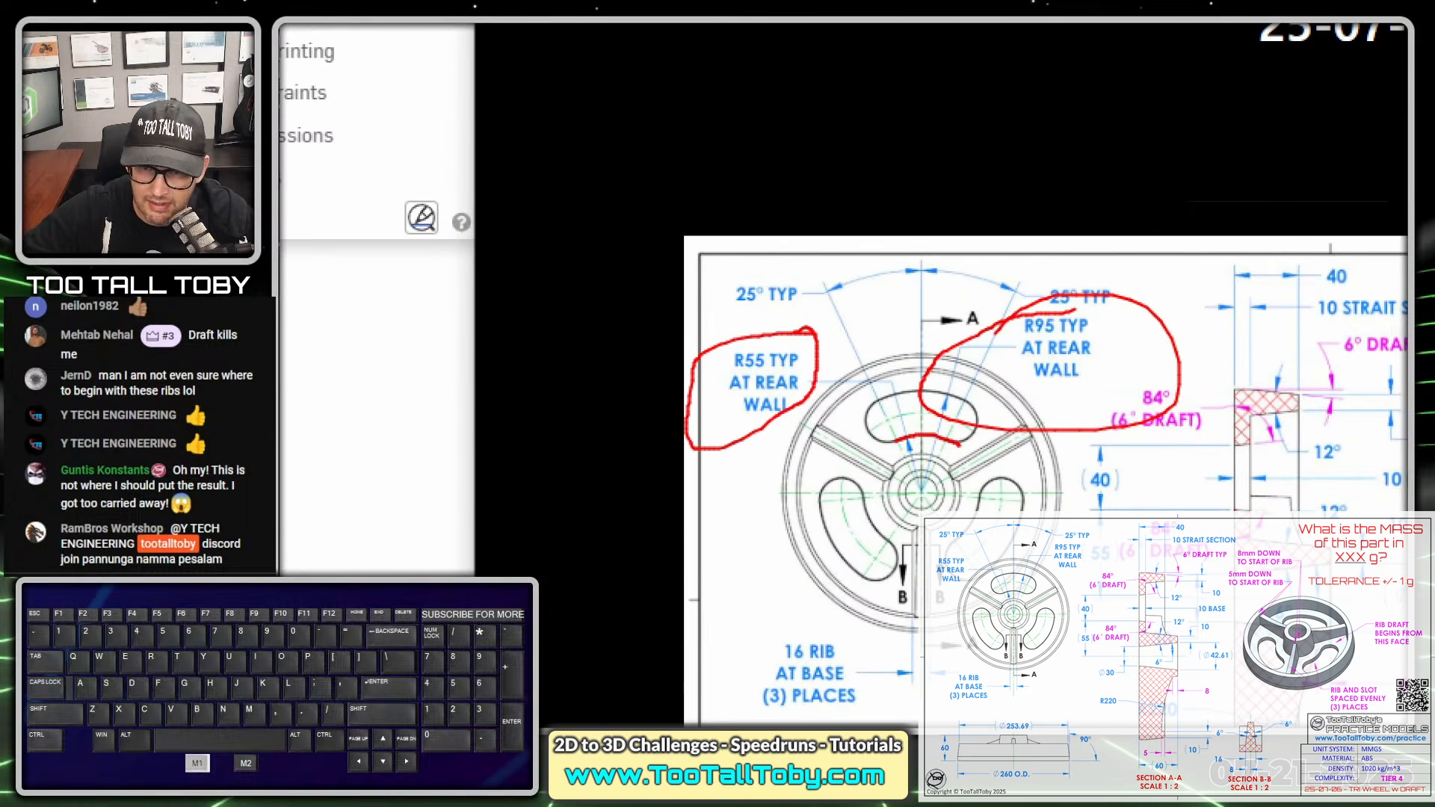
{"action": "left_click_drag", "start_coordinate": [871, 407], "coordinate": [975, 389]}
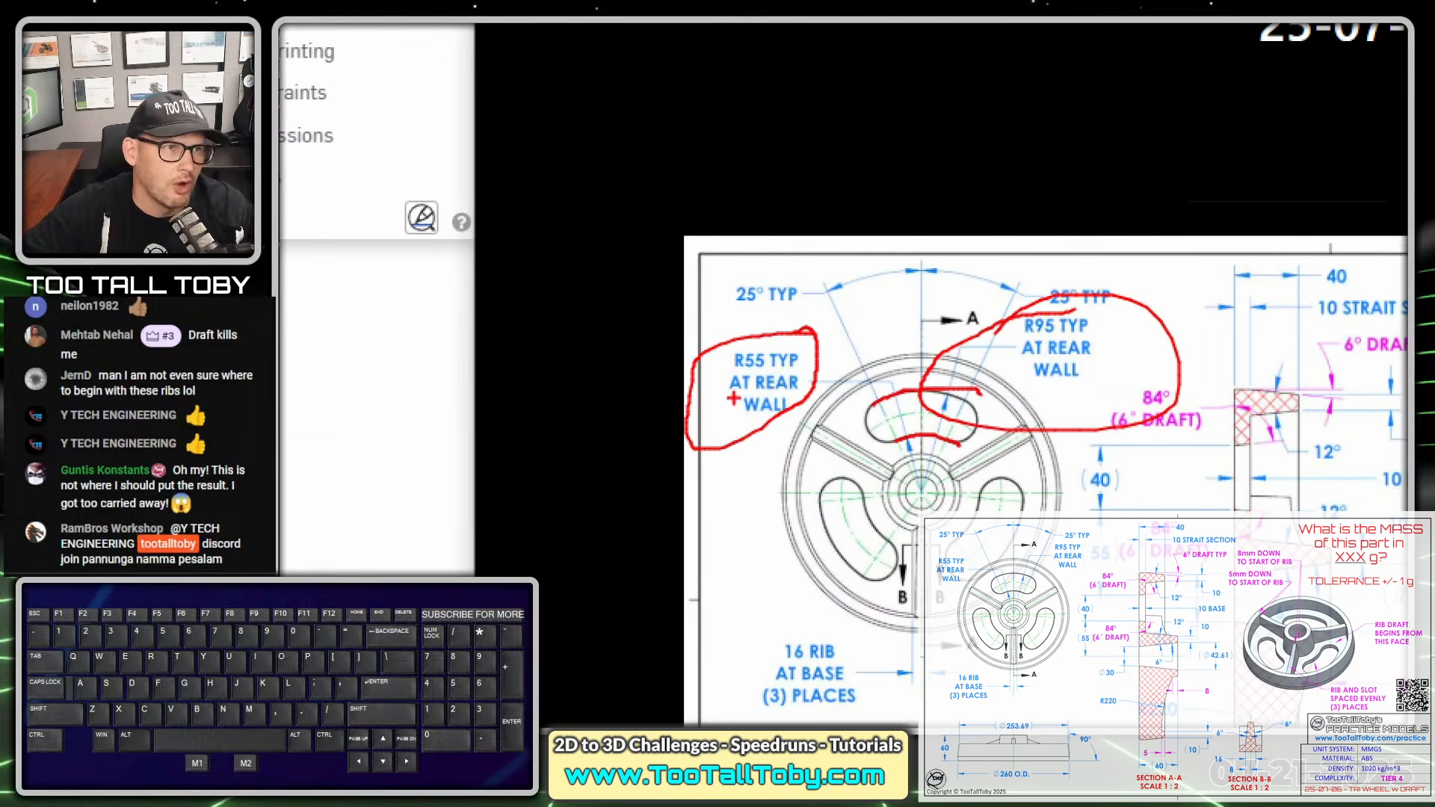
{"action": "key", "text": "alt+1"}
{"action": "left_click", "coordinate": [893, 27]}
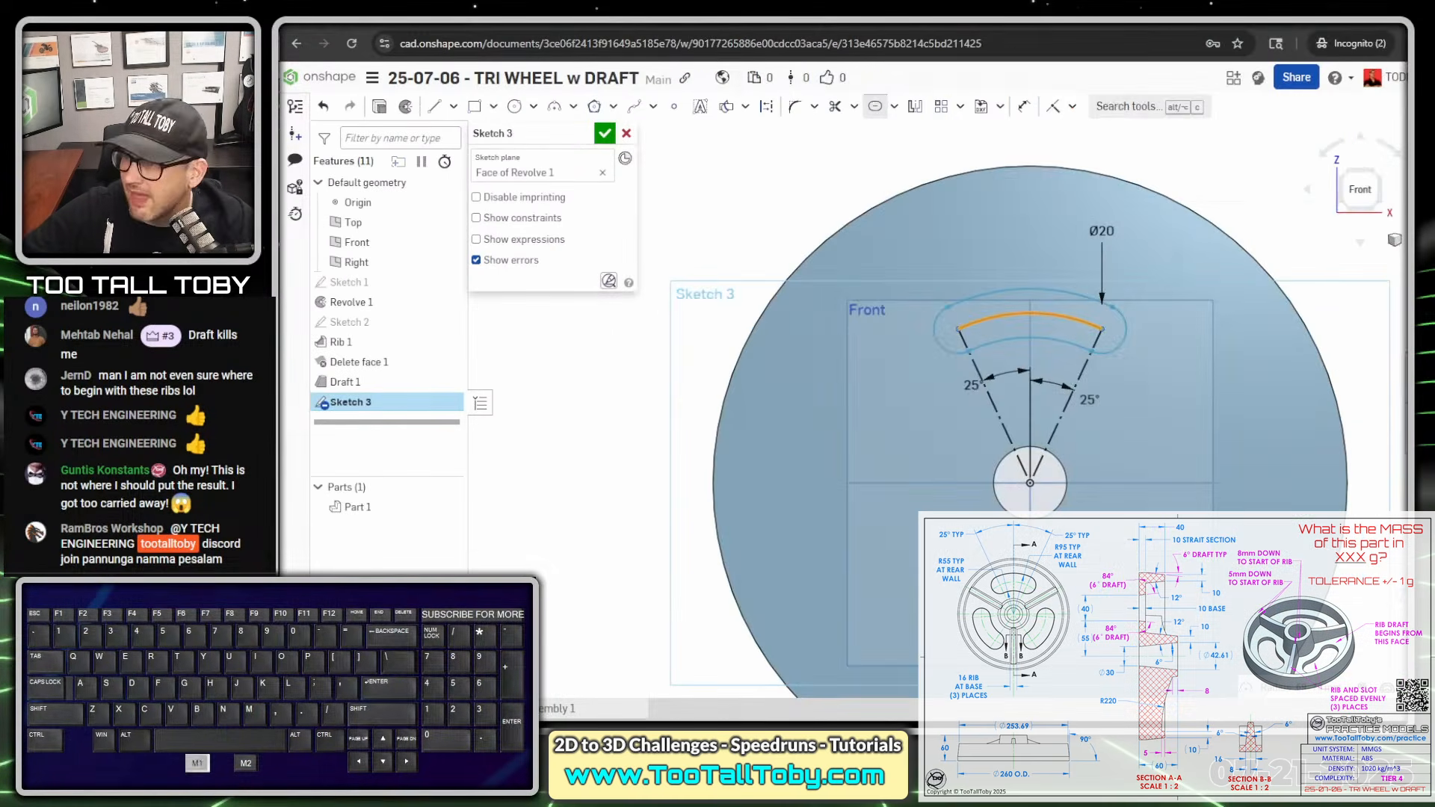
- Set the slot's width dimension to 40 mm
{"action": "double_click", "coordinate": [1101, 231]}
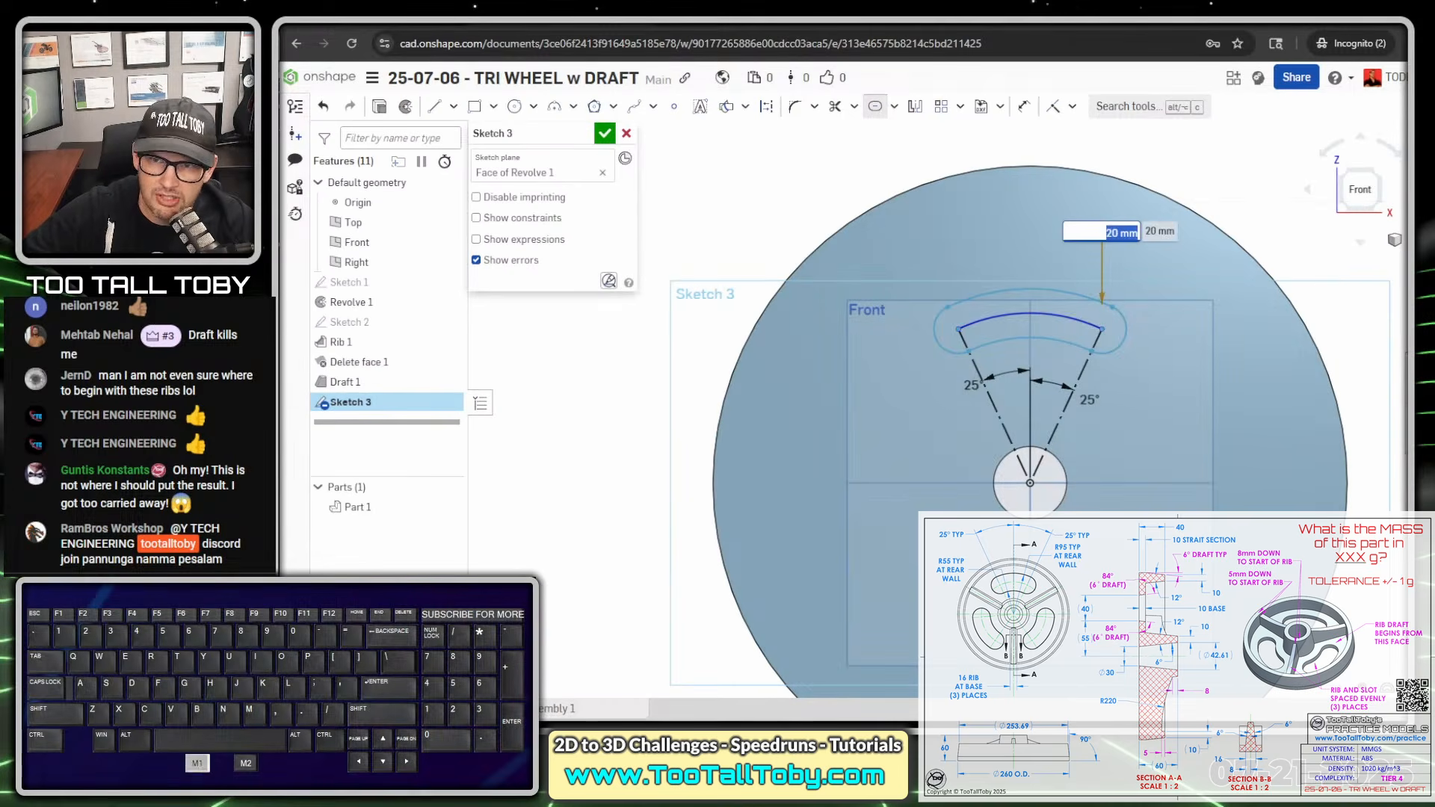
{"action": "type", "text": "40"}
{"action": "key", "text": "Return"}
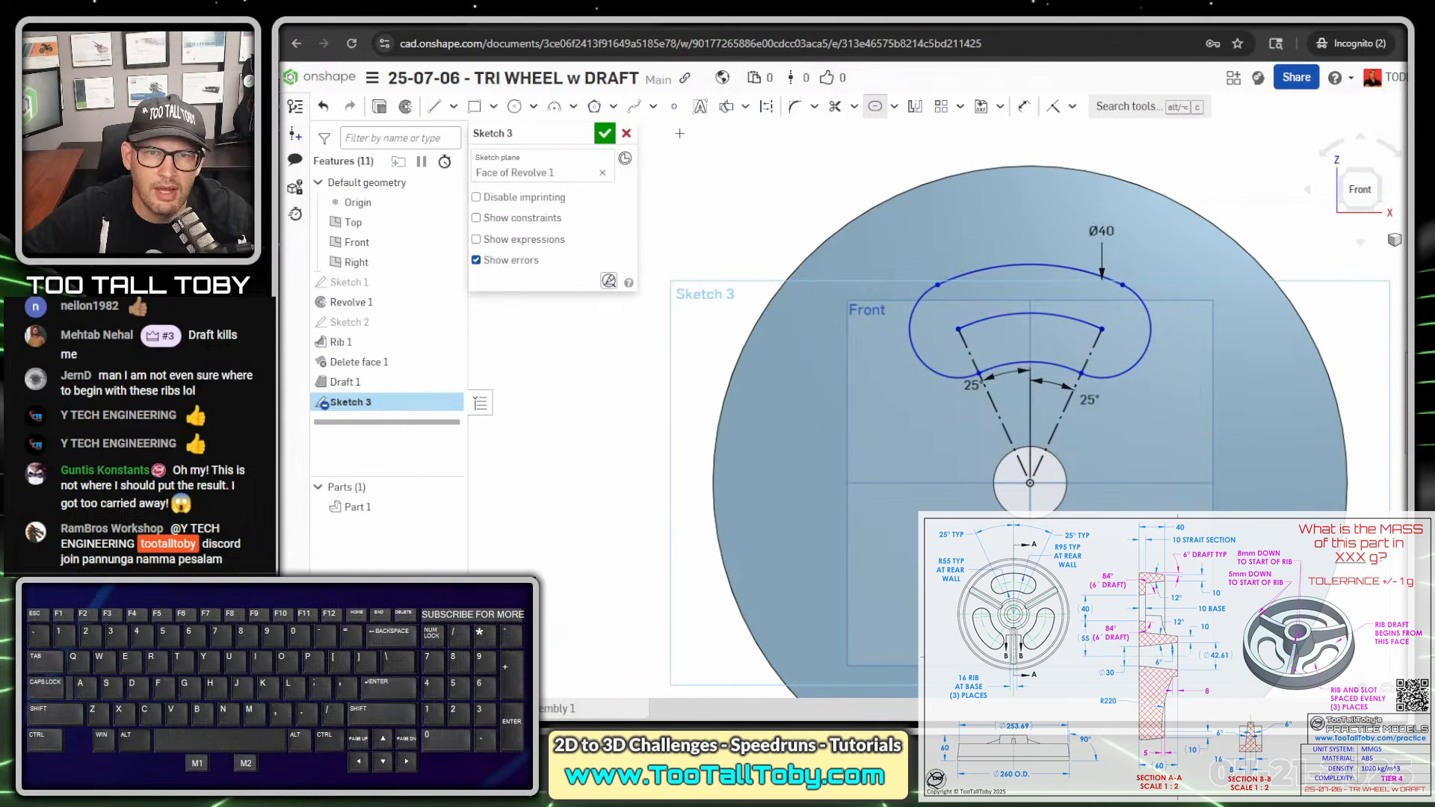
- Dimension the slot's inner arc with a radius of 55 mm
{"action": "key", "text": "s"}
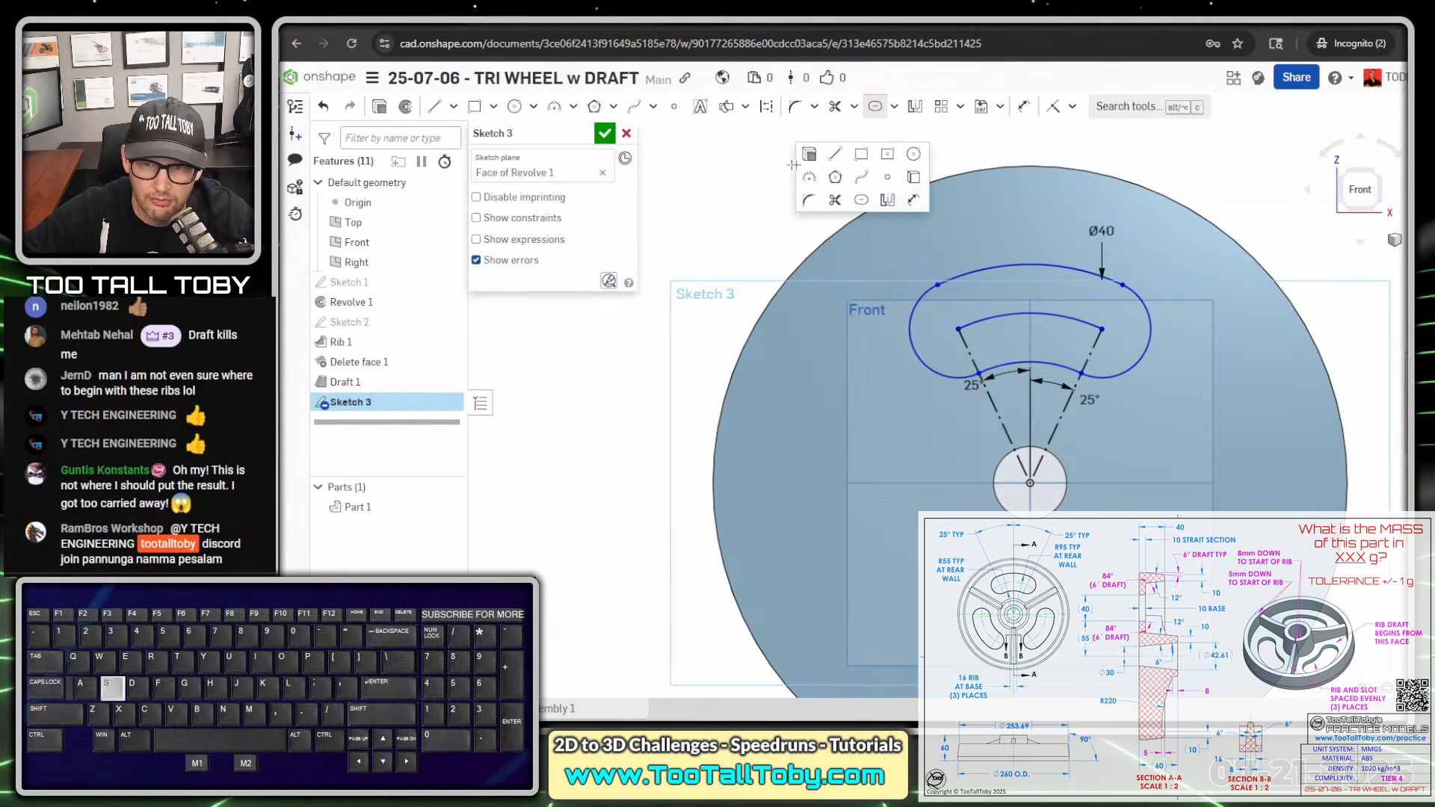
{"action": "left_click", "coordinate": [914, 200]}
{"action": "left_click", "coordinate": [1050, 363]}
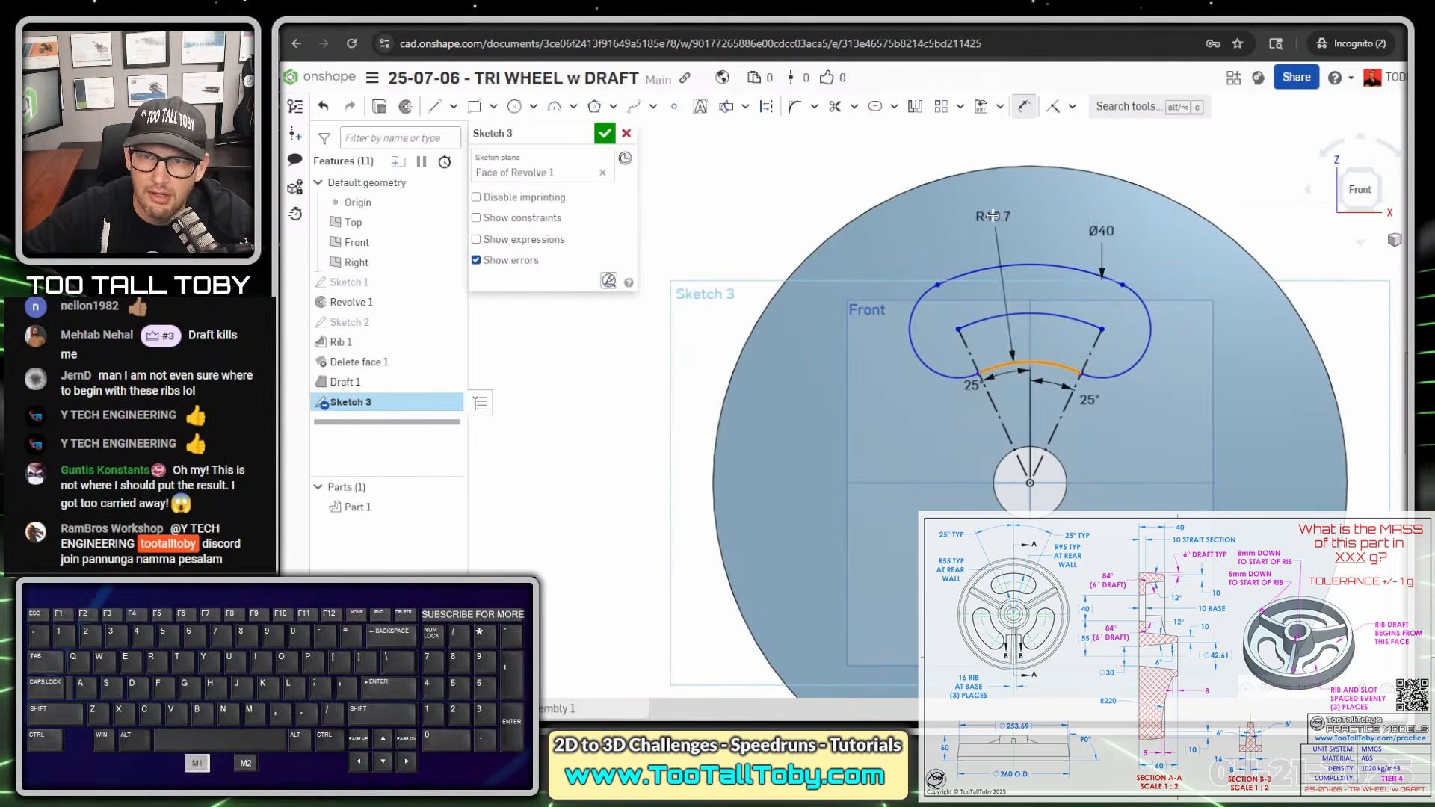
{"action": "left_click", "coordinate": [948, 161]}
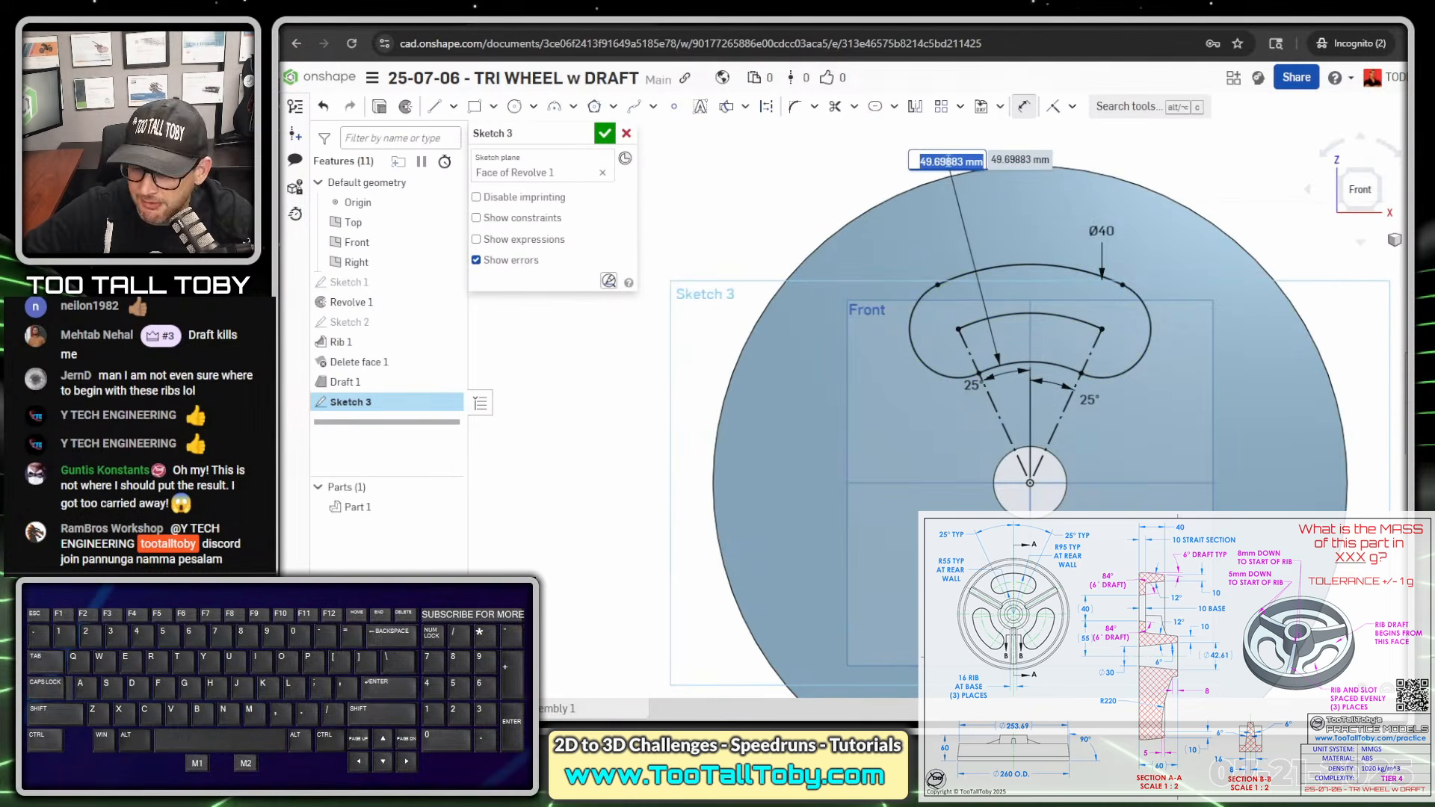
{"action": "type", "text": "55"}
{"action": "key", "text": "Return"}
- Move the slot's Ø40 dimension label outside the wheel's outline, to the right of the slot
{"action": "scroll", "coordinate": [1069, 233], "scroll_direction": "down", "scroll_amount": 3}
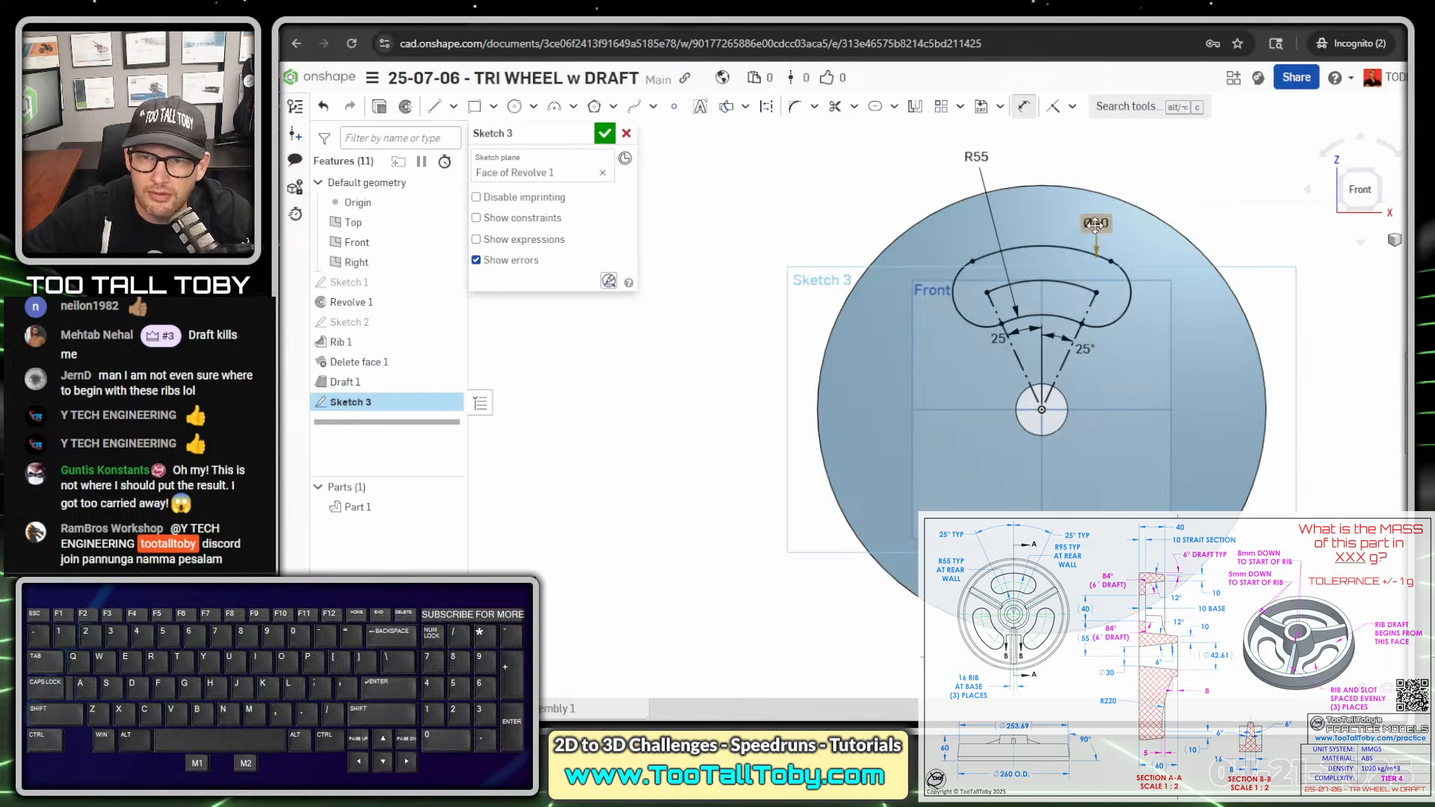
{"action": "scroll", "coordinate": [1095, 224], "scroll_direction": "up", "scroll_amount": 2}
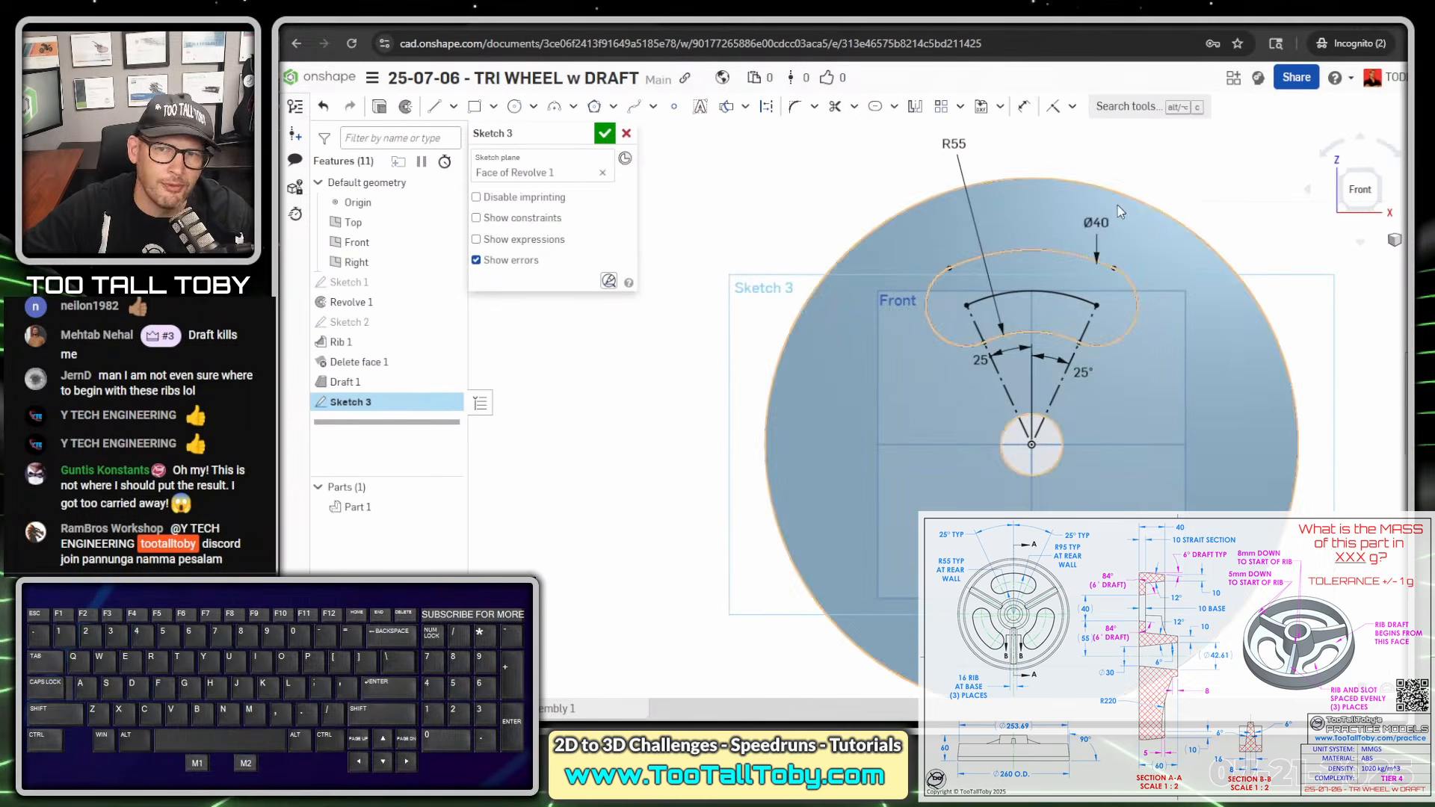
{"action": "left_click_drag", "start_coordinate": [1097, 222], "coordinate": [1242, 230]}
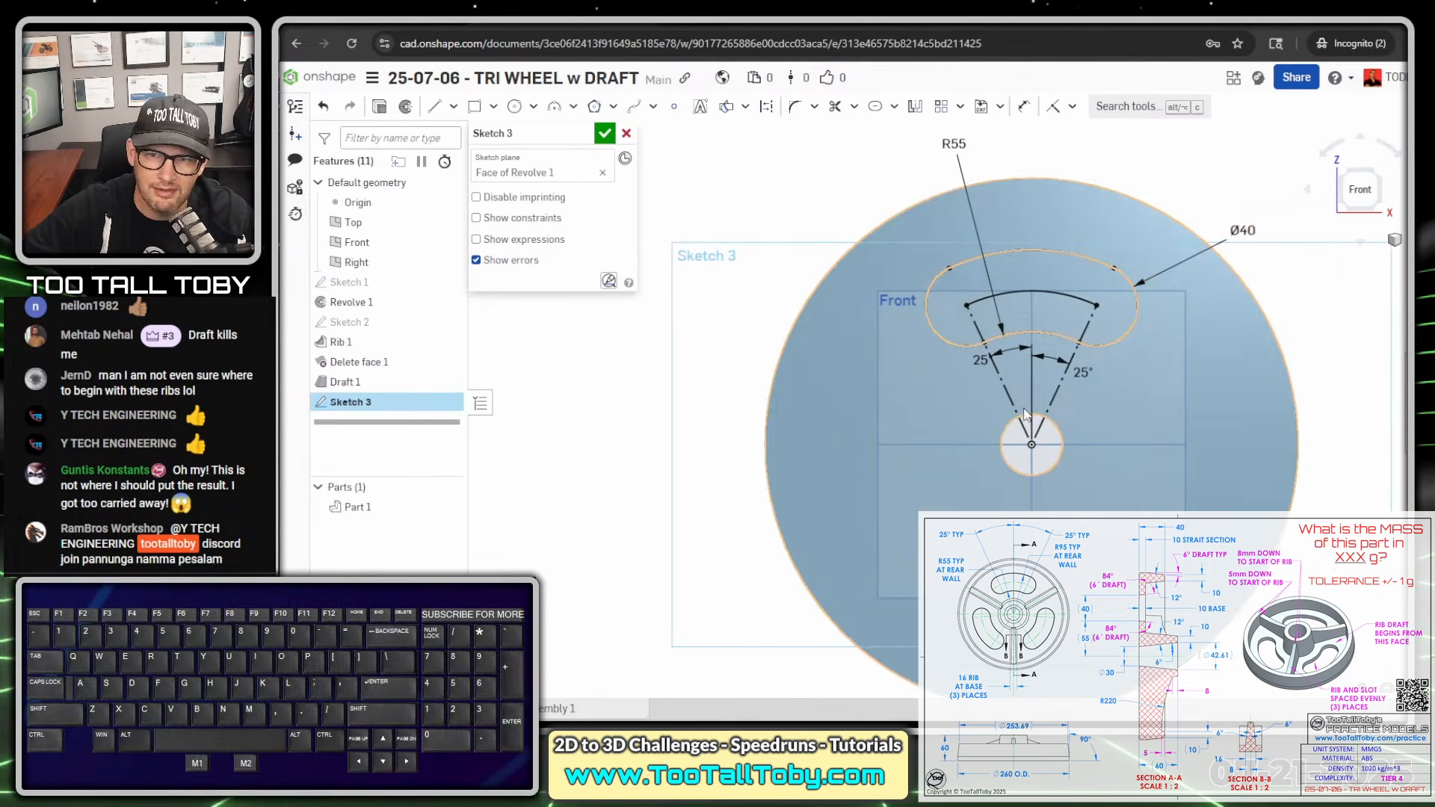
{"action": "scroll", "coordinate": [1125, 449], "scroll_direction": "down", "scroll_amount": 2}
{"action": "middle_click_drag", "start_coordinate": [1218, 407], "coordinate": [1145, 443], "text": "ctrl"}
{"action": "scroll", "coordinate": [1125, 434], "scroll_direction": "up", "scroll_amount": 2}
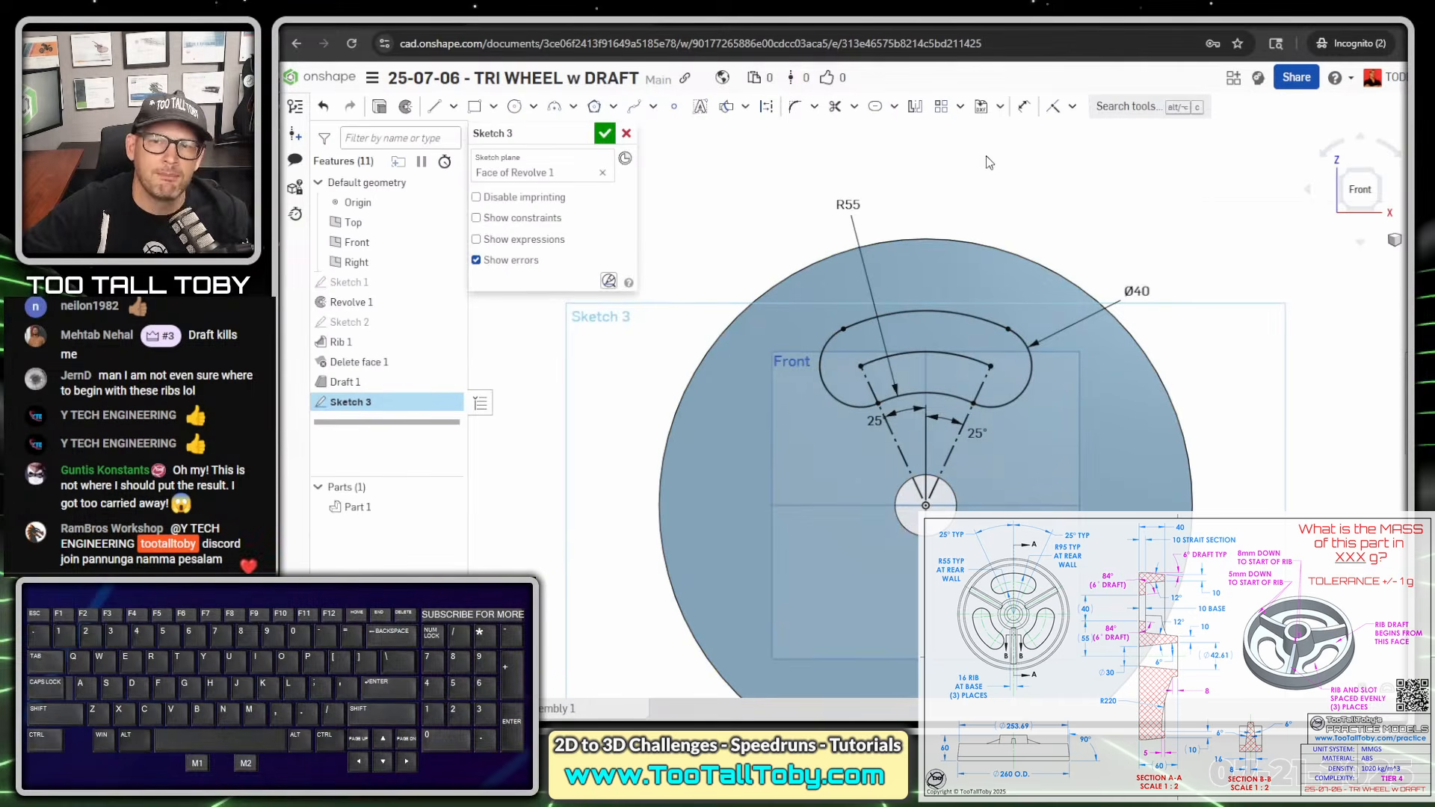
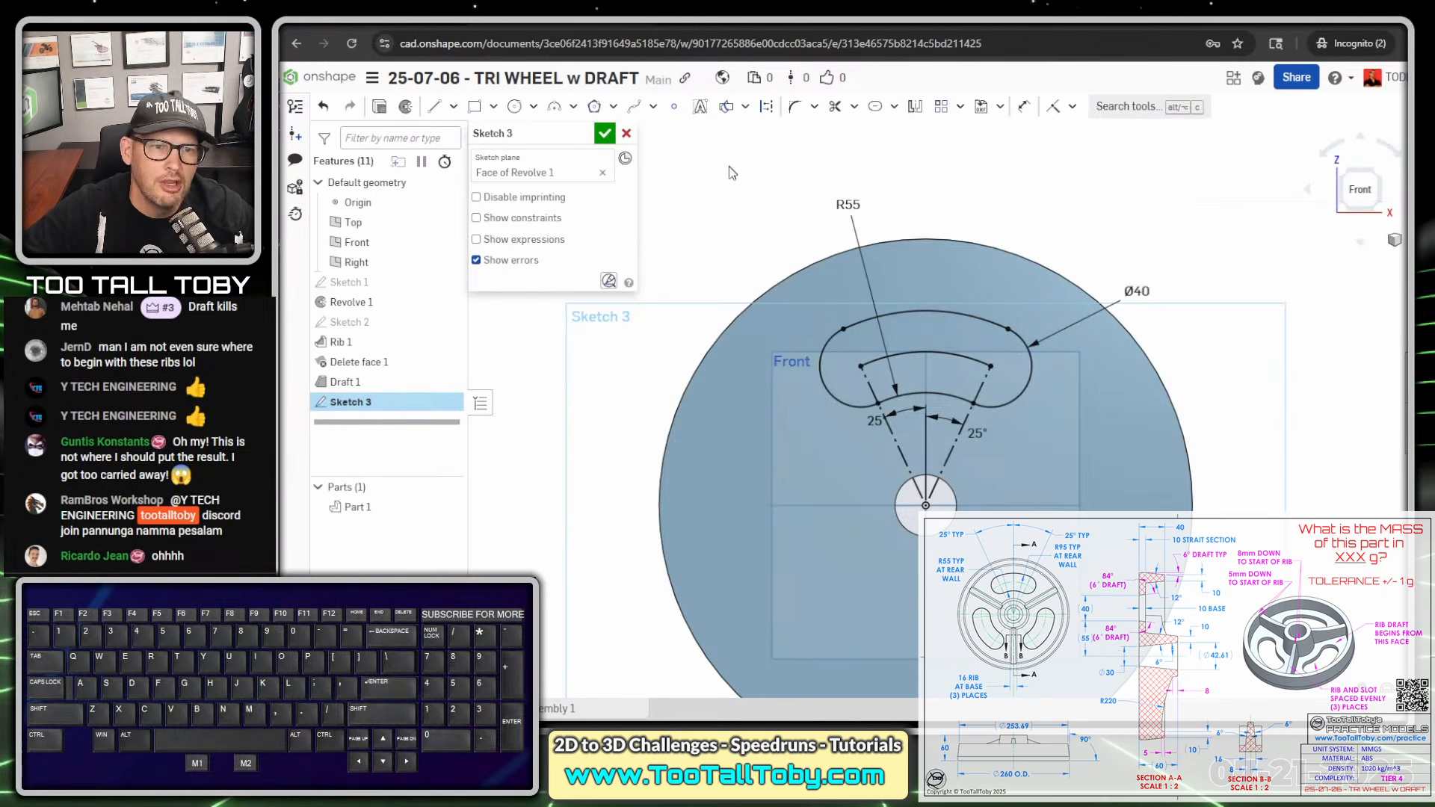
- Extrude the curved slot sketch as a Remove cut with a Through all end condition and draft enabled
{"action": "left_click", "coordinate": [381, 112]}
{"action": "mouse_move", "coordinate": [823, 261]}
{"action": "middle_mouse_down"}
{"action": "mouse_move", "coordinate": [909, 265]}
{"action": "mouse_move", "coordinate": [881, 294]}
{"action": "middle_mouse_up"}
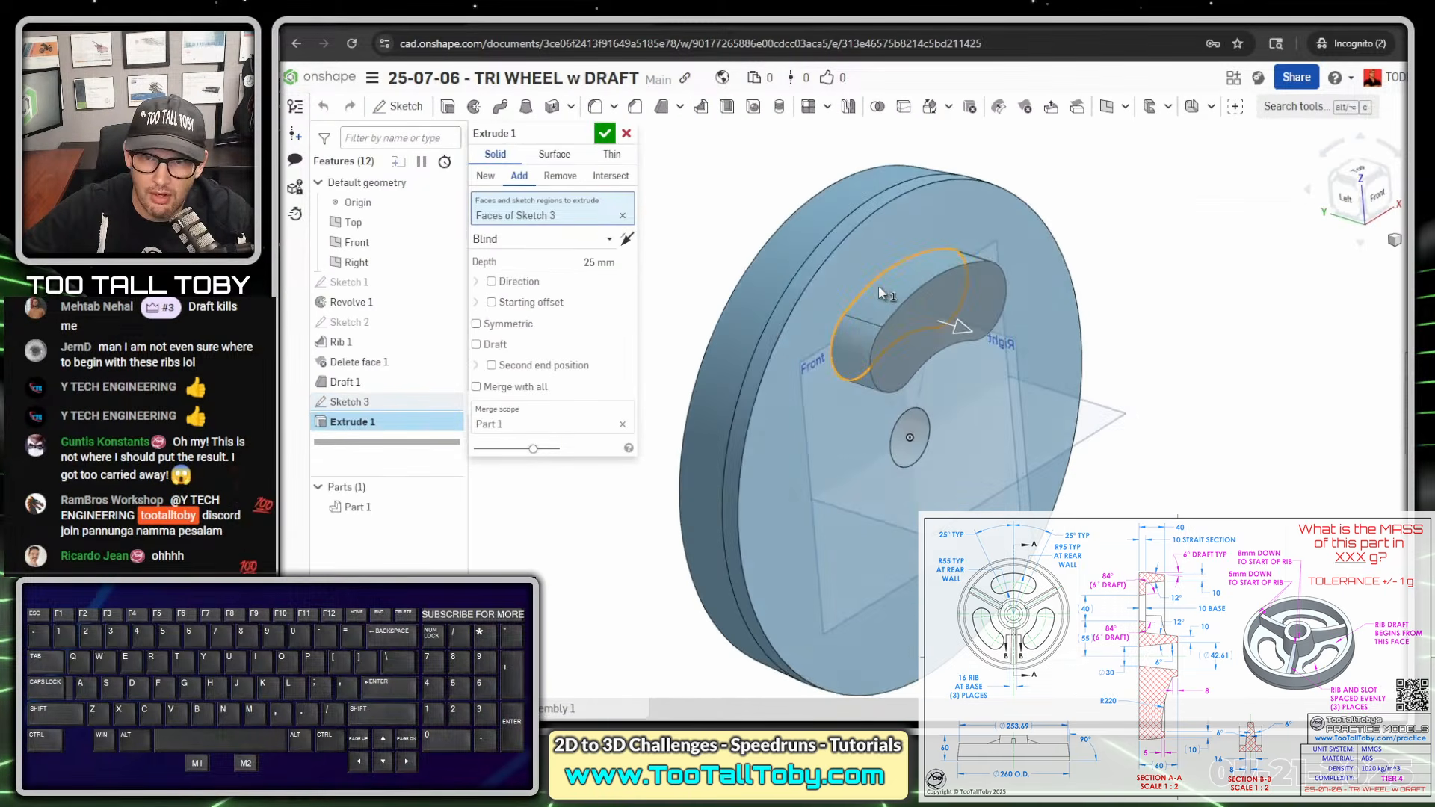
{"action": "left_click", "coordinate": [560, 176]}
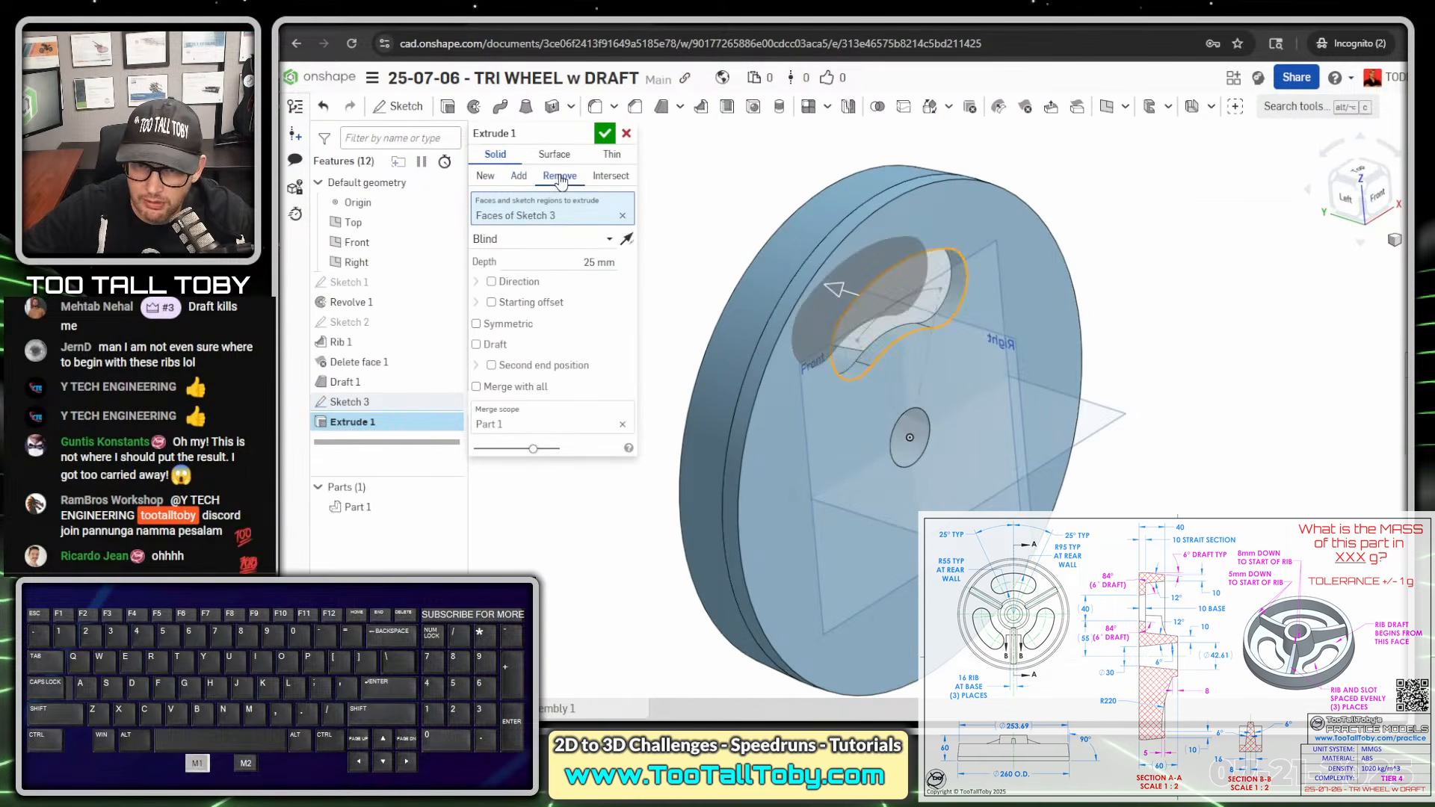
{"action": "left_click", "coordinate": [611, 240]}
{"action": "left_click", "coordinate": [532, 363]}
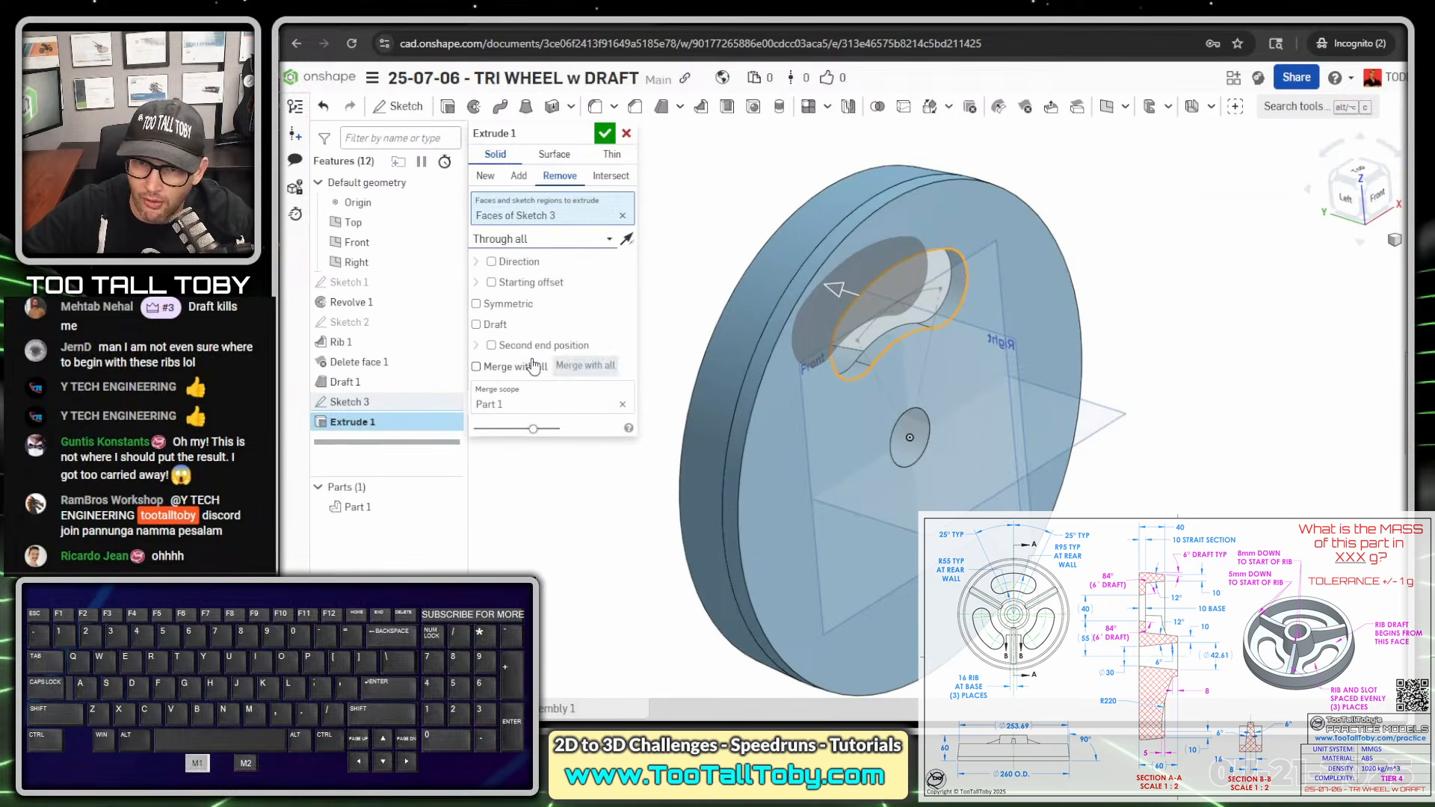
{"action": "scroll", "coordinate": [1074, 390], "scroll_direction": "down", "scroll_amount": 3}
{"action": "middle_click_drag", "start_coordinate": [800, 351], "coordinate": [1039, 341]}
{"action": "scroll", "coordinate": [901, 276], "scroll_direction": "up", "scroll_amount": 3}
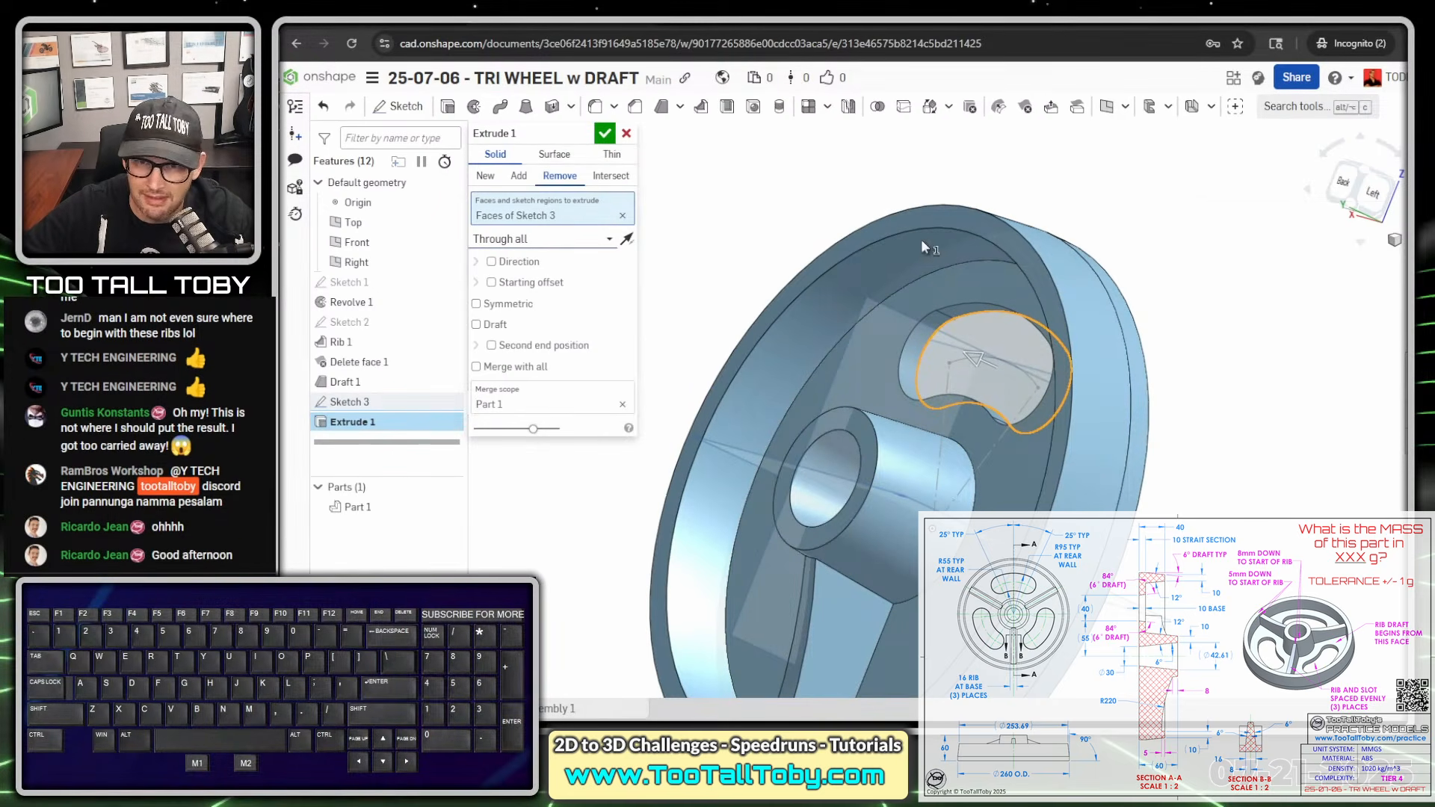
{"action": "left_click", "coordinate": [495, 325]}
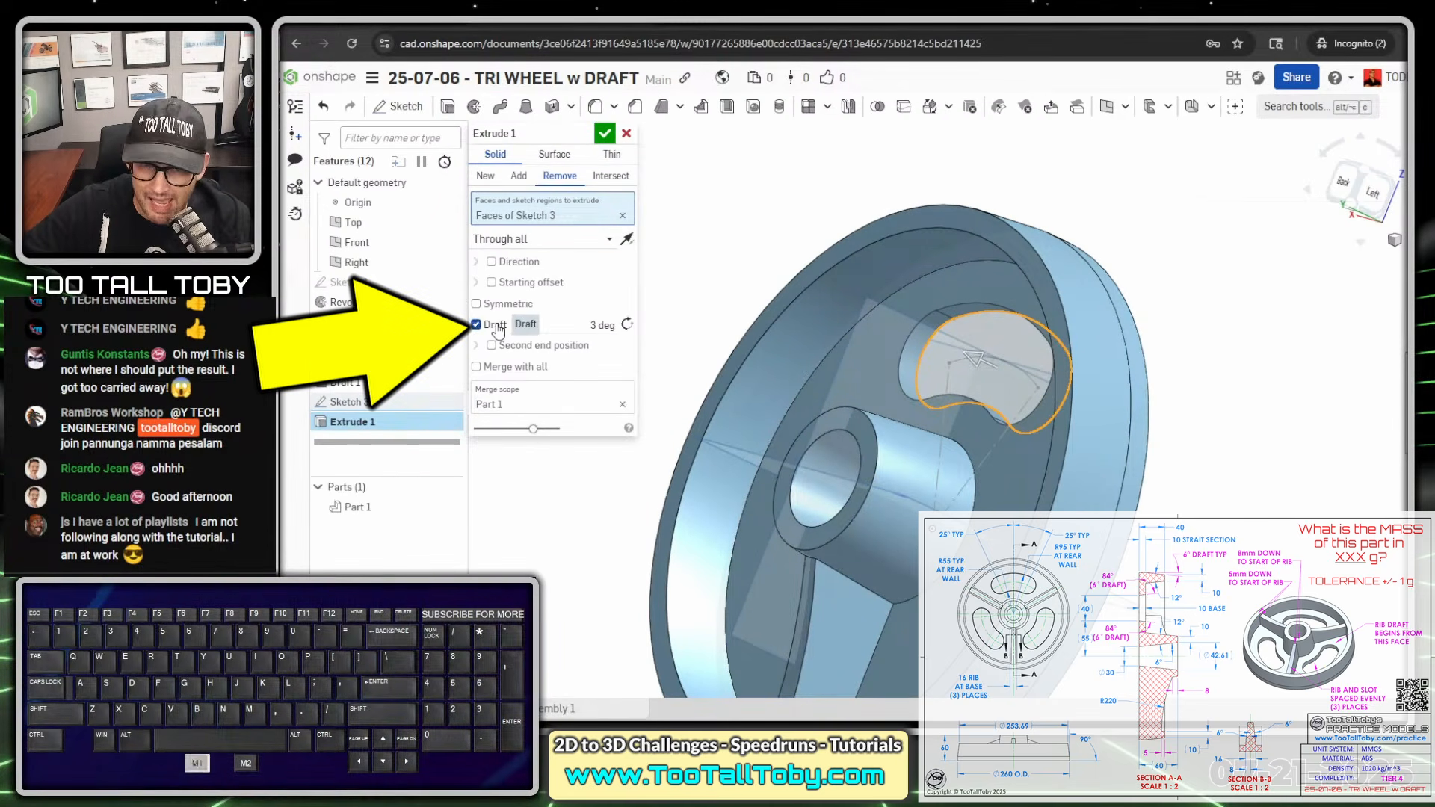
- Try draft angles of 20 and 40 degrees on the slot cut to check the taper's direction
{"action": "left_click", "coordinate": [602, 325]}
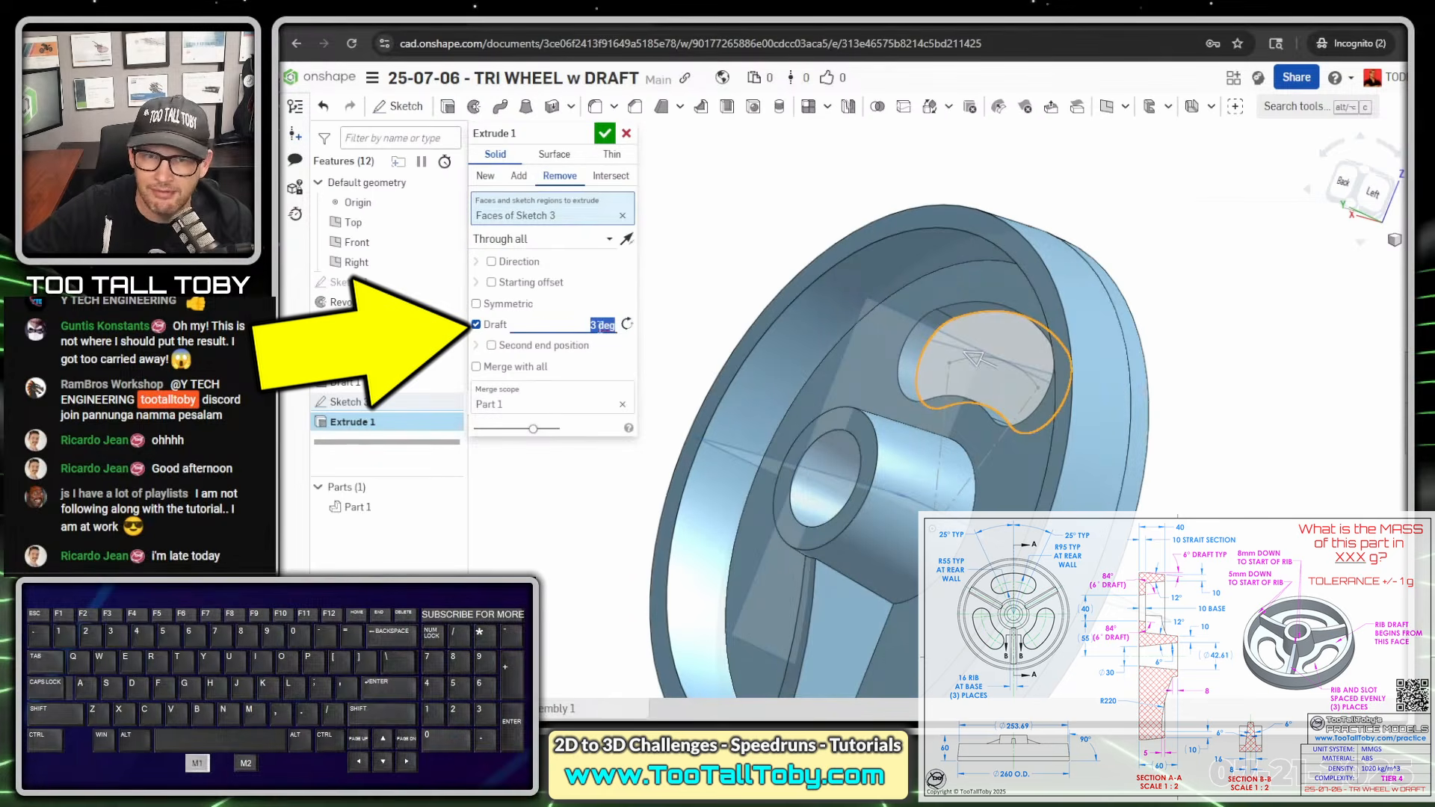
{"action": "type", "text": "20"}
{"action": "key", "text": "Return"}
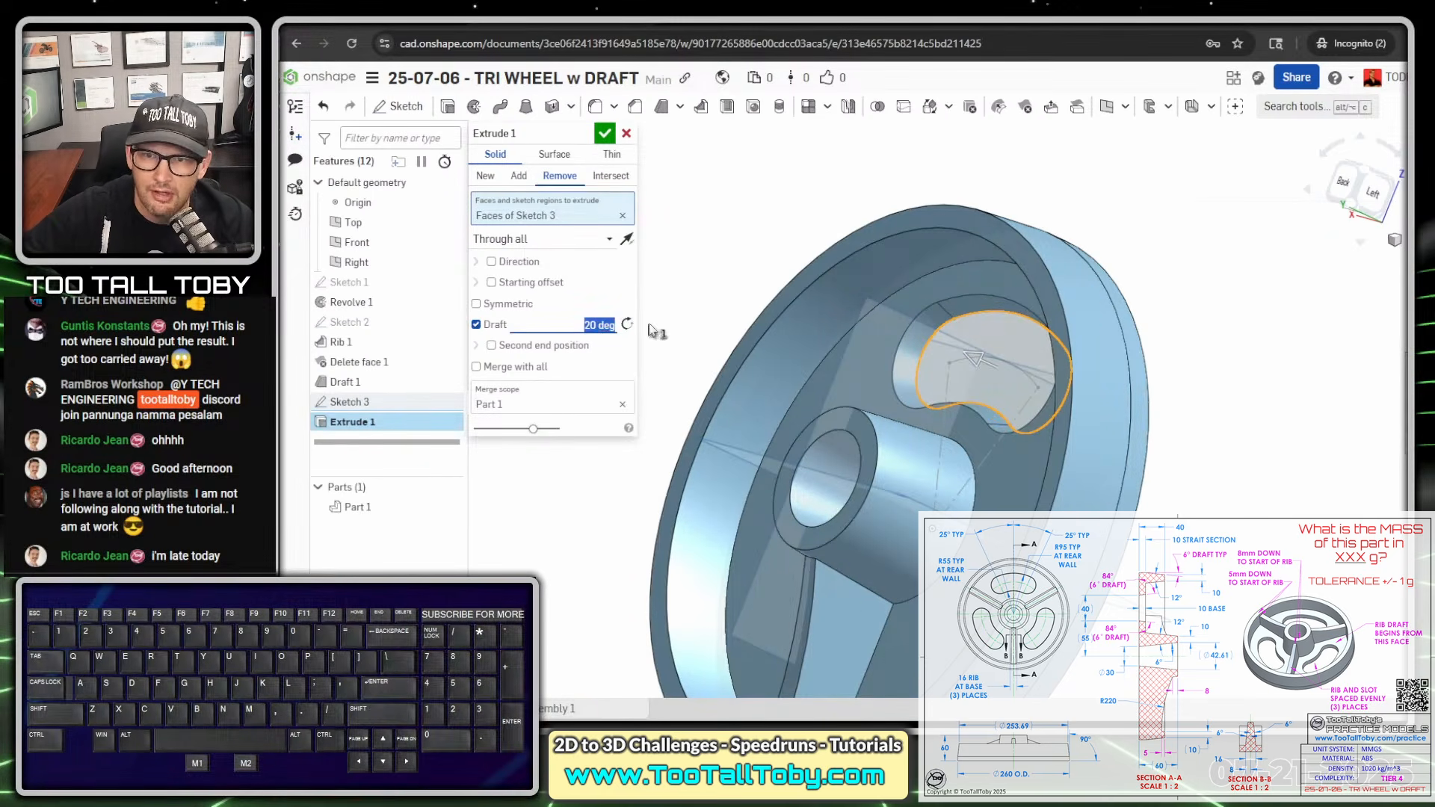
{"action": "right_click_drag", "start_coordinate": [838, 329], "coordinate": [946, 329]}
{"action": "type", "text": "40"}
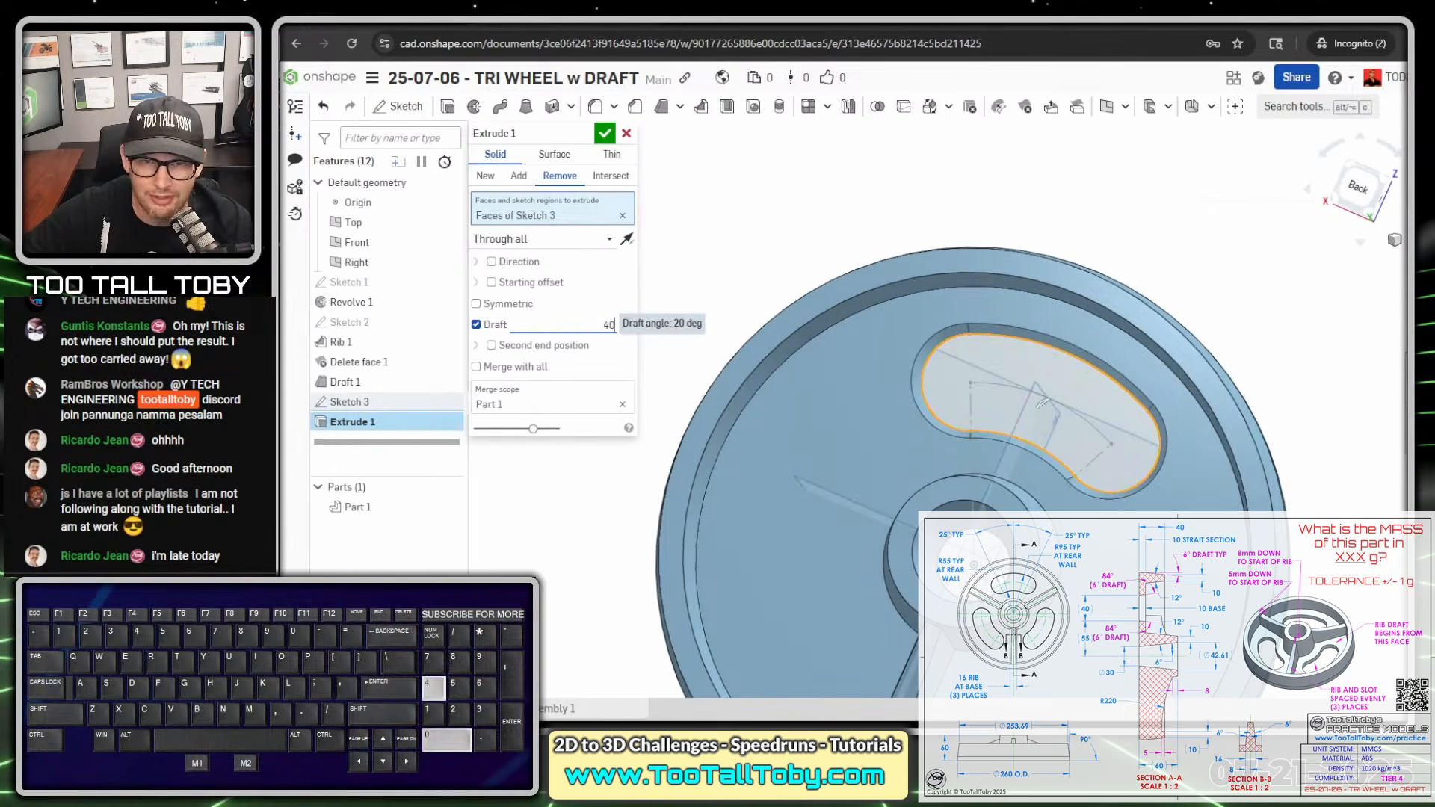
{"action": "key", "text": "Return"}
{"action": "right_click_drag", "start_coordinate": [1040, 403], "coordinate": [896, 266]}
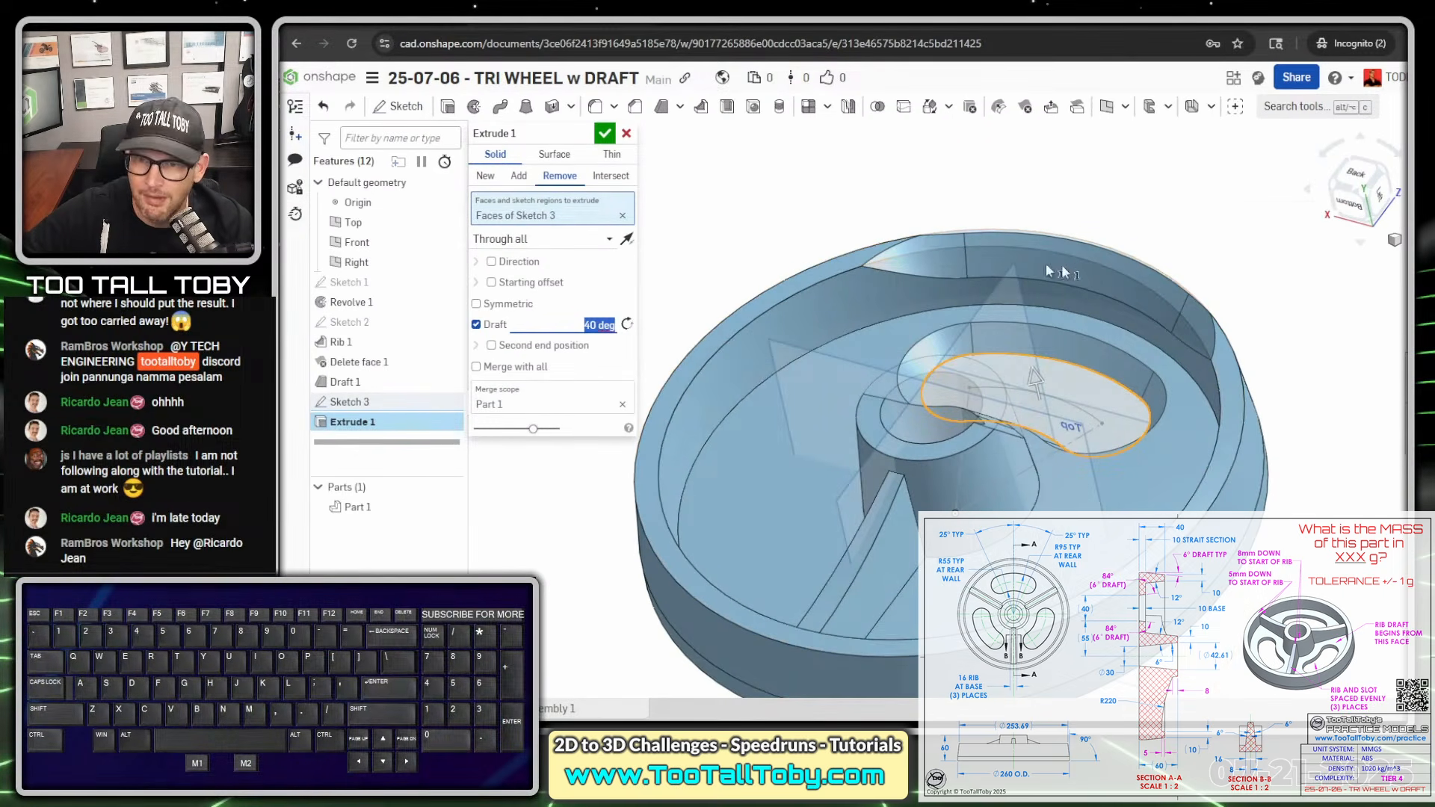
- Set the slot cut's draft angle to 6 degrees and accept the extrude
{"action": "type", "text": "6"}
{"action": "key", "text": "Return"}
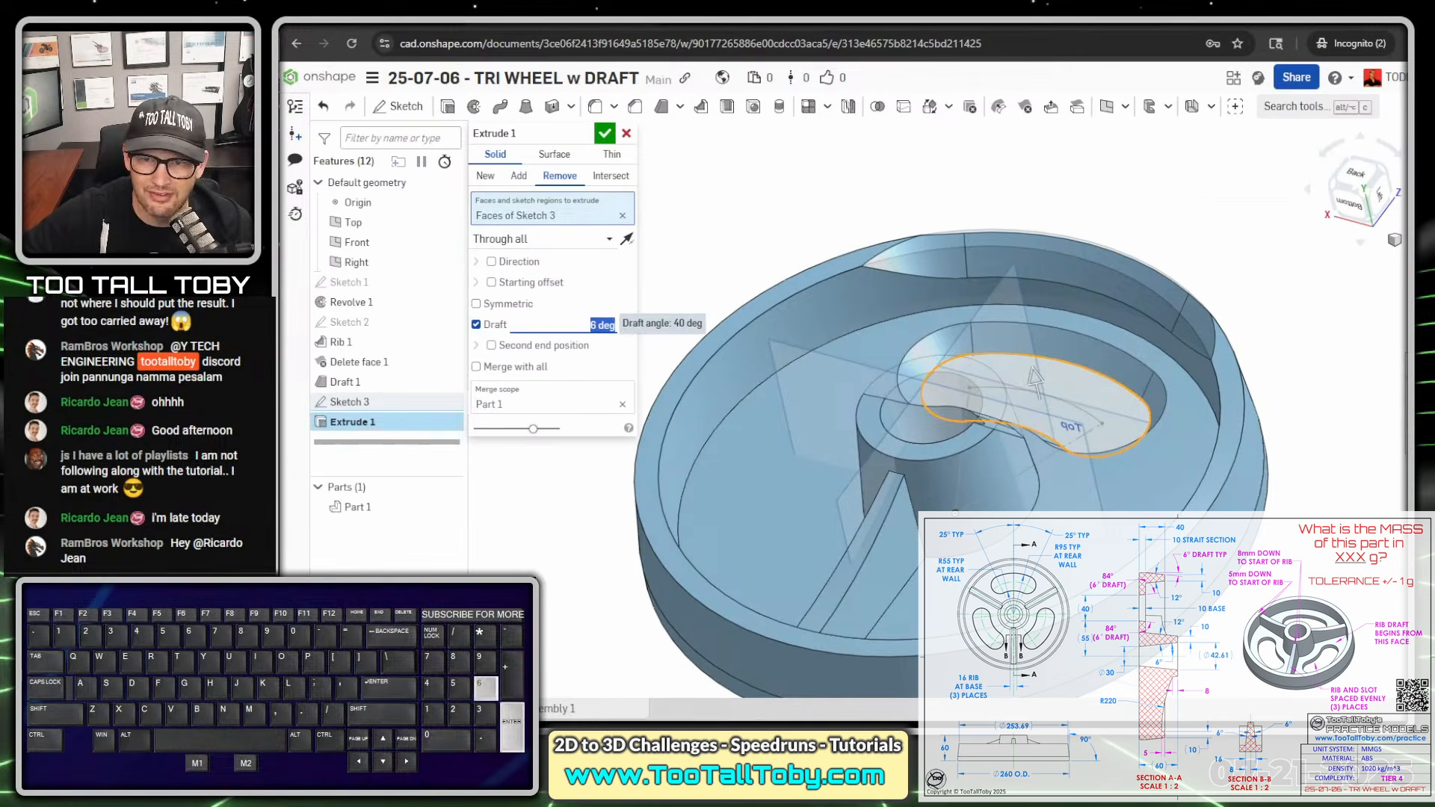
{"action": "mouse_move", "coordinate": [917, 410]}
{"action": "right_mouse_down"}
{"action": "mouse_move", "coordinate": [1033, 444]}
{"action": "mouse_move", "coordinate": [1029, 469]}
{"action": "mouse_move", "coordinate": [1091, 400]}
{"action": "right_mouse_up"}
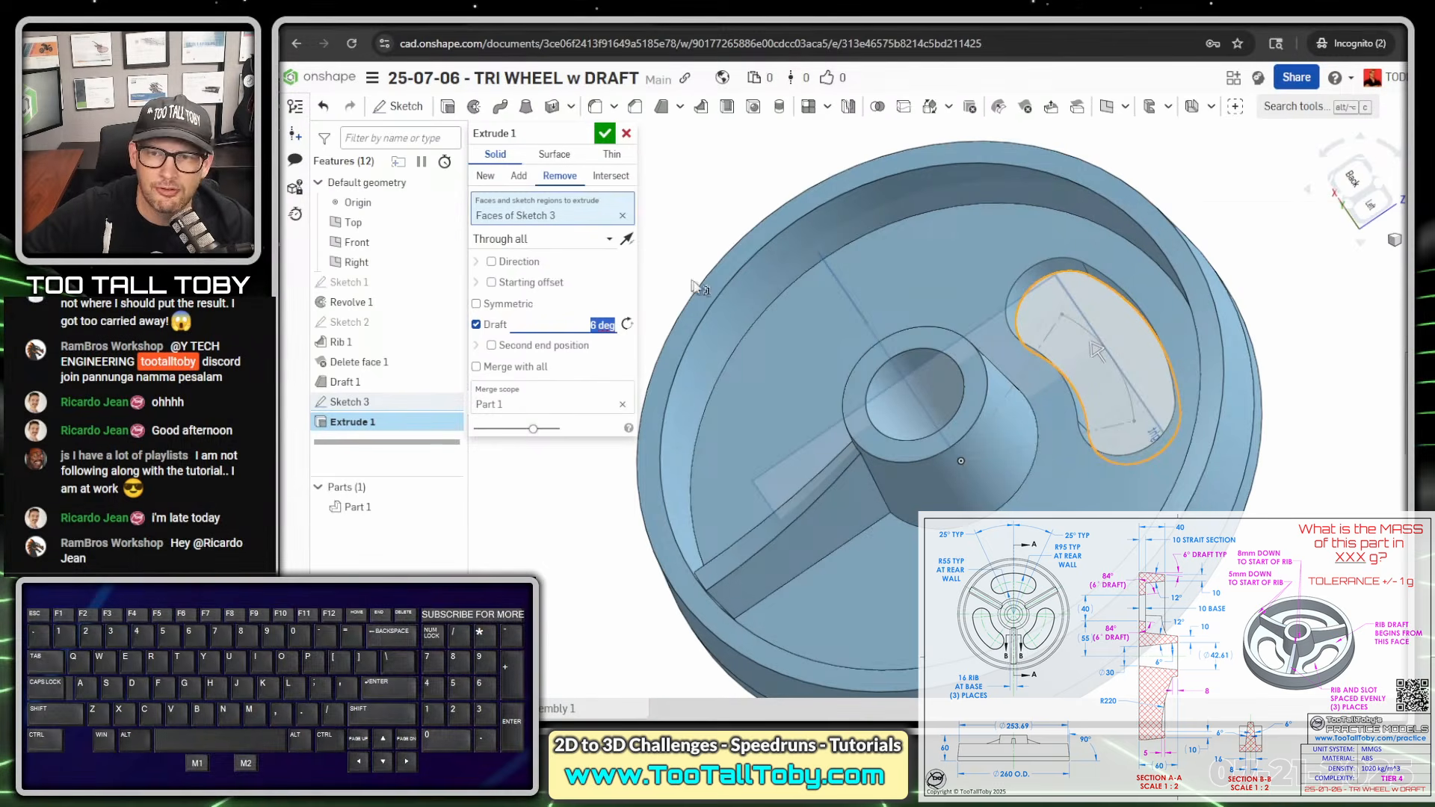
{"action": "left_click", "coordinate": [604, 136]}
- Rename the slot's extrude feature as SLOT with DRAFT
{"action": "scroll", "coordinate": [661, 261], "scroll_direction": "down", "scroll_amount": 3}
{"action": "mouse_move", "coordinate": [901, 440]}
{"action": "right_mouse_down"}
{"action": "mouse_move", "coordinate": [947, 482]}
{"action": "mouse_move", "coordinate": [908, 454]}
{"action": "right_mouse_up"}
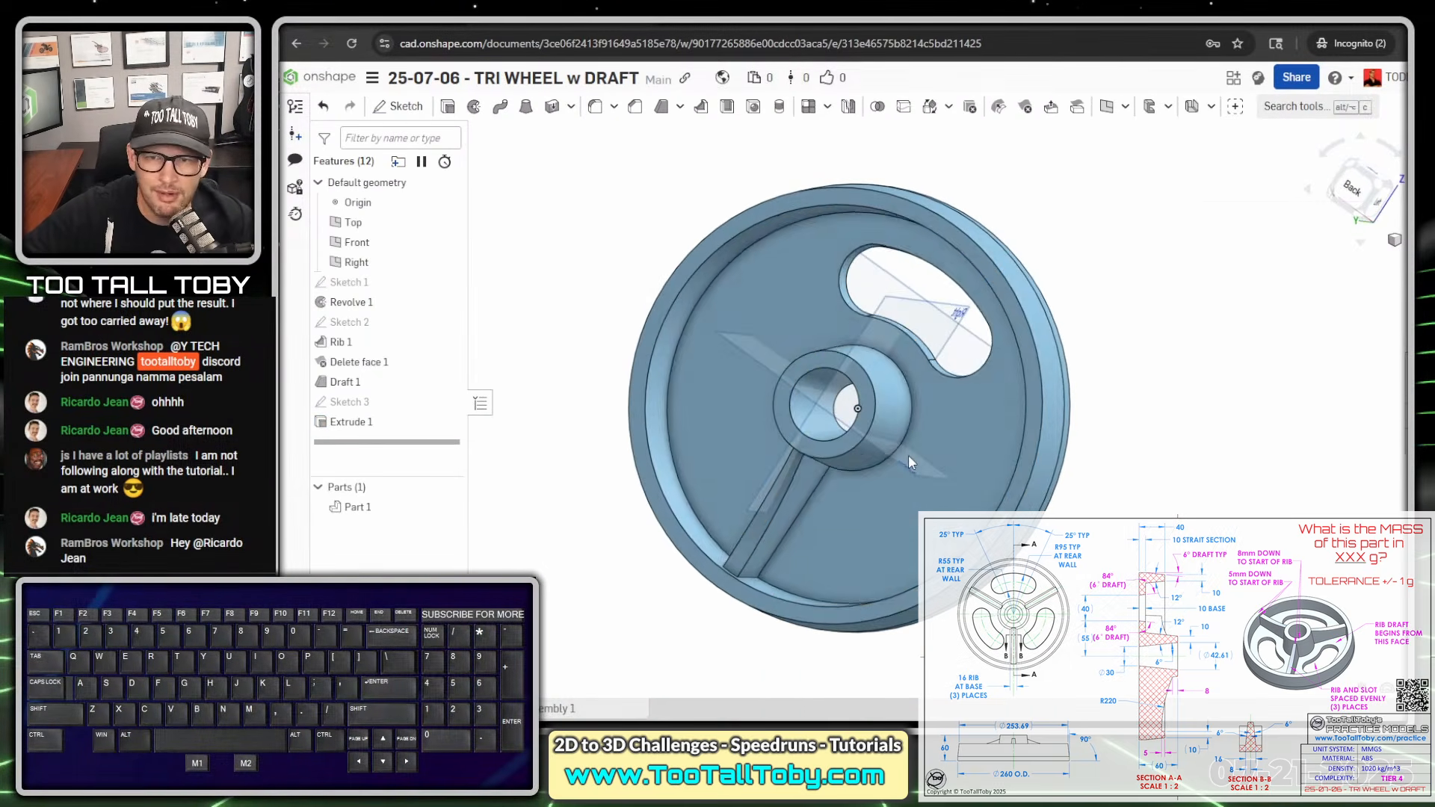
{"action": "left_click", "coordinate": [347, 422]}
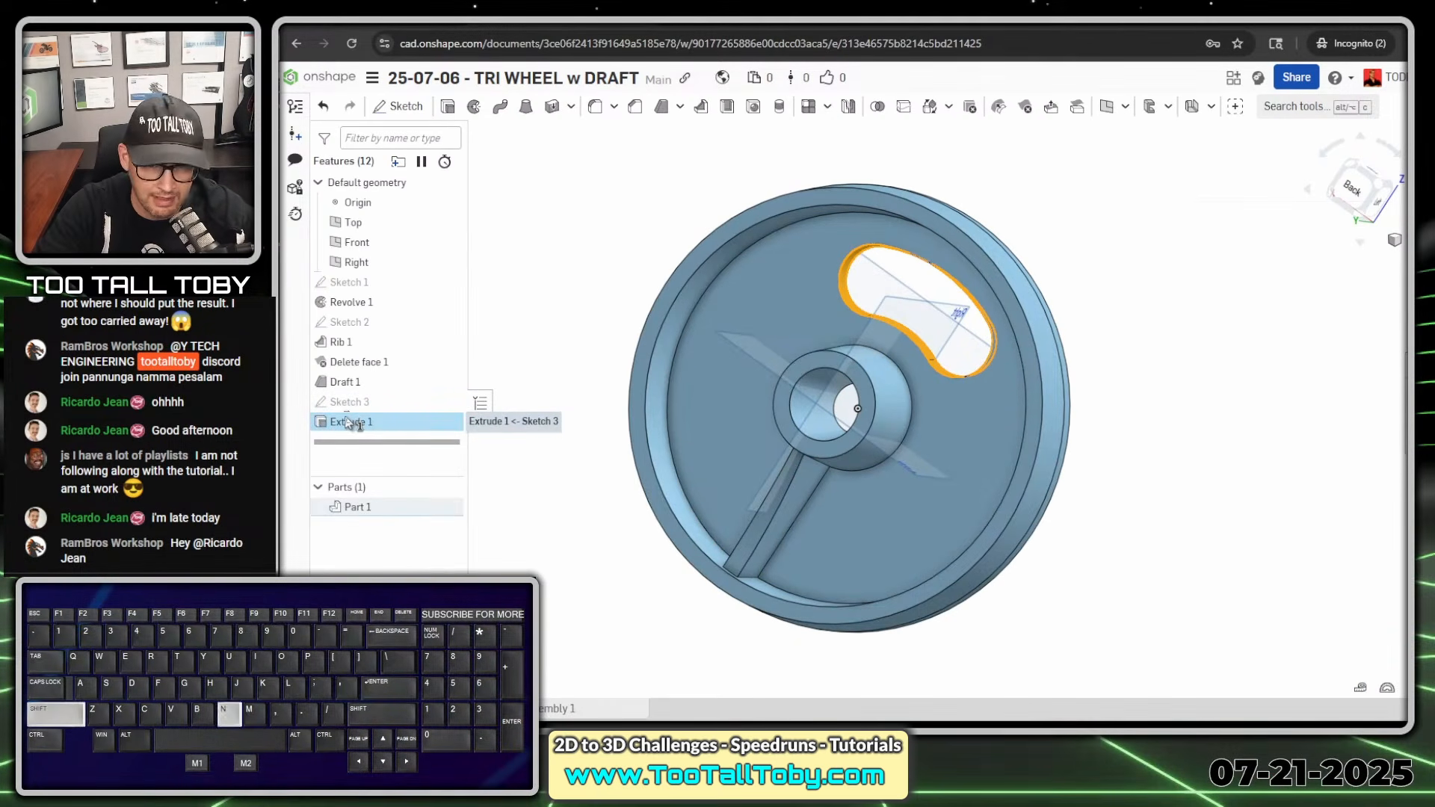
{"action": "key", "text": "shift+n"}
{"action": "type", "text": "SLK"}
{"action": "key", "text": "BackSpace"}
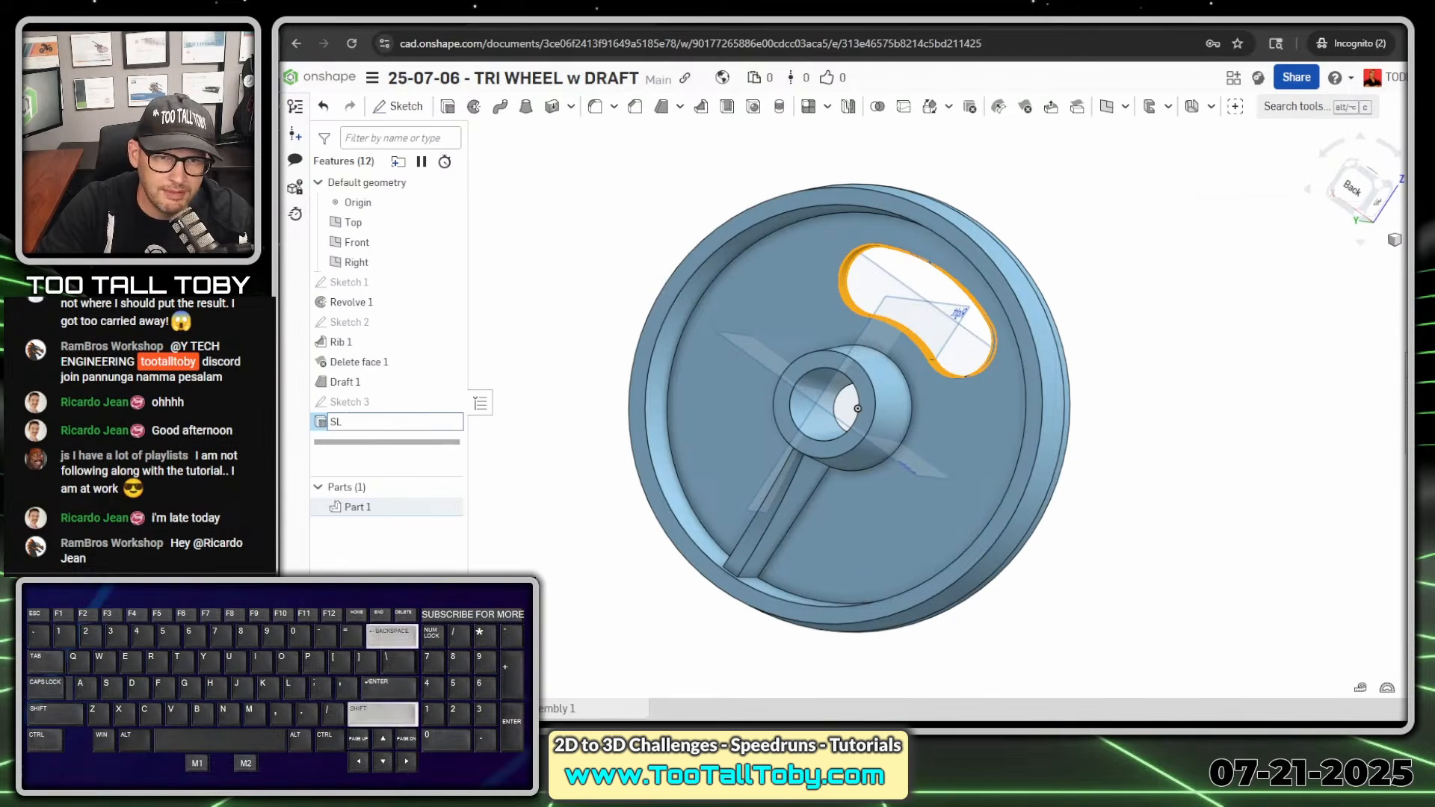
{"action": "type", "text": "OT with DRAFT"}
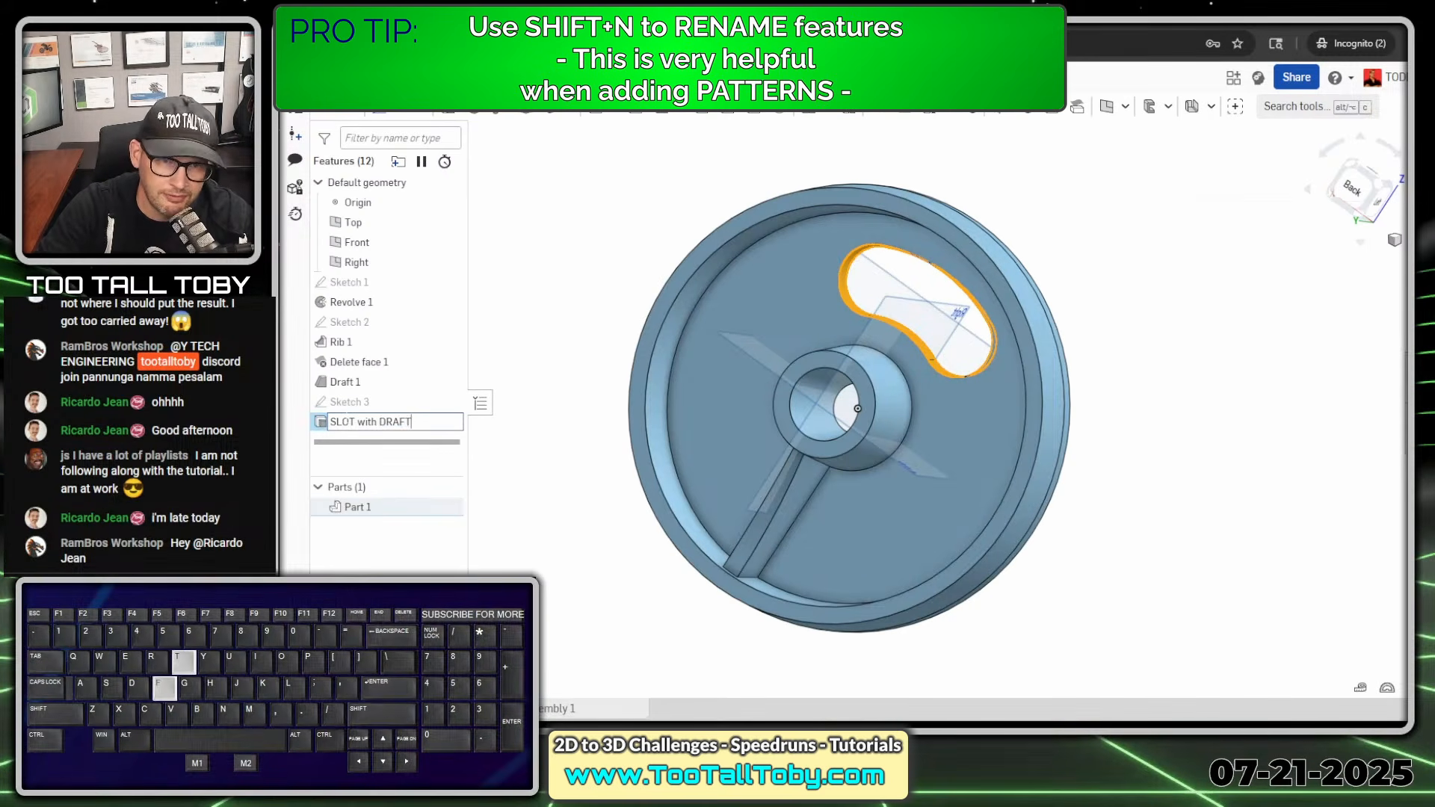
{"action": "key", "text": "Return"}
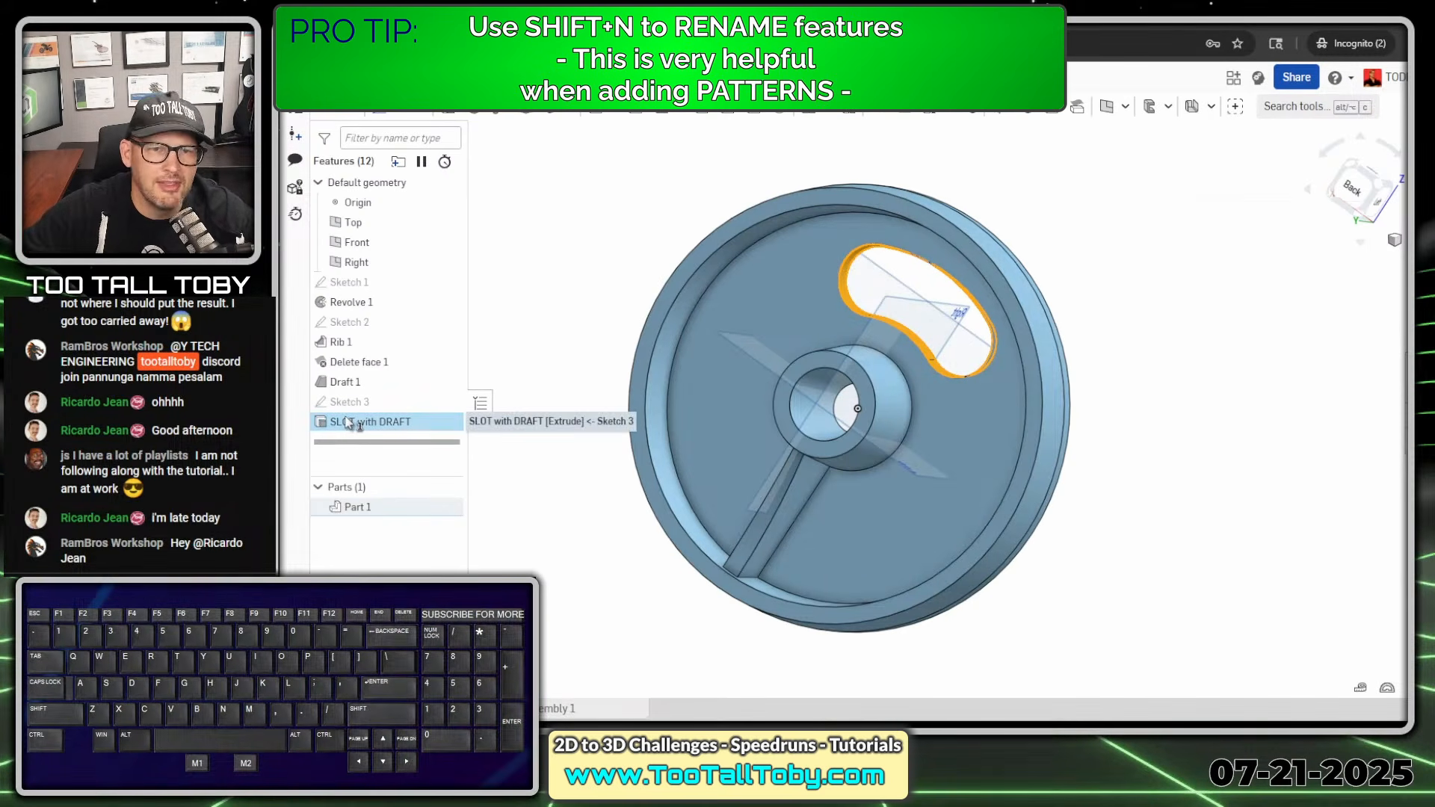
- Rename the Rib 1 feature as RIB with NO DRAFT
{"action": "left_click", "coordinate": [356, 364]}
{"action": "left_click", "coordinate": [346, 342]}
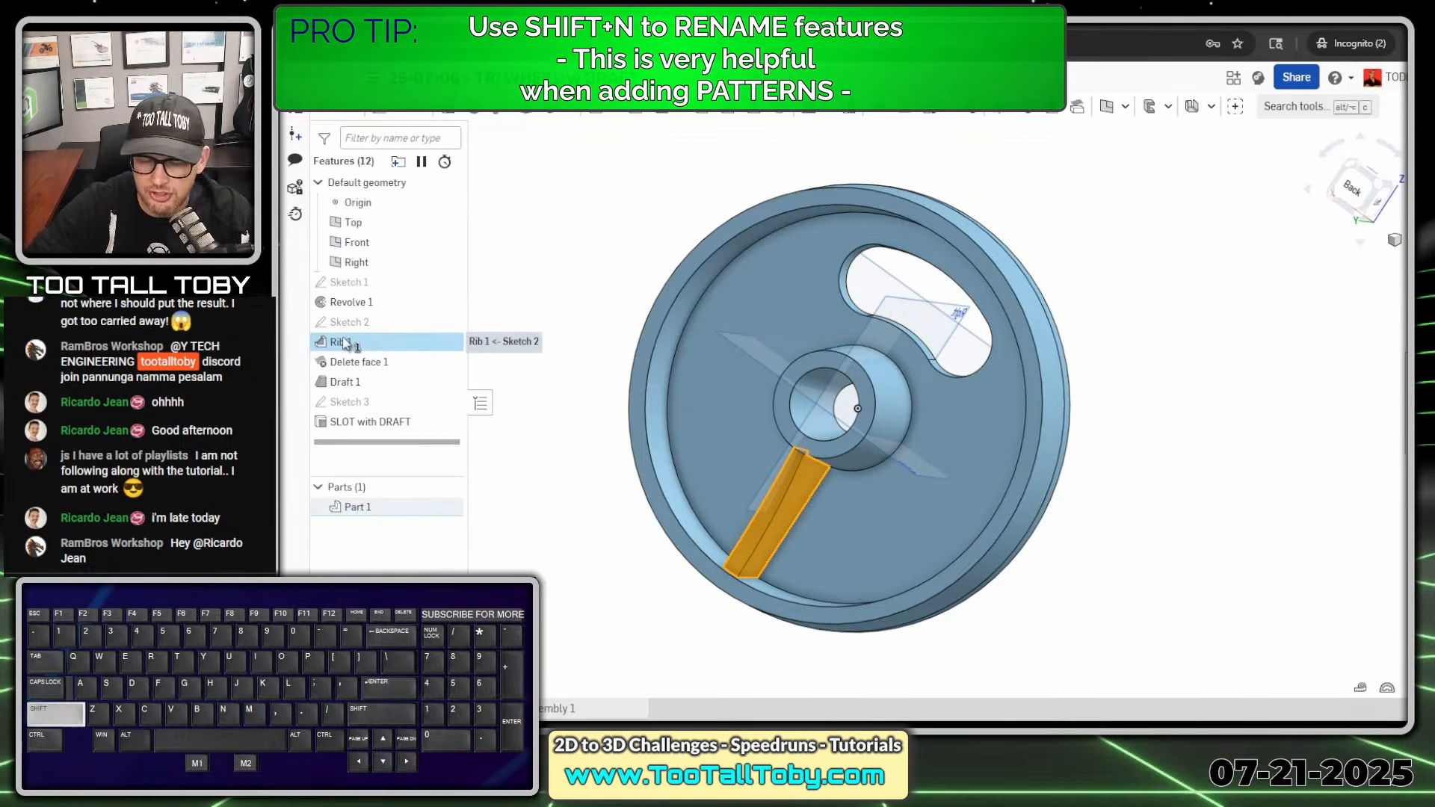
{"action": "key", "text": "shift+n"}
{"action": "type", "text": "RIB"}
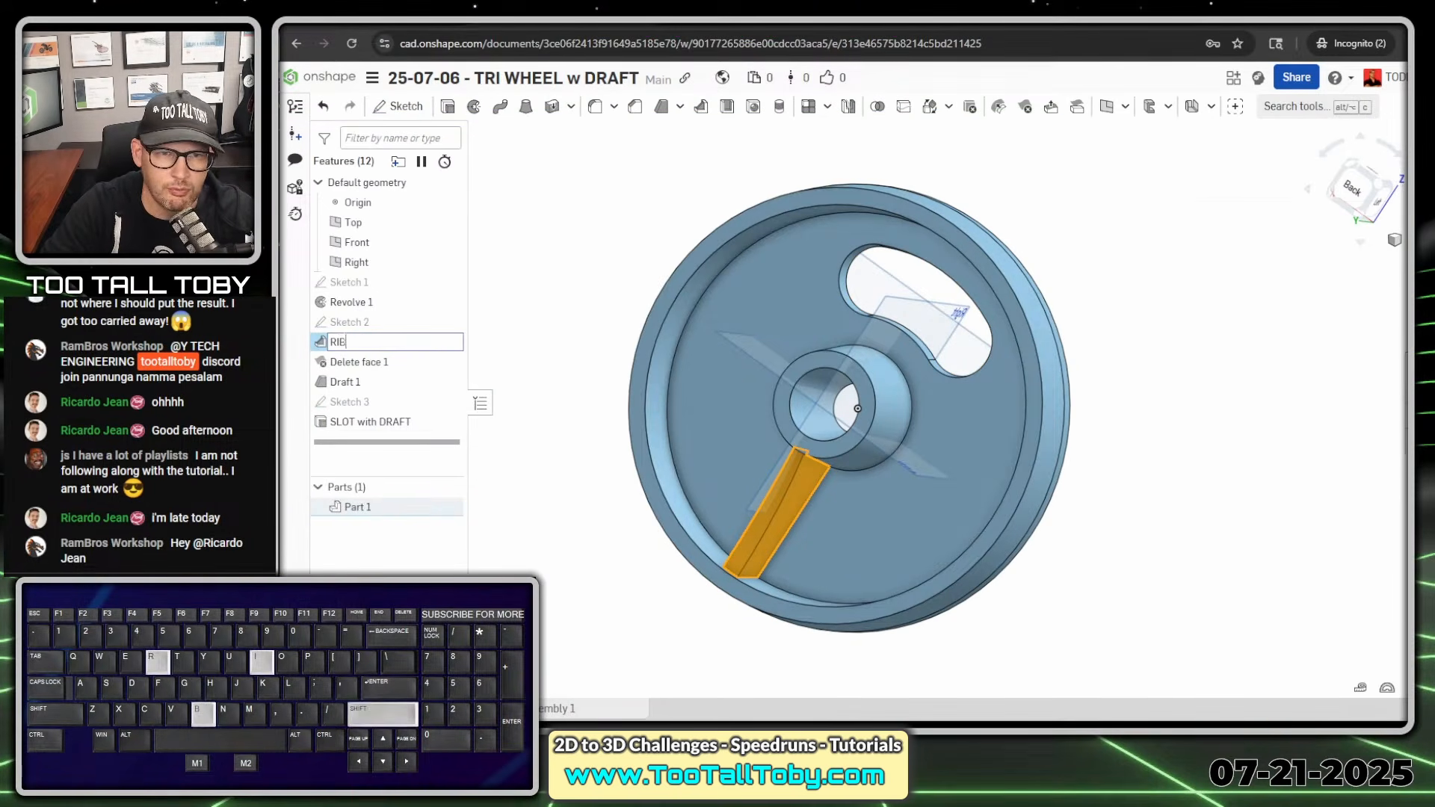
{"action": "type", "text": " with NO DRAFT"}
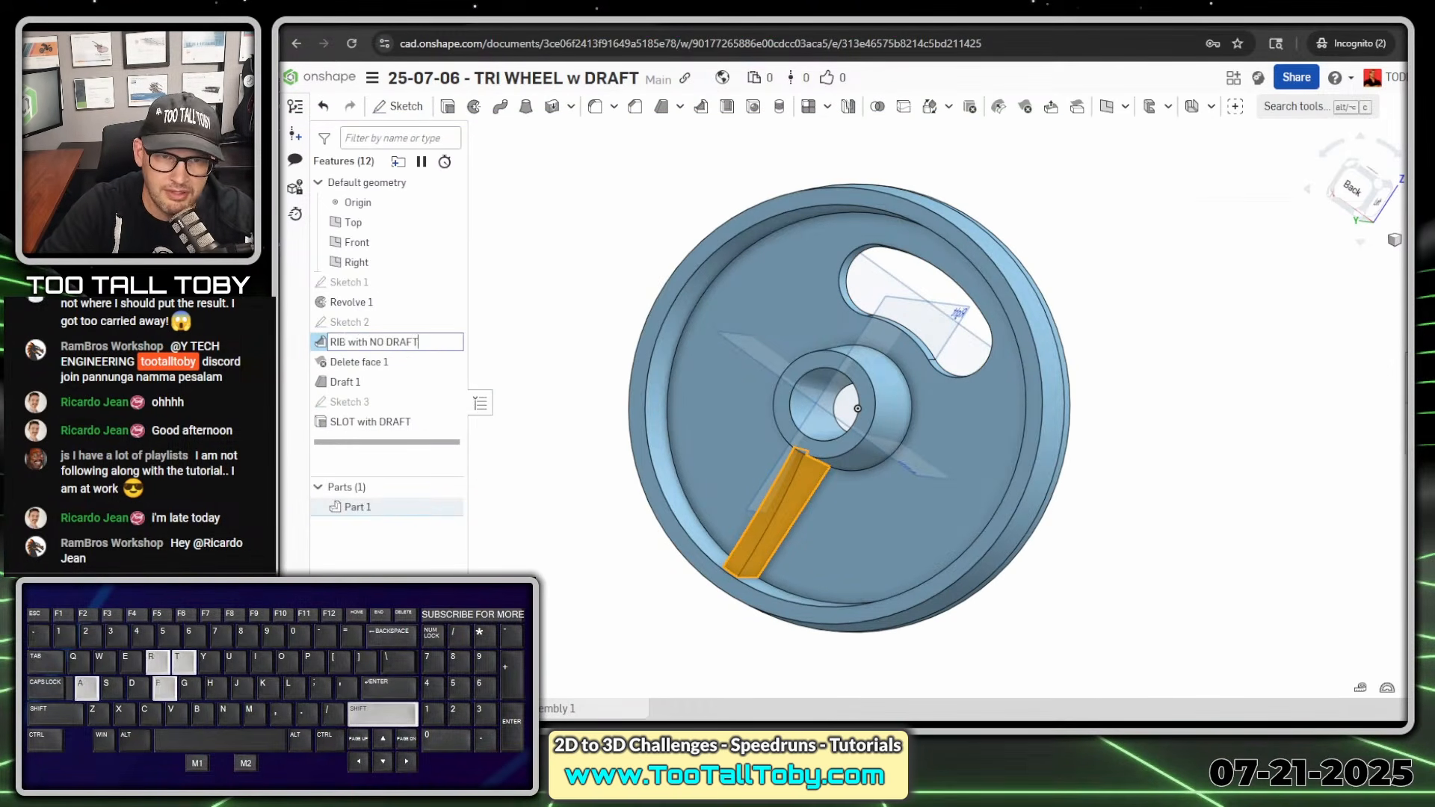
{"action": "key", "text": "Return"}
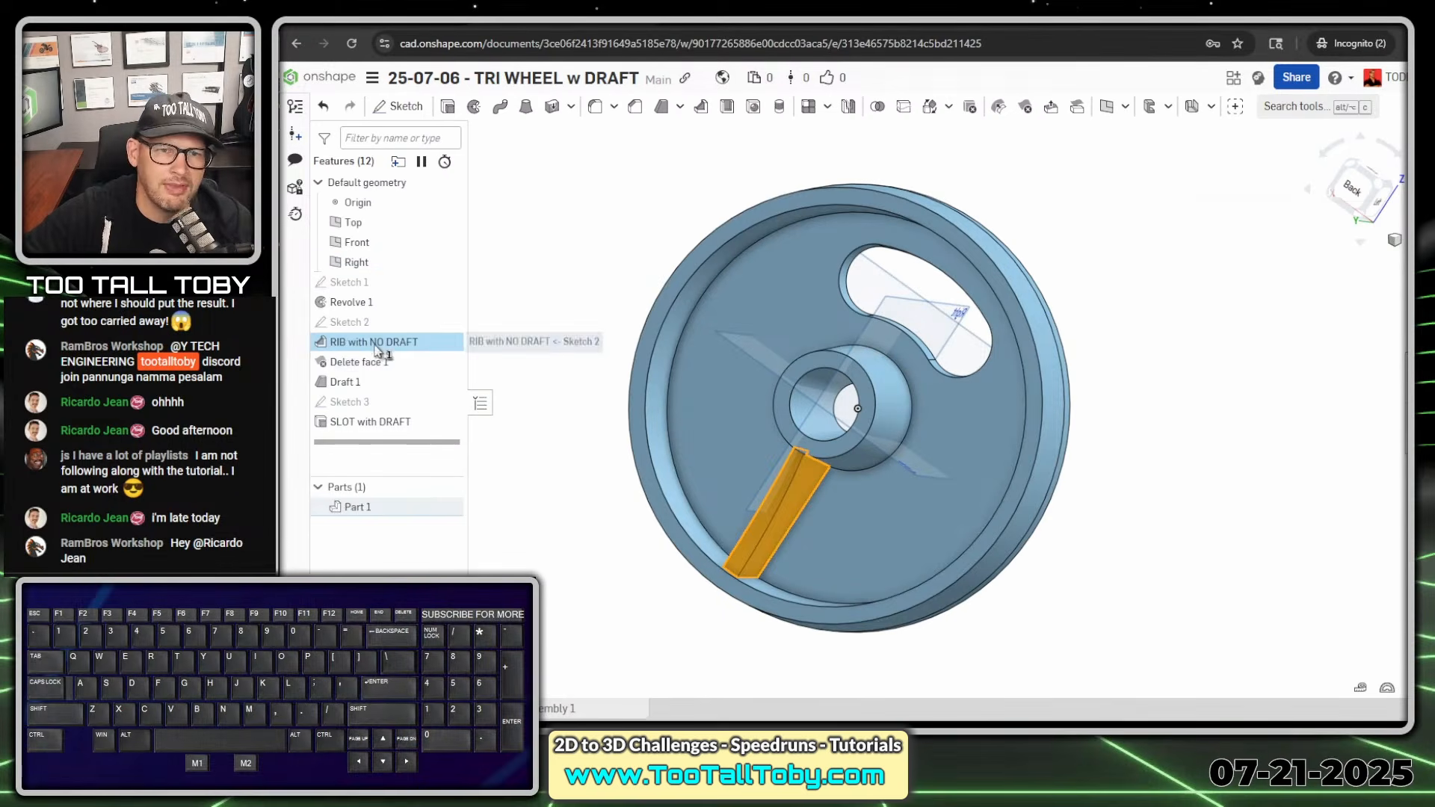
{"action": "left_click", "coordinate": [563, 266]}
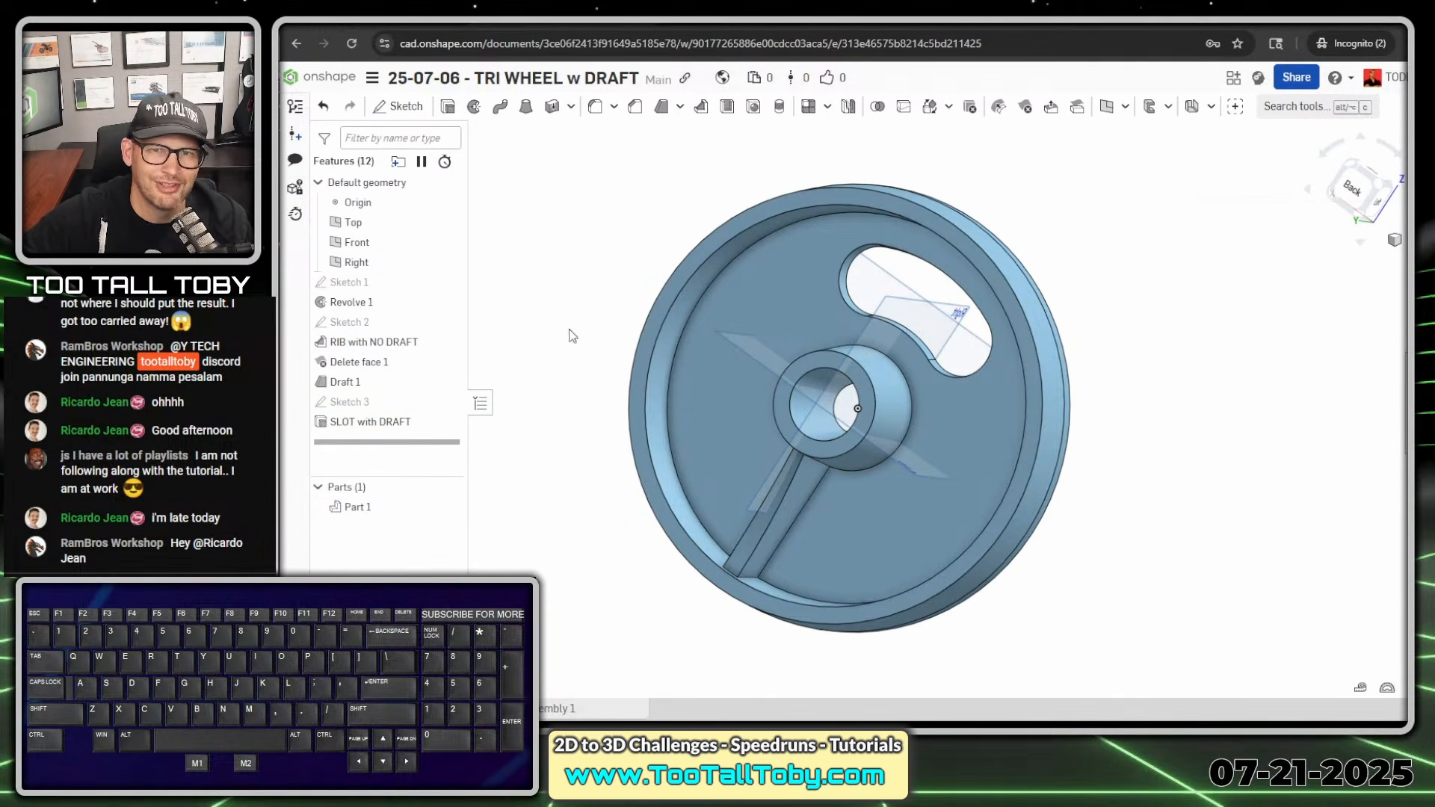
- Start a circular feature pattern of RIB with NO DRAFT, Delete face 1, Draft 1 and SLOT with DRAFT
{"action": "mouse_move", "coordinate": [556, 331]}
{"action": "right_mouse_down"}
{"action": "mouse_move", "coordinate": [582, 289]}
{"action": "mouse_move", "coordinate": [570, 306]}
{"action": "right_mouse_up"}
{"action": "scroll", "coordinate": [570, 307], "scroll_direction": "up", "scroll_amount": 2}
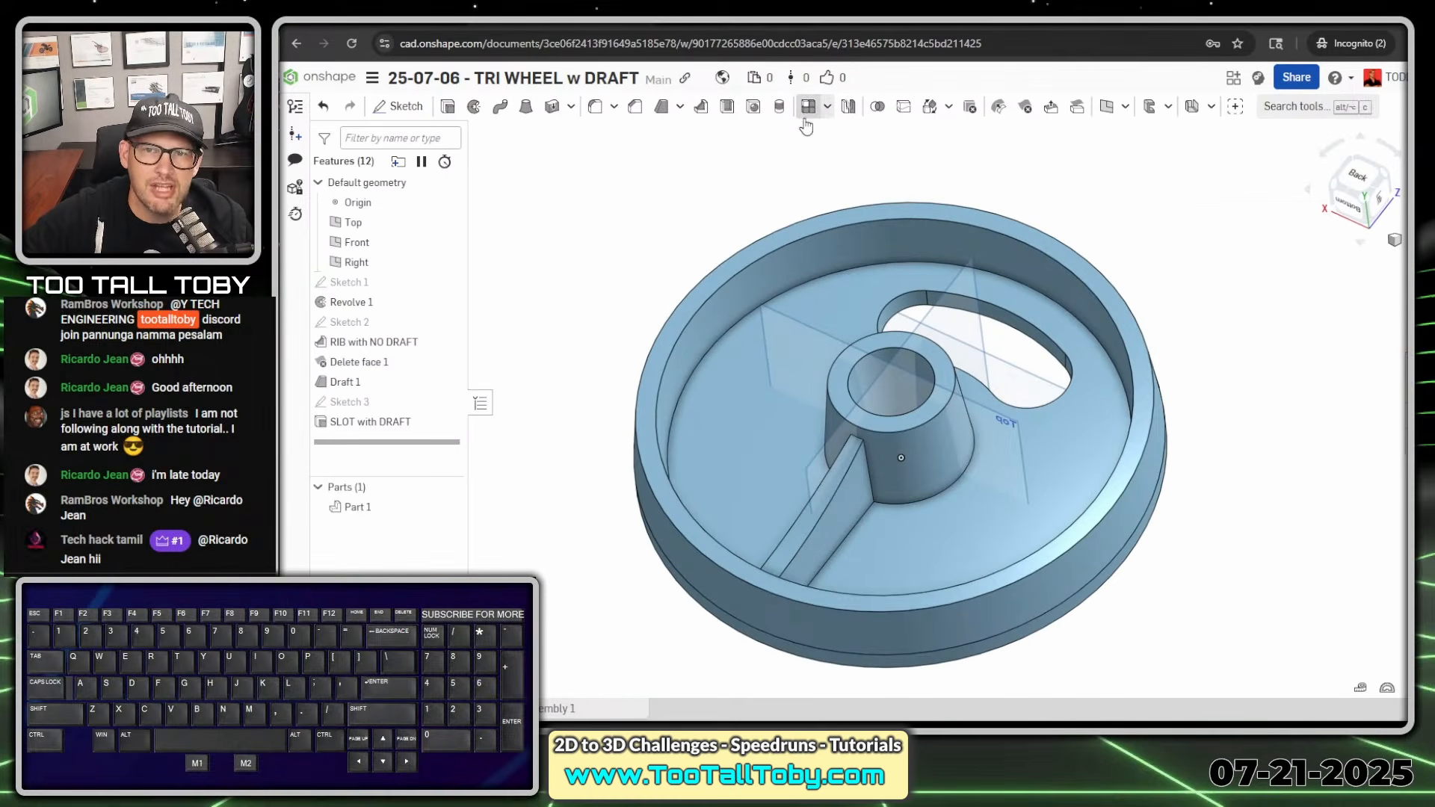
{"action": "left_click", "coordinate": [828, 108]}
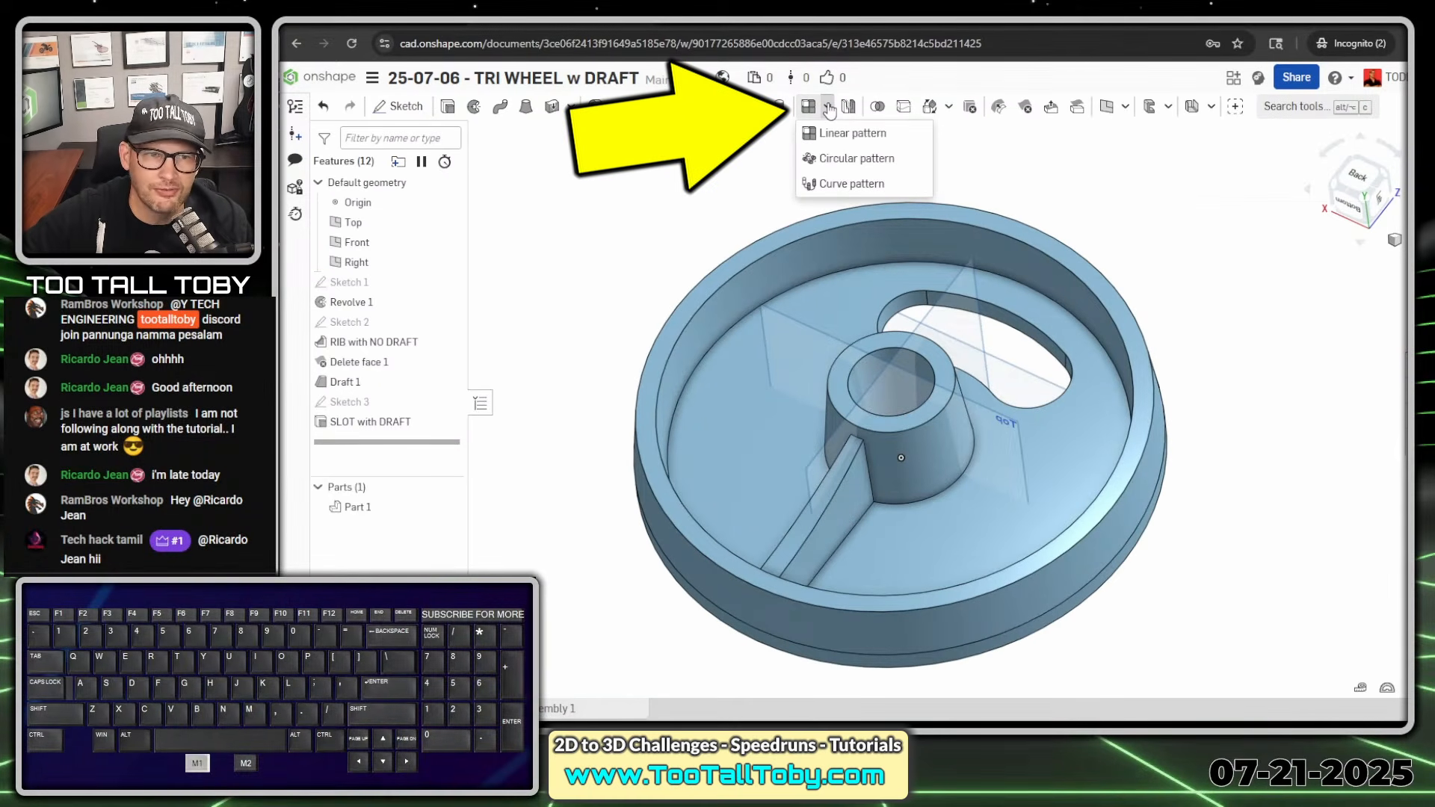
{"action": "left_click", "coordinate": [856, 158]}
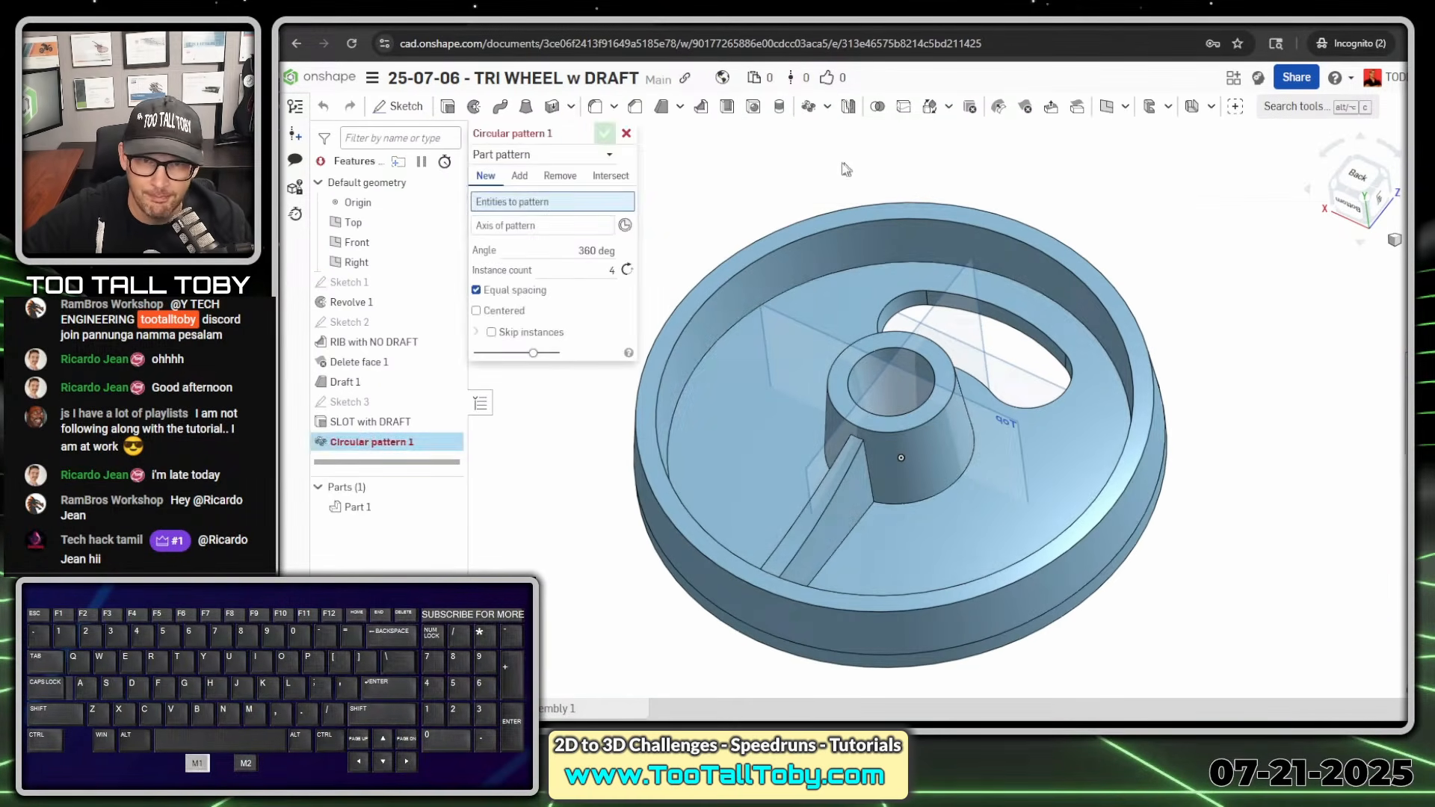
{"action": "left_click", "coordinate": [610, 155]}
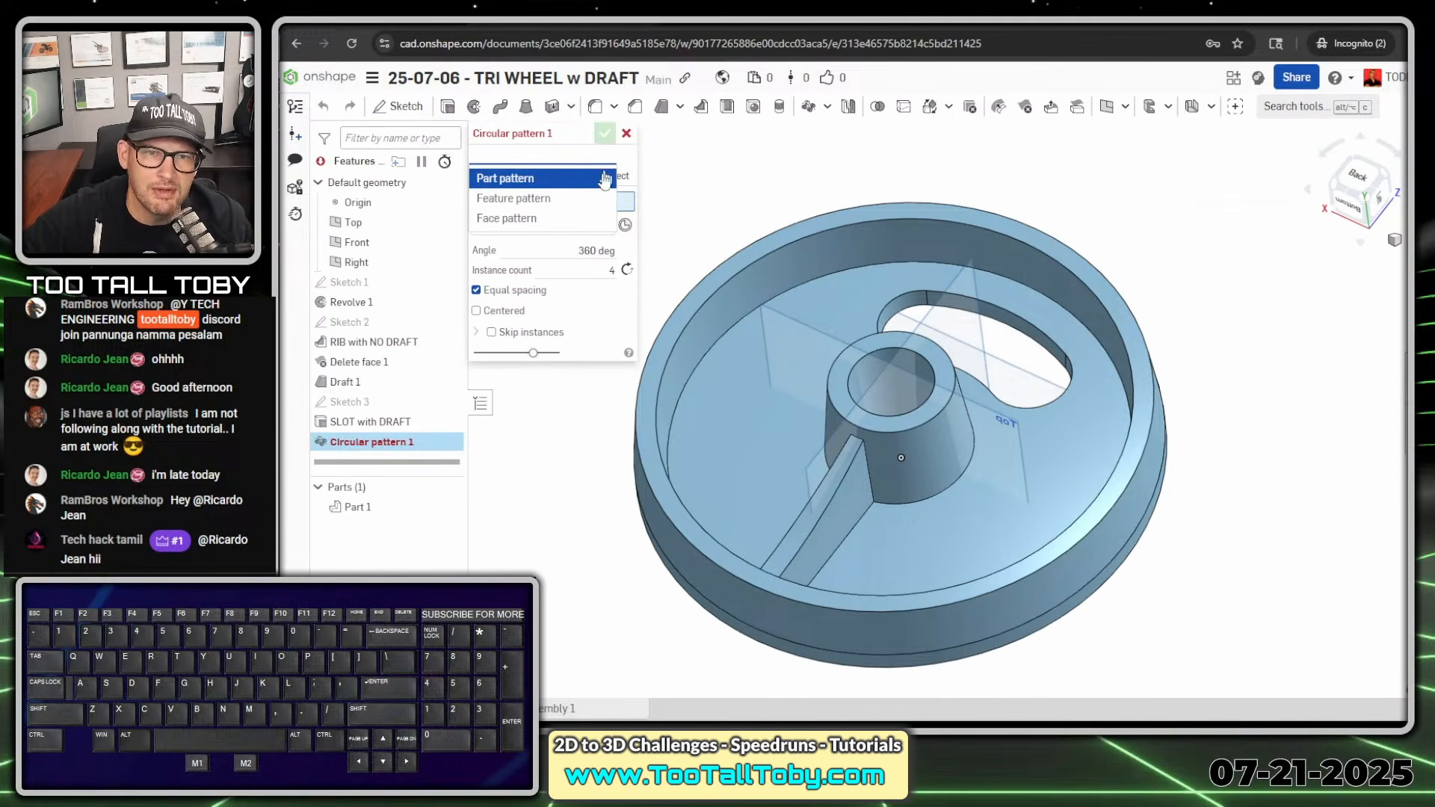
{"action": "left_click", "coordinate": [543, 198]}
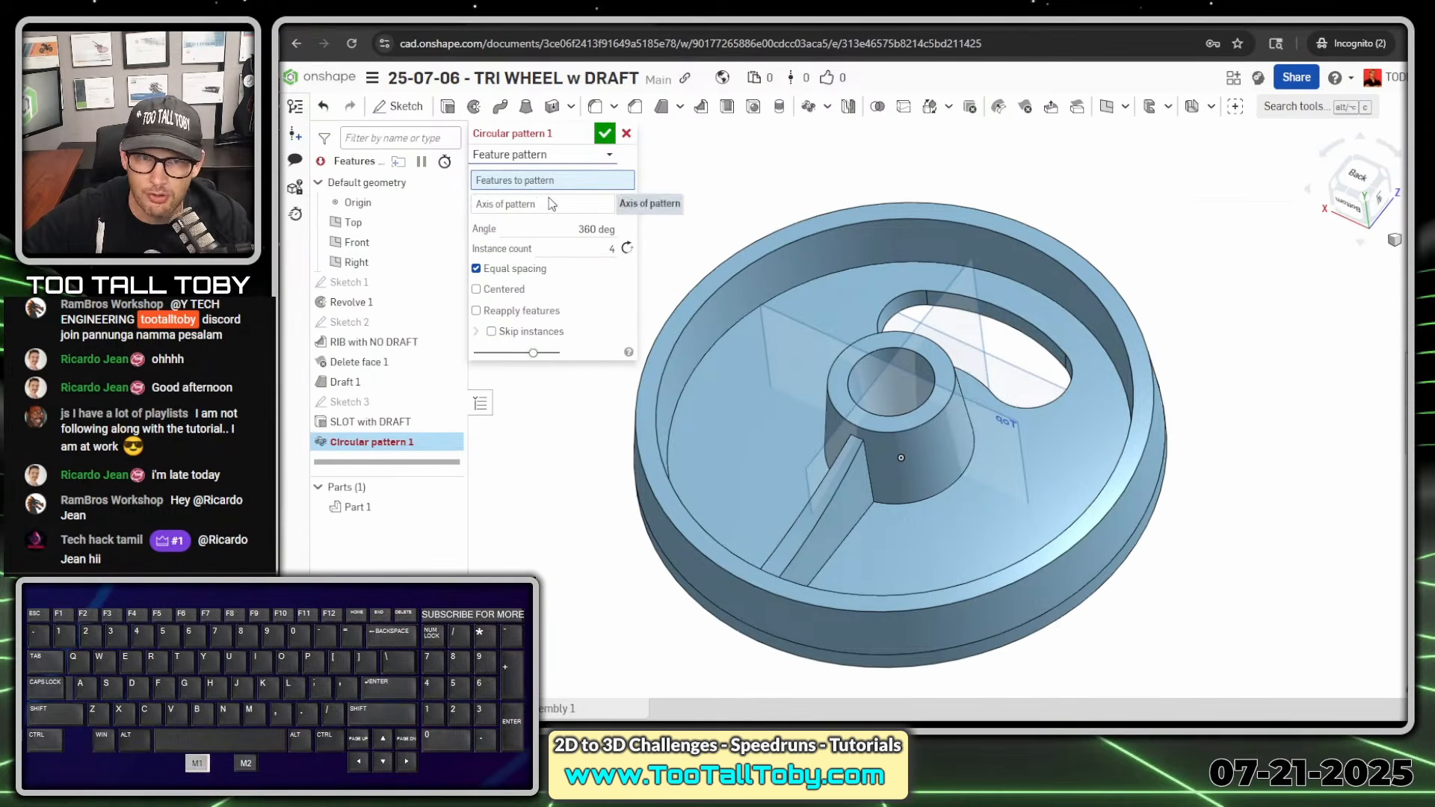
{"action": "left_click", "coordinate": [561, 183]}
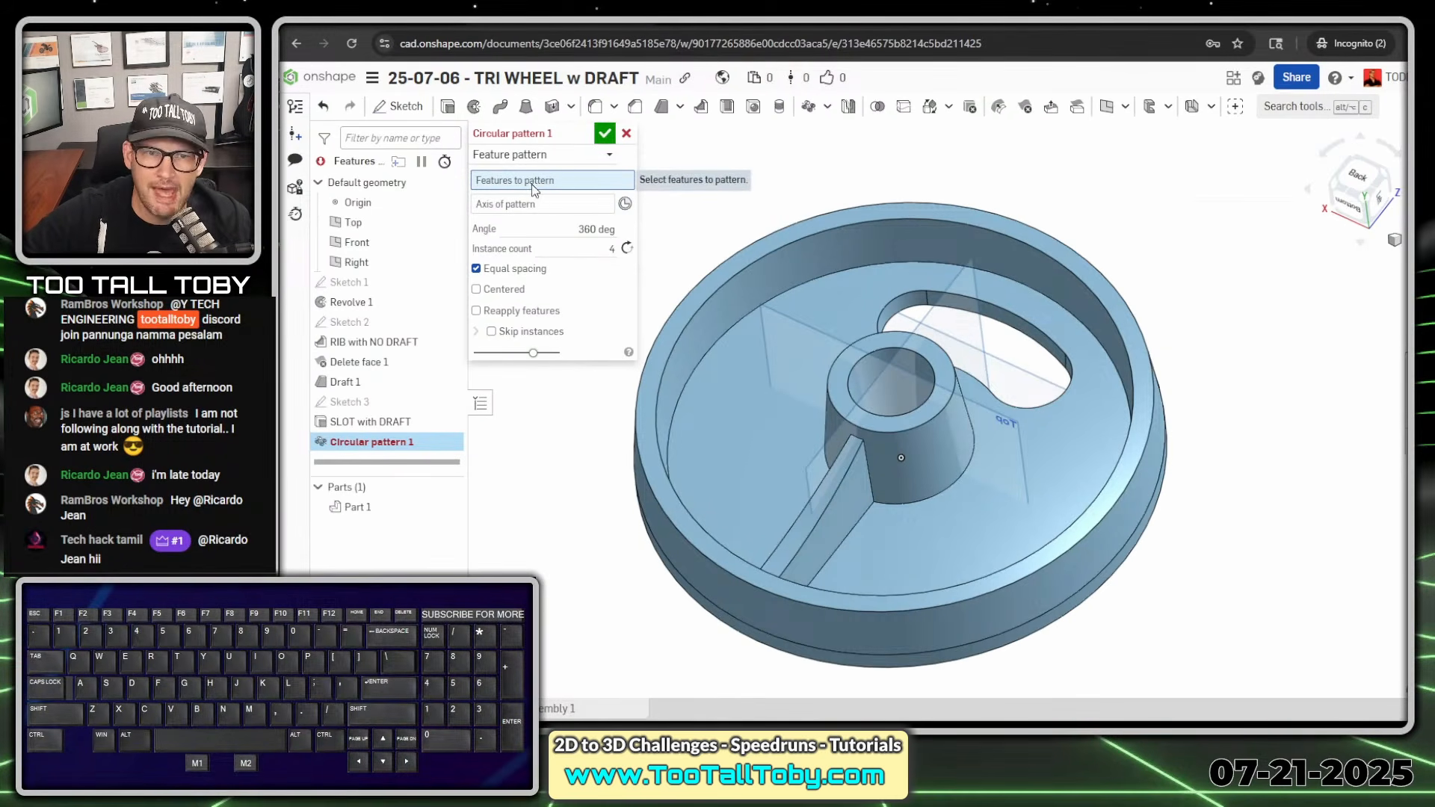
{"action": "left_click", "coordinate": [368, 343]}
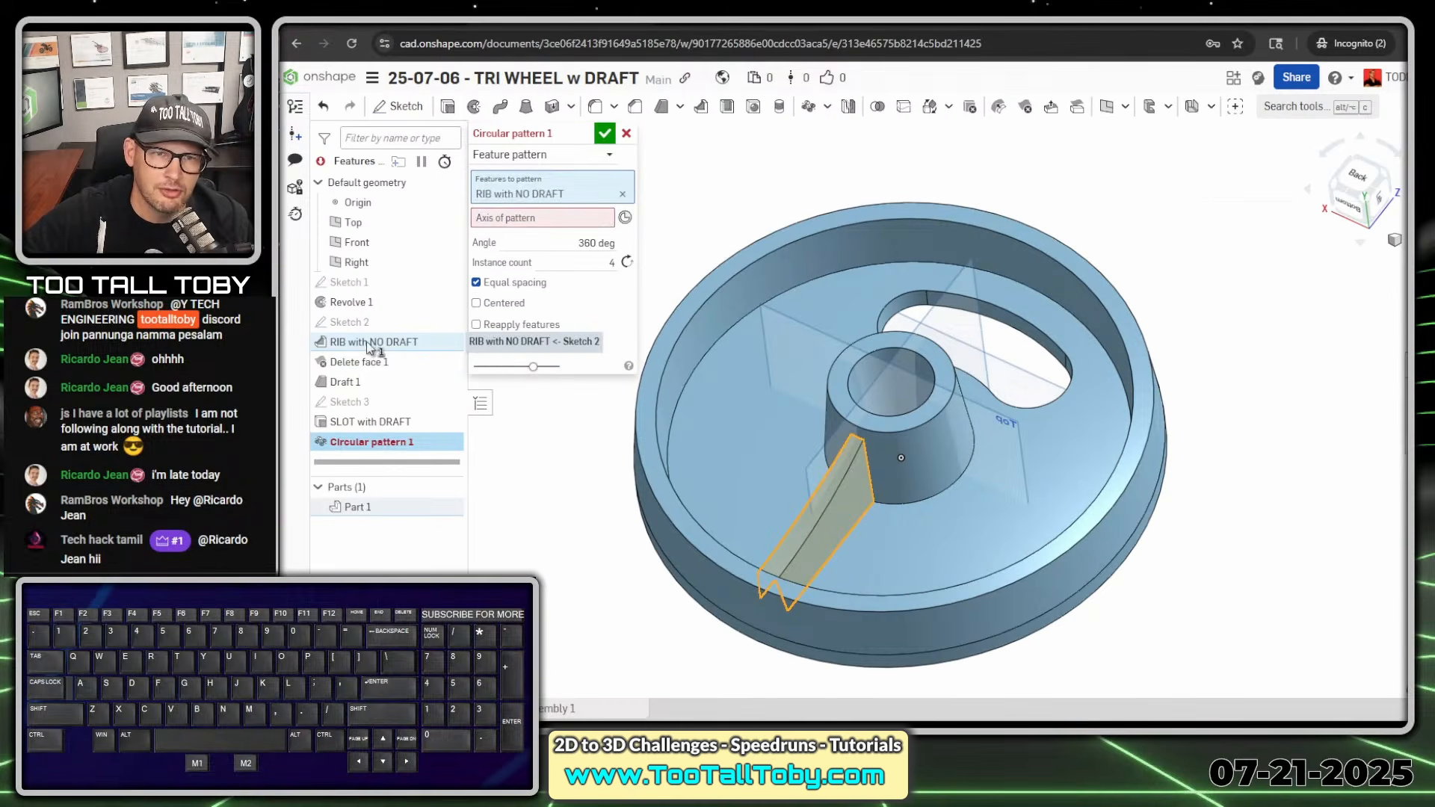
{"action": "left_click", "coordinate": [365, 363]}
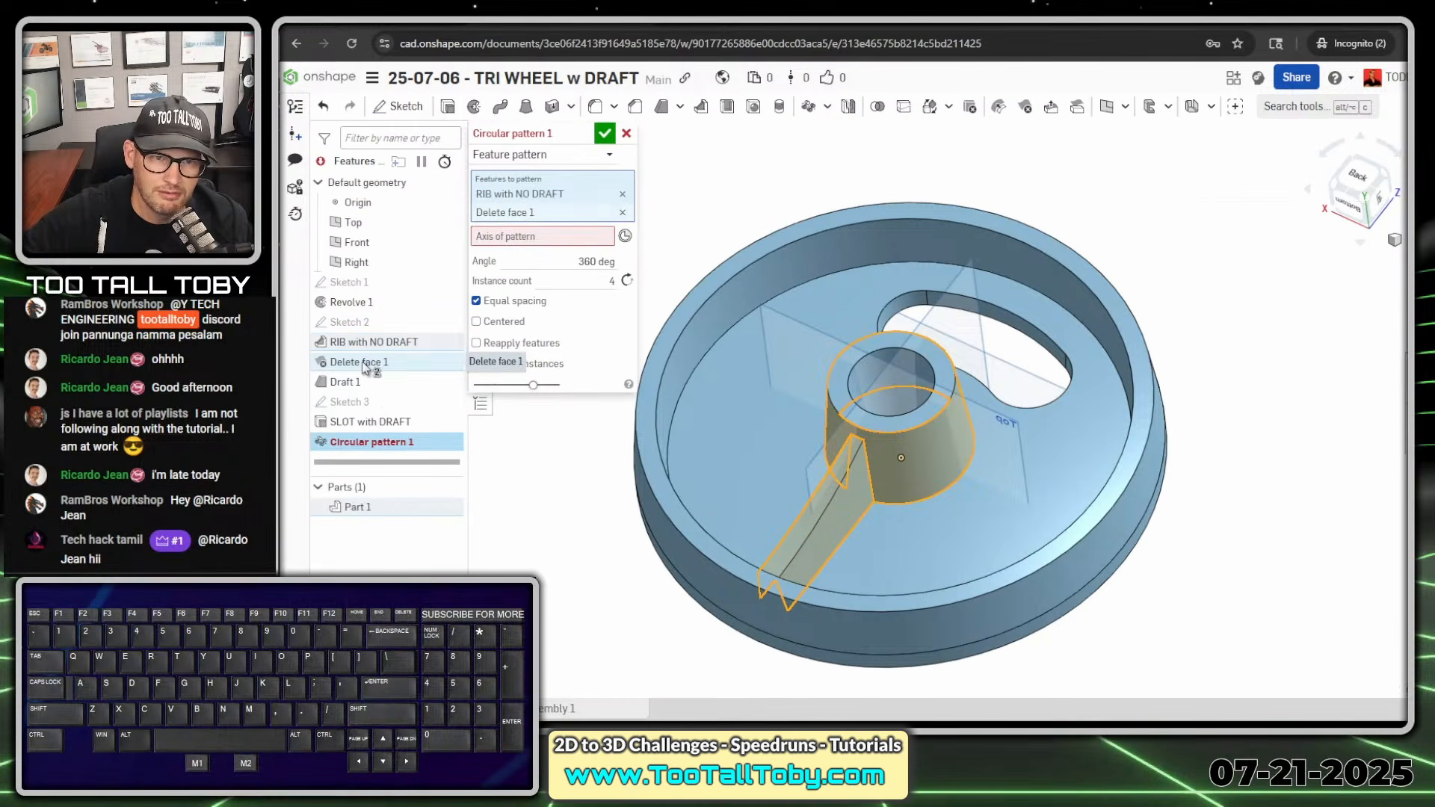
{"action": "left_click", "coordinate": [335, 384]}
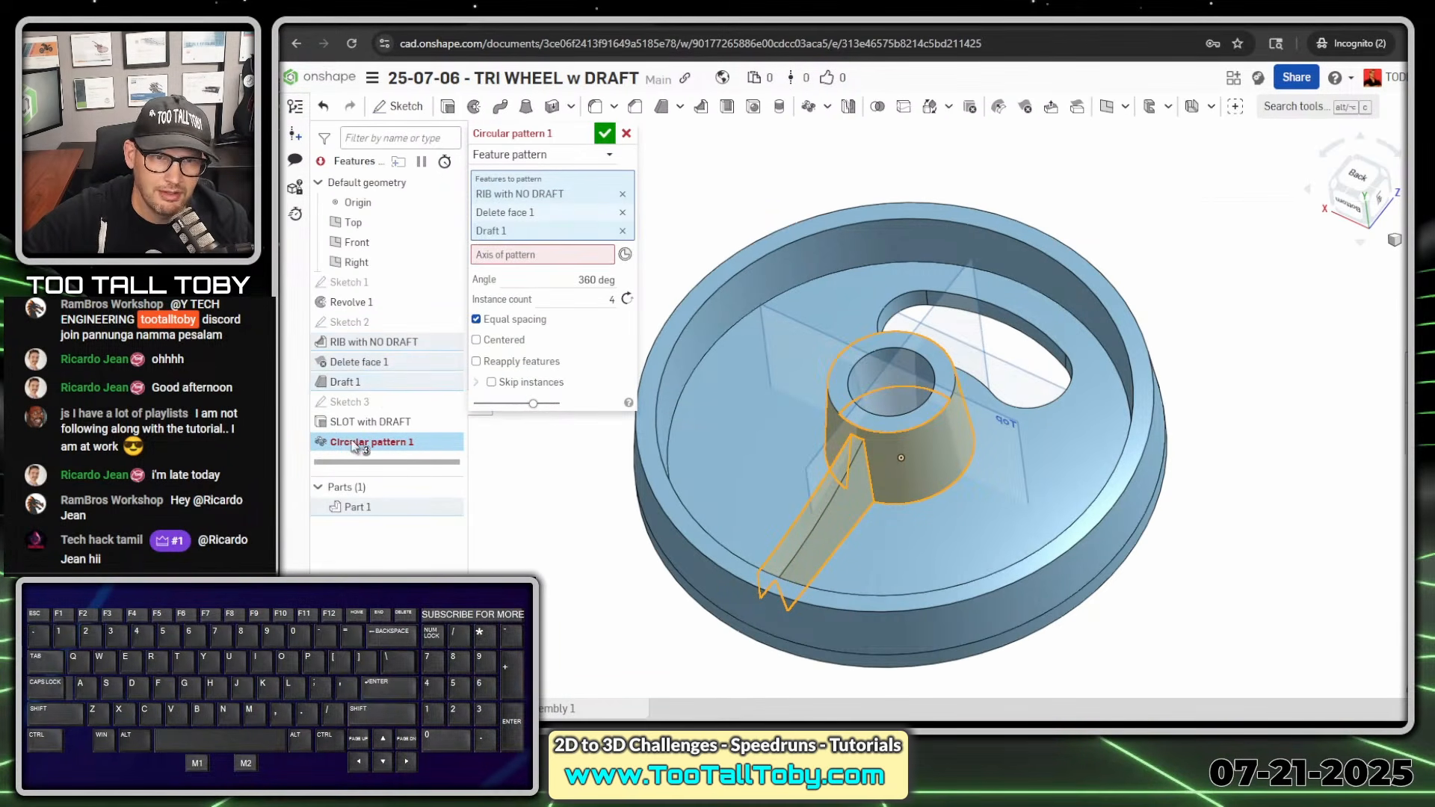
{"action": "left_click", "coordinate": [361, 423]}
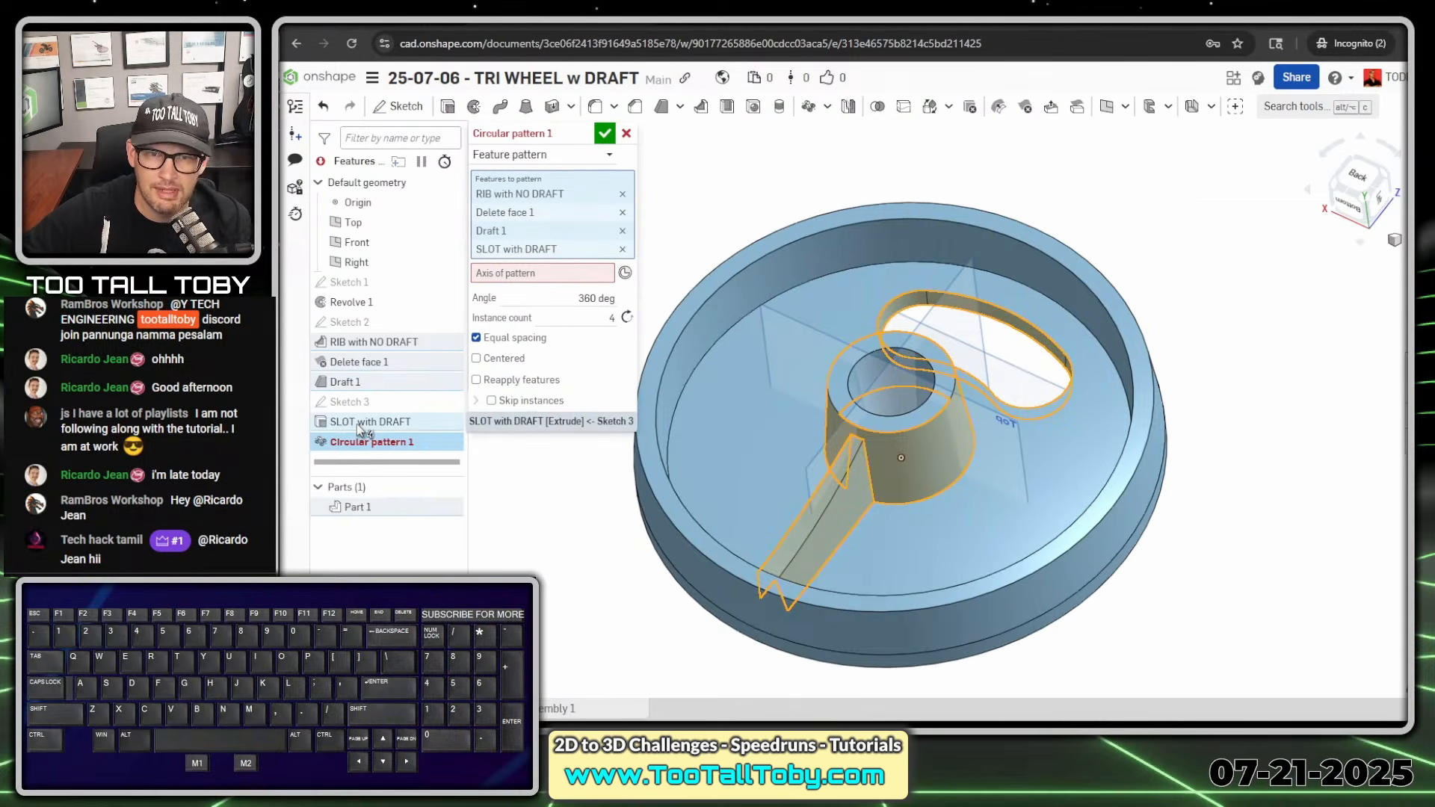
- Use the wheel's outer circular edge as the pattern axis and set the instance count to 3 over 360 degrees
{"action": "left_click", "coordinate": [515, 281]}
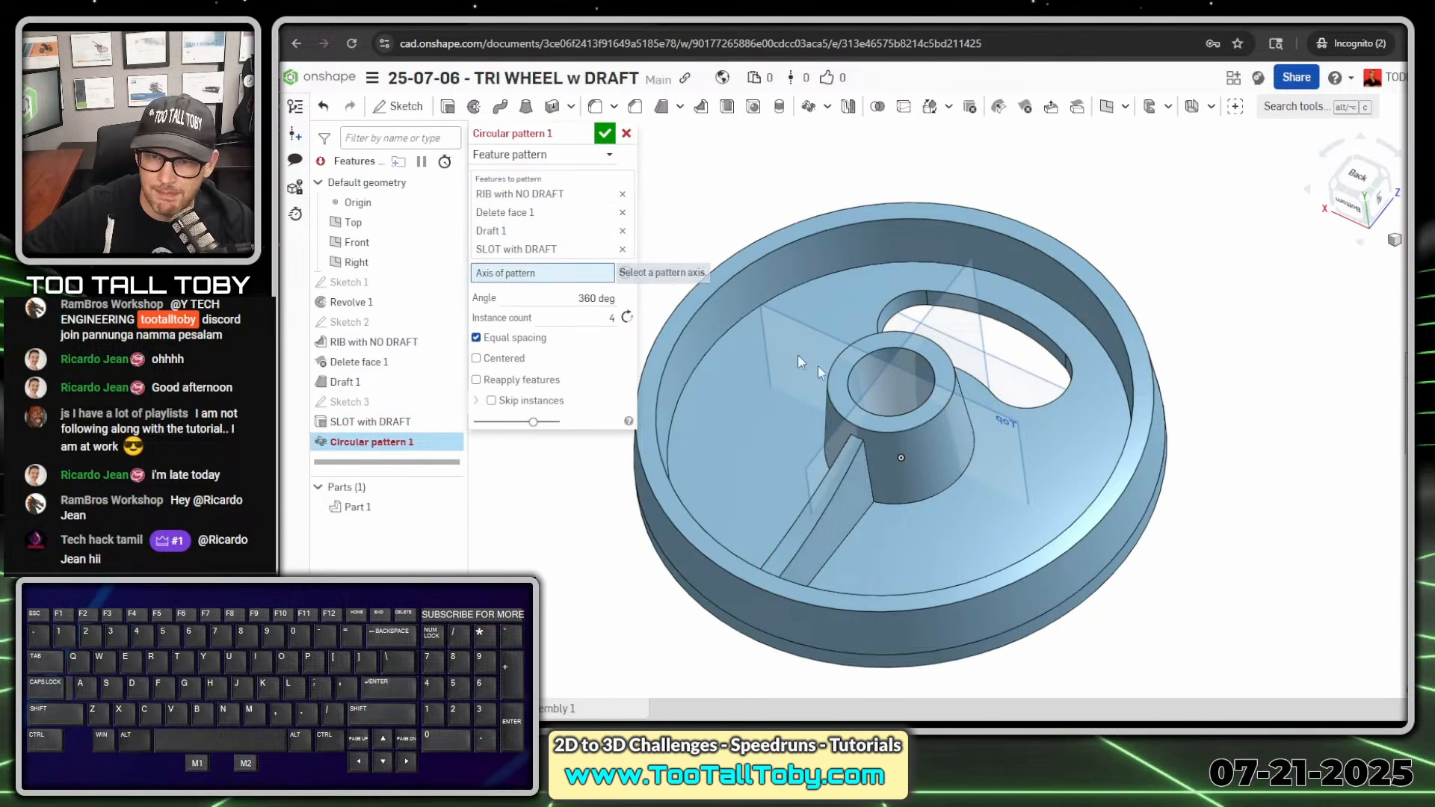
{"action": "left_click", "coordinate": [1071, 616]}
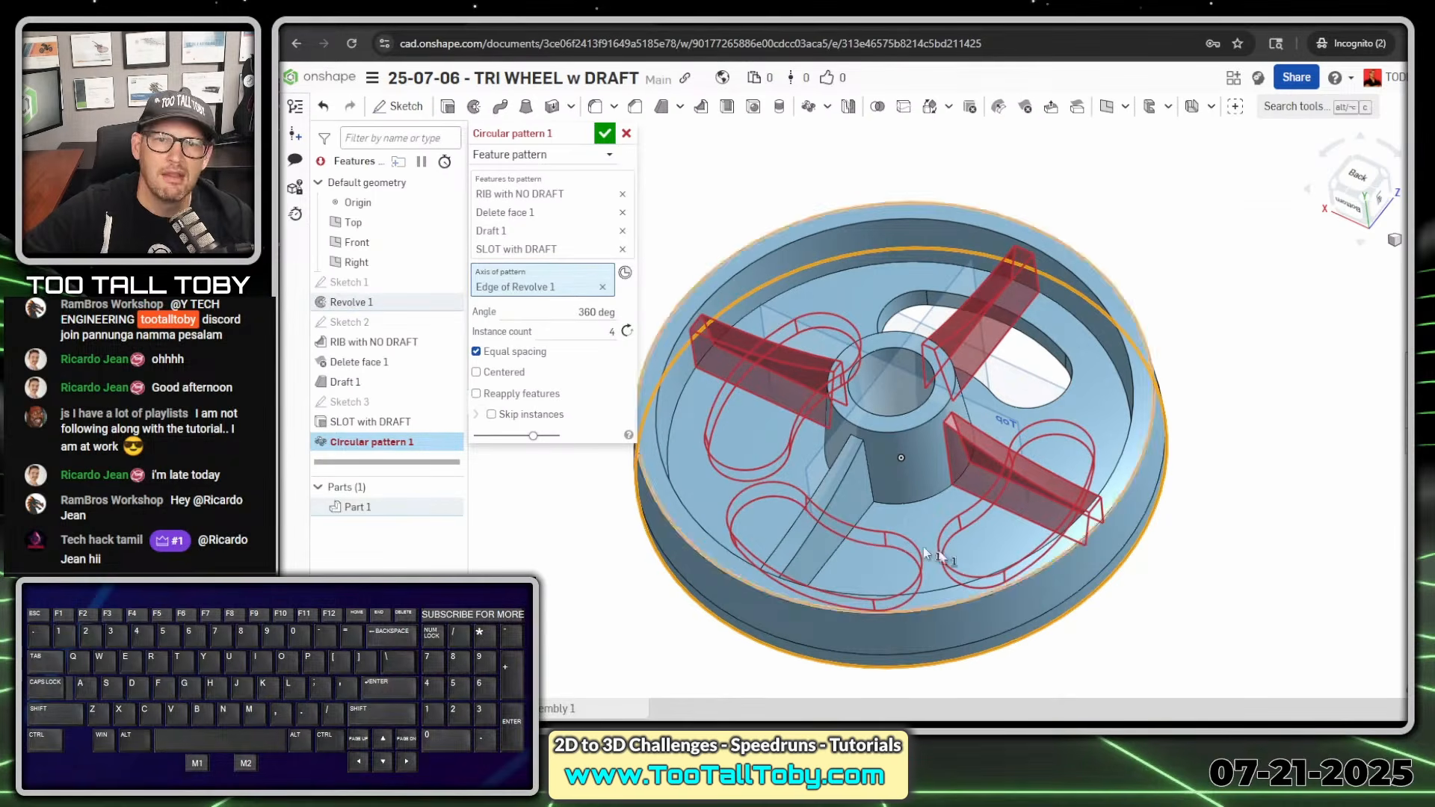
{"action": "left_click", "coordinate": [611, 331]}
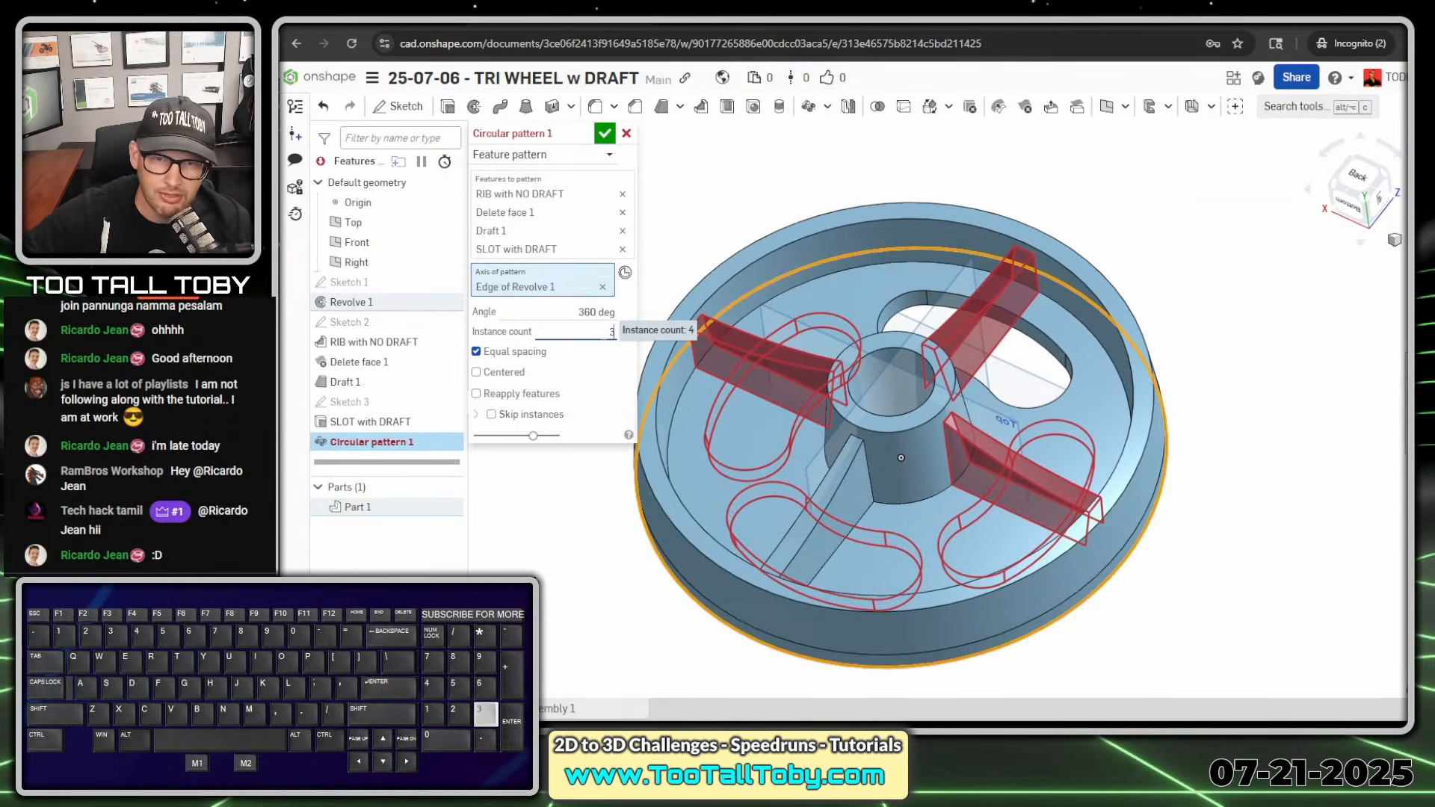
{"action": "key", "text": "Return"}
{"action": "scroll", "coordinate": [910, 357], "scroll_direction": "down", "scroll_amount": 3}
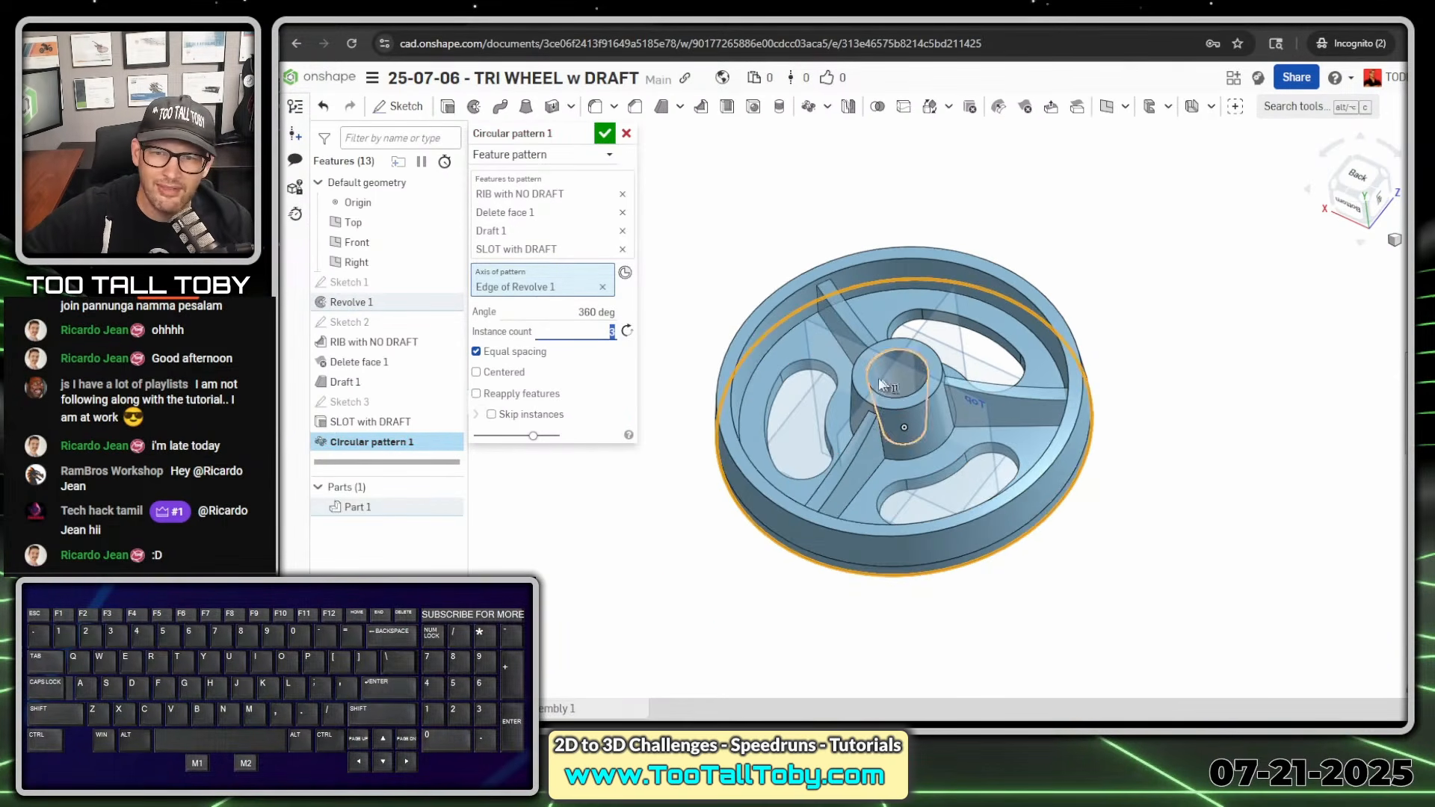
- Check the circular pattern preview on the wheel, accept the pattern, and inspect the patterned ribs and slots
{"action": "middle_click_drag", "start_coordinate": [910, 358], "coordinate": [874, 368]}
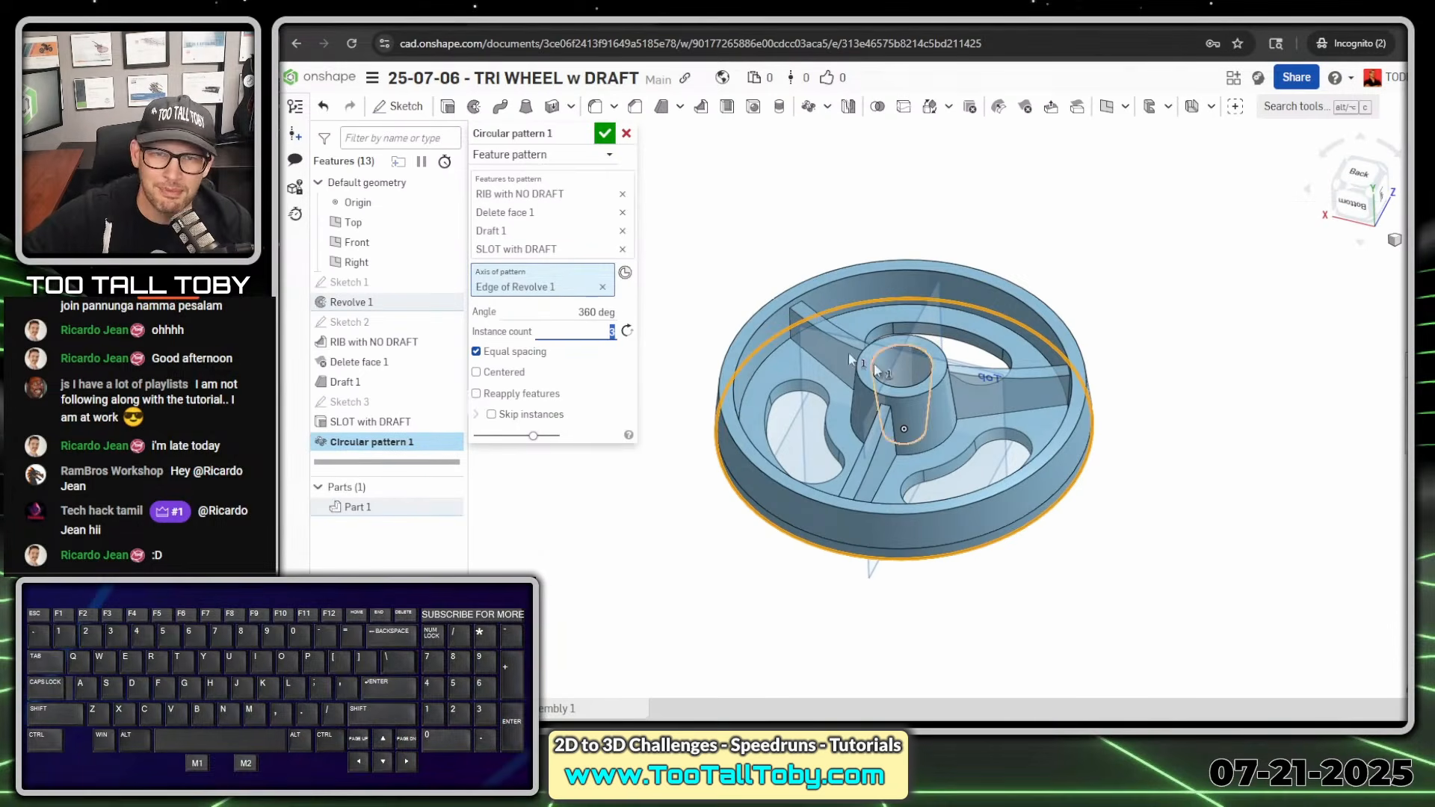
{"action": "left_click", "coordinate": [605, 134]}
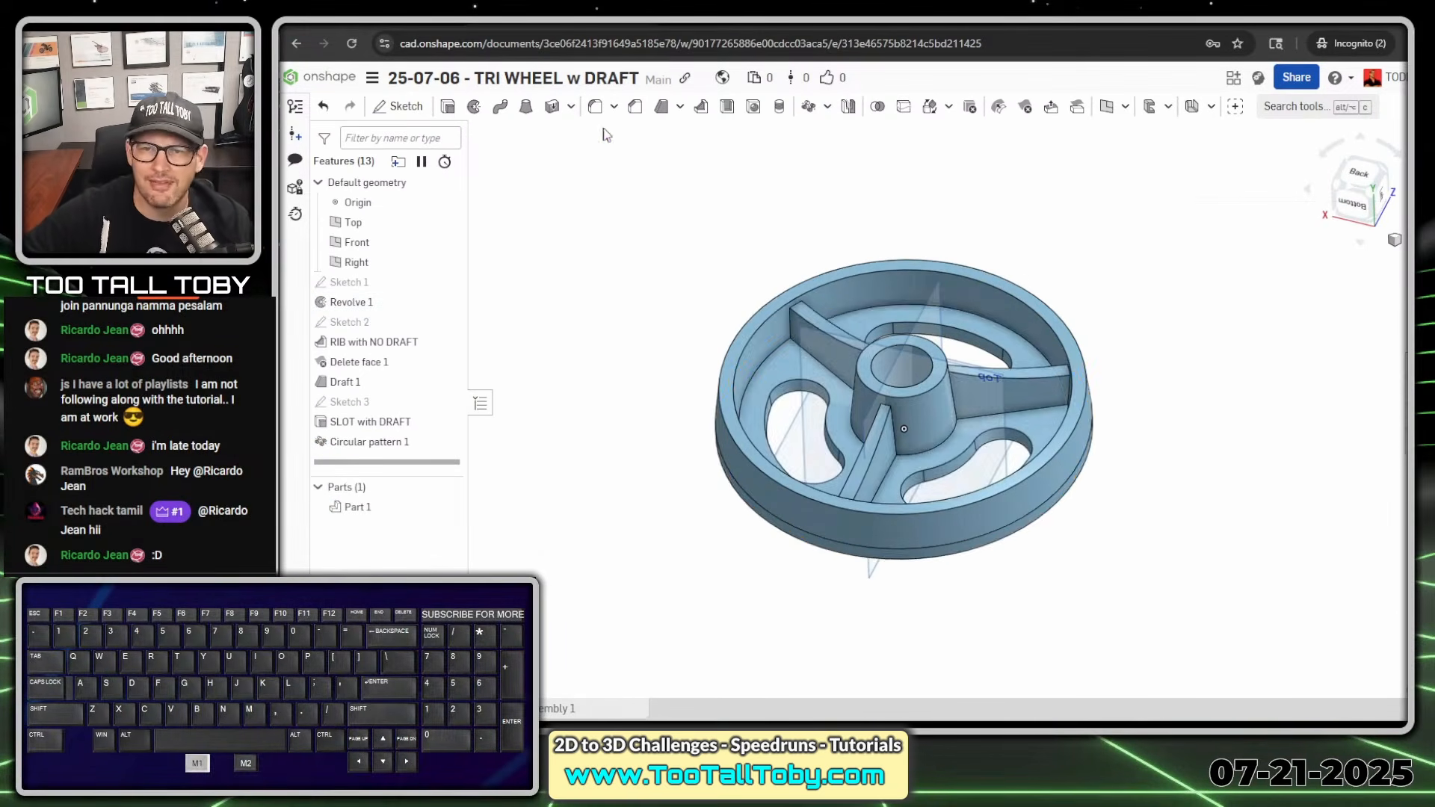
{"action": "mouse_move", "coordinate": [889, 509]}
{"action": "middle_mouse_down"}
{"action": "mouse_move", "coordinate": [768, 513]}
{"action": "mouse_move", "coordinate": [903, 529]}
{"action": "middle_mouse_up"}
{"action": "scroll", "coordinate": [1076, 452], "scroll_direction": "up", "scroll_amount": 3}
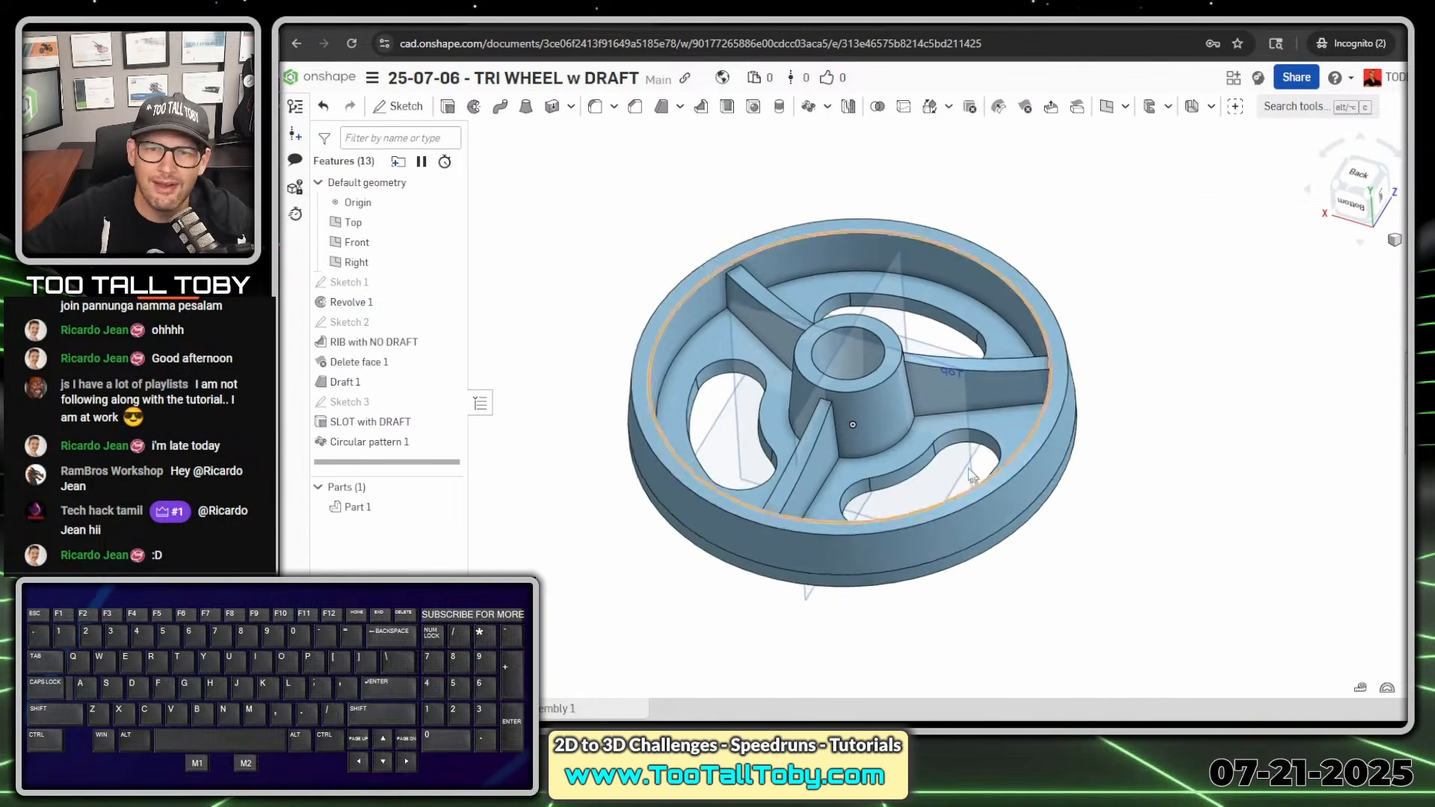
{"action": "middle_click_drag", "start_coordinate": [591, 399], "coordinate": [959, 502]}
{"action": "right_click_drag", "start_coordinate": [958, 503], "coordinate": [1179, 335]}
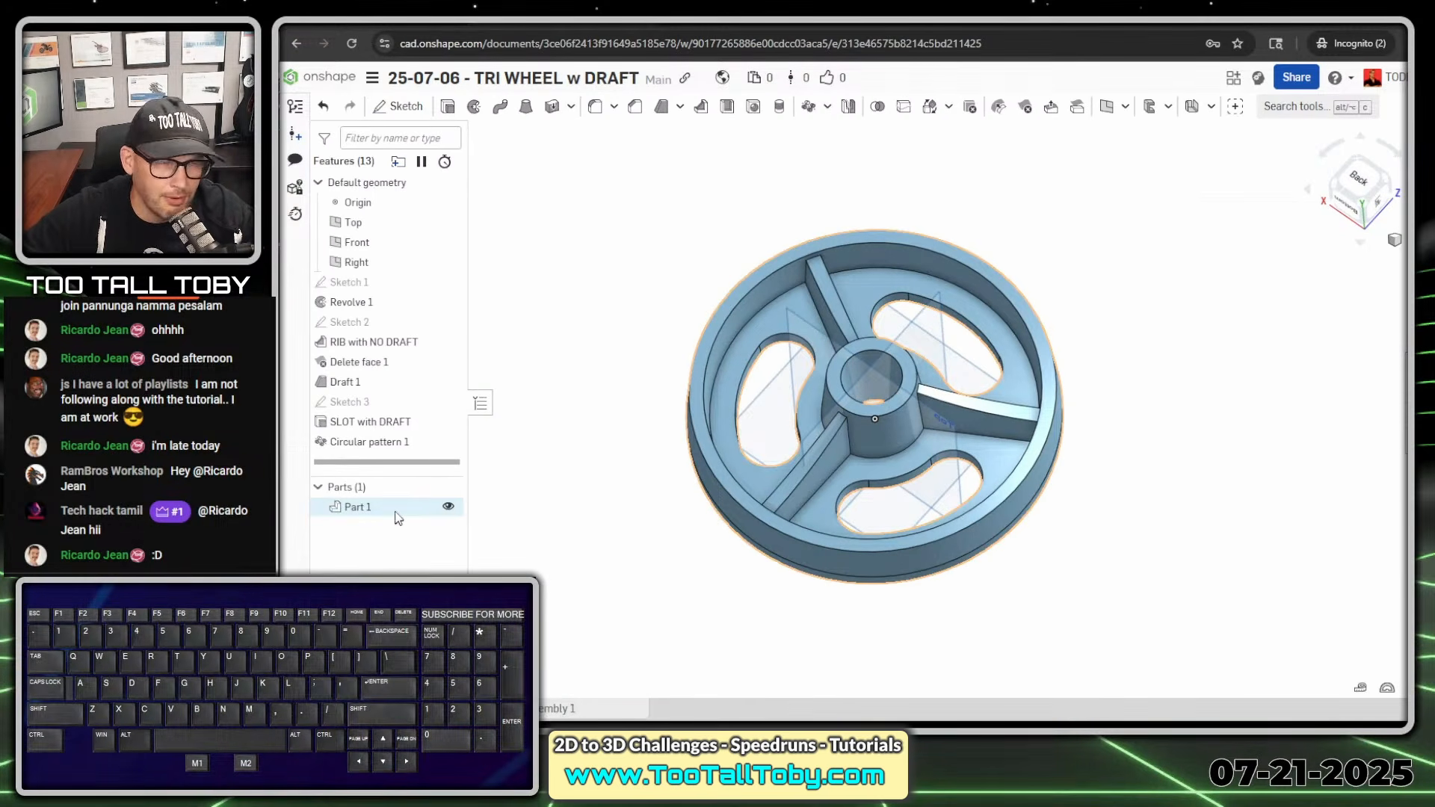
- Assign the TTT-ABS material from the TTT-CUSTOM MATERIALS library to Part 1
{"action": "right_click", "coordinate": [362, 508]}
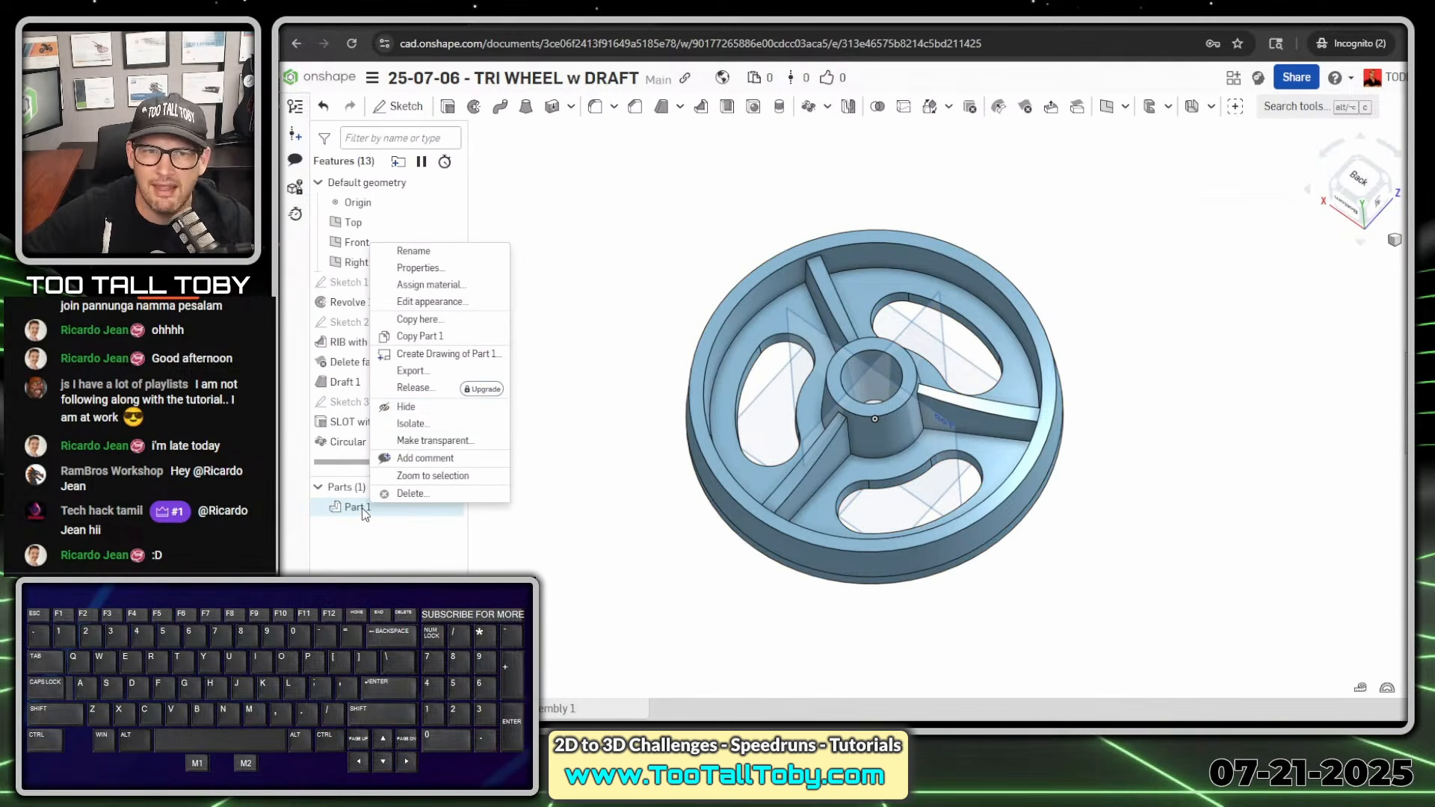
{"action": "left_click", "coordinate": [451, 290]}
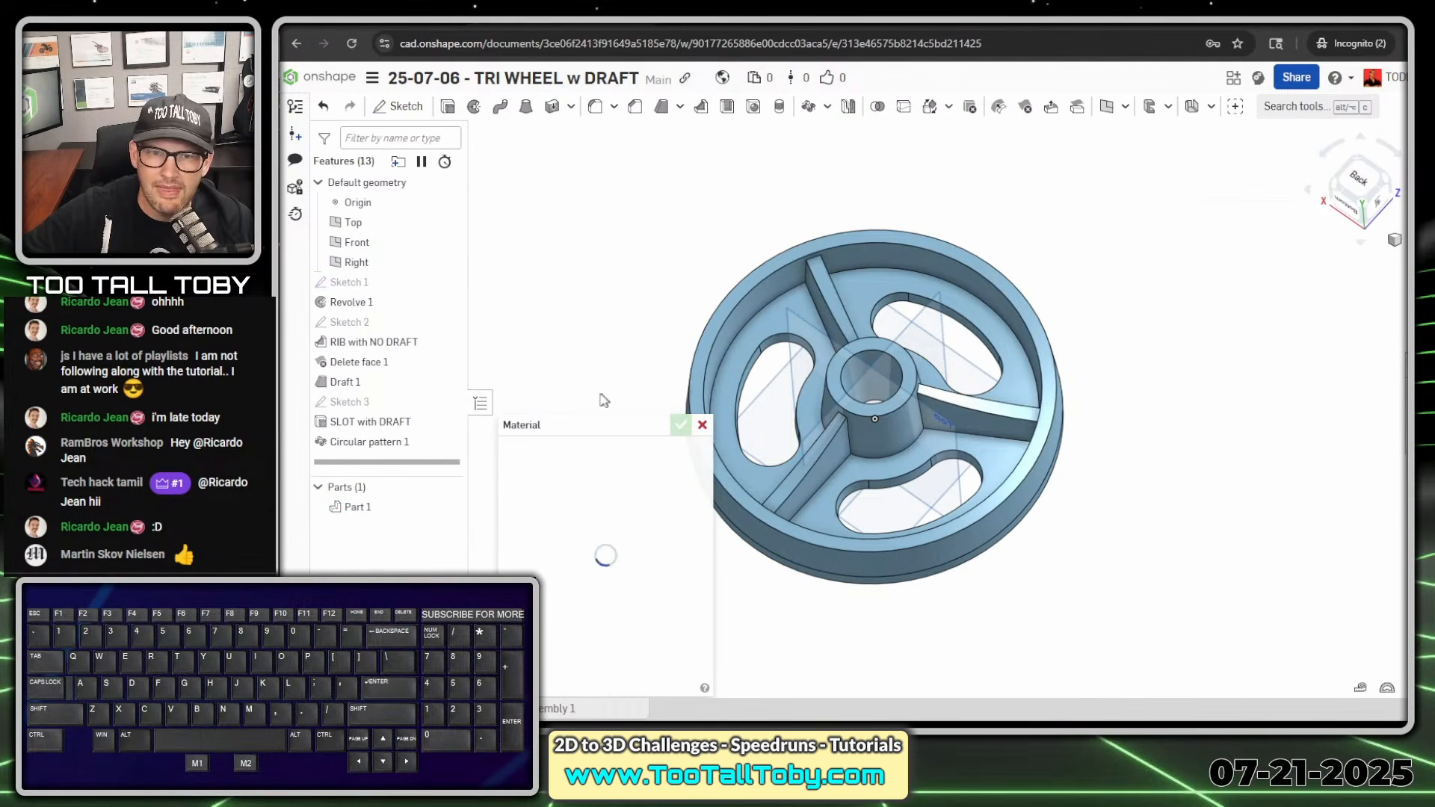
{"action": "left_click_drag", "start_coordinate": [584, 429], "coordinate": [580, 130]}
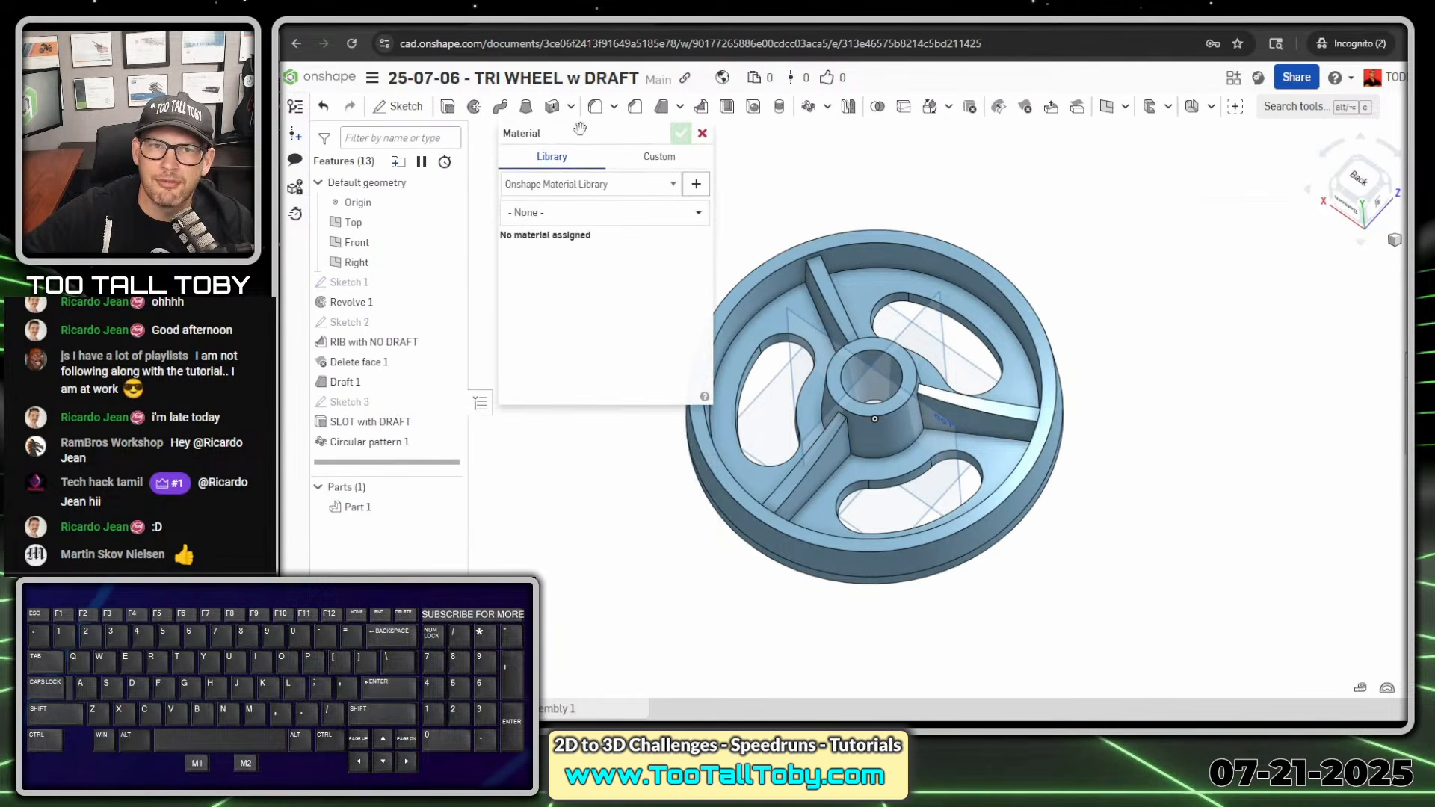
{"action": "left_click", "coordinate": [629, 186]}
{"action": "left_click", "coordinate": [615, 225]}
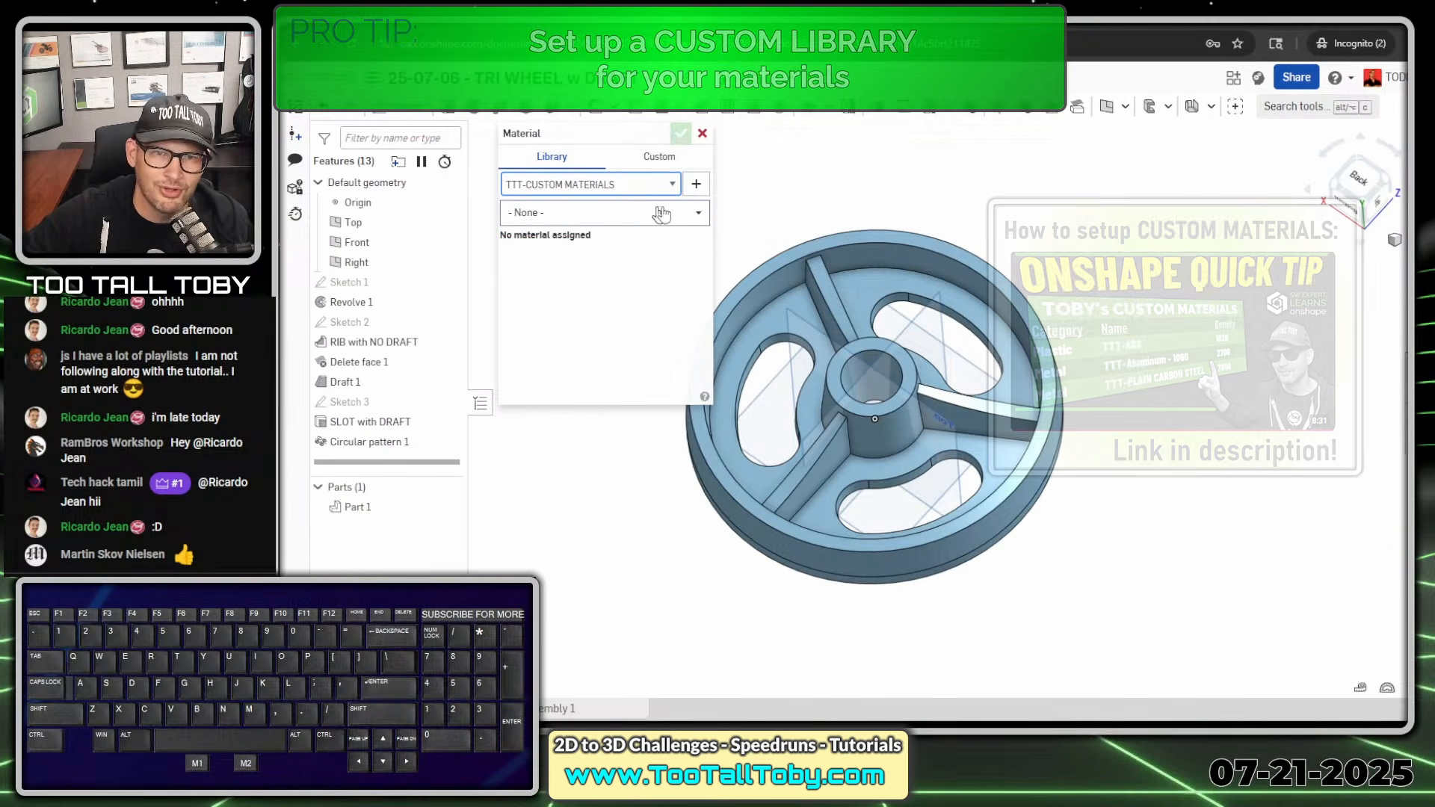
{"action": "left_click", "coordinate": [641, 215]}
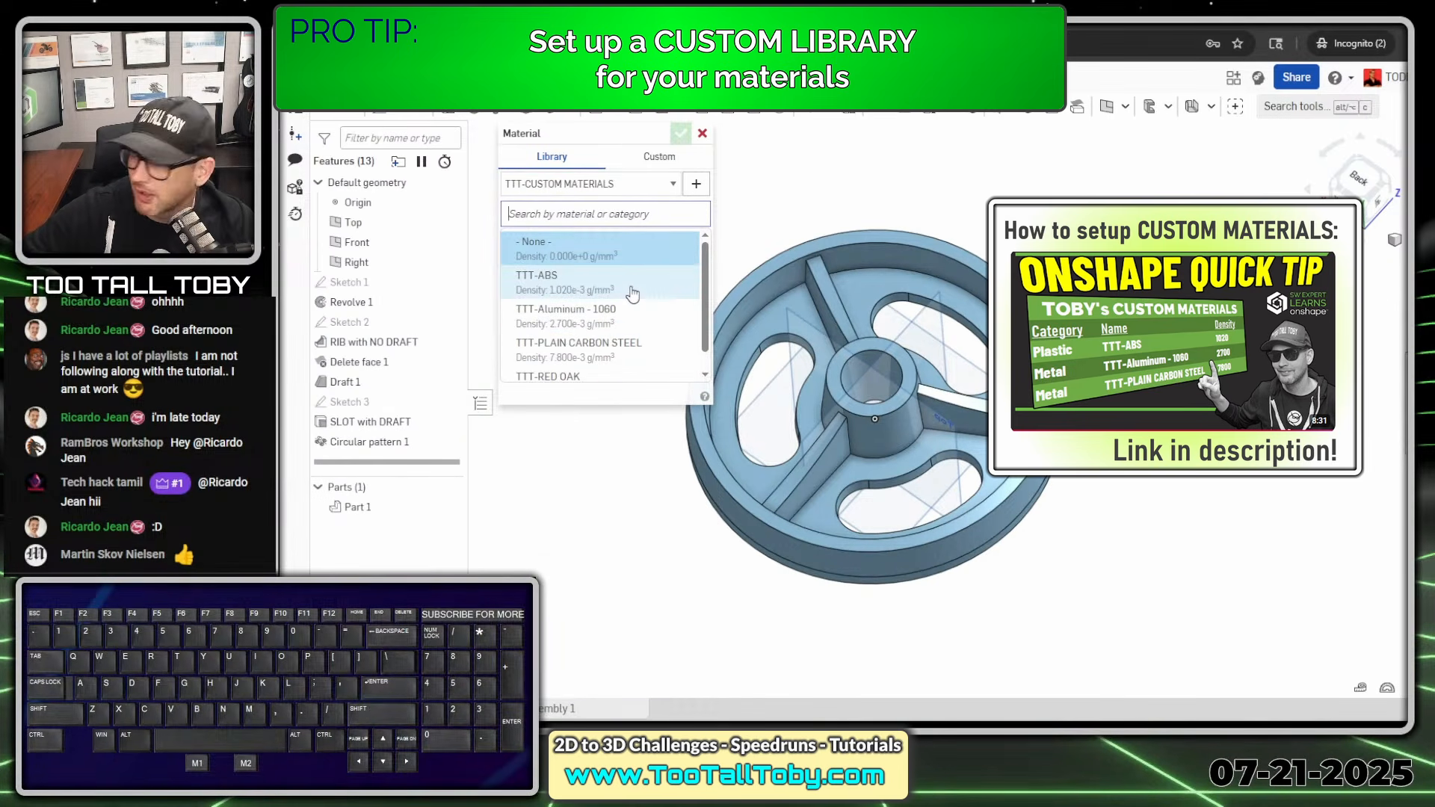
{"action": "left_click", "coordinate": [565, 291]}
{"action": "left_click", "coordinate": [681, 134]}
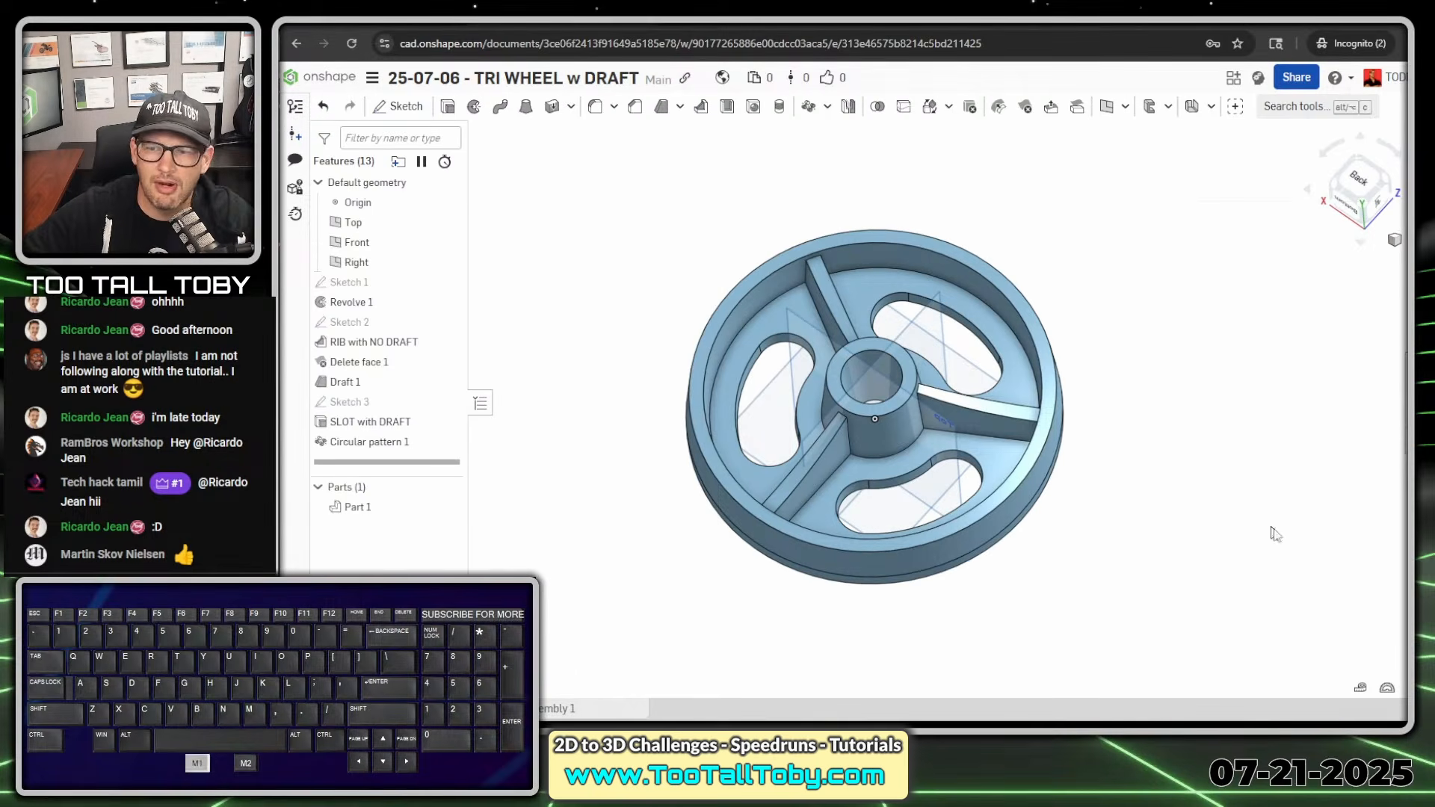
{"action": "key", "text": "alt+1"}
{"action": "left_click", "coordinate": [1331, 671]}
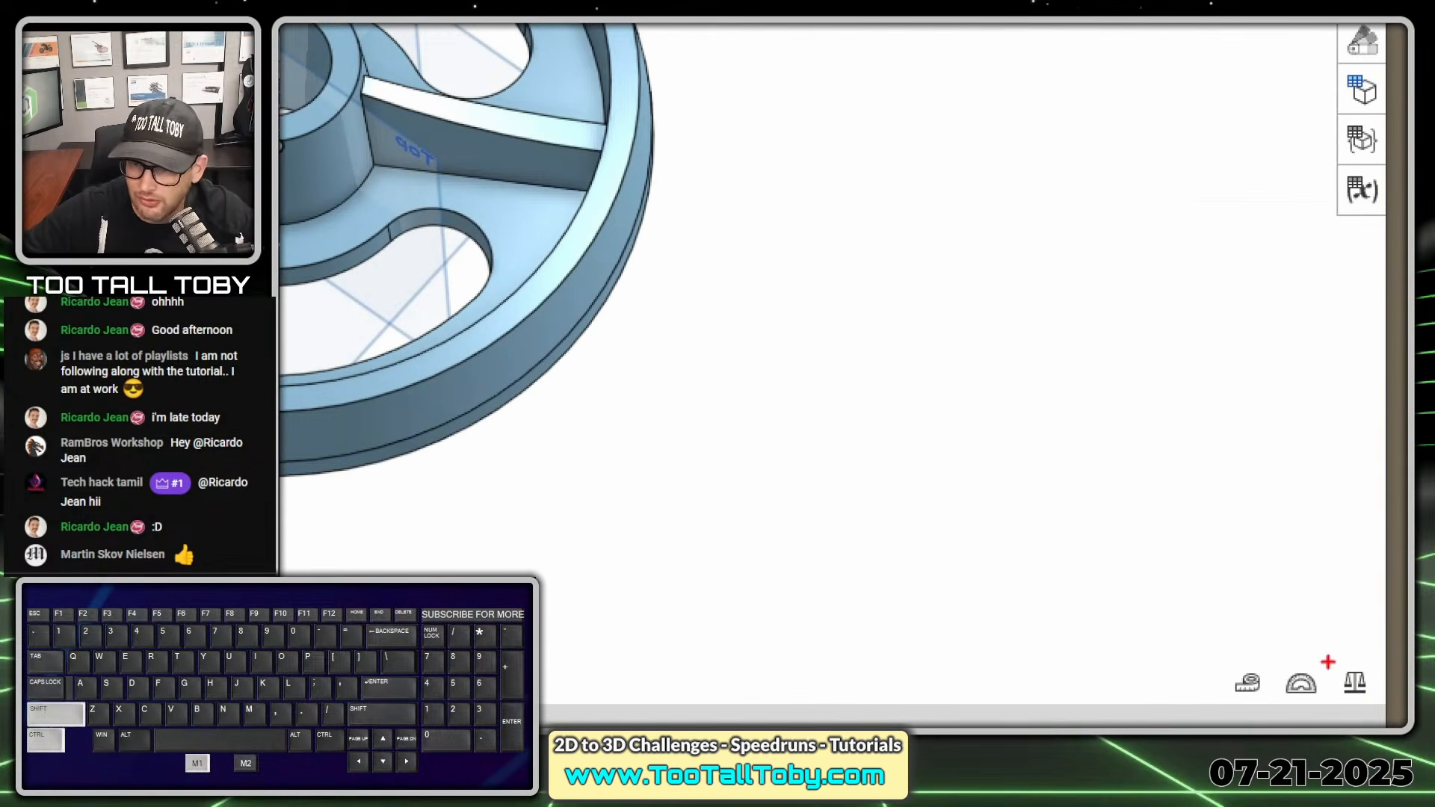
{"action": "left_click_drag", "start_coordinate": [1330, 657], "coordinate": [1239, 489], "text": "ctrl+shift"}
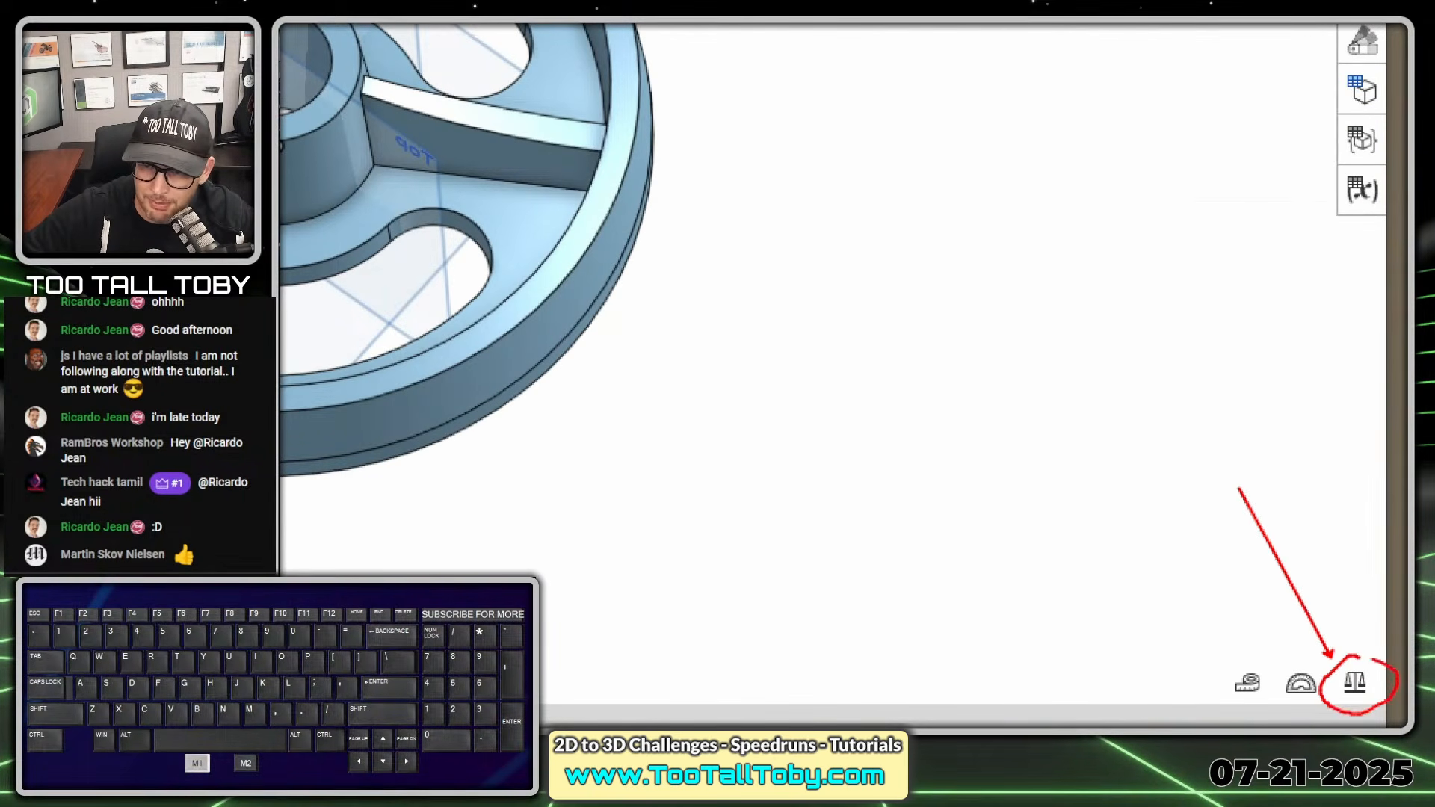
{"action": "left_click_drag", "start_coordinate": [1373, 659], "coordinate": [1343, 661]}
{"action": "key", "text": "alt+1"}
- Measure the mass and section properties of the wheel part
{"action": "left_click", "coordinate": [1413, 687]}
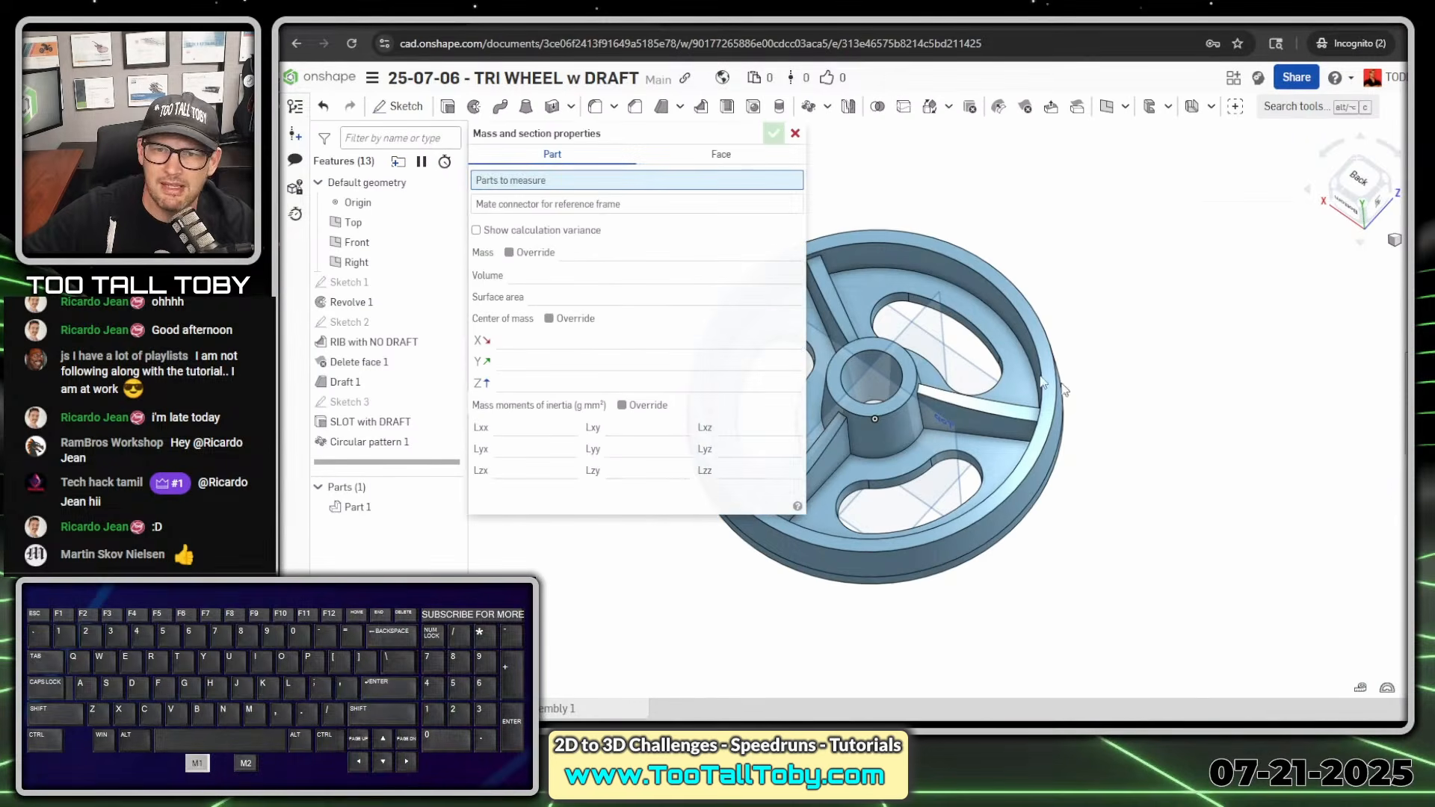
{"action": "left_click", "coordinate": [928, 275]}
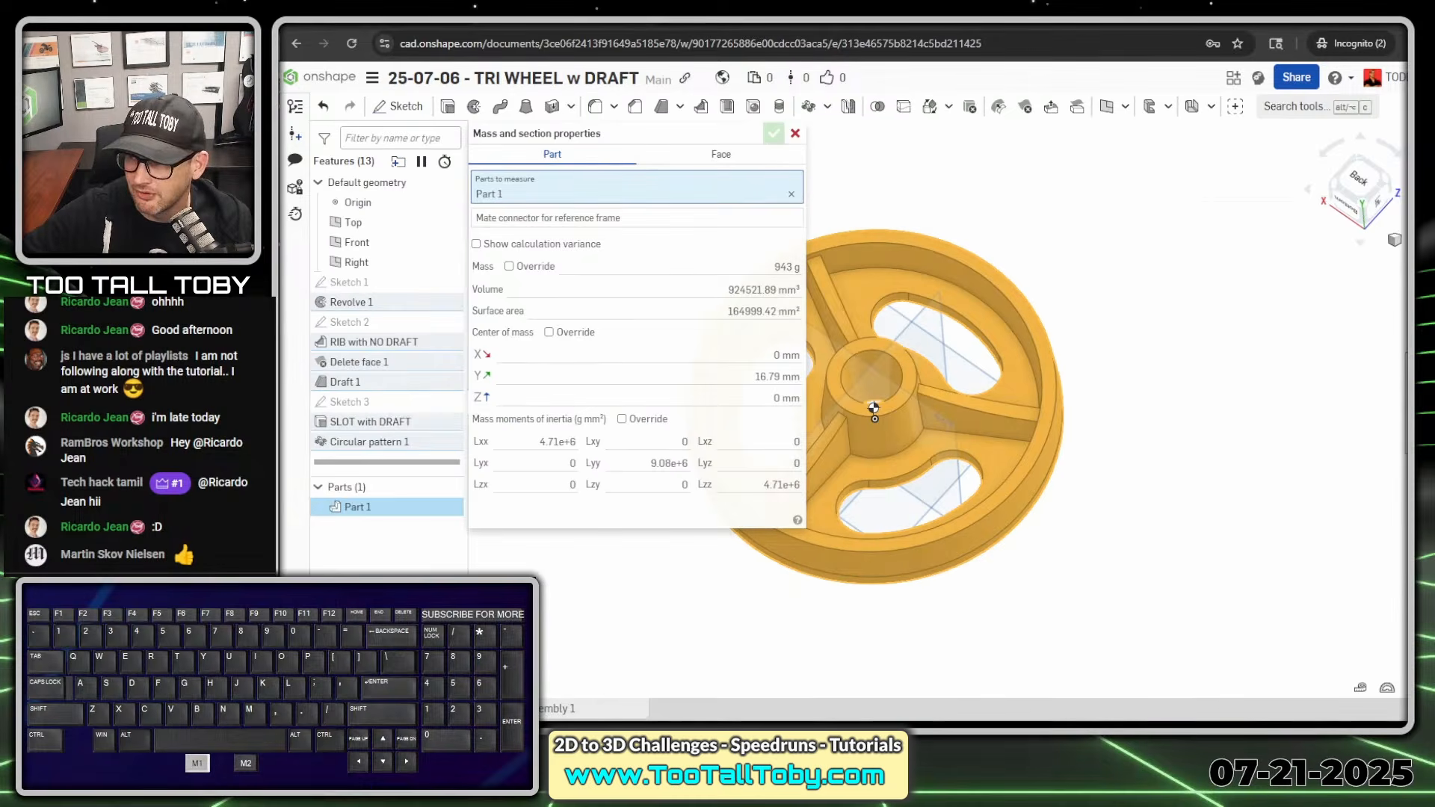
- Switch to the Too Tall Toby submission timer page and submit 943 grams as the wheel's mass
{"action": "left_click_drag", "start_coordinate": [1434, 21], "coordinate": [730, 16]}
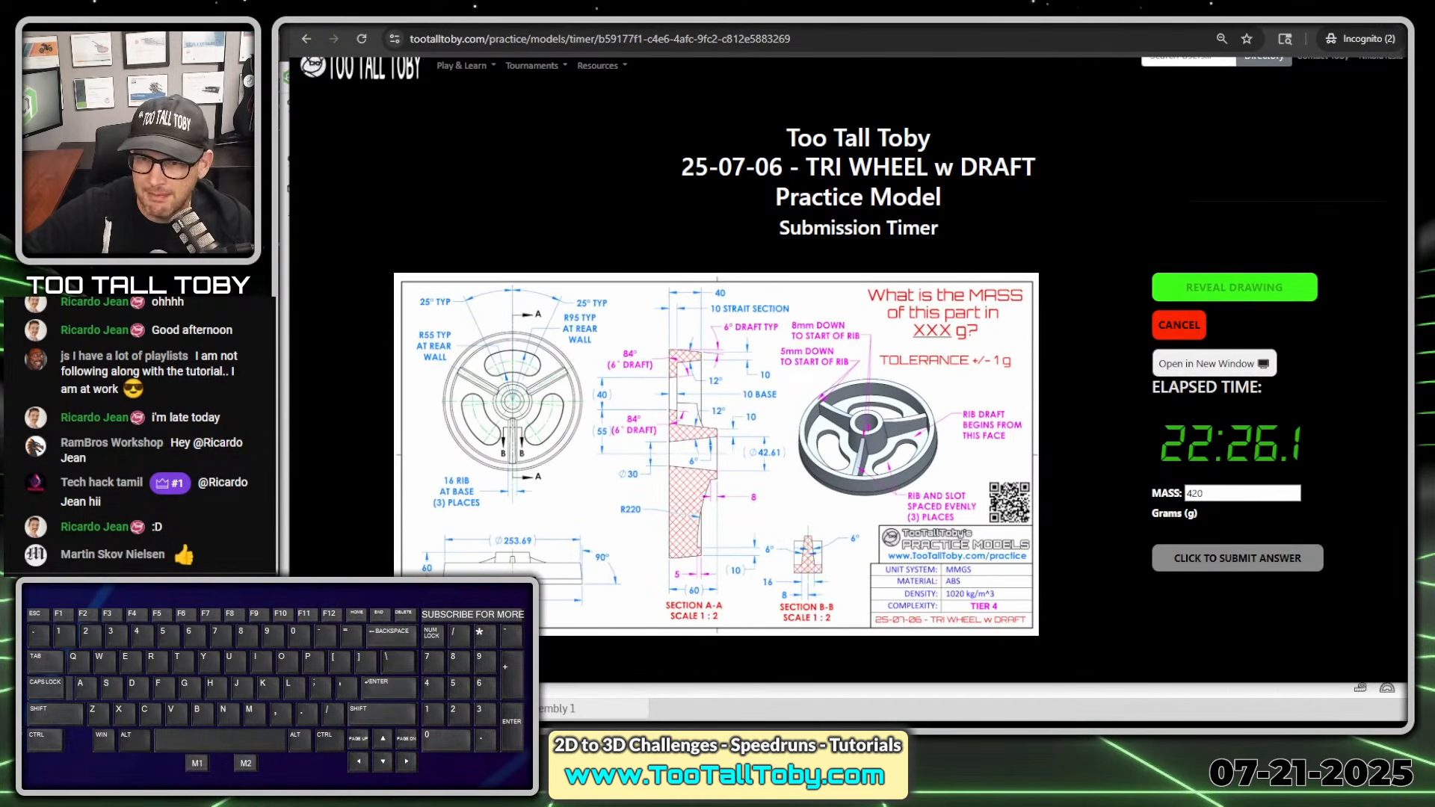
{"action": "left_click", "coordinate": [1216, 494]}
{"action": "key", "text": "BackSpace"}
{"action": "type", "text": "9"}
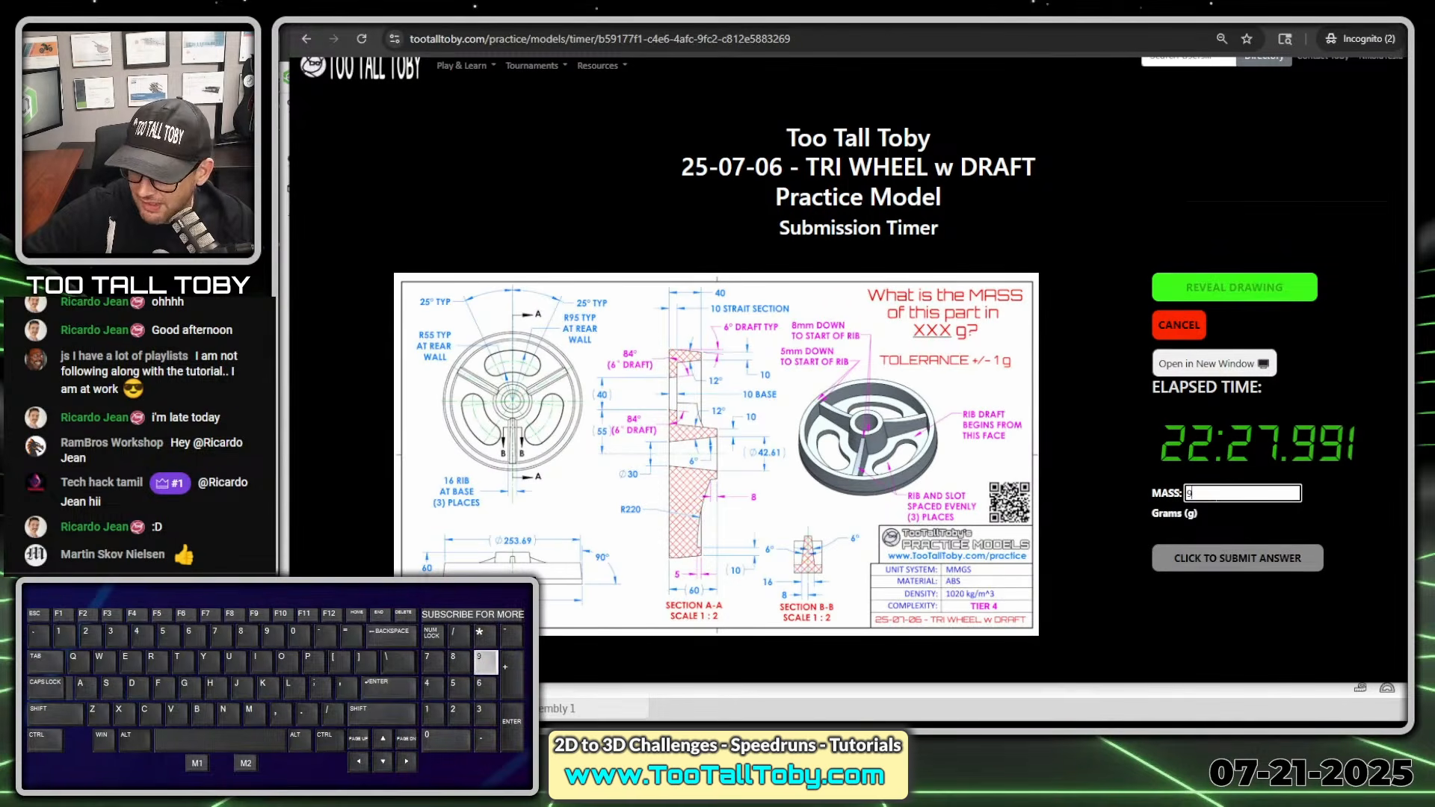
{"action": "type", "text": "43"}
{"action": "key", "text": "Return"}
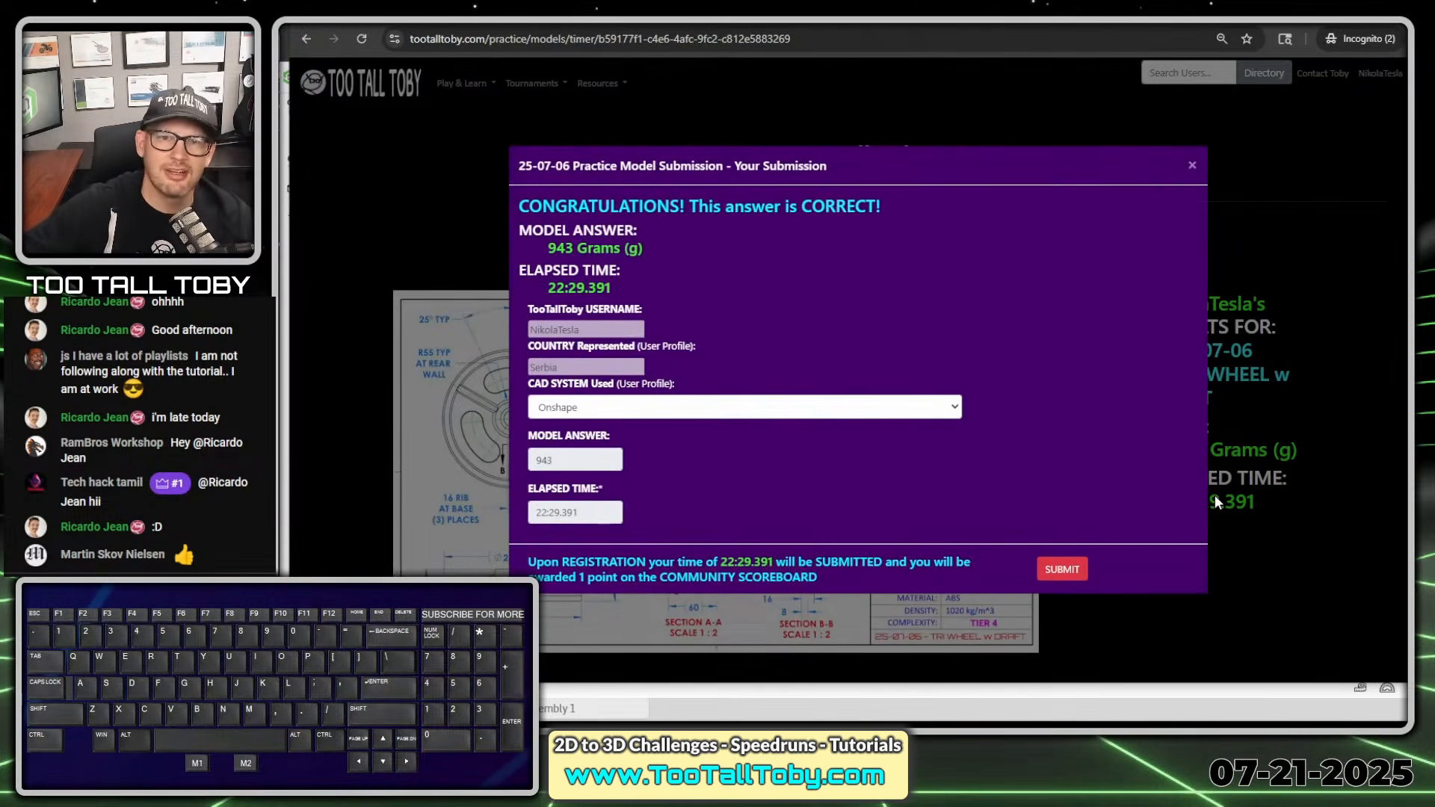